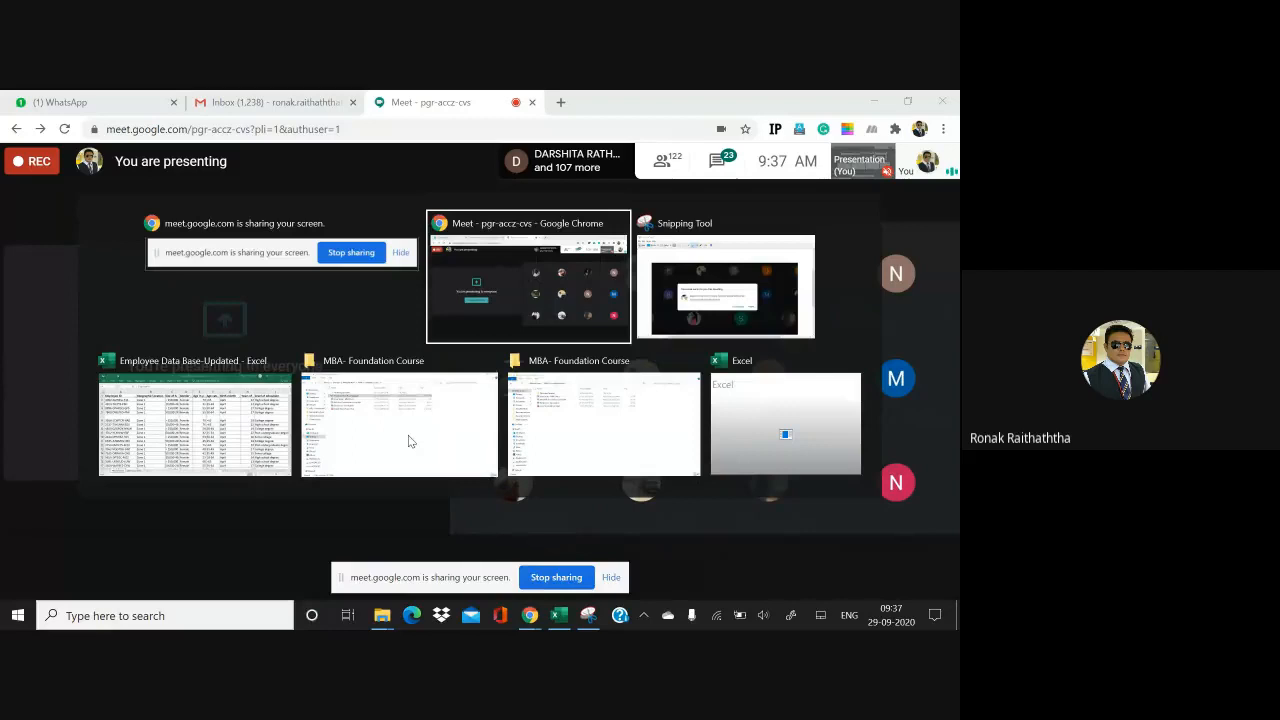
- Switch to the Employee Data Base-Updated workbook in Excel and look over its Master Data and Secondary Data sheets
key(alt+Tab)
key(alt+Tab)
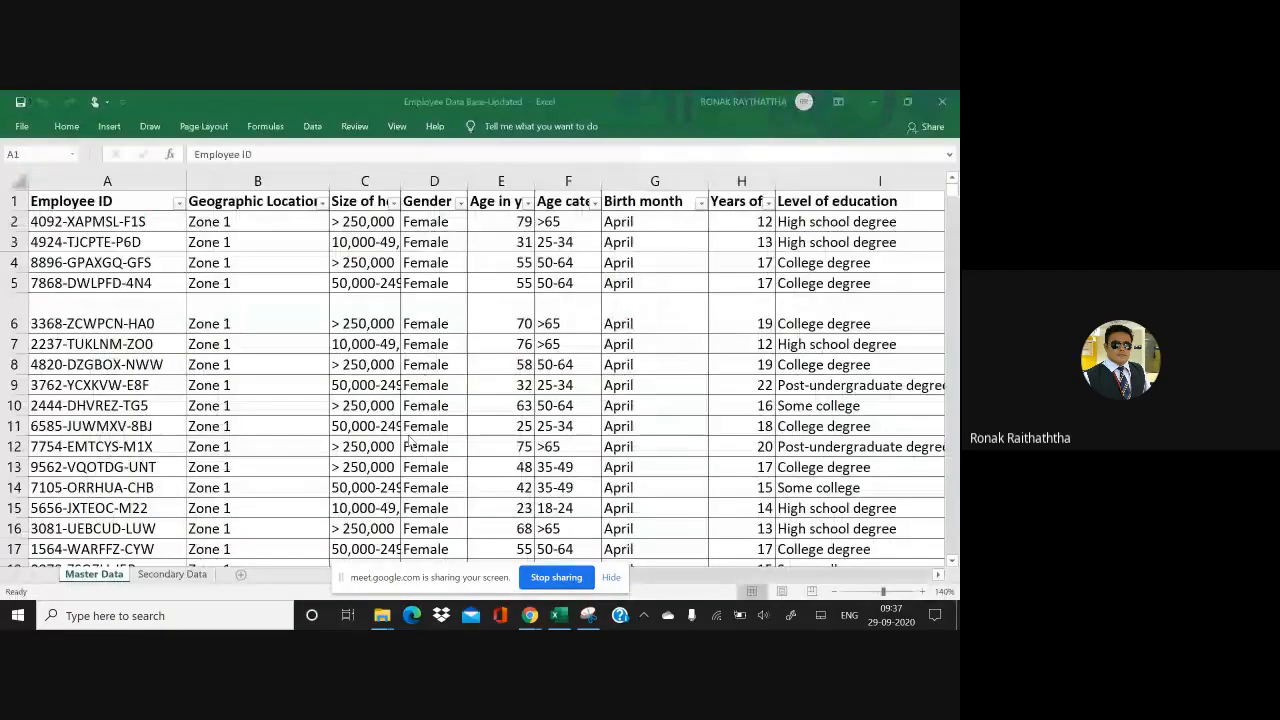
click(126, 224)
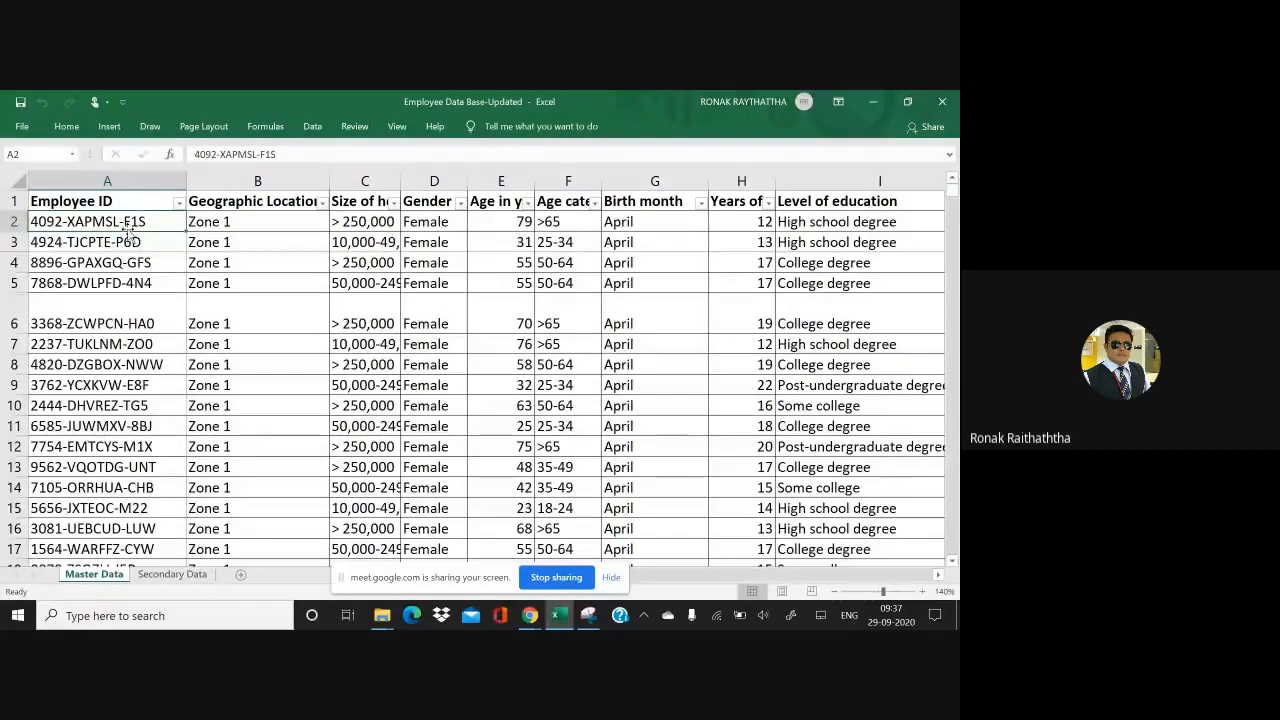
click(191, 578)
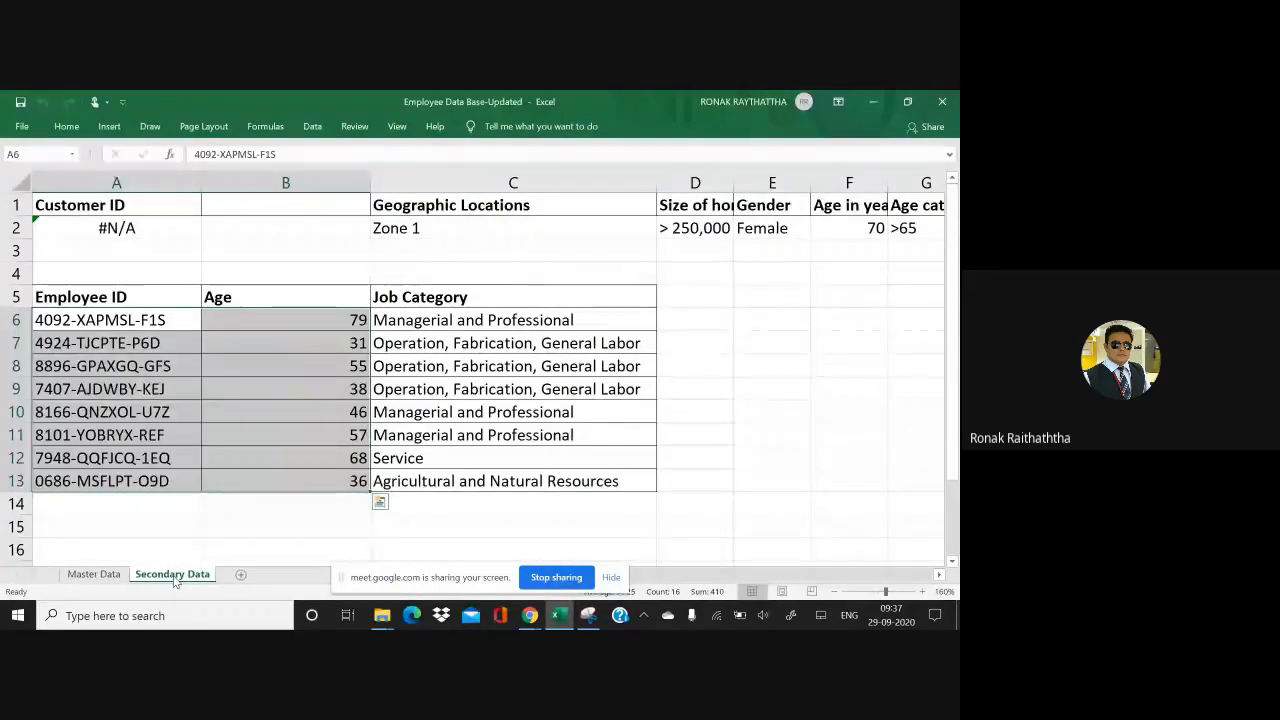
click(100, 575)
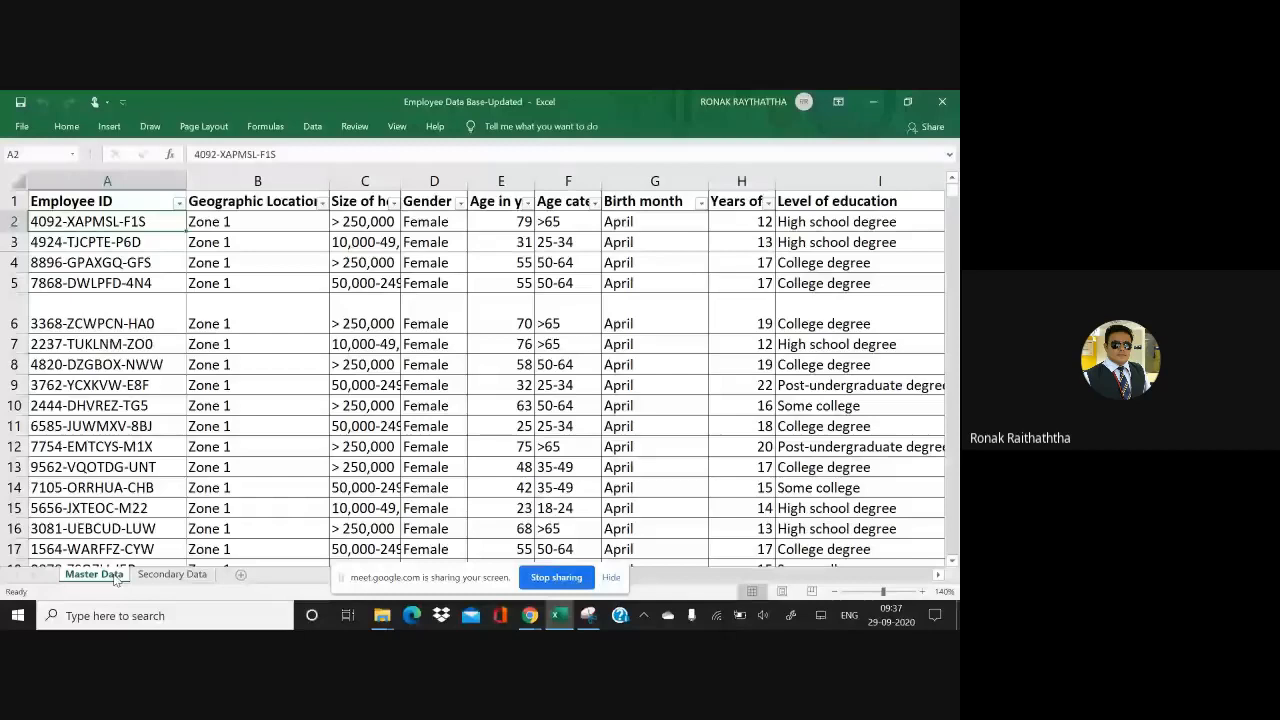
click(190, 576)
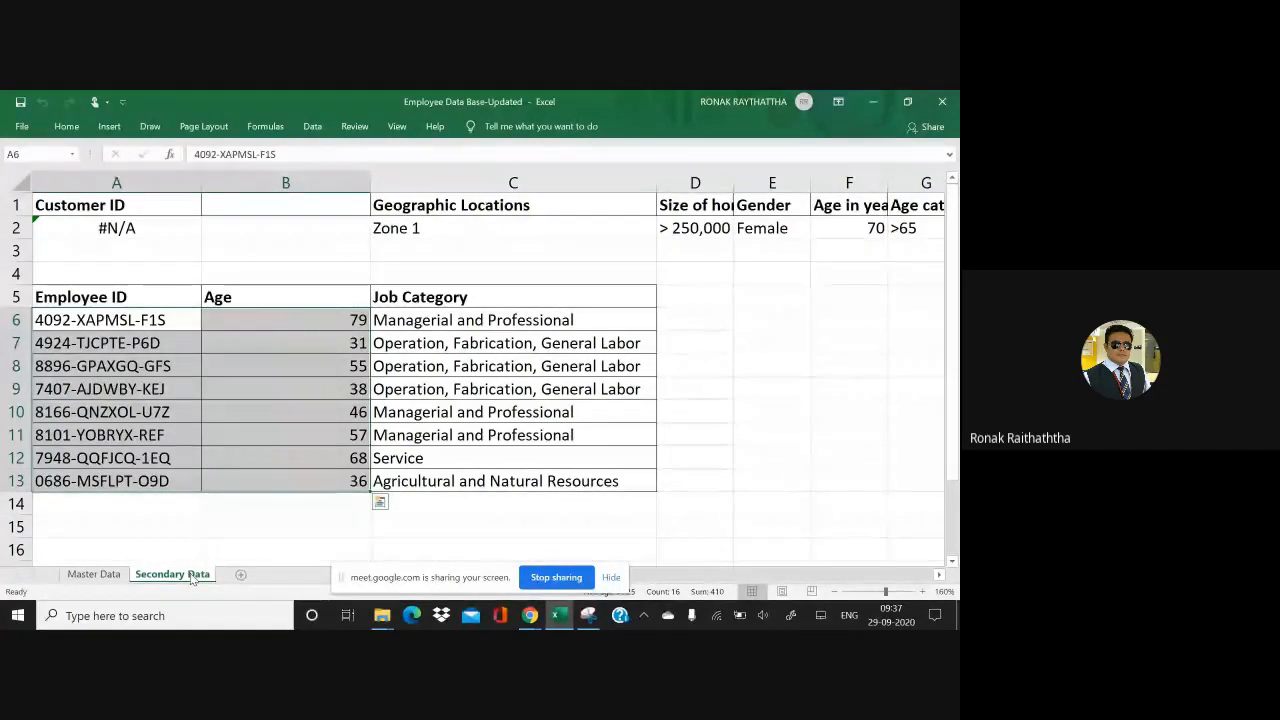
- Switch to the Google Meet call, admit the waiting participant and return to the Excel workbook
key(alt+Tab)
key(alt+Tab)
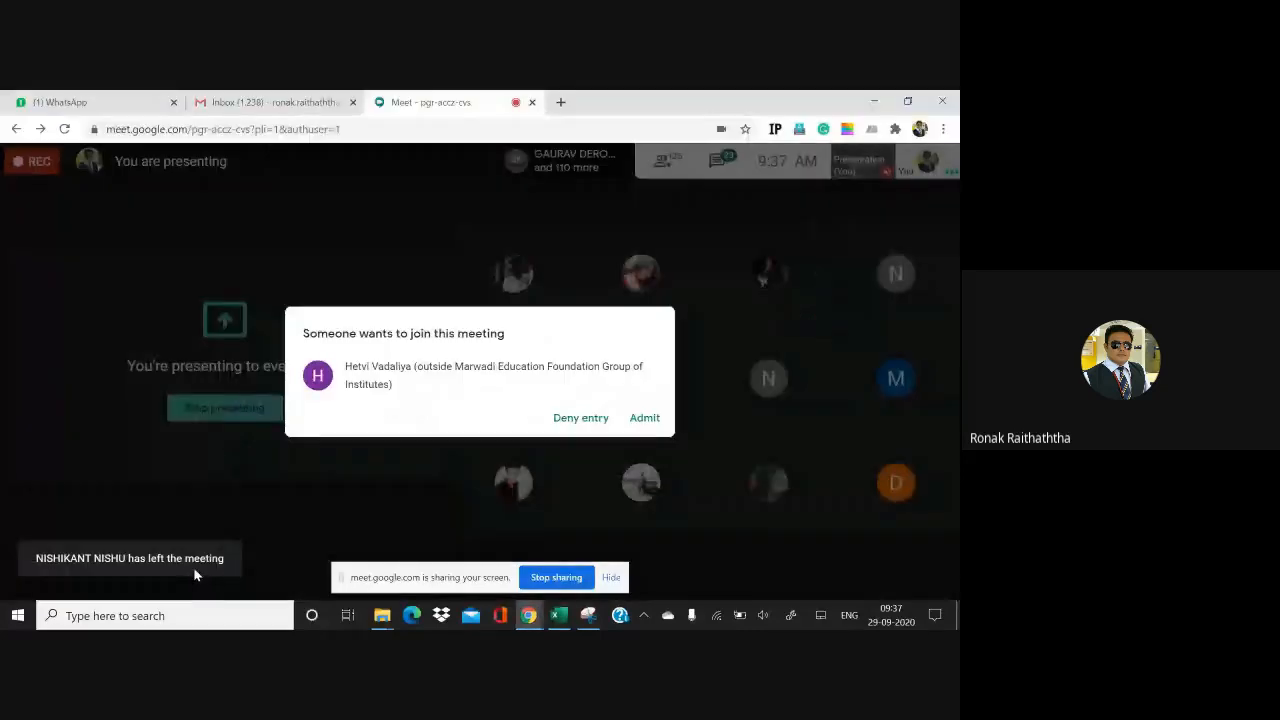
click(645, 420)
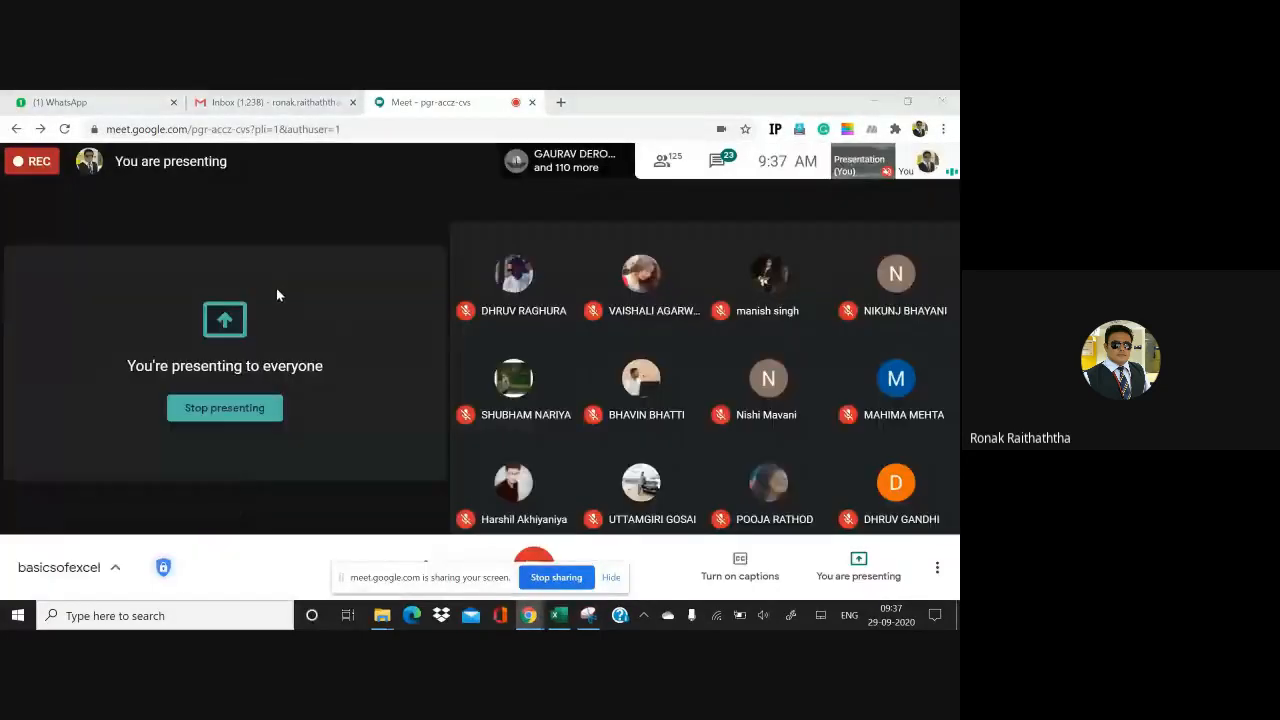
key(alt+Tab)
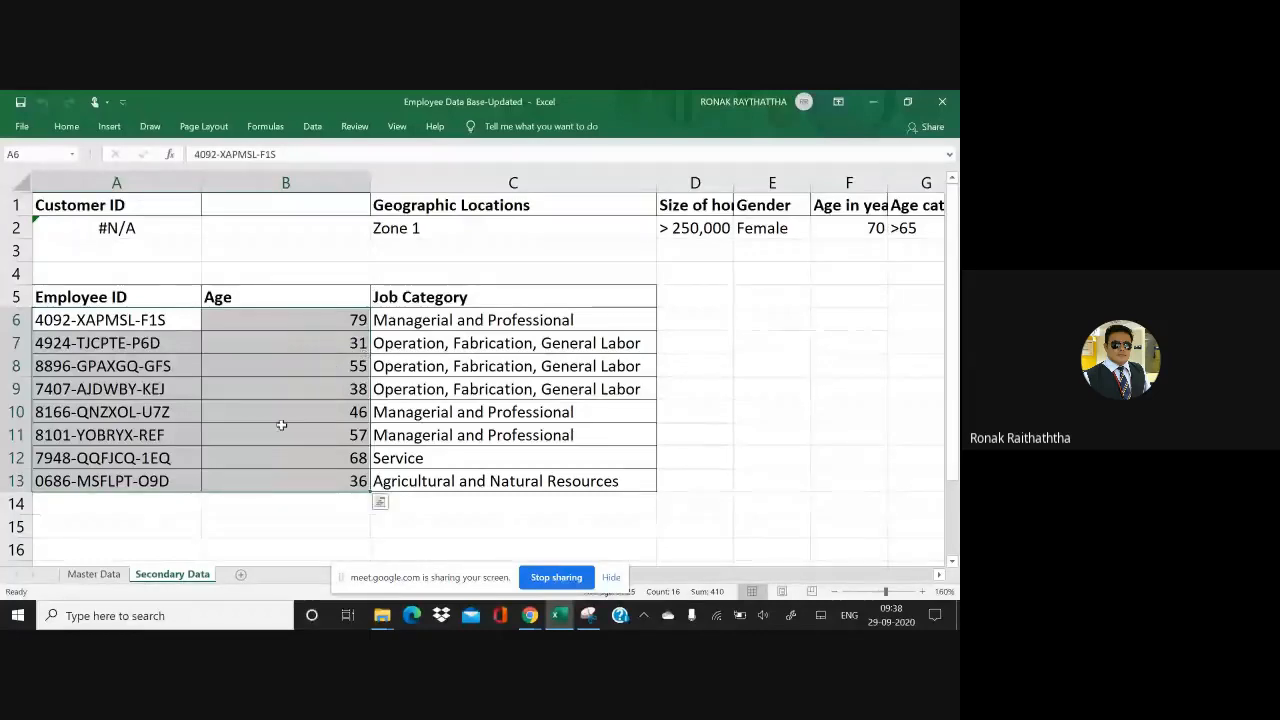
- Examine the extent of the Master Data sheet by moving between the first and last records of the Employee ID column
click(93, 574)
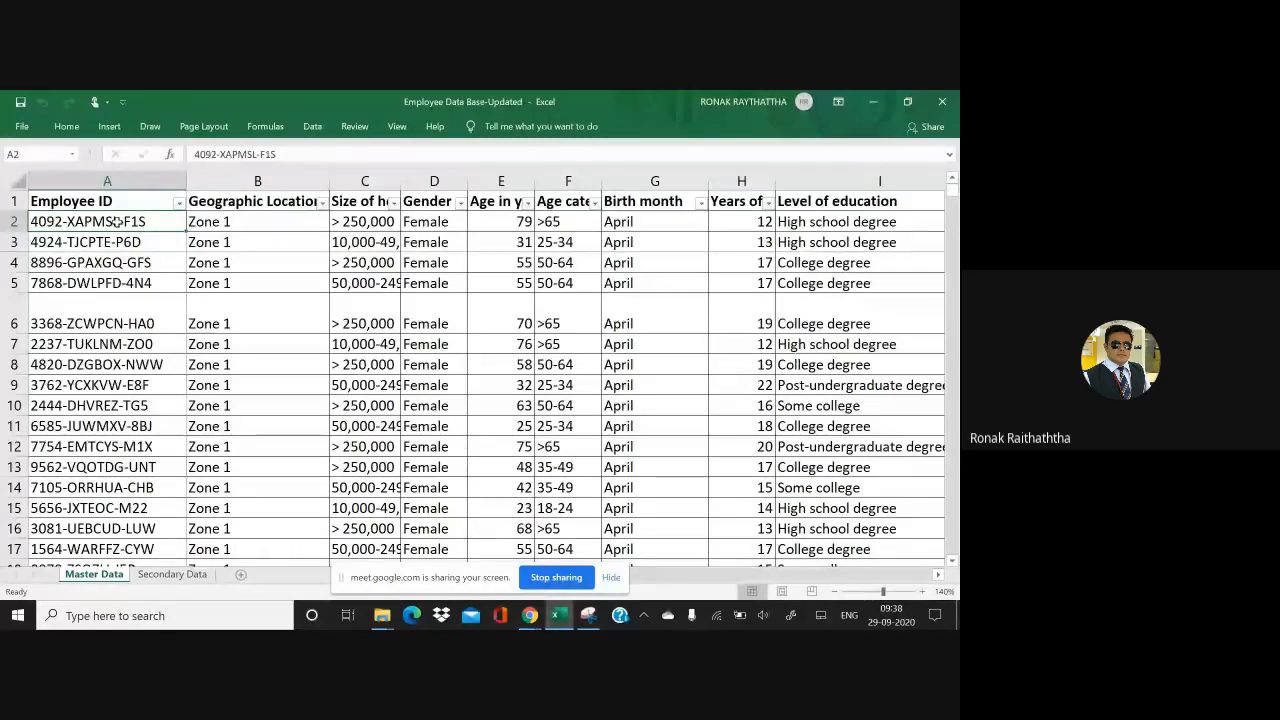
key(ctrl+Down)
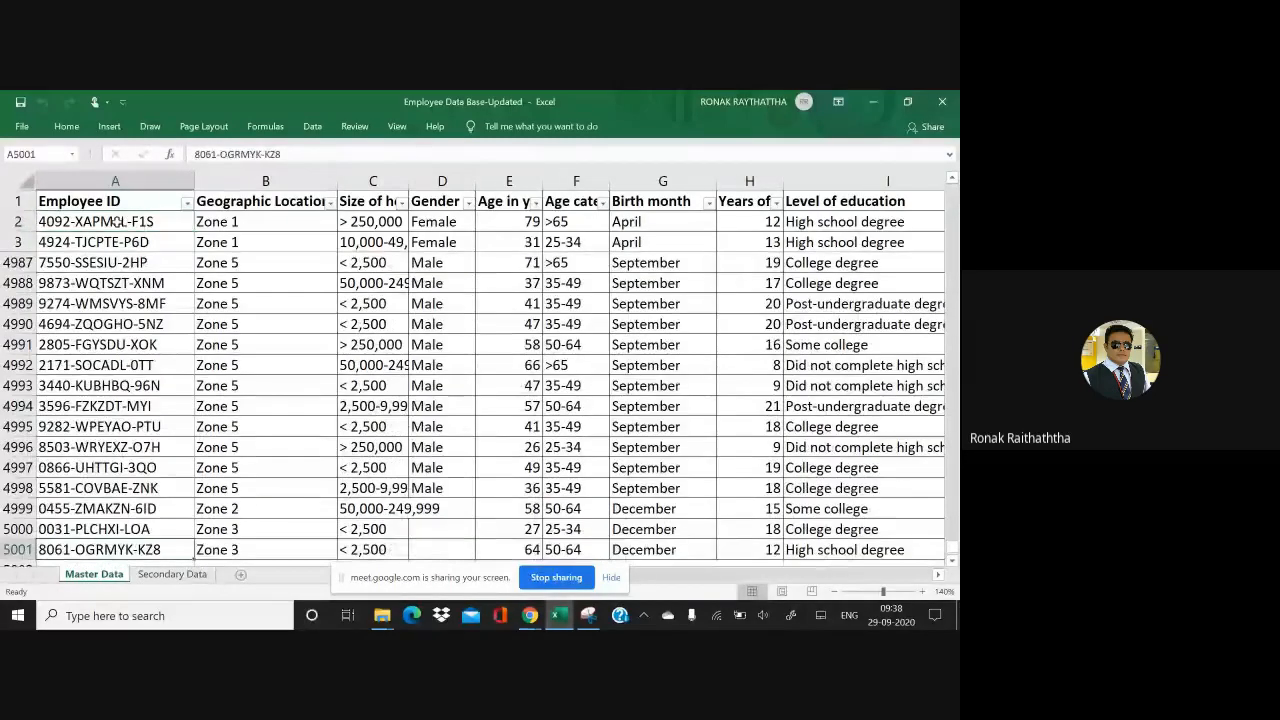
scroll(116, 221, down, 1)
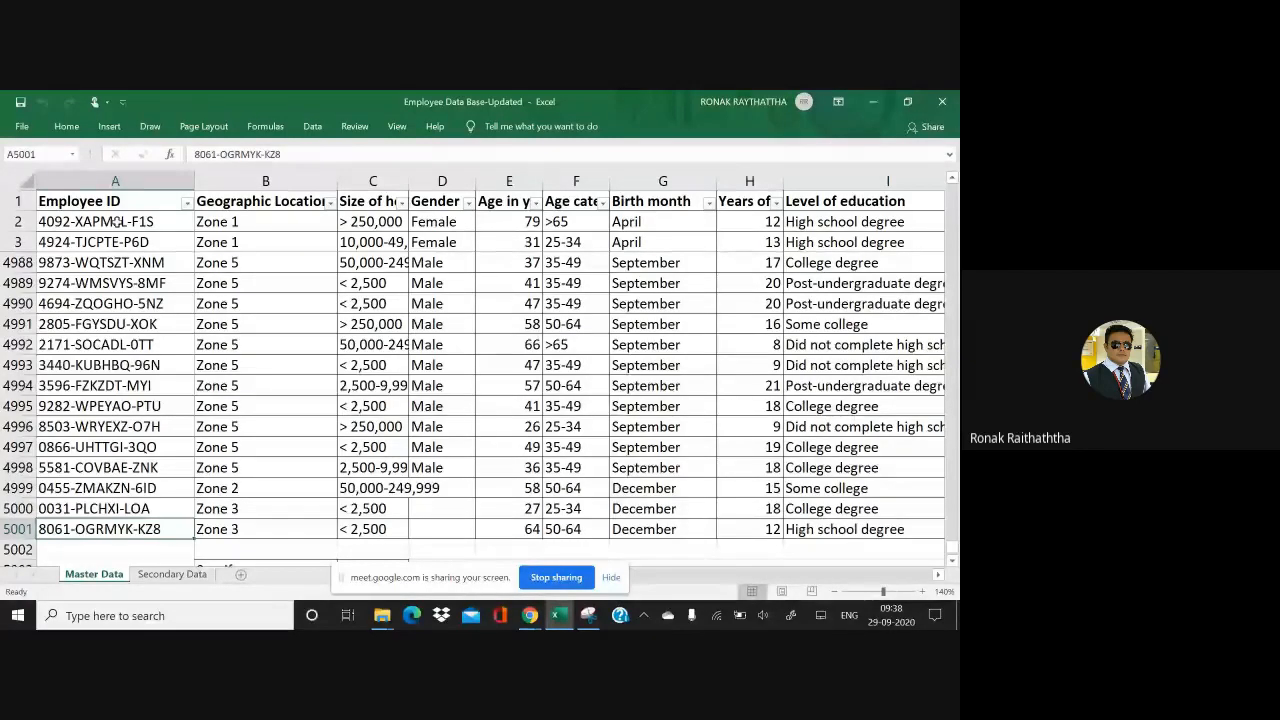
key(ctrl+Up)
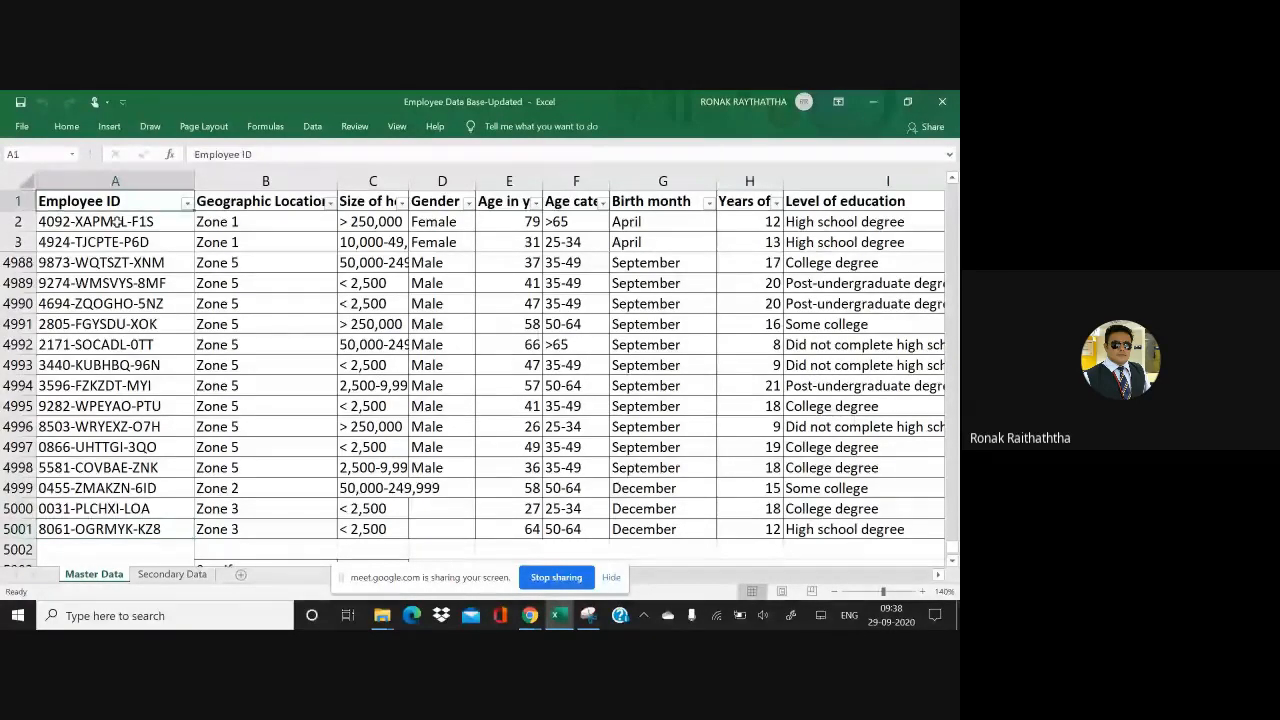
key(Down)
key(Down)
key(Down)
key(Down)
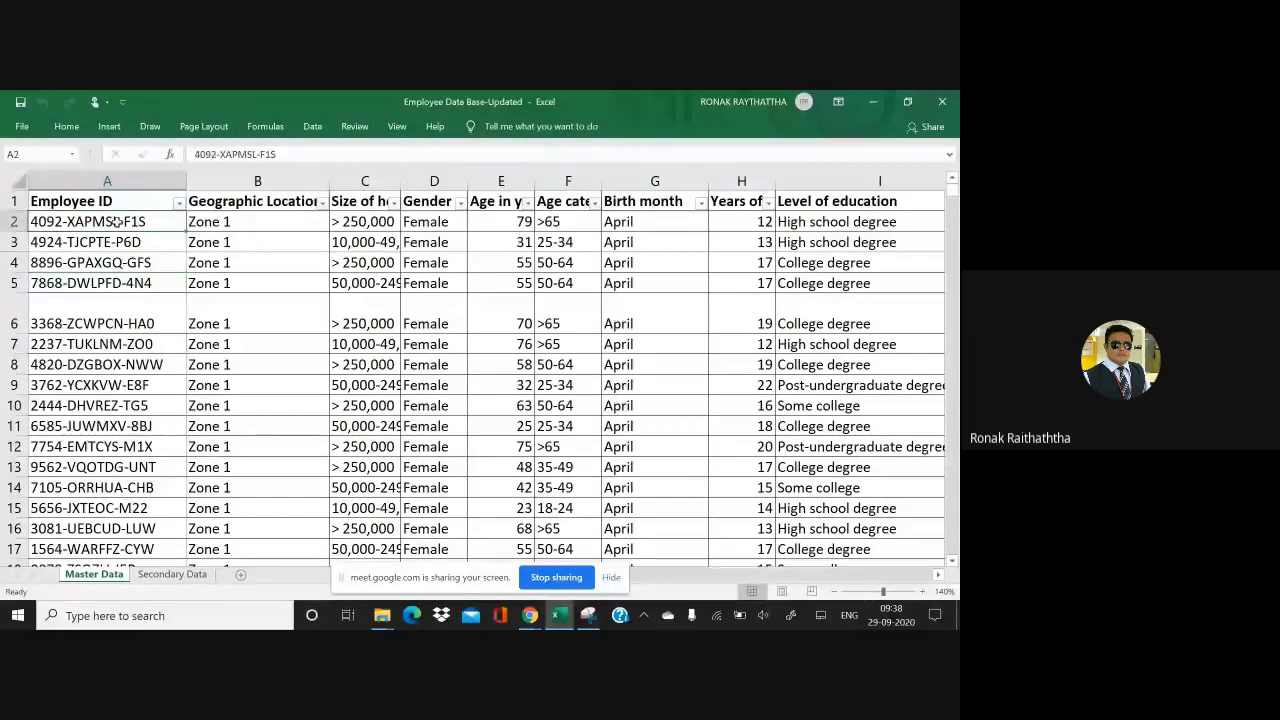
key(ctrl+Down)
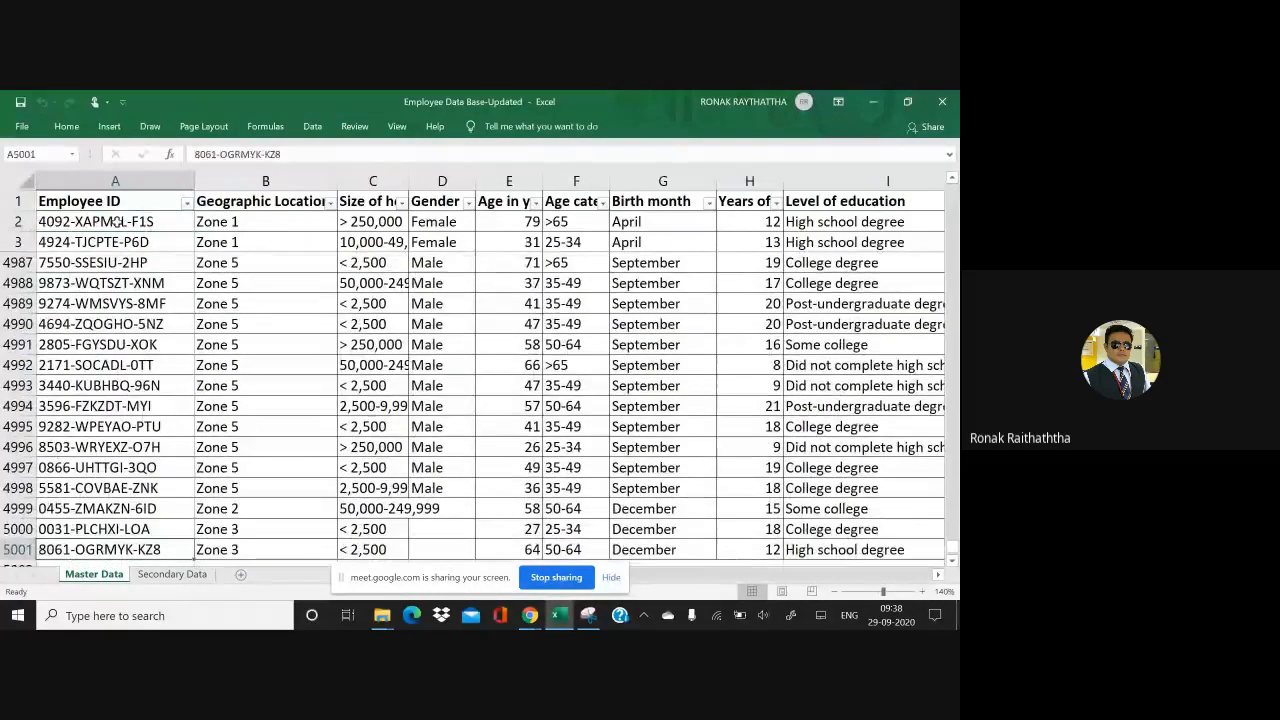
- Examine the frozen top three rows of Master Data against the last records and the summary area below the table
click(66, 204)
drag(66, 204, 70, 242)
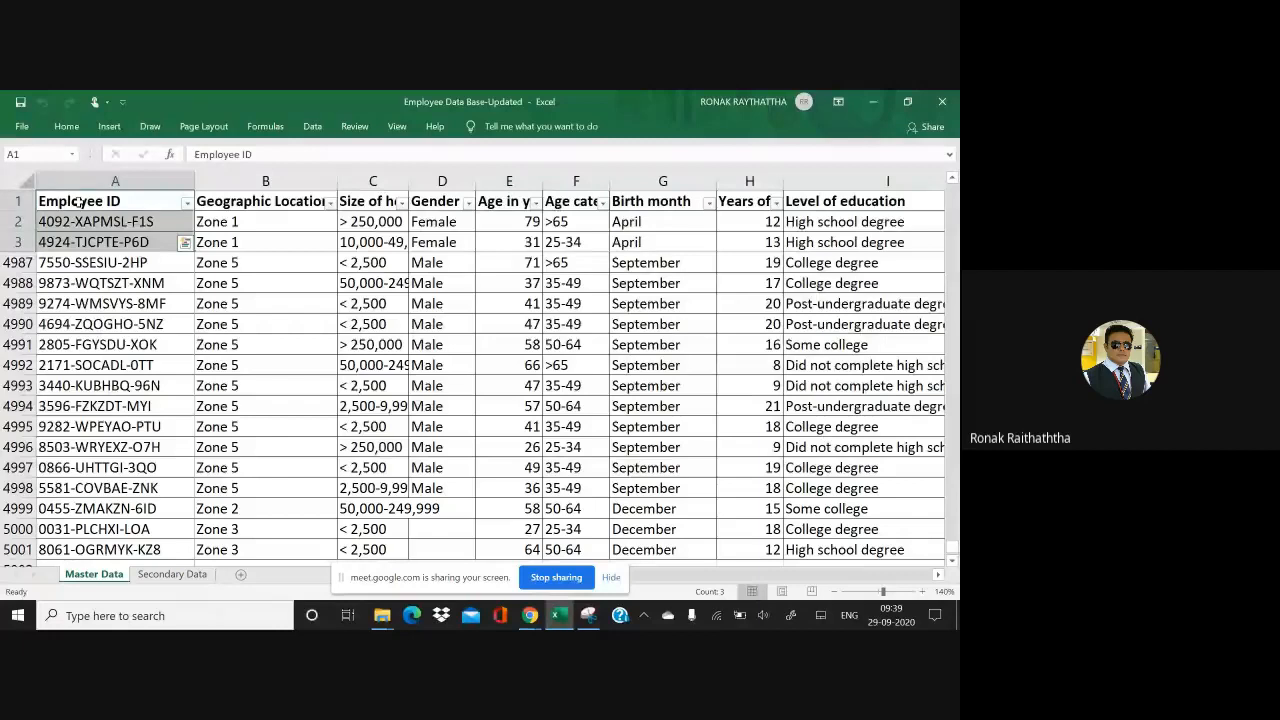
drag(18, 201, 17, 242)
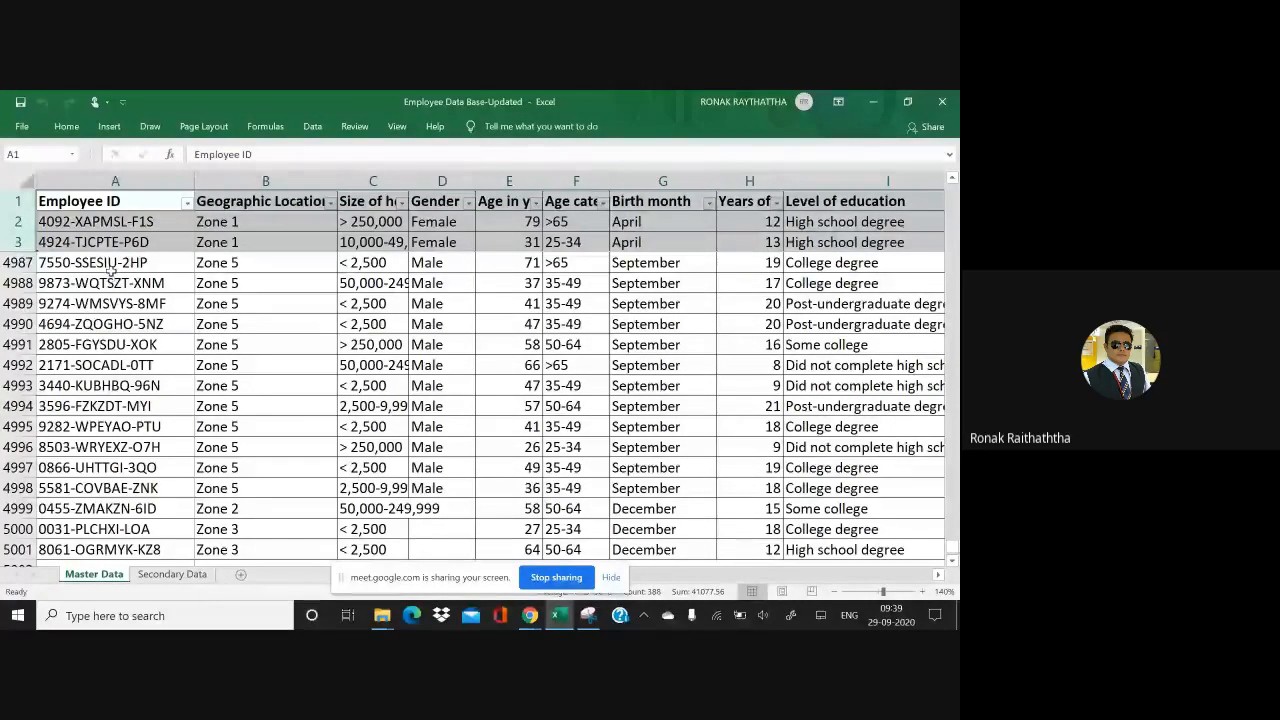
click(110, 222)
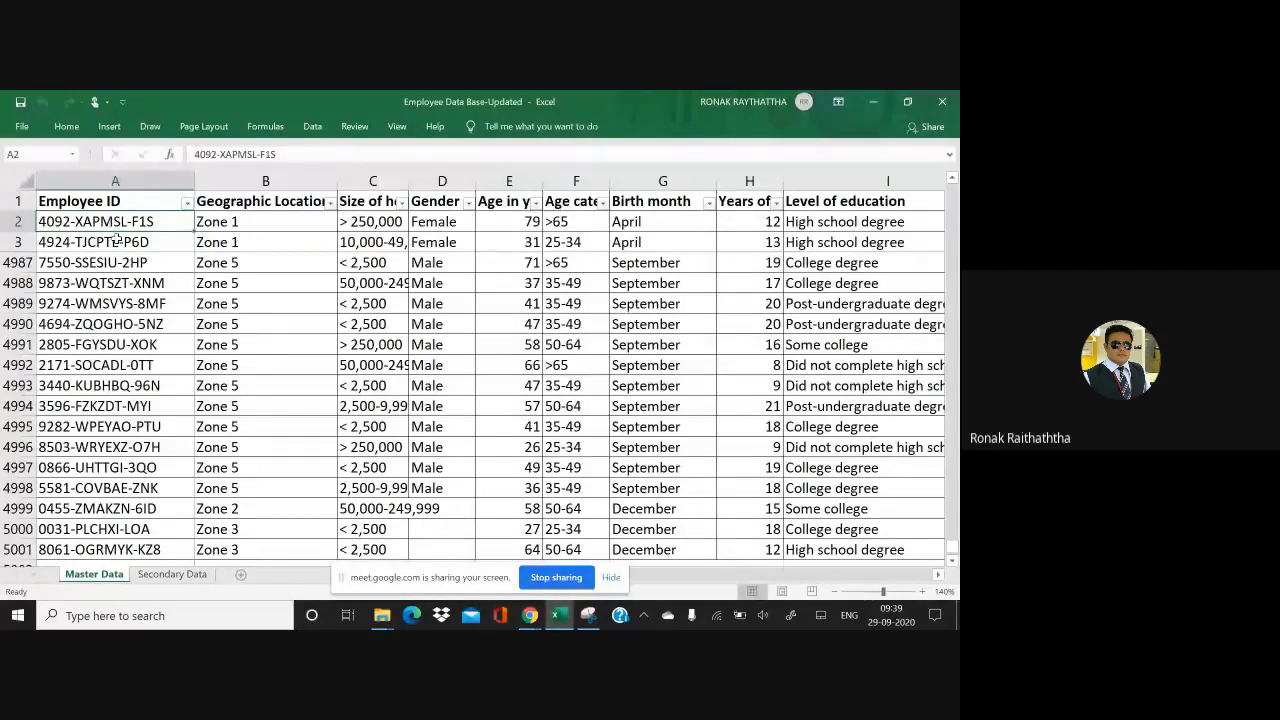
scroll(213, 349, down, 4)
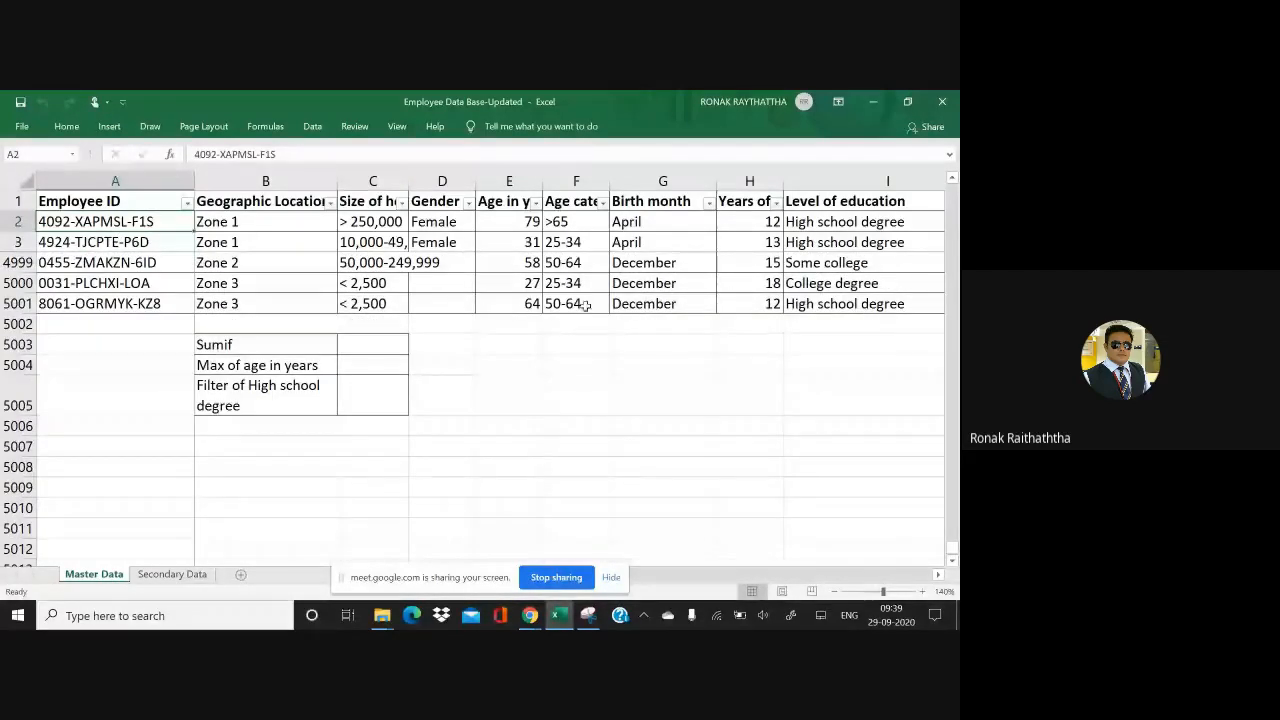
click(636, 304)
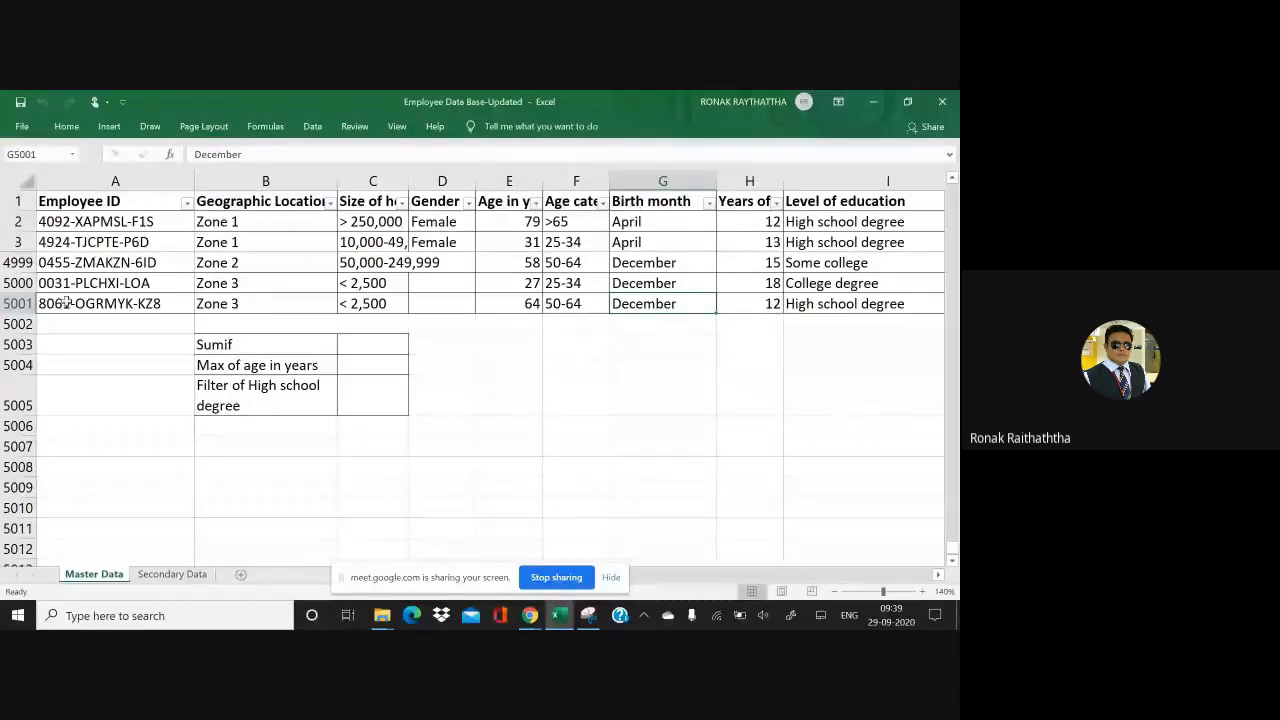
scroll(101, 254, up, 1)
scroll(101, 254, up, 6)
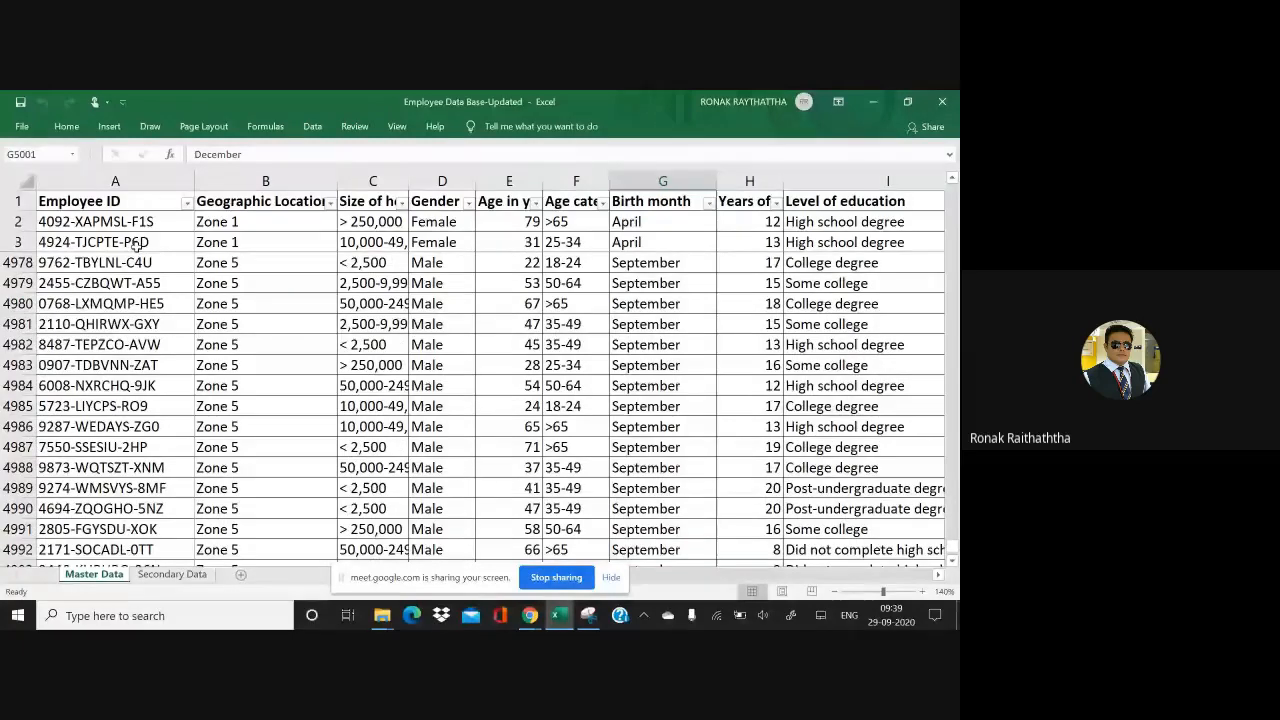
click(313, 128)
click(355, 127)
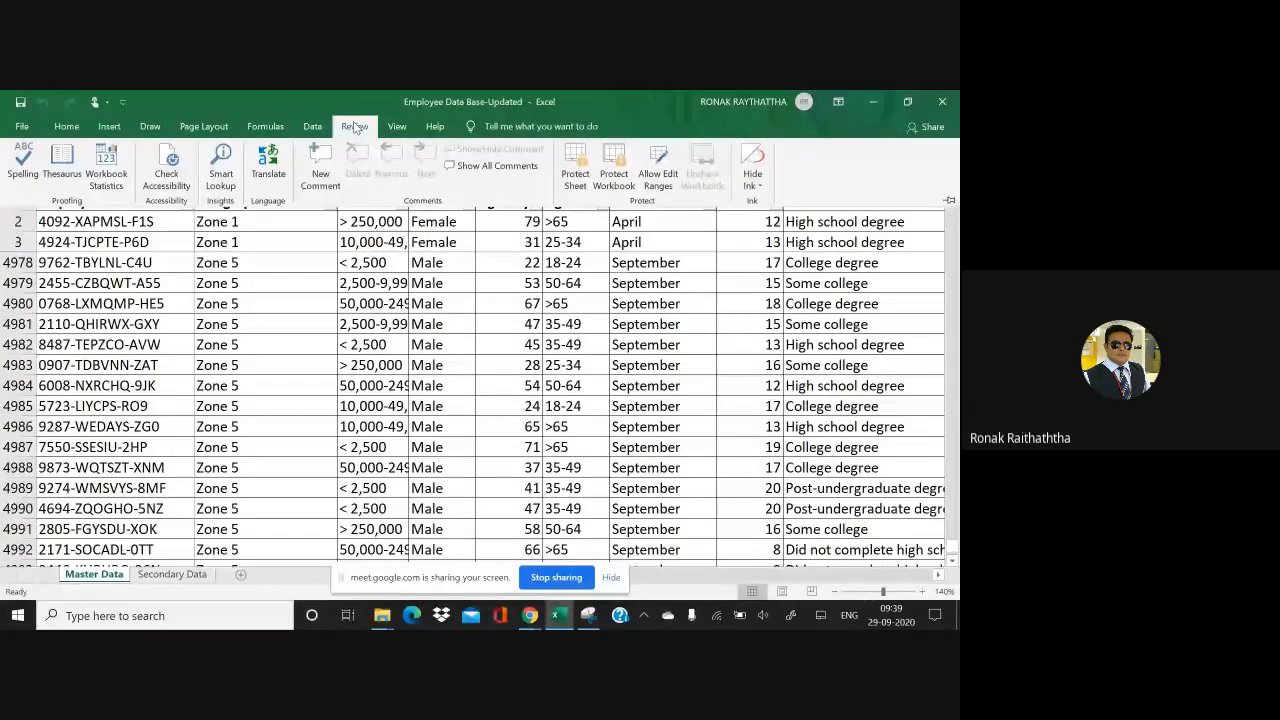
click(400, 127)
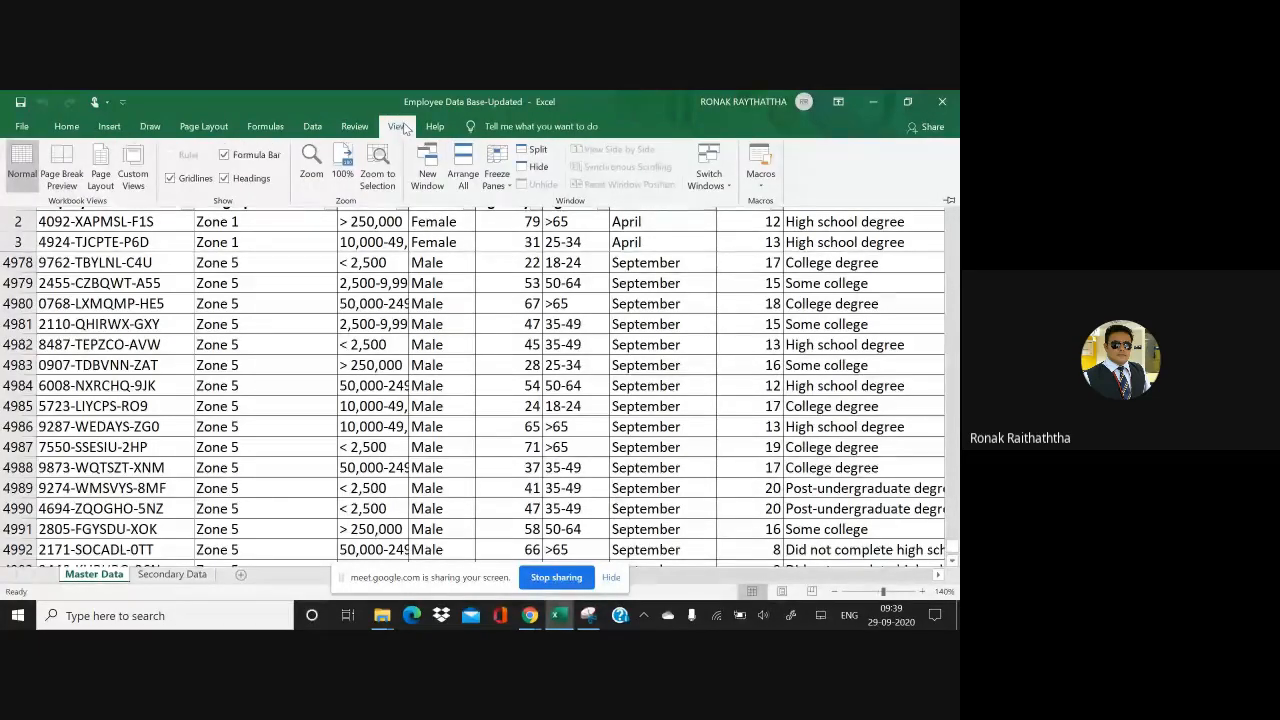
click(404, 128)
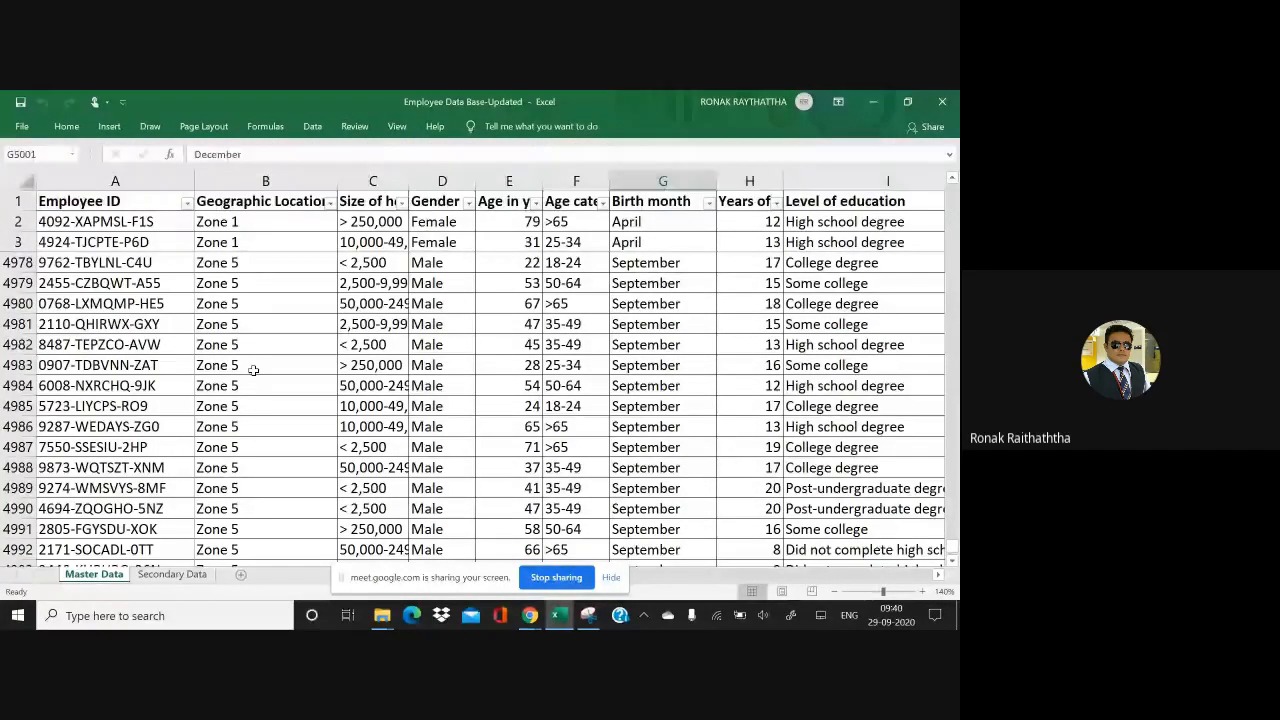
- Find and open the Windows Magnifier app and enlarge the screen to 200%
click(125, 617)
text(mani)
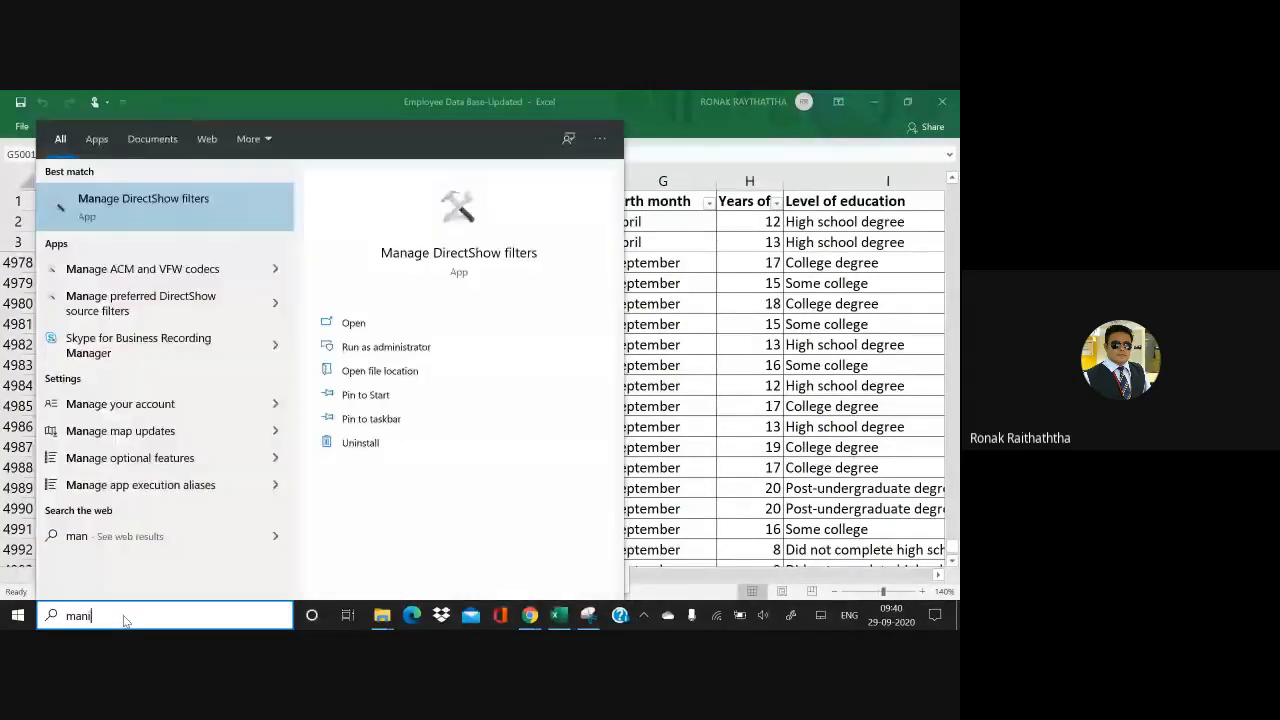
key(BackSpace)
key(BackSpace)
key(BackSpace)
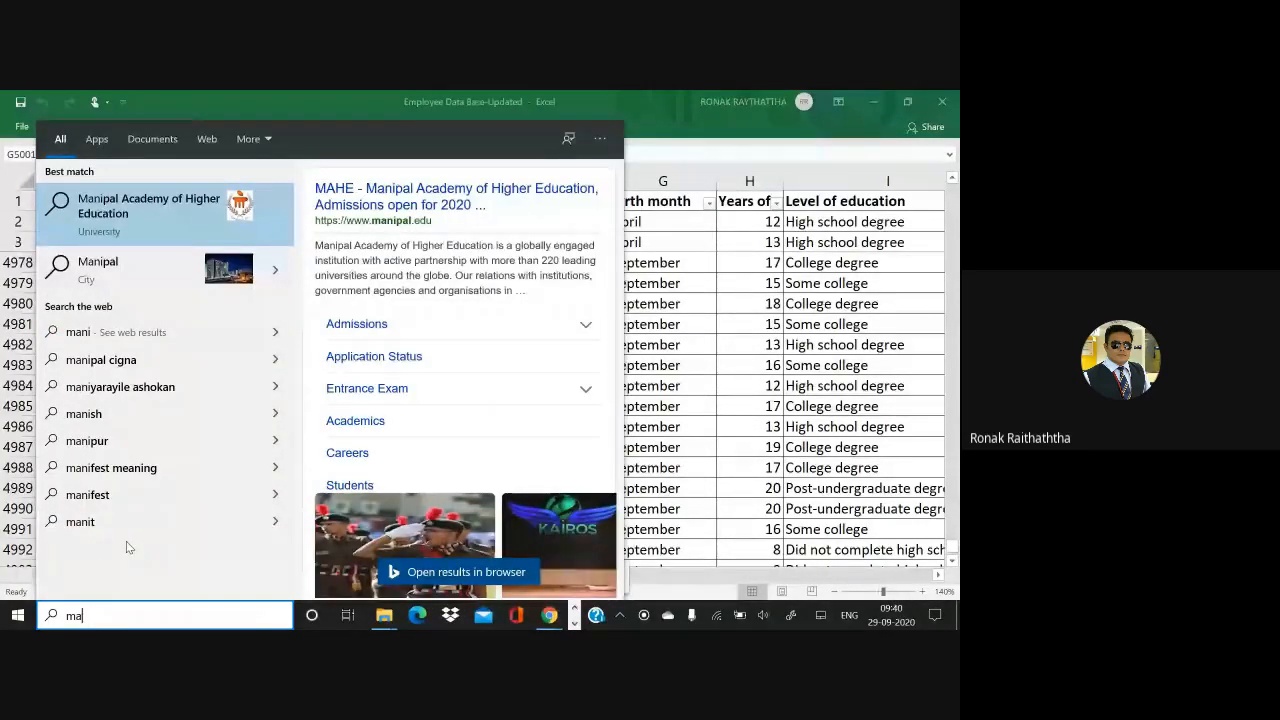
key(BackSpace)
text(magni)
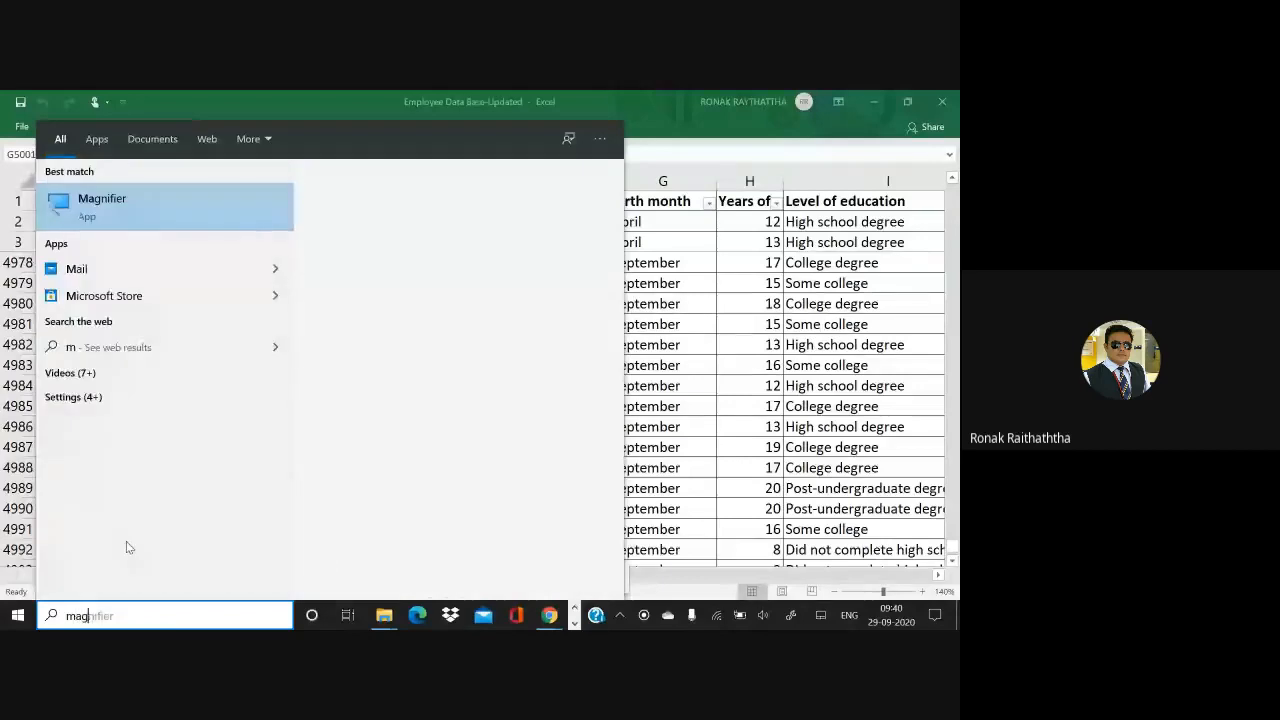
click(108, 203)
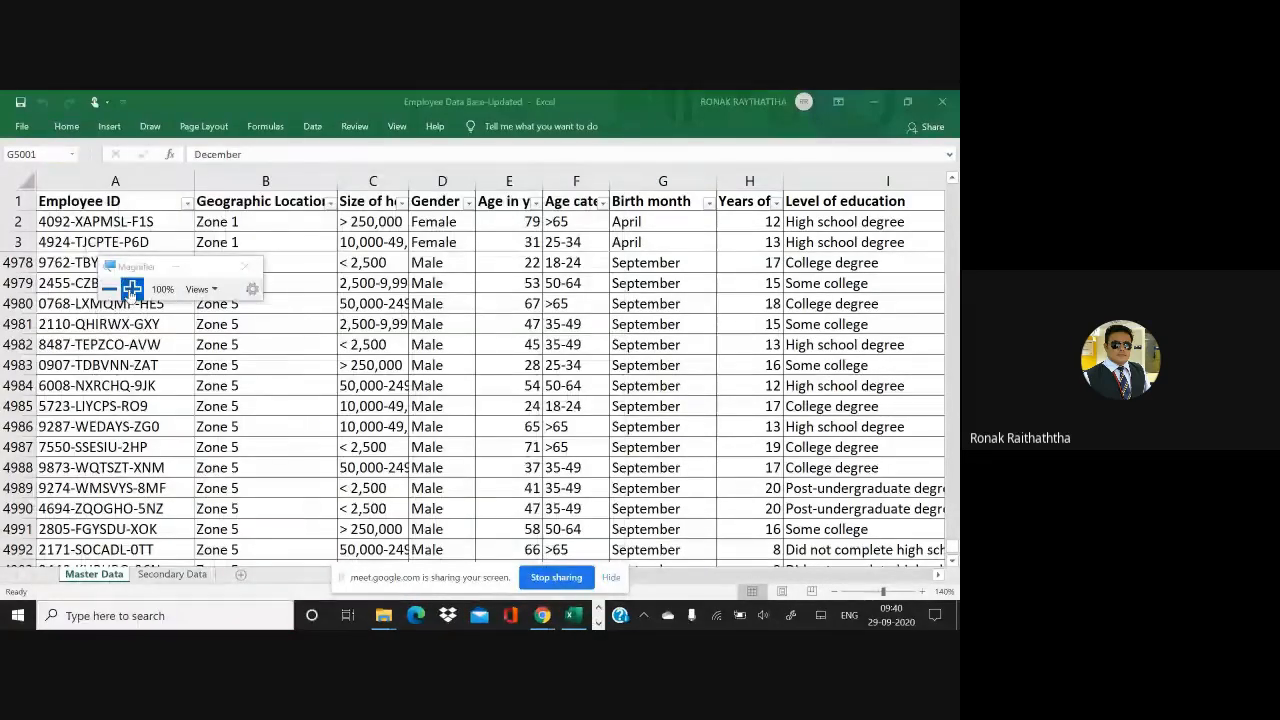
click(131, 291)
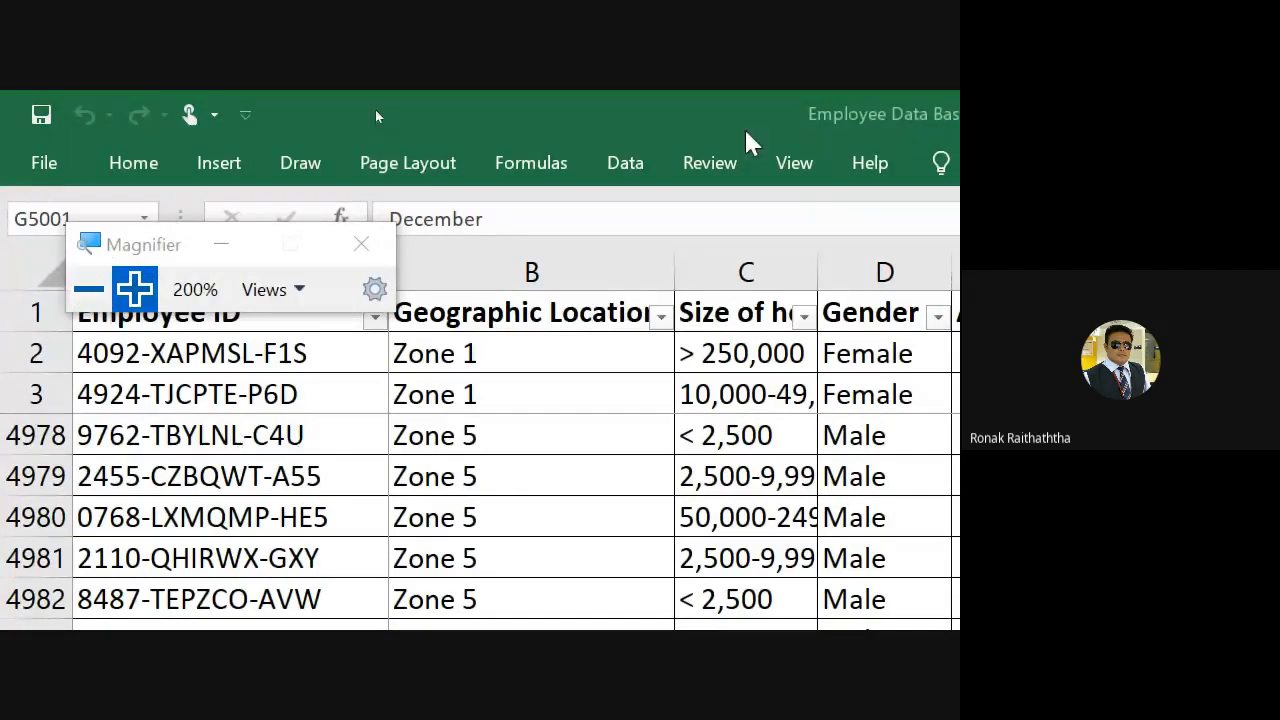
- Unfreeze the panes of the Master Data sheet and check the scrolling by moving to the end of column C
click(790, 172)
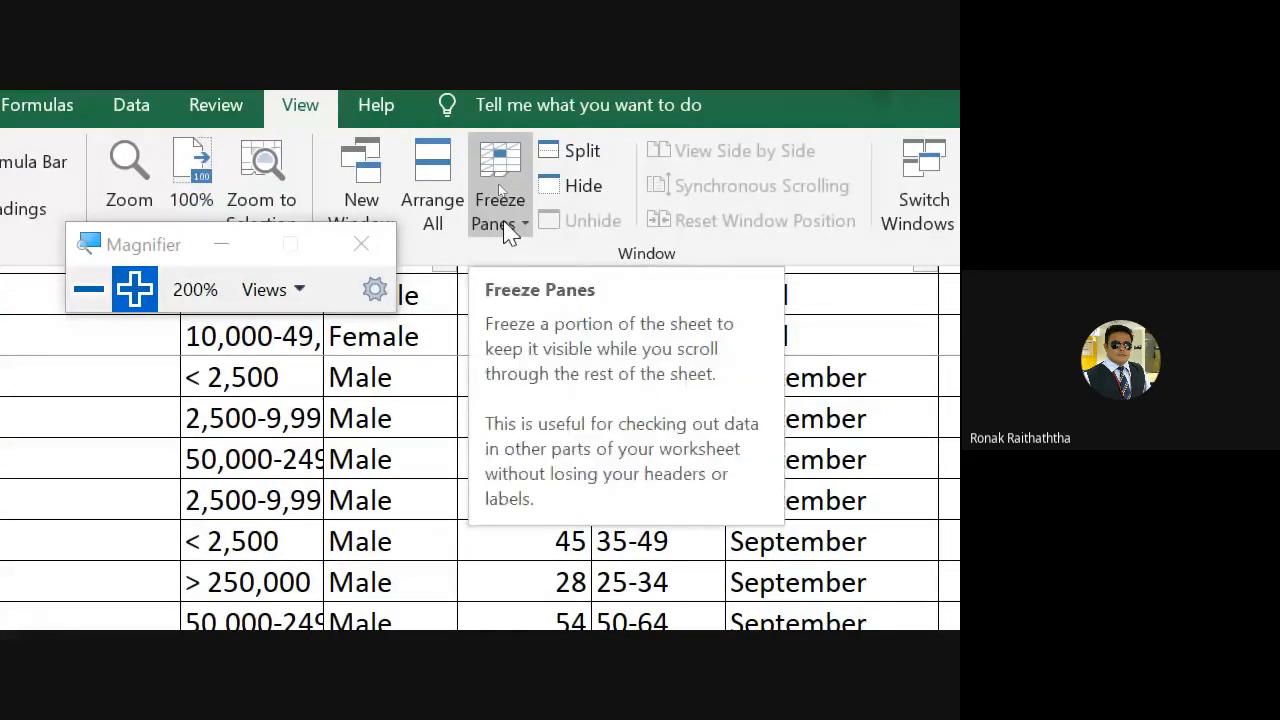
drag(158, 243, 170, 368)
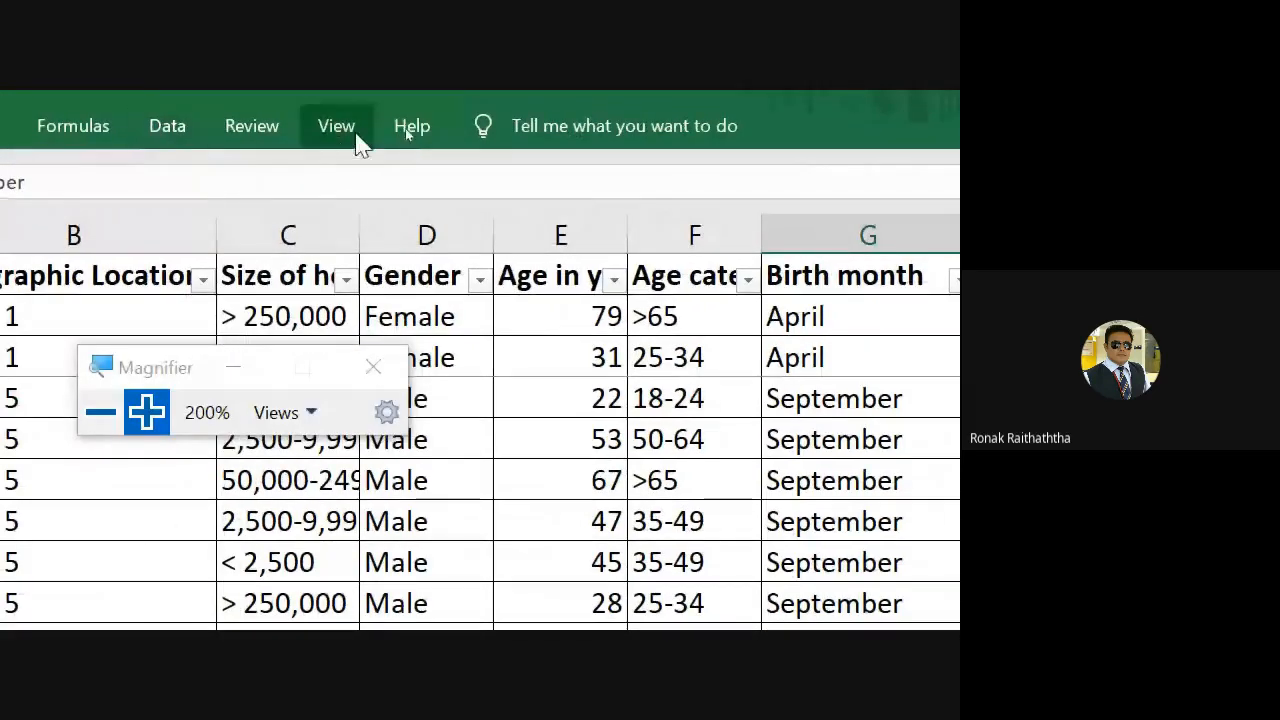
click(350, 132)
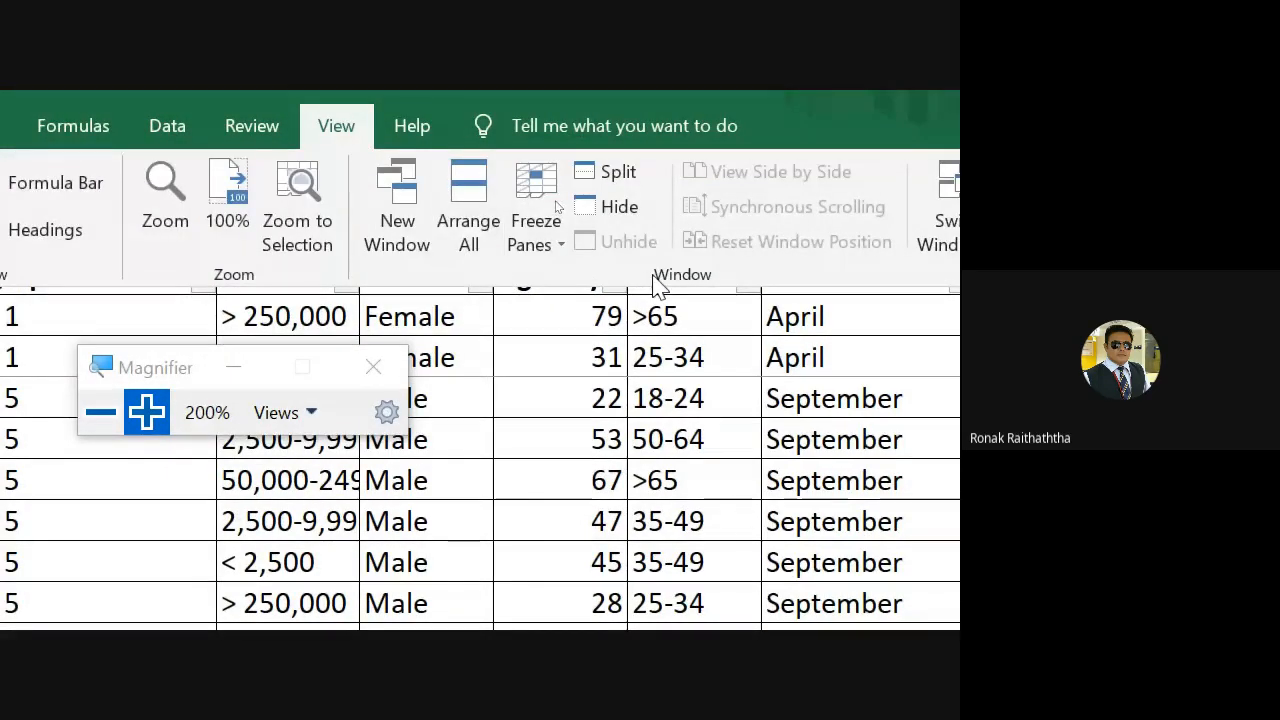
click(545, 240)
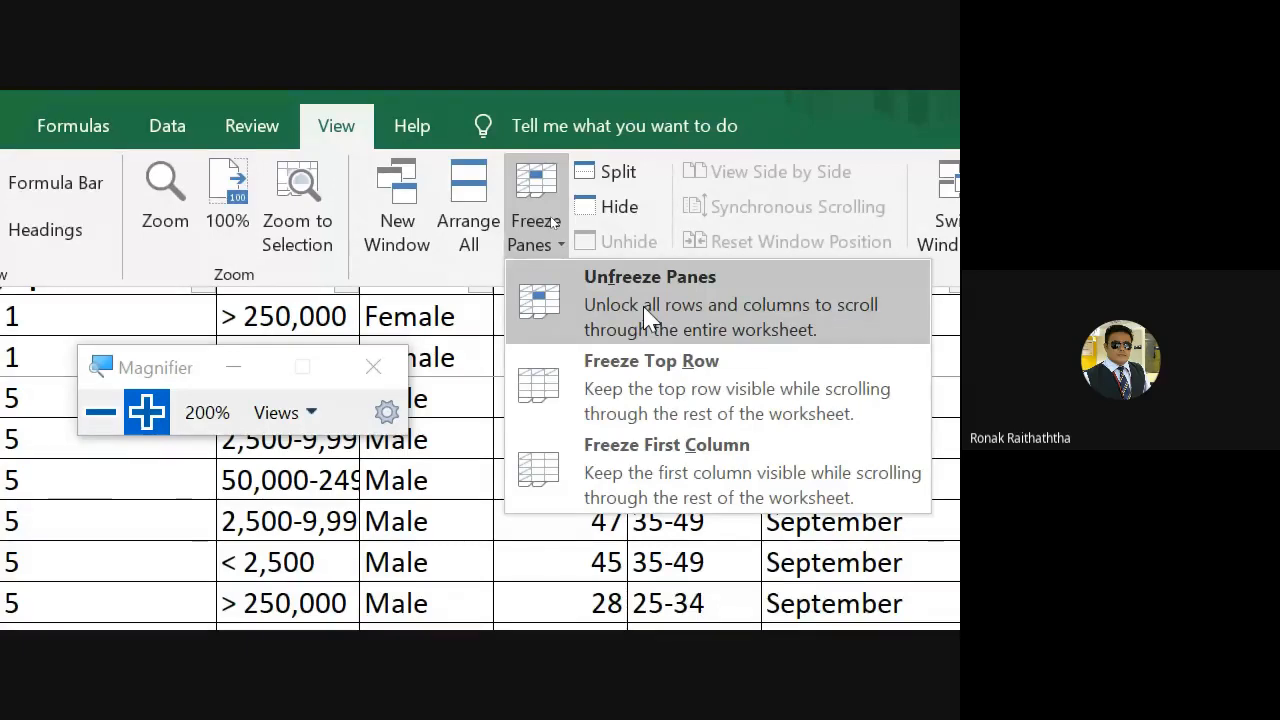
click(643, 306)
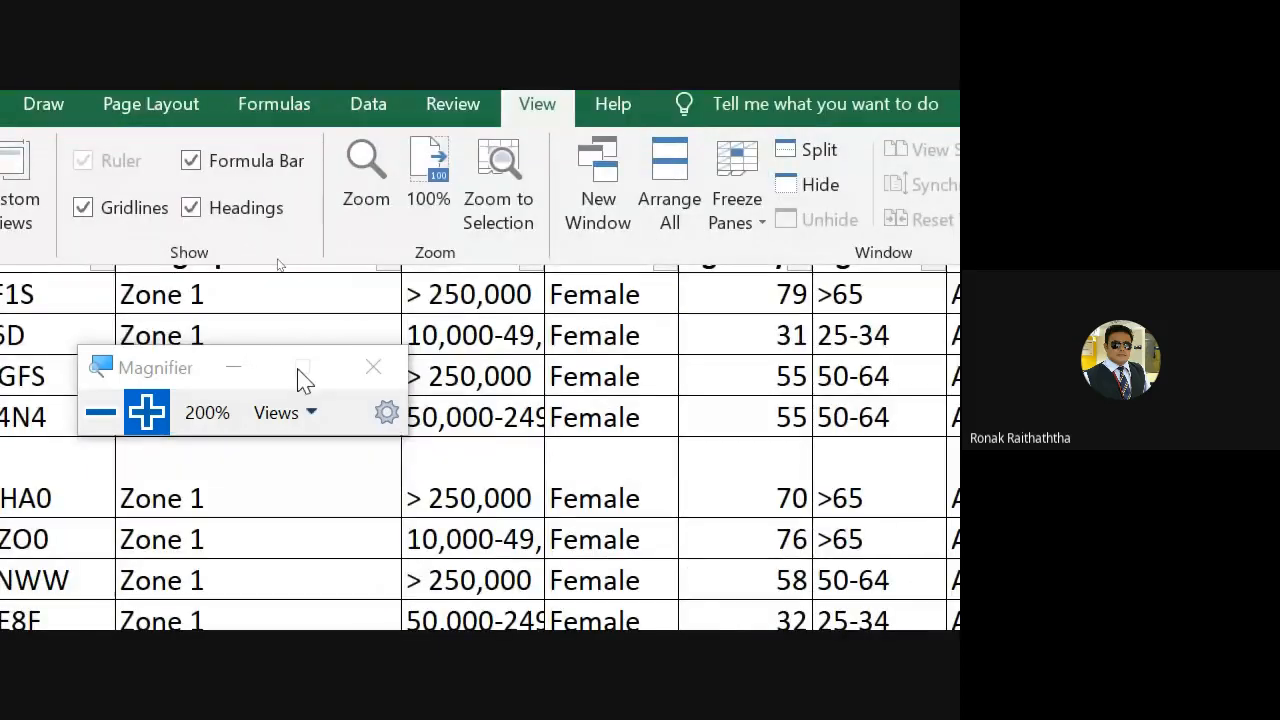
click(519, 504)
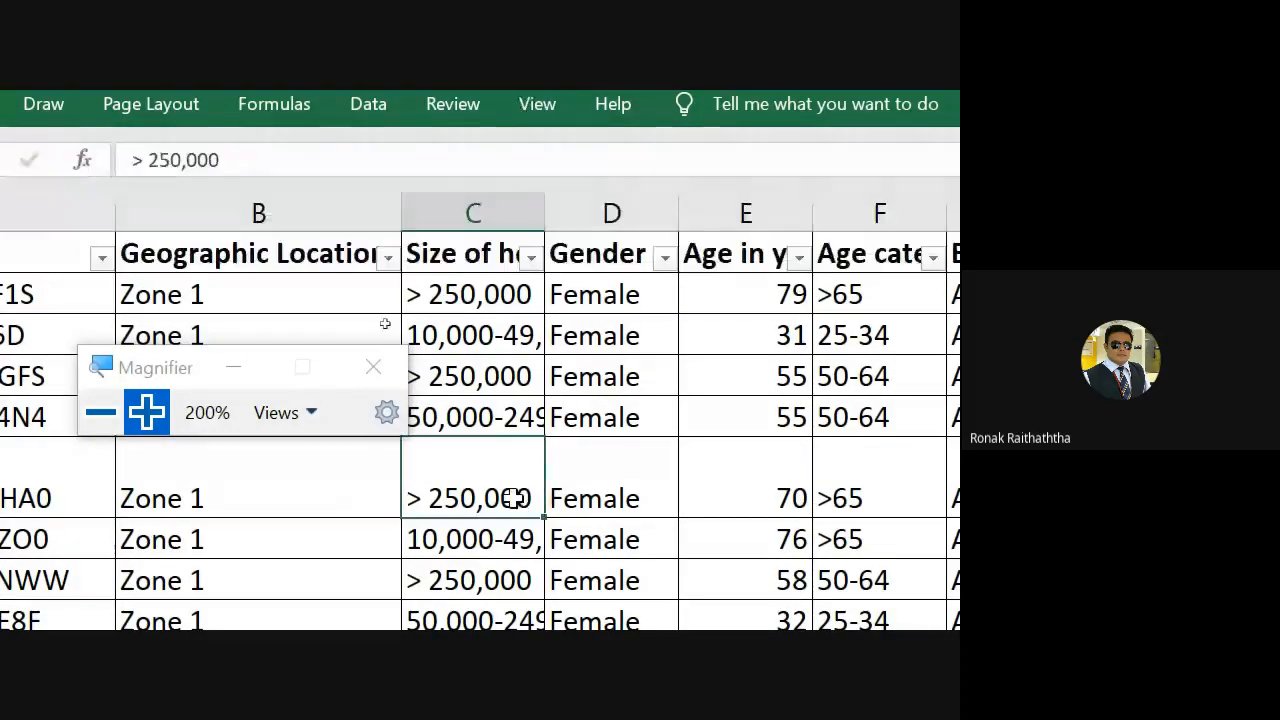
key(ctrl+Down)
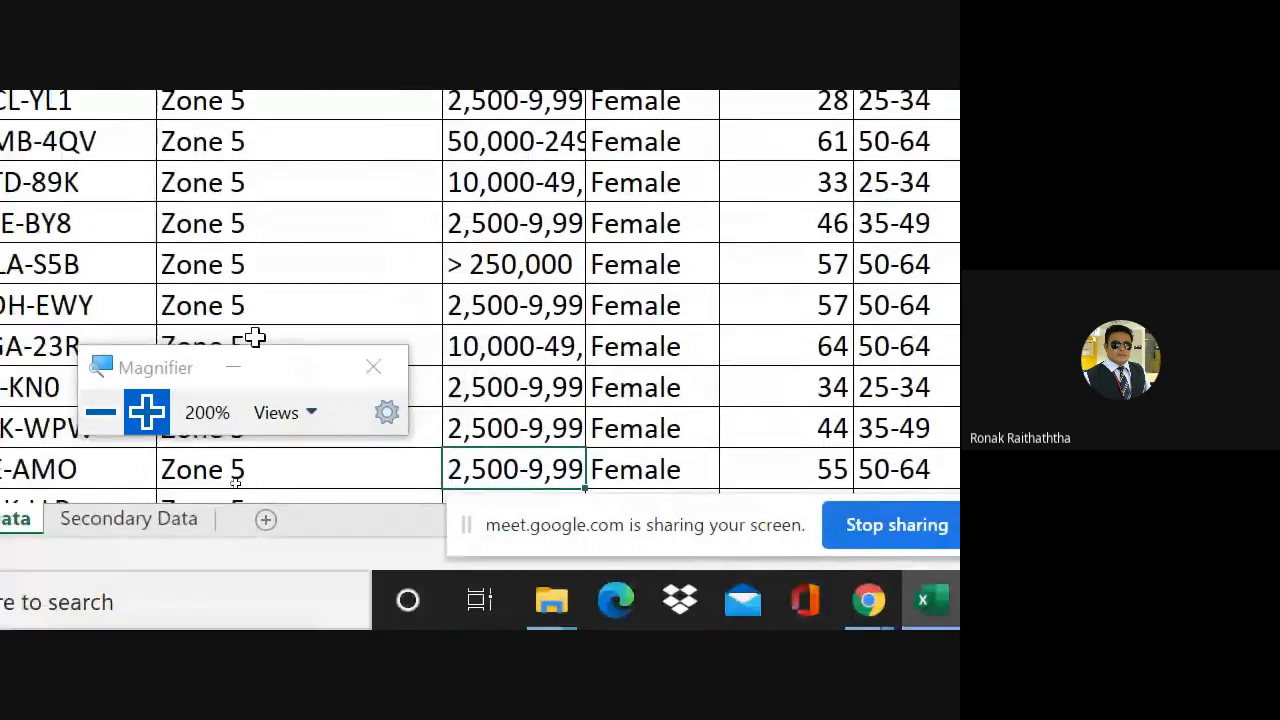
- Bring the Magnifier controls back up and return the screen magnification to 100%
click(234, 370)
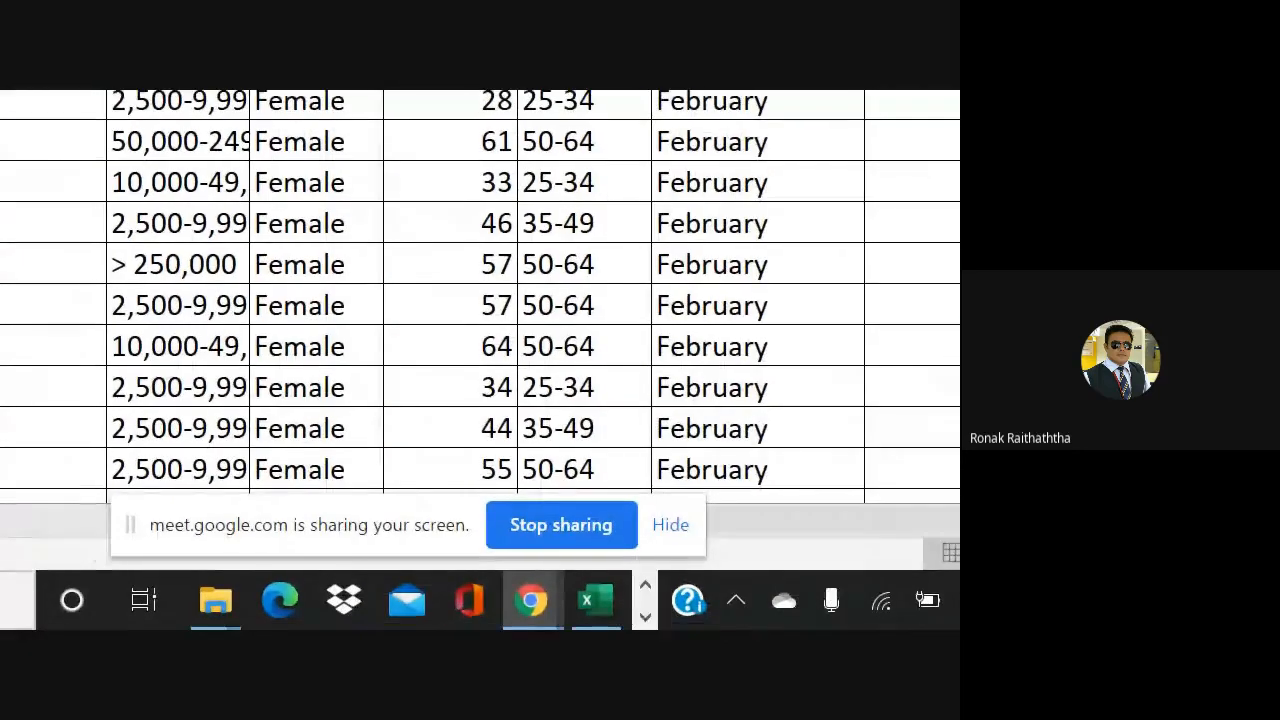
click(645, 617)
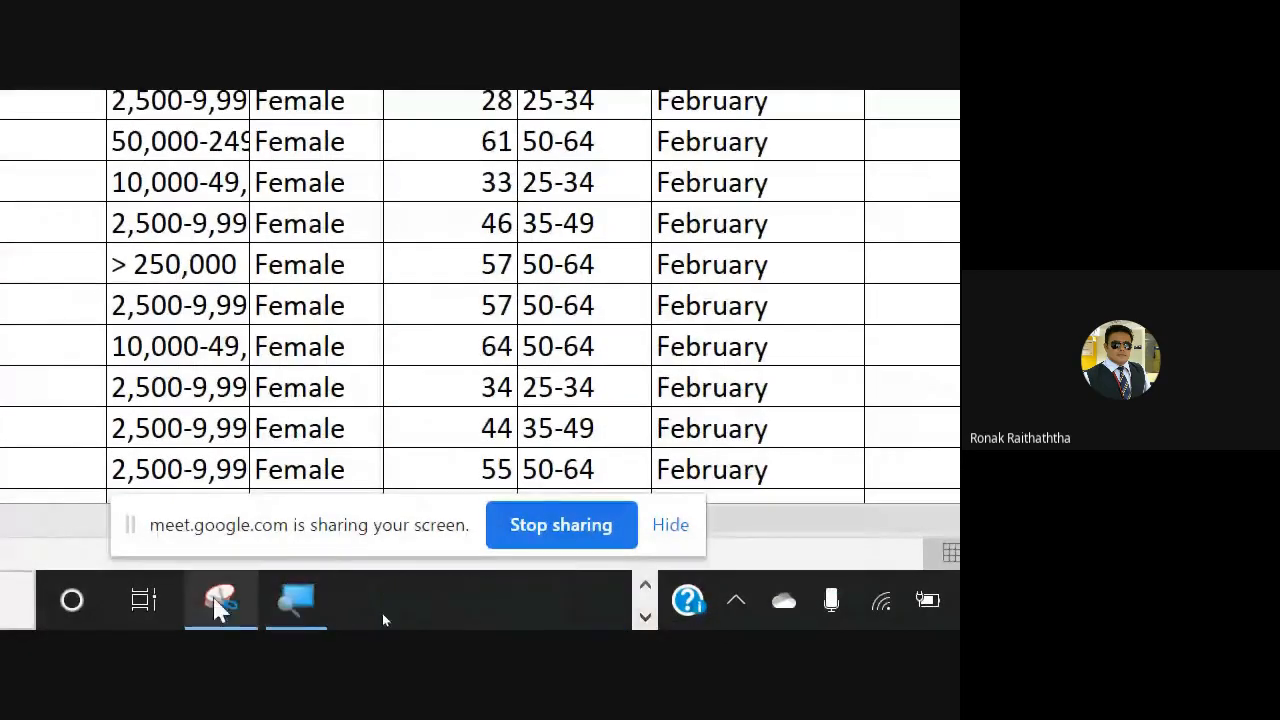
click(296, 605)
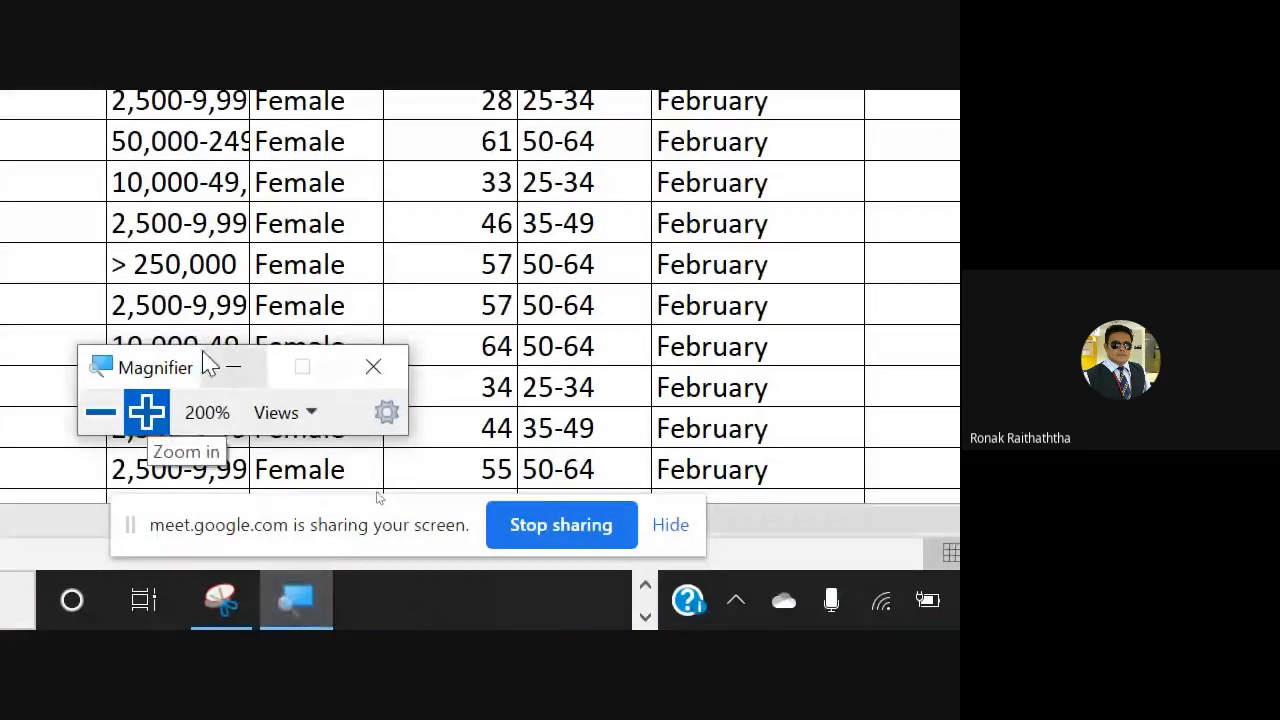
click(101, 413)
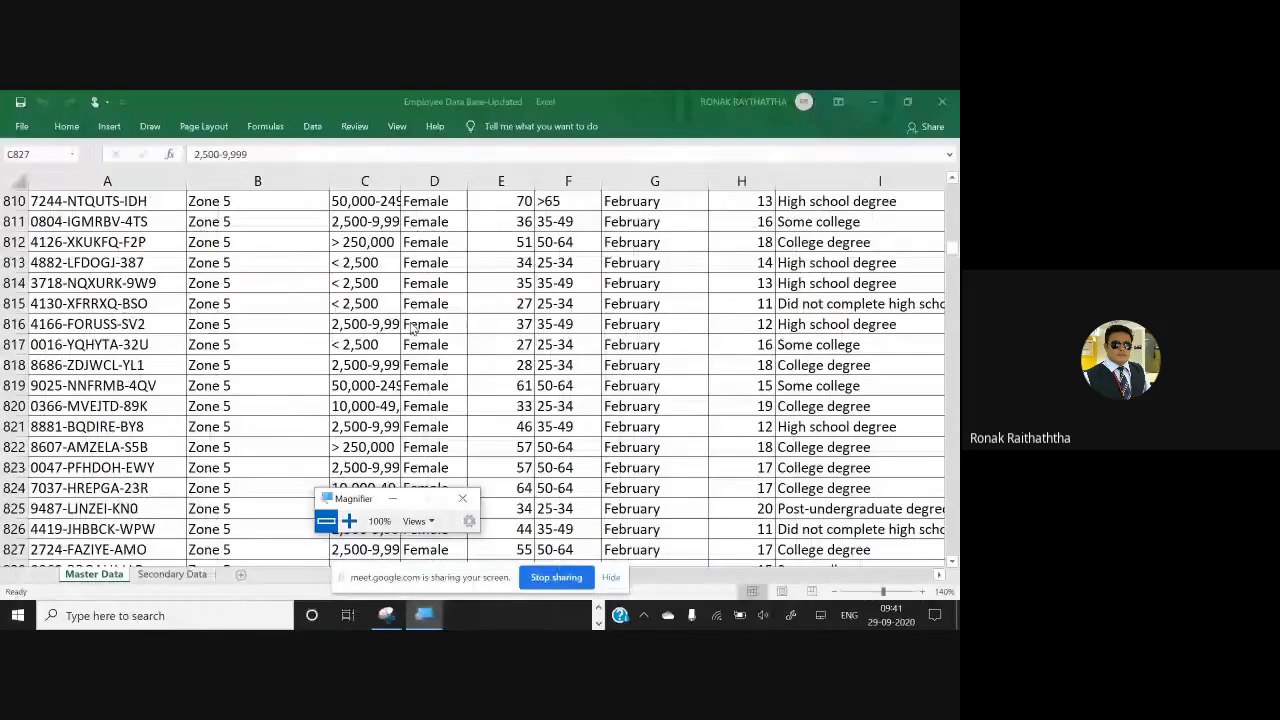
- Examine the scrolling of the unfrozen Master Data sheet by moving down the Level of education column to its last record
click(805, 509)
key(Down)
key(Down)
key(Down)
key(Down)
key(Down)
key(Down)
key(Down)
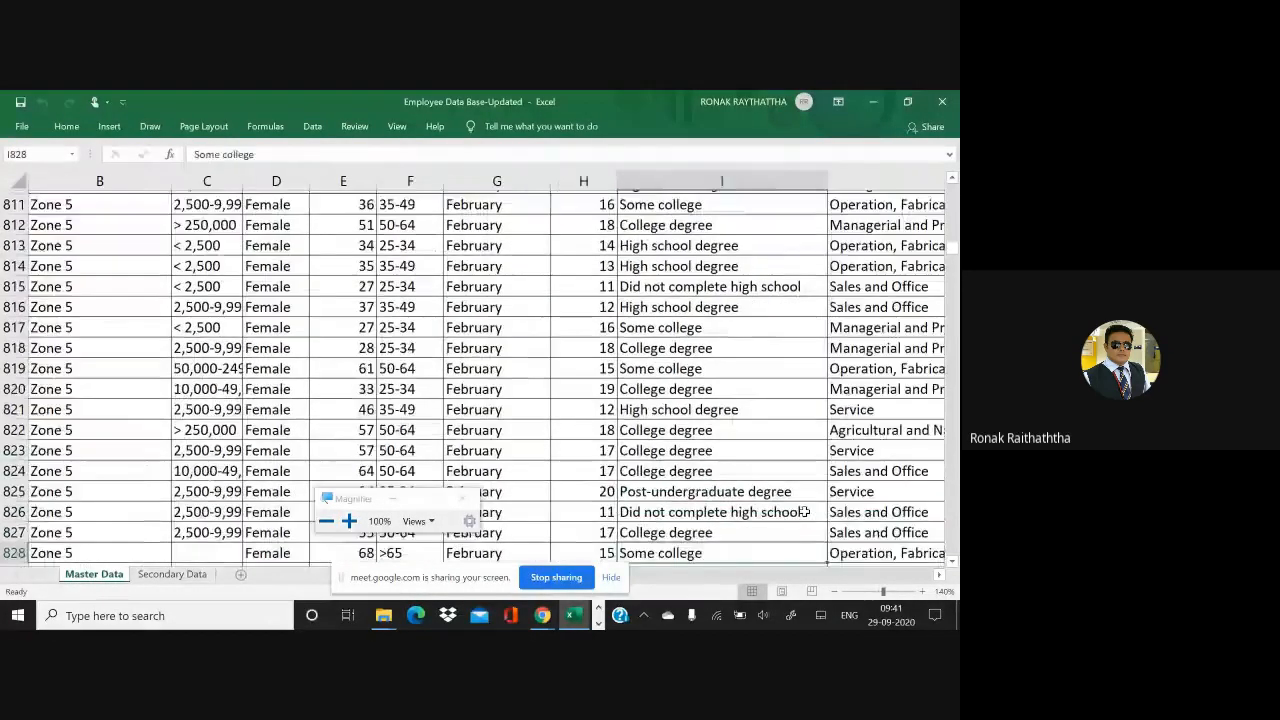
key(Down)
key(Down)
key(ctrl+Down)
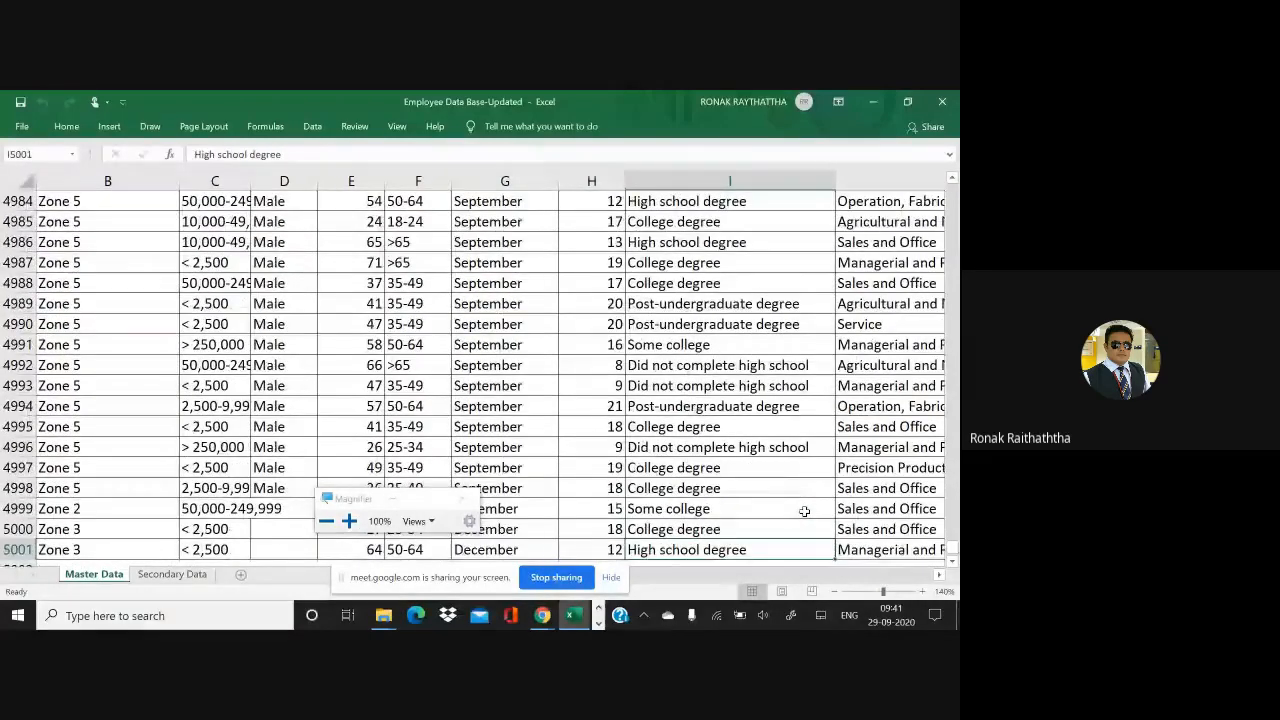
- Circle the last Job category entry, cell J5001, with a freehand pen stroke and leave drawing mode
key(Right)
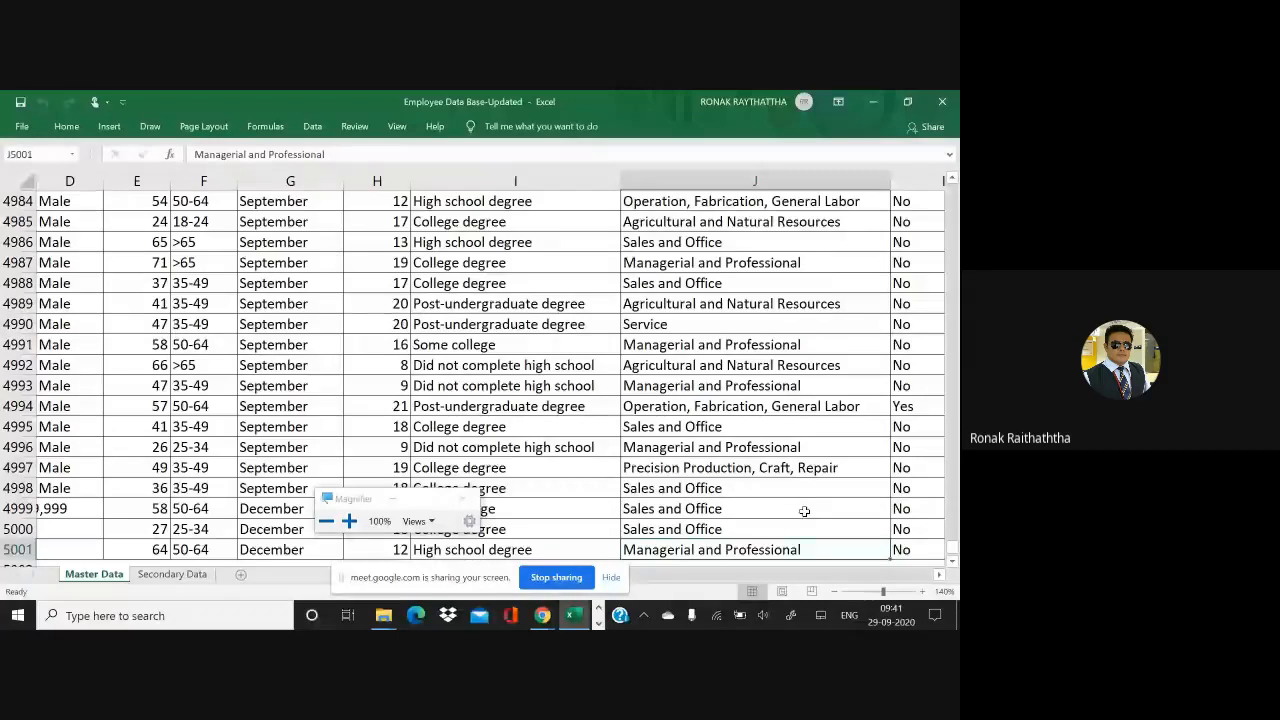
mouse_move(818, 522)
mouse_down()
mouse_move(632, 530)
mouse_move(708, 566)
mouse_move(836, 530)
mouse_up()
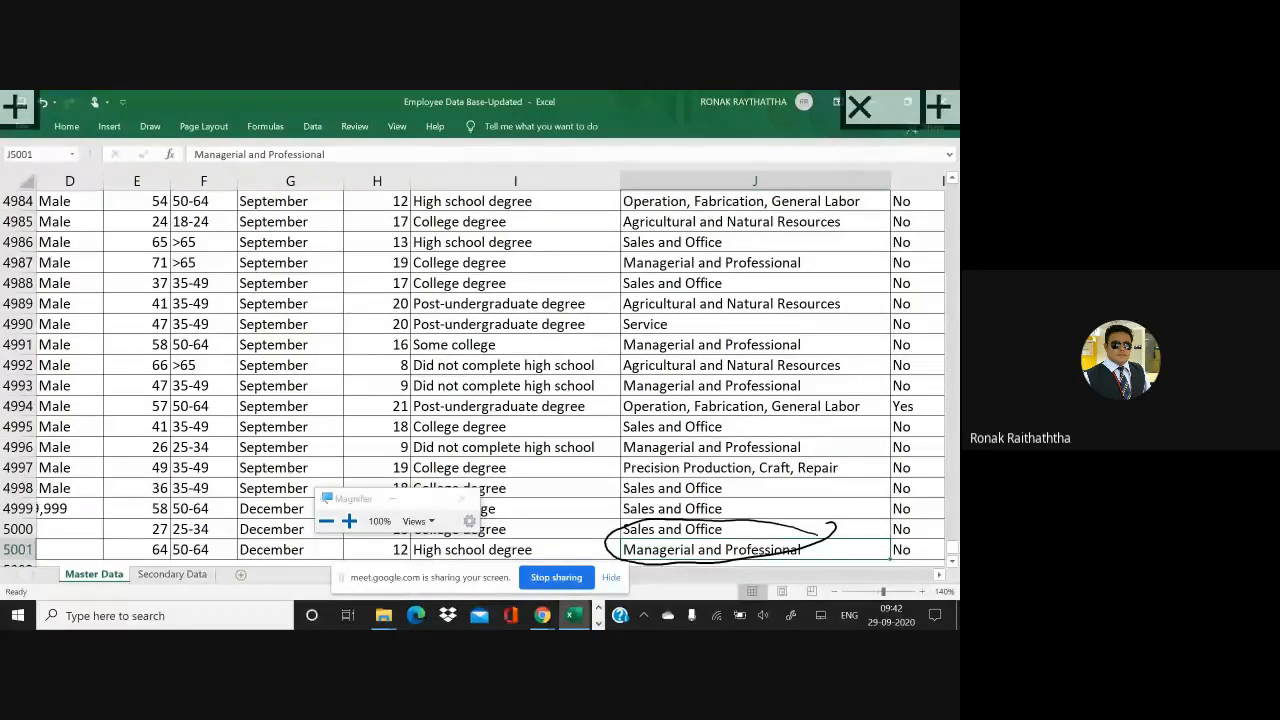
key(Escape)
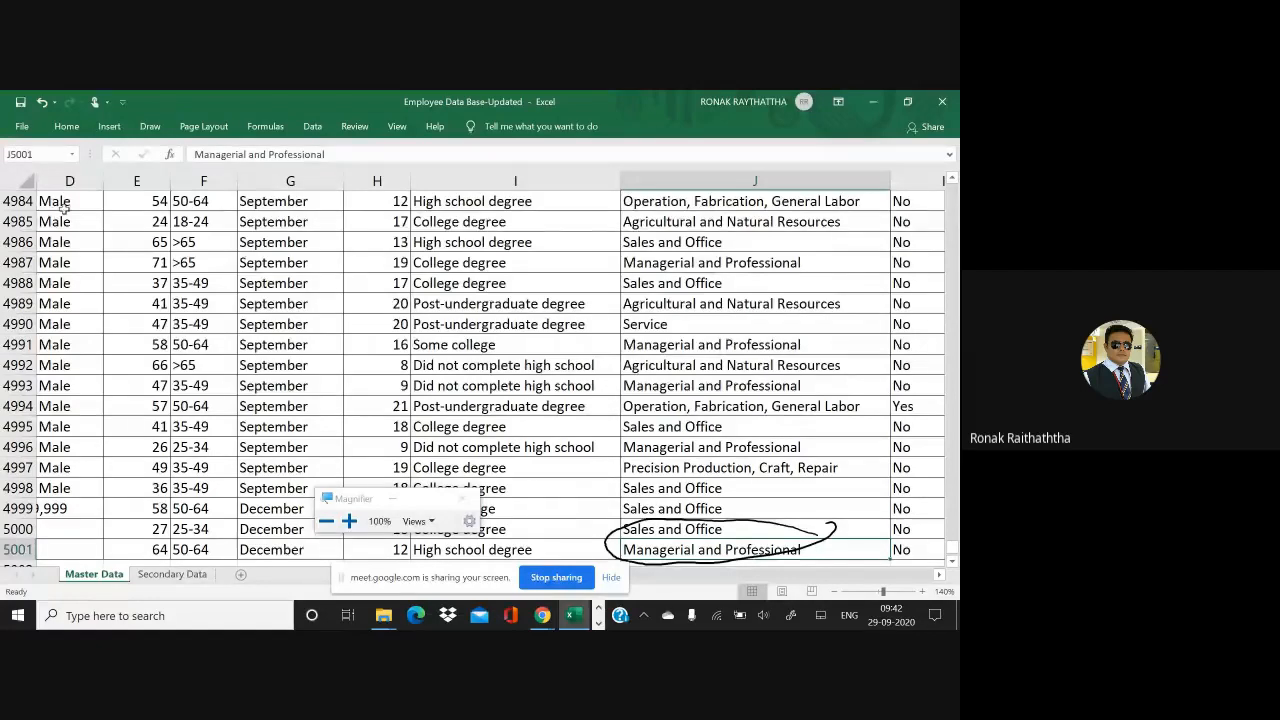
- Switch to the Google Meet call, admit the three waiting participants, and return to the Excel workbook
key(alt+Tab)
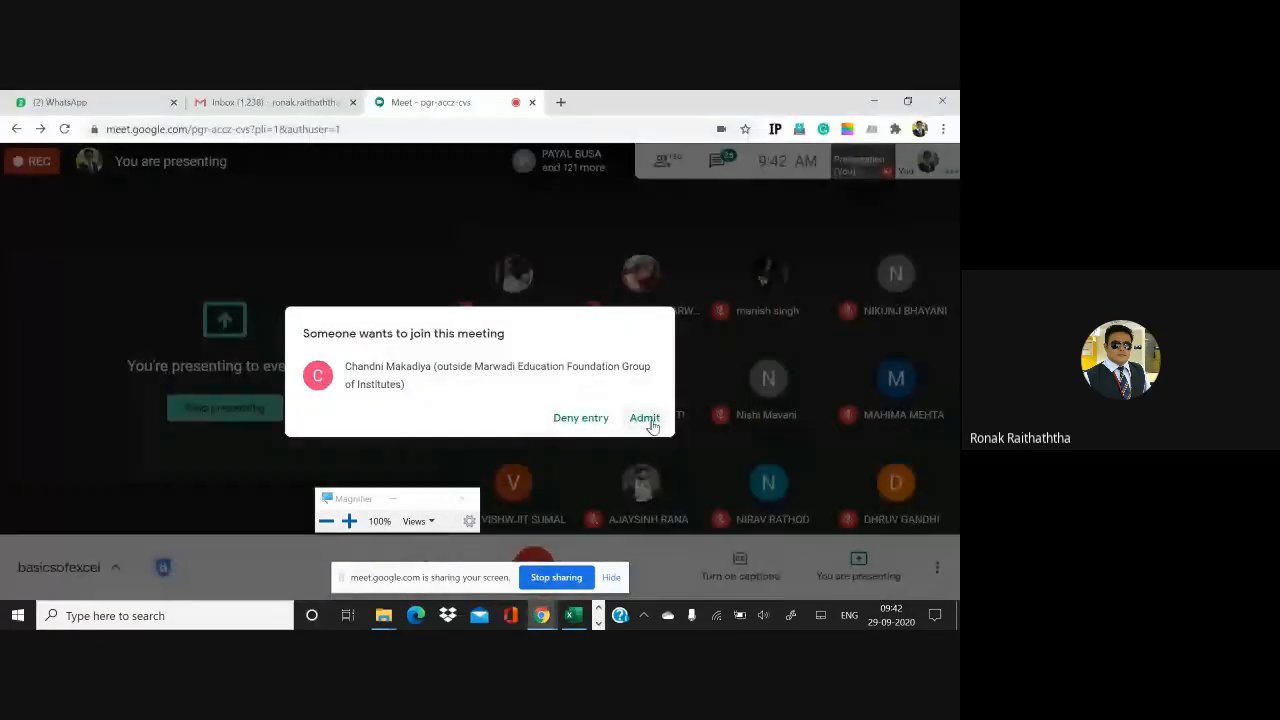
click(648, 421)
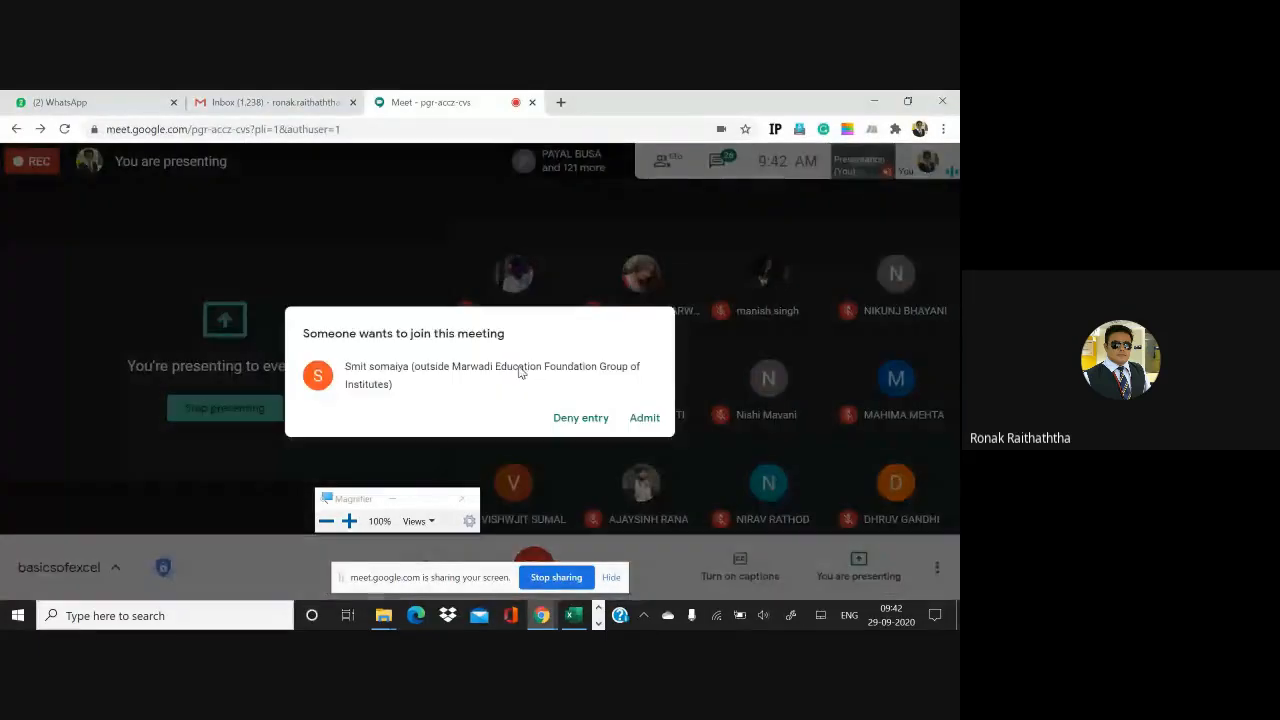
click(646, 417)
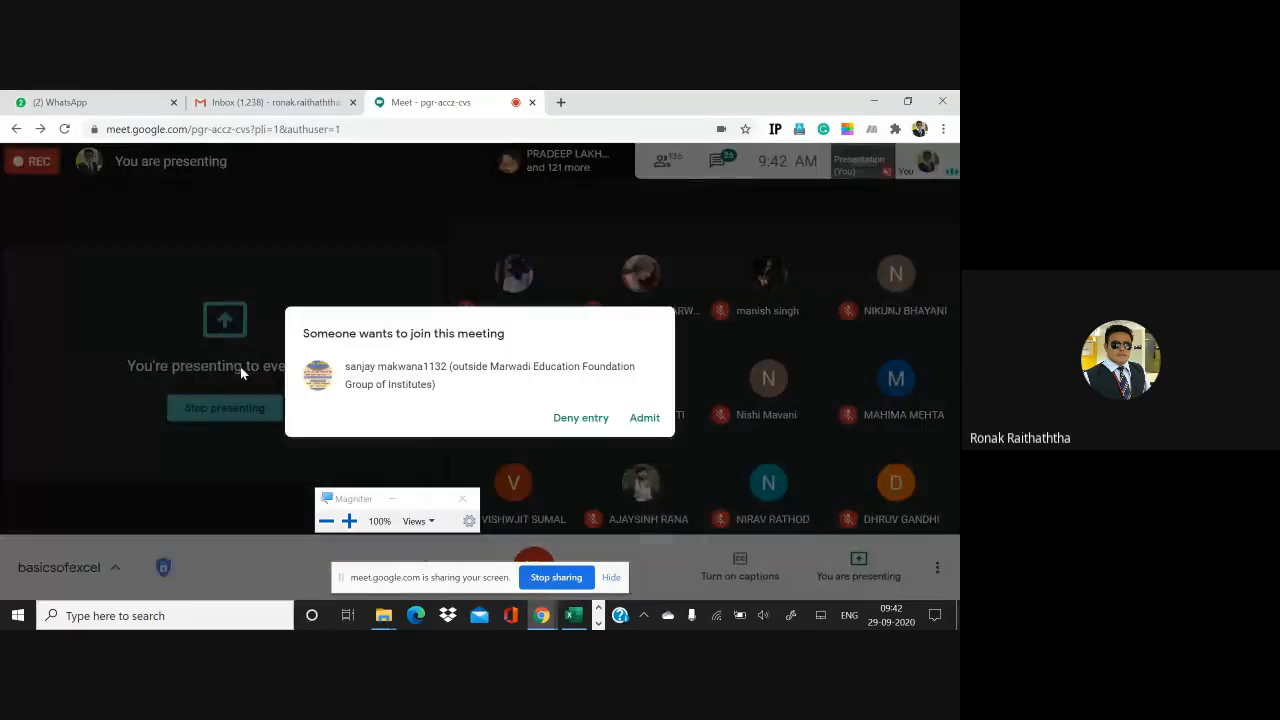
click(638, 420)
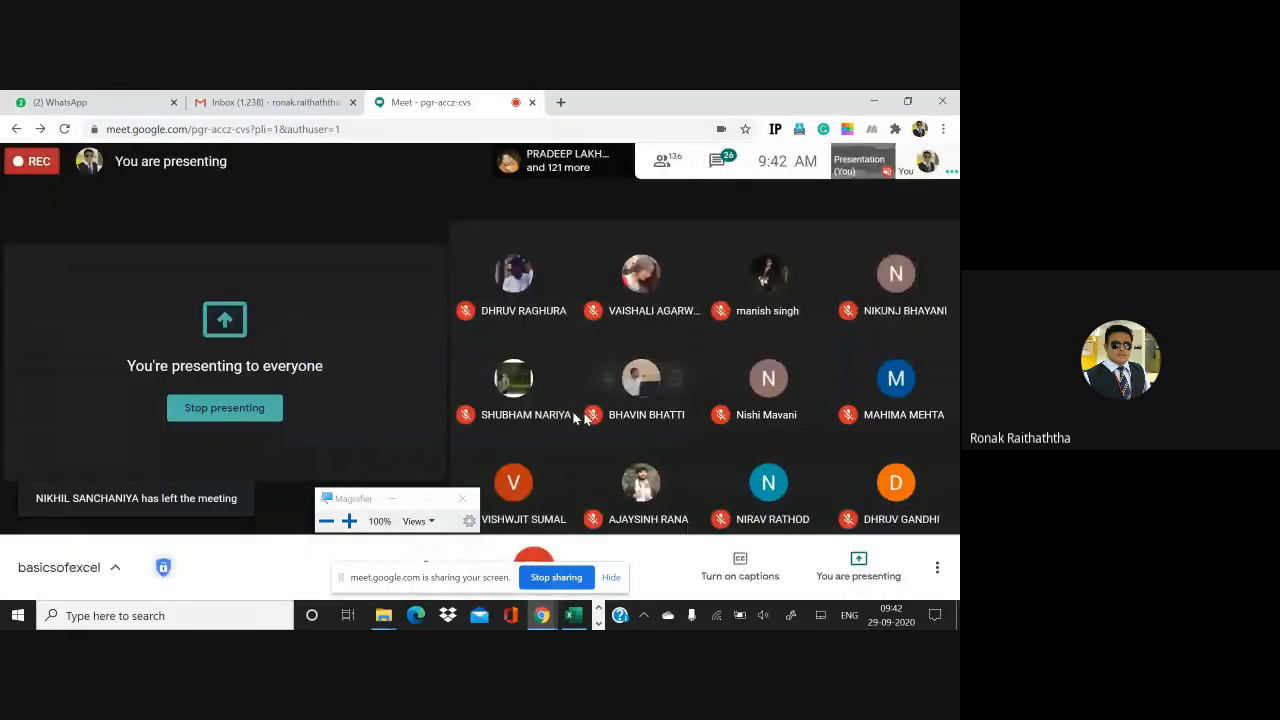
key(alt+Tab)
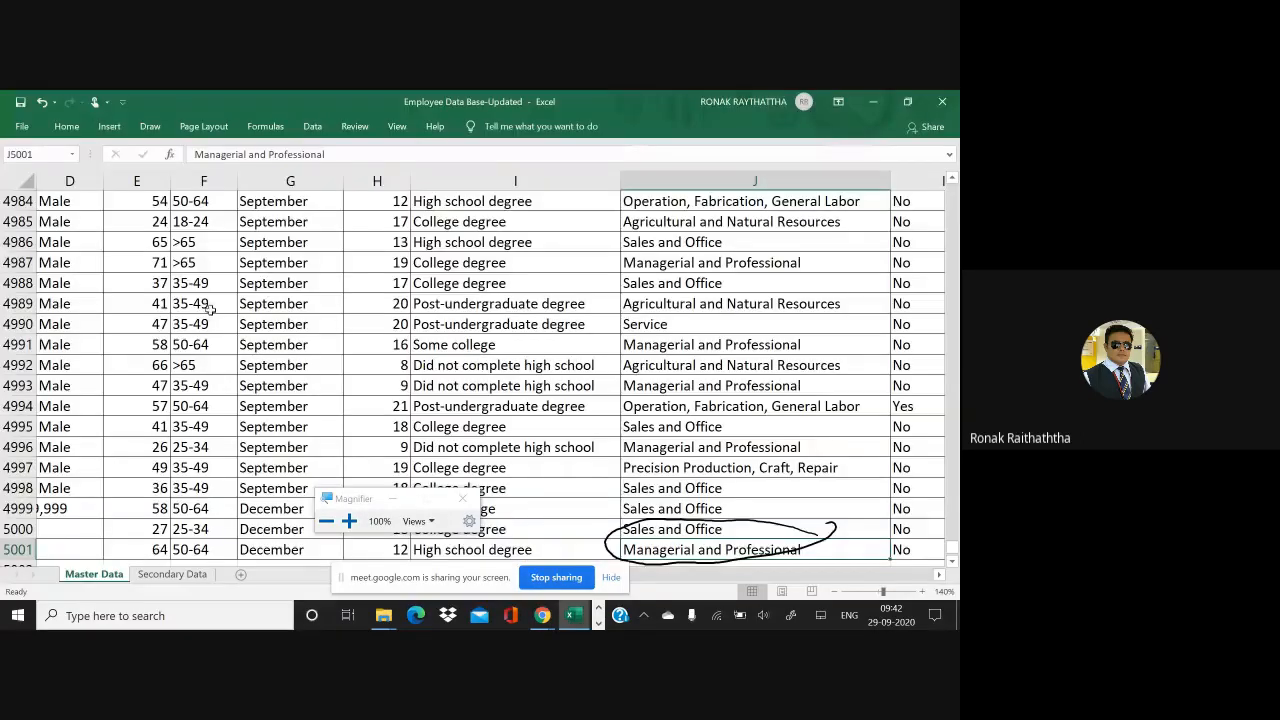
- Go back to the first record of Master Data and select cell B2 in the Geographic Location column
scroll(208, 306, up, 9)
click(52, 220)
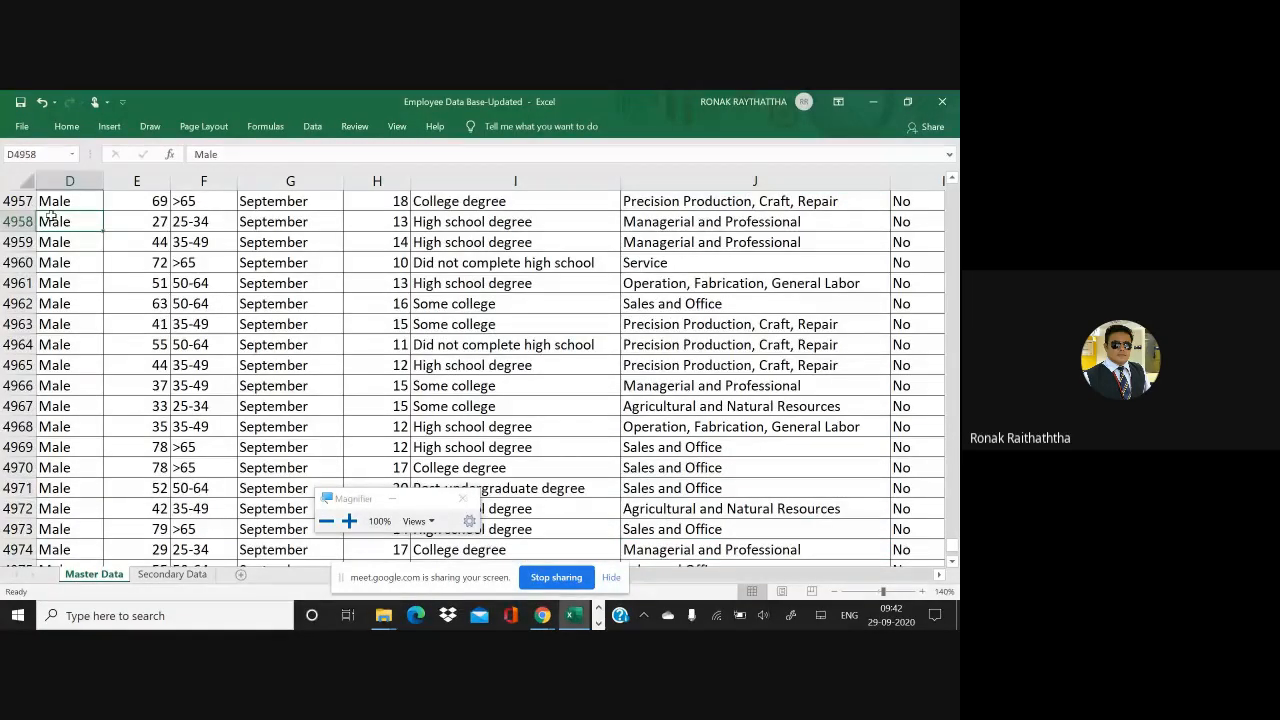
key(ctrl+Up)
click(52, 218)
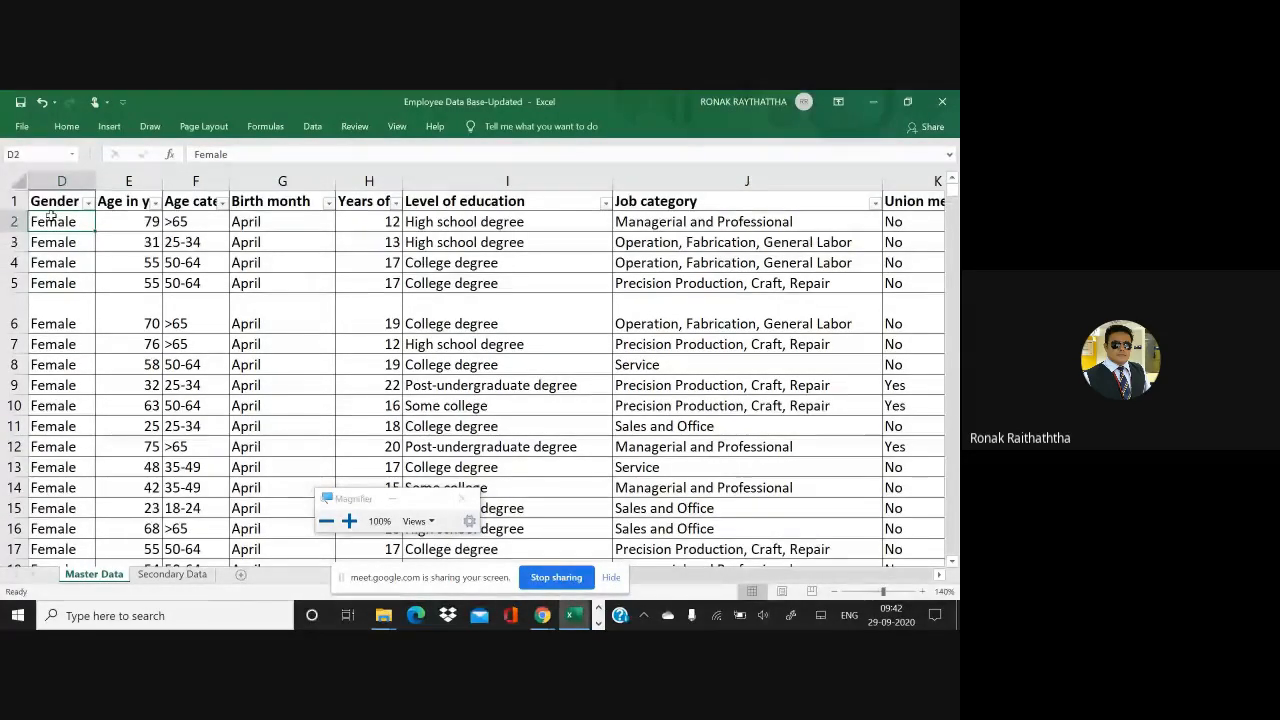
key(Left)
key(Left)
key(Left)
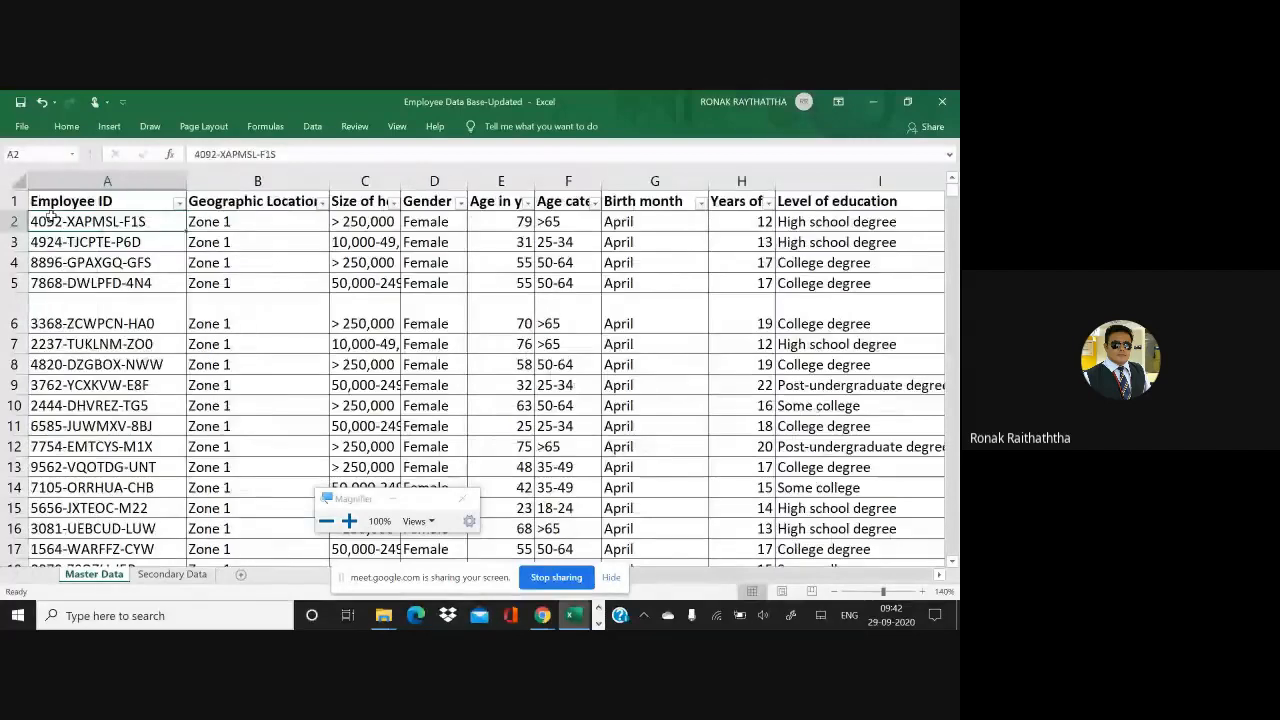
key(Right)
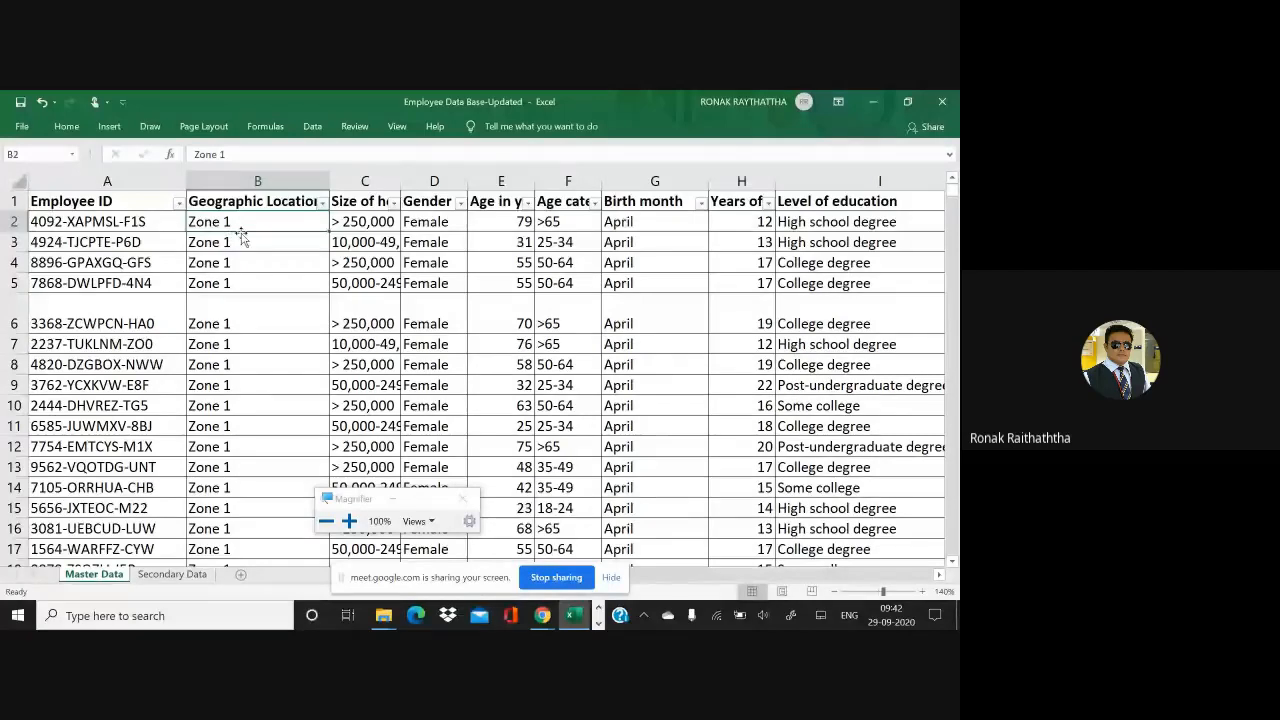
- Draw a red tick in cell B2 and enlarge the screen to 200%
key(ctrl+2)
drag(251, 220, 270, 215)
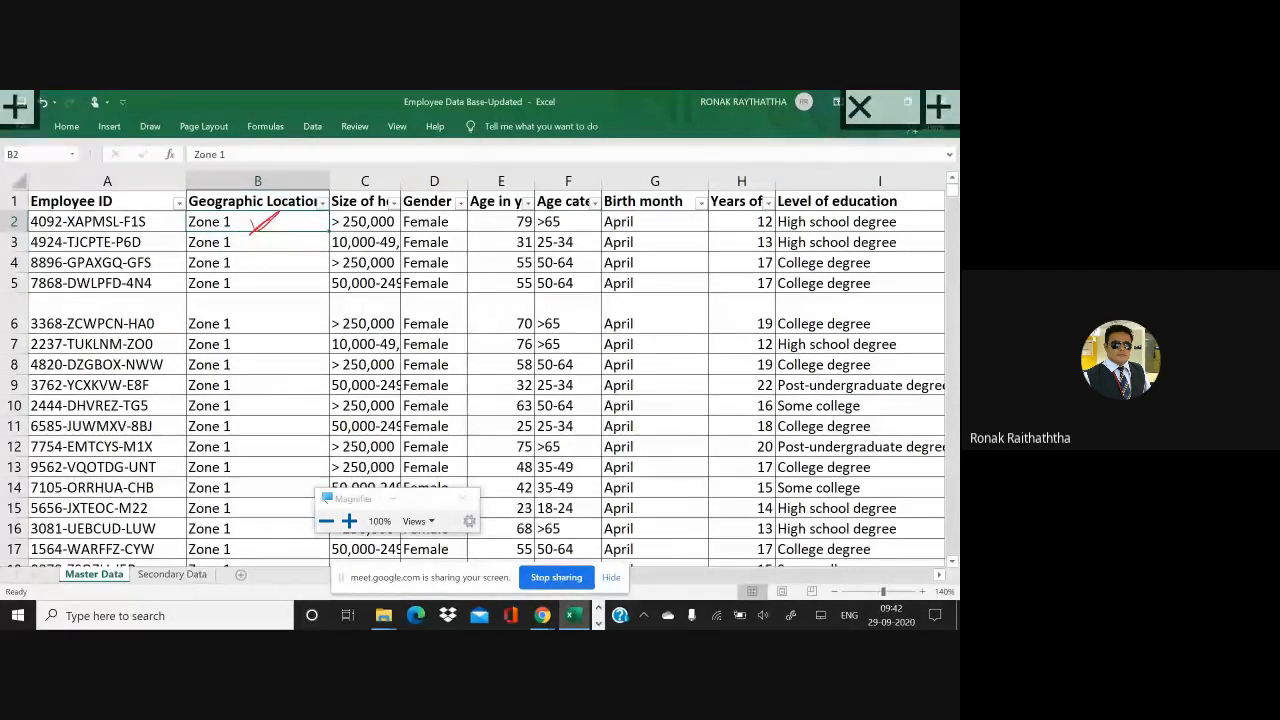
click(349, 521)
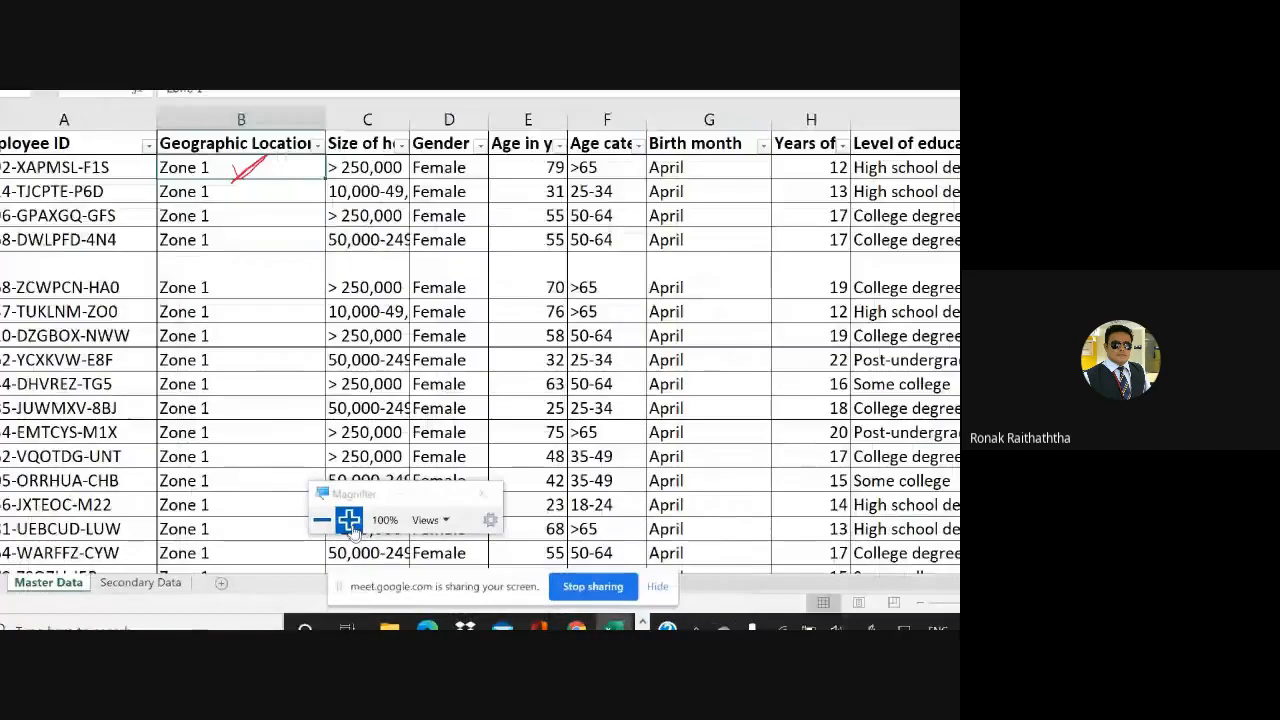
click(349, 520)
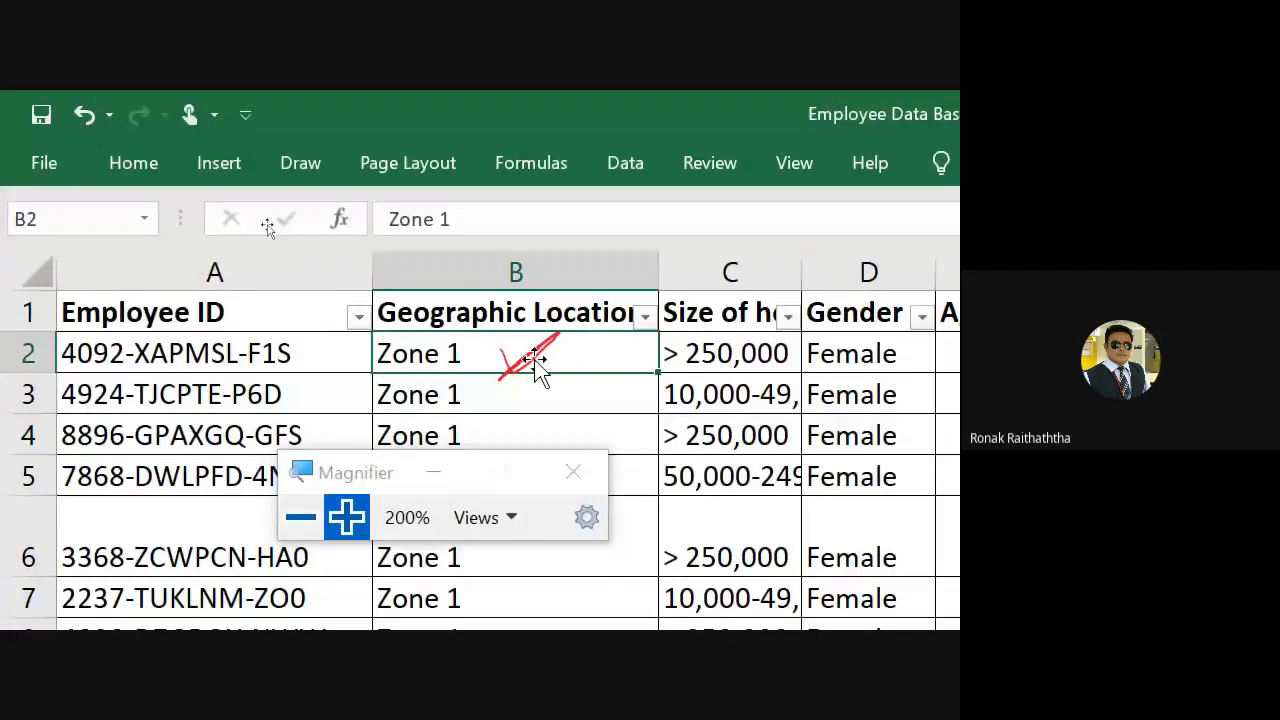
mouse_move(500, 358)
mouse_down()
mouse_move(520, 368)
mouse_move(559, 334)
mouse_up()
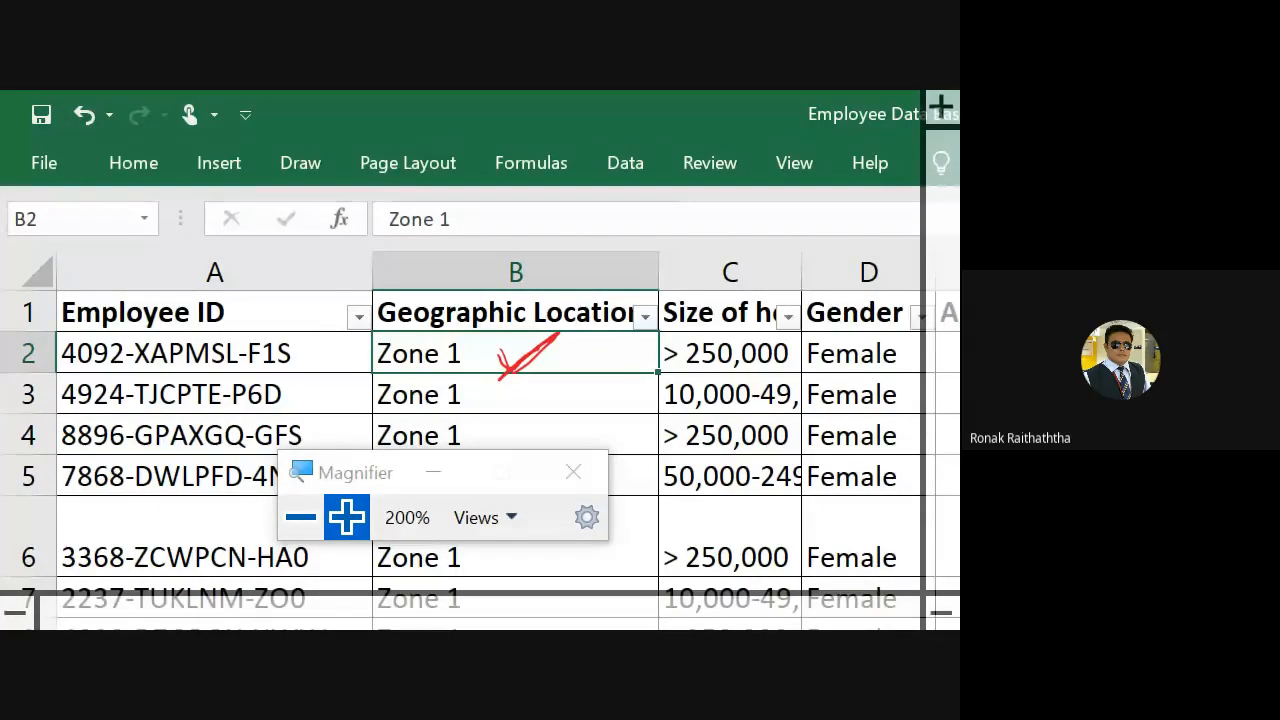
- Draw a red arrow from B2 towards the Employee ID in A2 and a thick red mark on the Geographic Location header
click(600, 405)
click(585, 352)
mouse_move(368, 352)
mouse_down()
mouse_move(320, 342)
mouse_move(327, 357)
mouse_up()
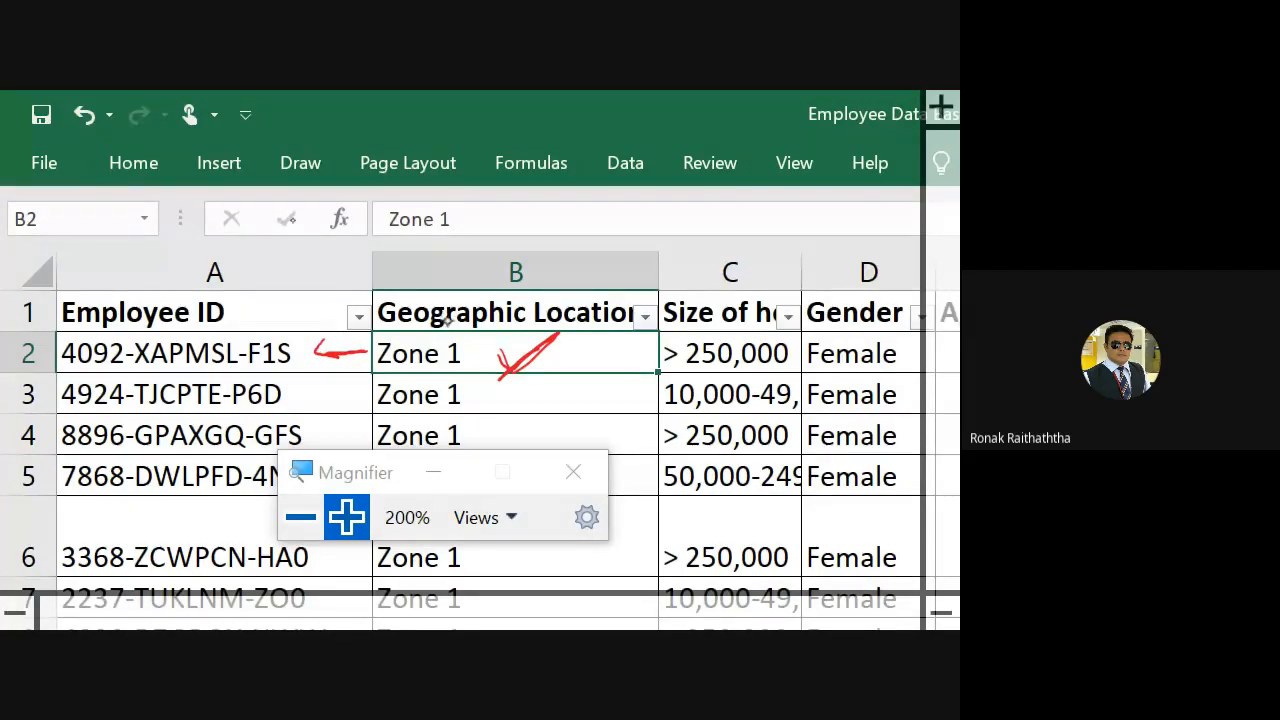
drag(448, 320, 451, 298)
- Select cell B3, tick it in red, and draw arrows towards the Employee ID in A3 and up to the header row
click(478, 400)
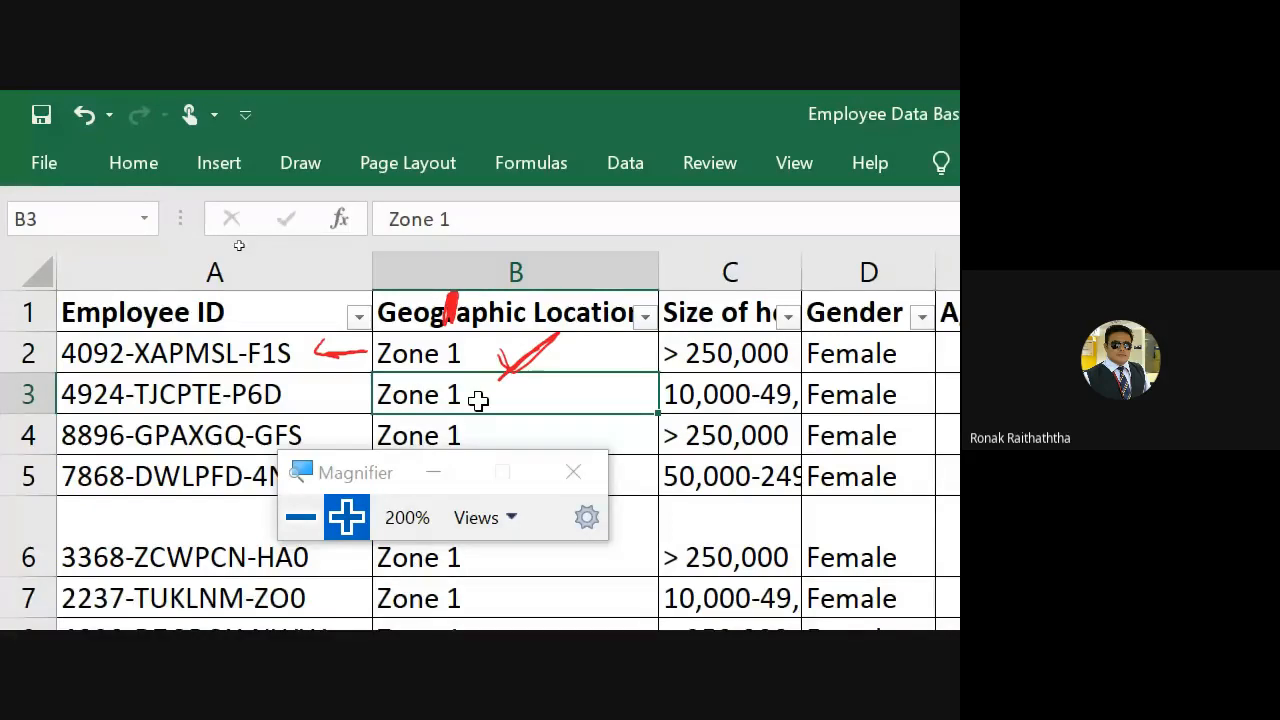
mouse_move(497, 378)
mouse_down()
mouse_move(530, 385)
mouse_move(560, 356)
mouse_up()
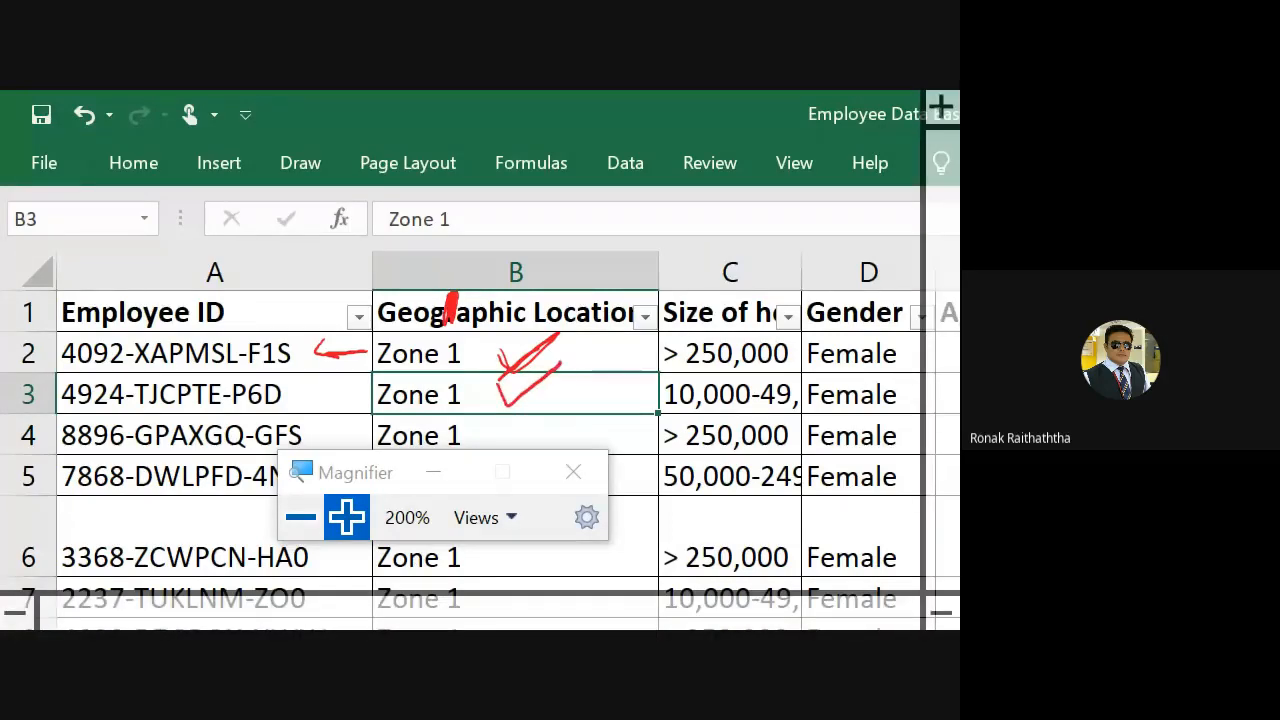
drag(362, 398, 274, 408)
mouse_move(507, 300)
mouse_down()
mouse_move(514, 362)
mouse_move(527, 327)
mouse_up()
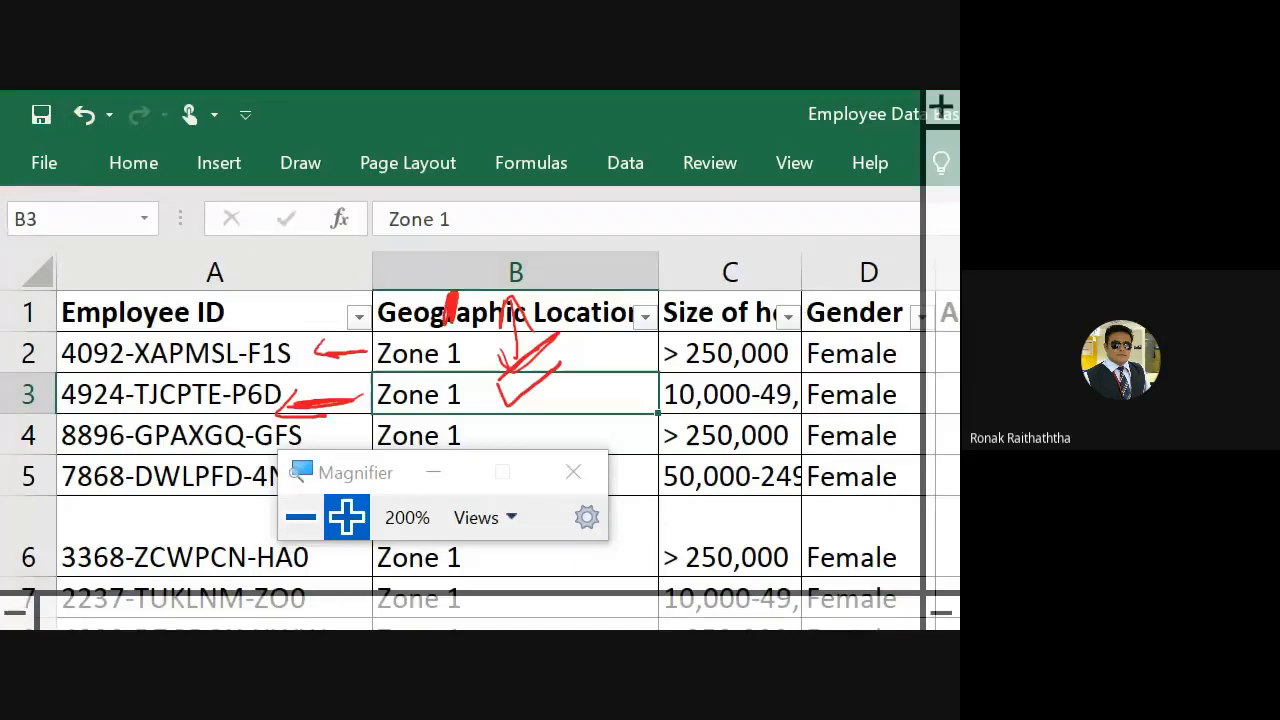
- Draw red ticks beside the ID in A2, across A3 to A5, and next to the Employee ID header
drag(294, 345, 345, 328)
drag(88, 468, 188, 378)
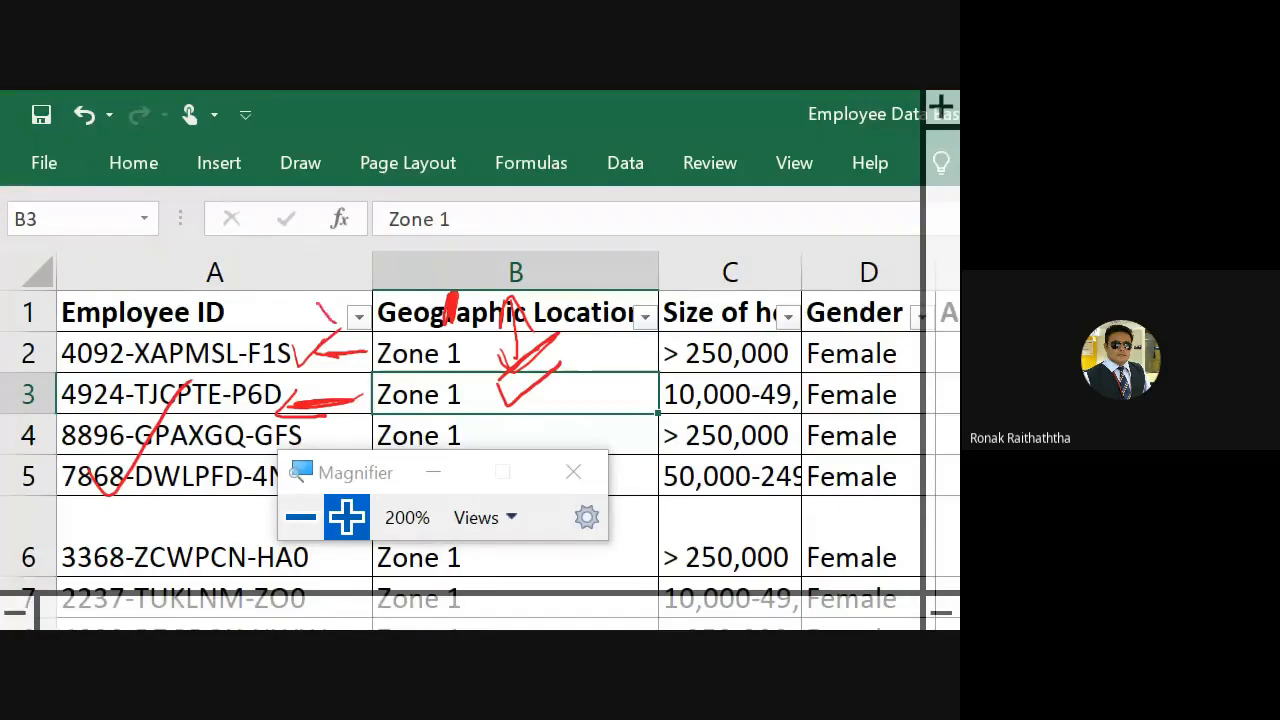
drag(318, 304, 368, 293)
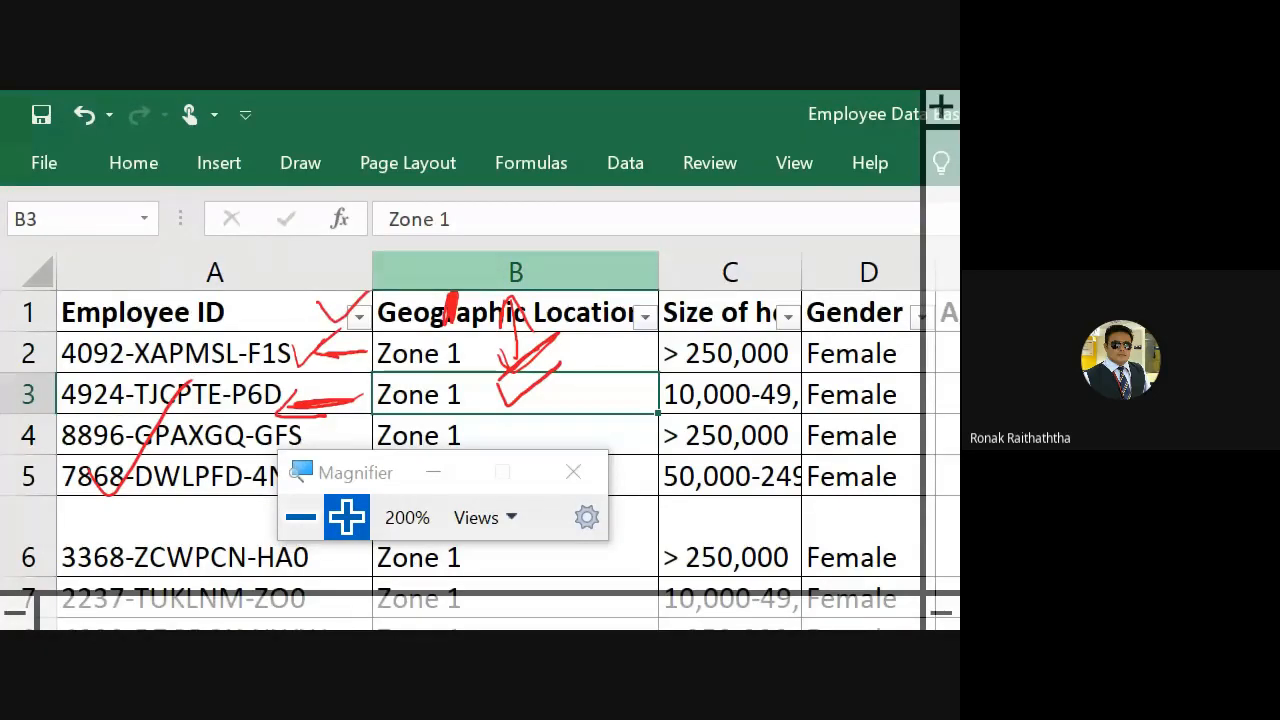
- Freeze the panes of Master Data at cell B2, keeping row 1 and column A in view
click(423, 345)
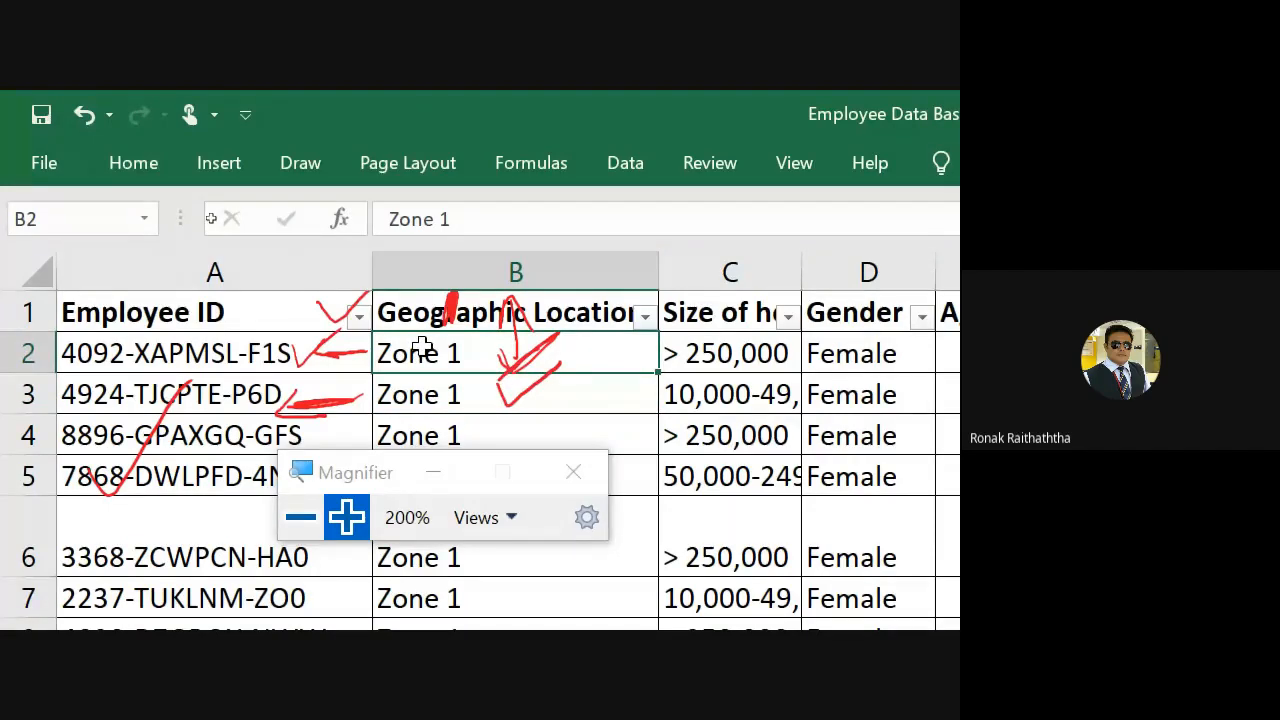
click(812, 168)
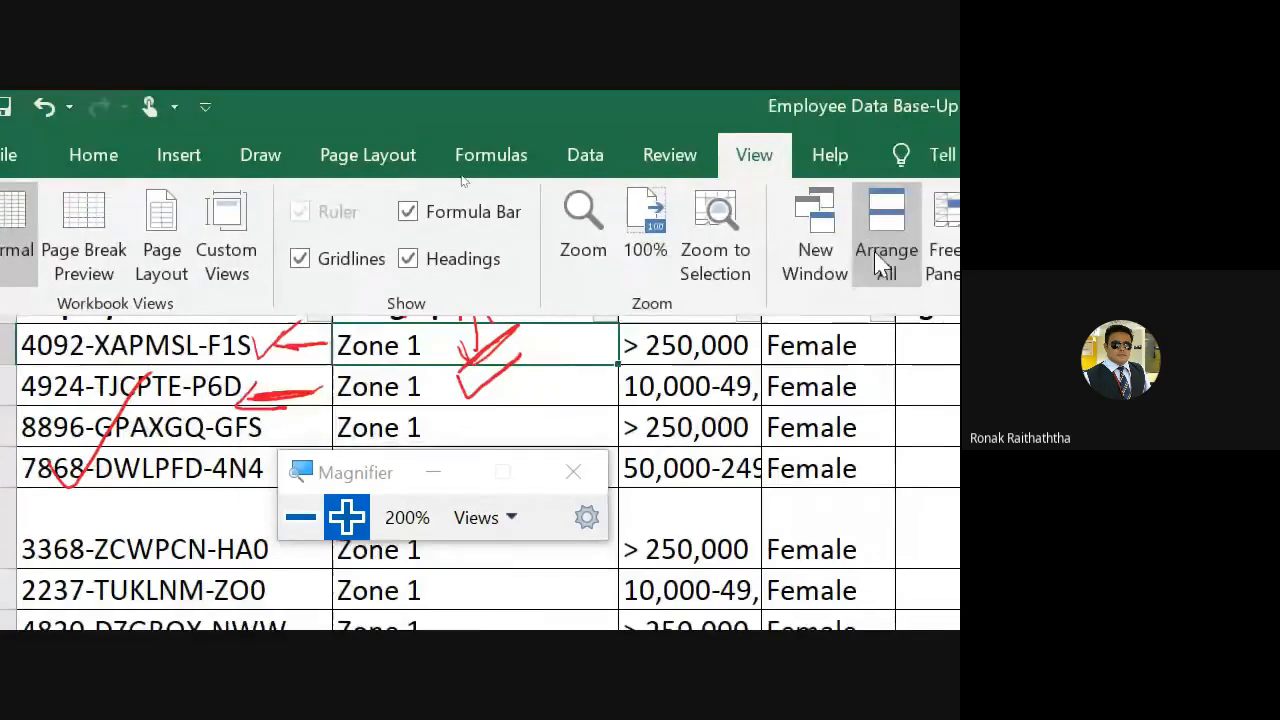
click(836, 250)
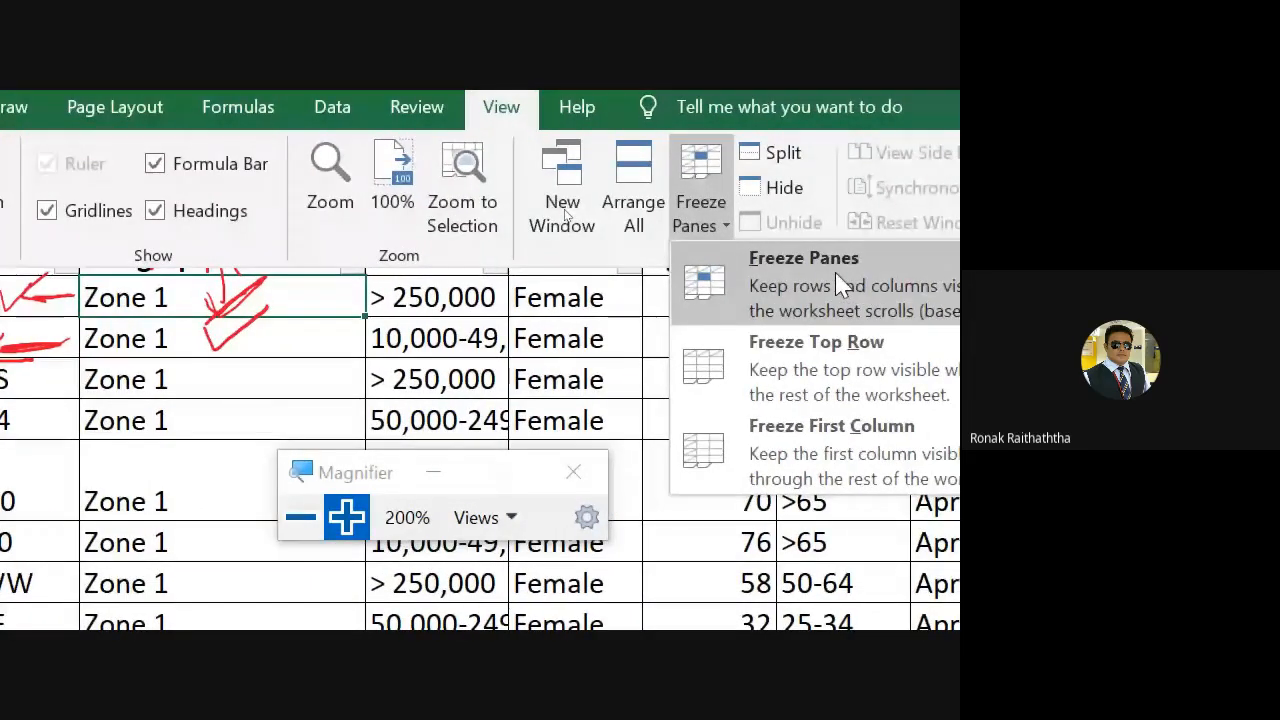
click(836, 274)
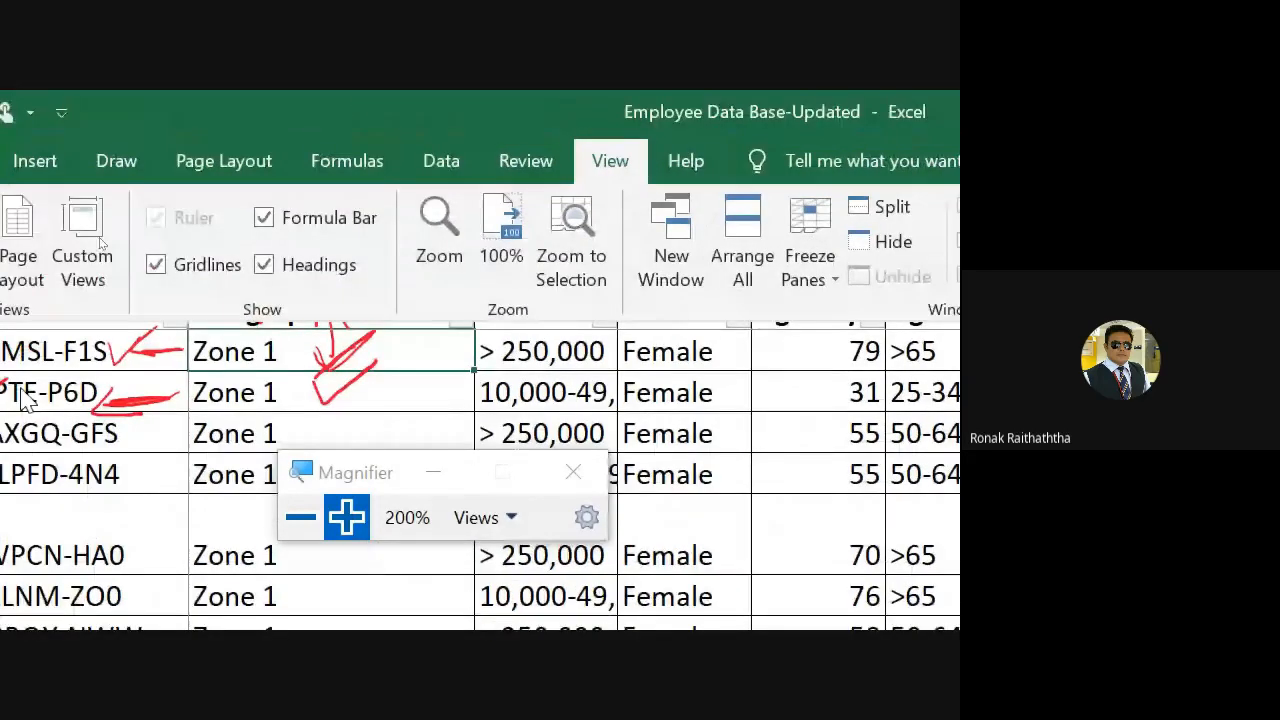
- Check the frozen header row and Employee ID column by going to the last row of Master Data and across to column AD
click(301, 518)
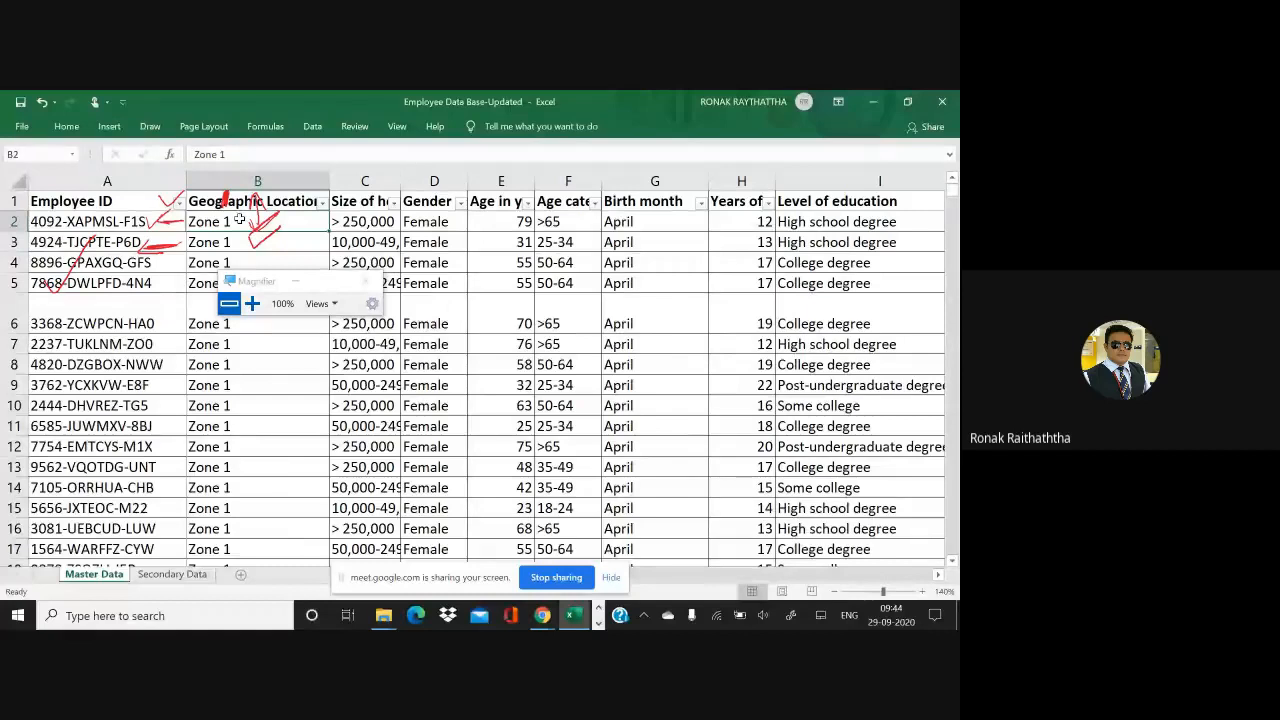
key(ctrl+Down)
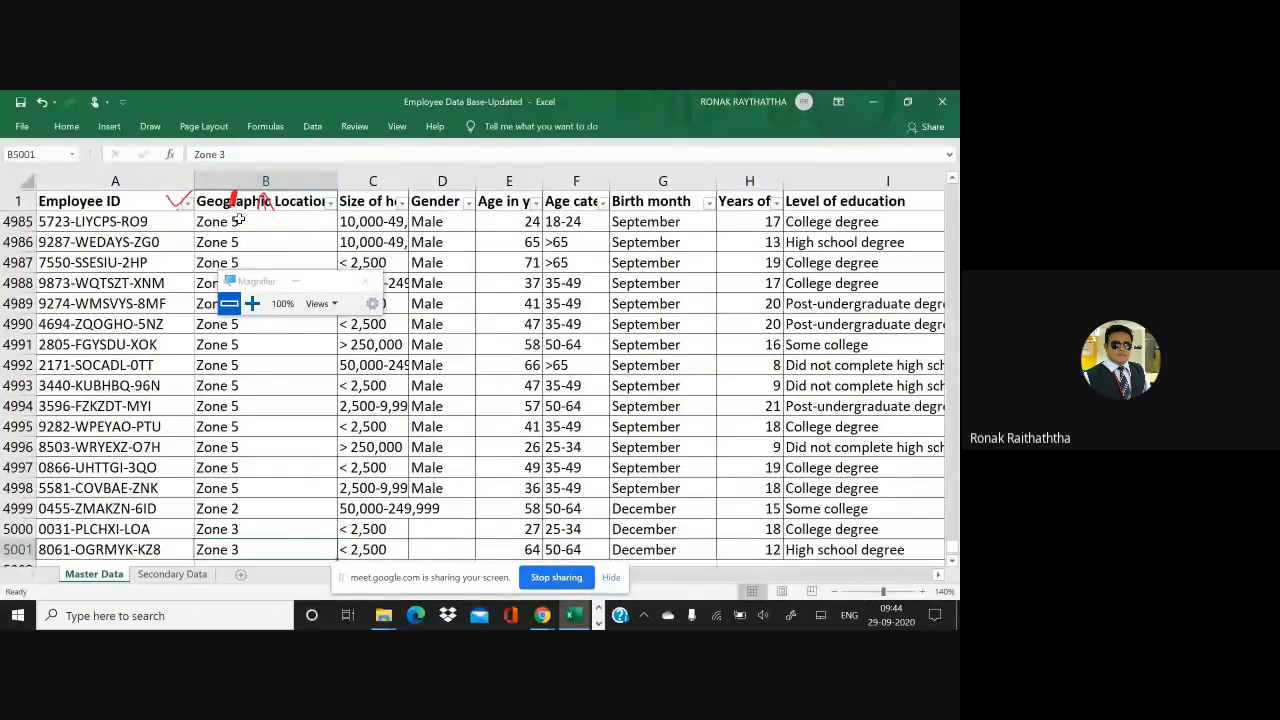
key(Right)
key(Right)
key(Right)
key(Right)
key(Right)
key(Right)
key(Right)
key(Right)
key(Right)
key(Right)
key(Right)
key(Right)
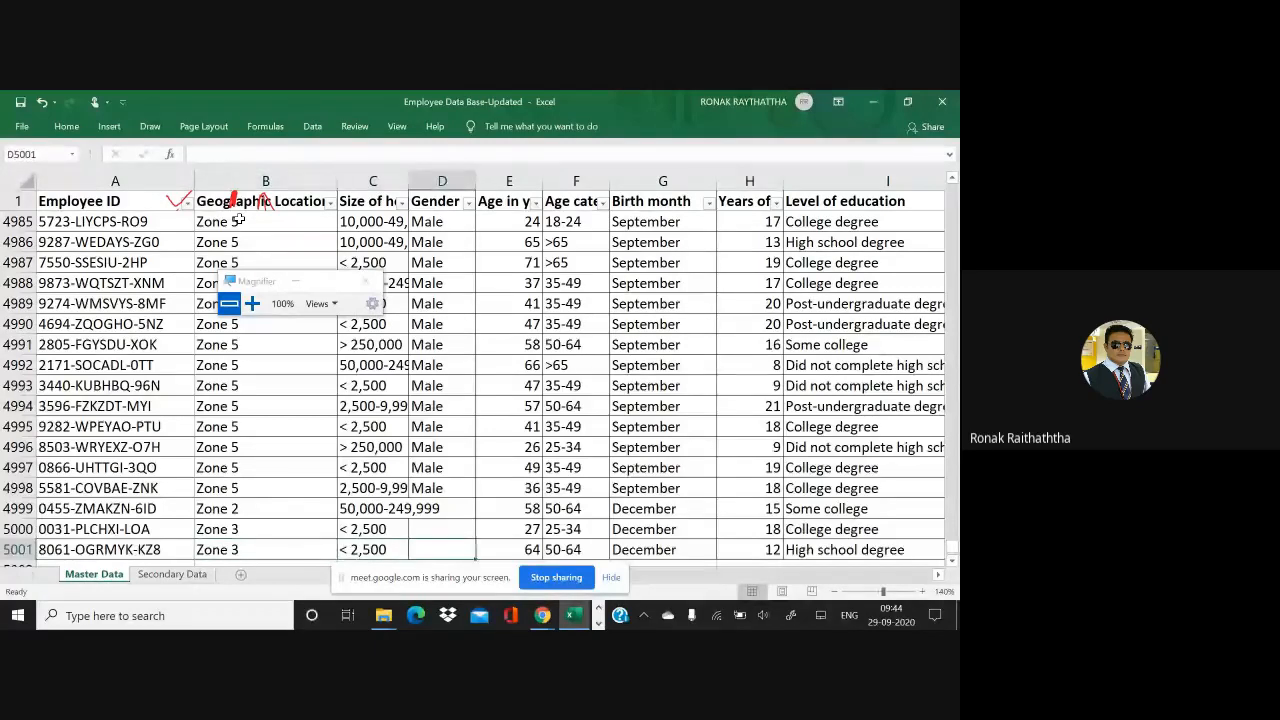
key(Right)
key(Right)
key(Right)
key(Right)
key(Right)
key(Right)
key(Right)
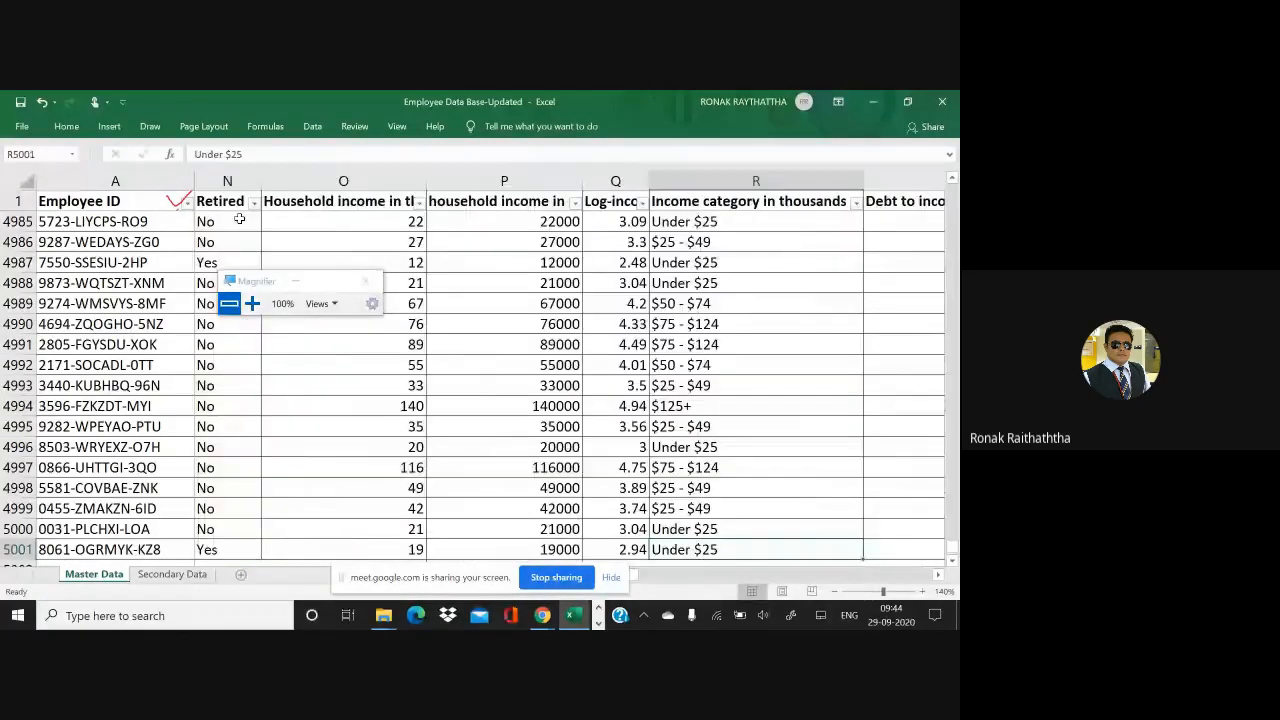
key(Right)
key(Right)
key(Right)
key(Right)
key(Right)
key(Right)
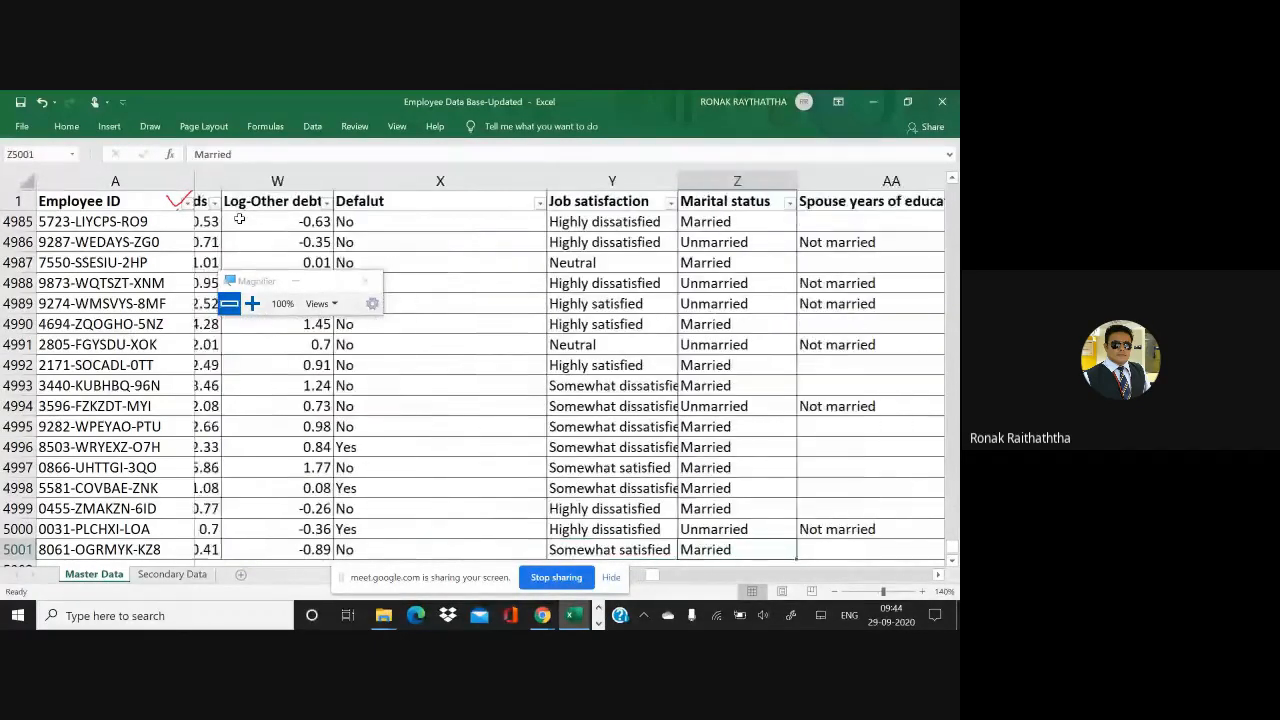
key(Right)
key(Right)
key(Right)
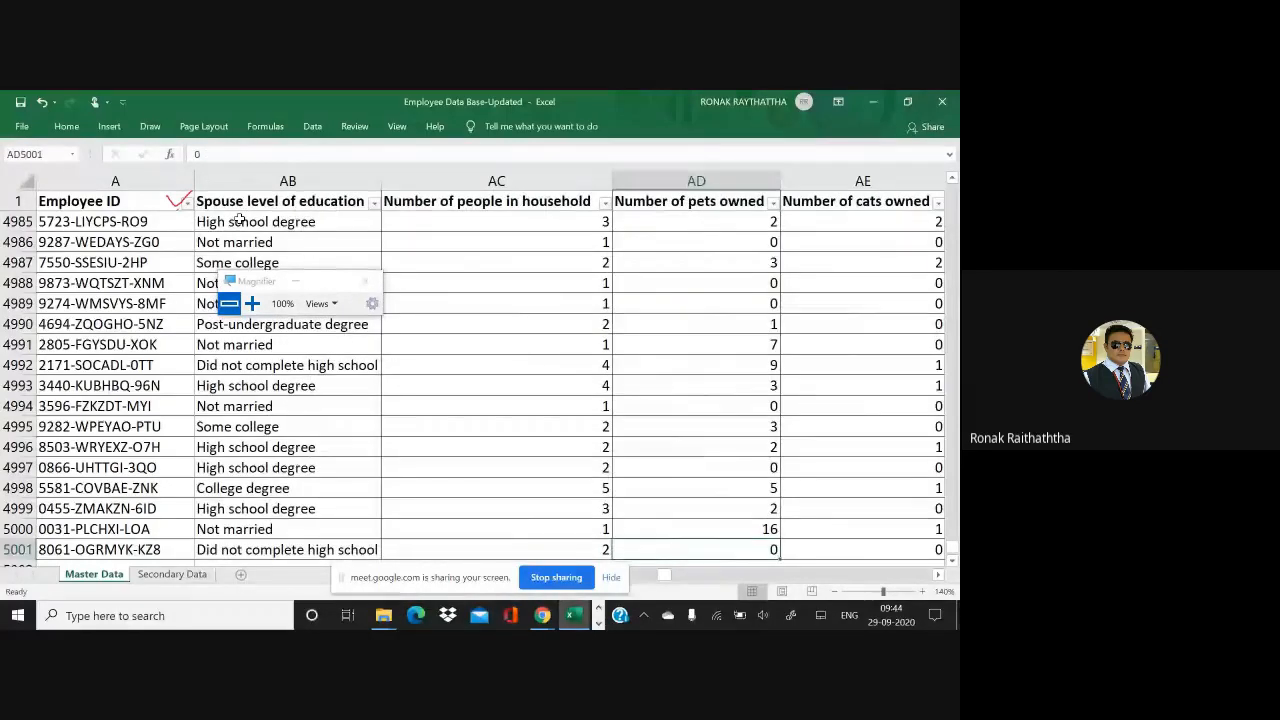
- Move back across row 5001 to cell C5001, checking the frozen Employee ID column against the other fields
key(Left)
key(Left)
key(Left)
key(Left)
key(Left)
key(Left)
key(Left)
key(Left)
key(Left)
key(Left)
key(Left)
key(Left)
key(Left)
key(Left)
key(Left)
key(Left)
key(Left)
key(Left)
key(Left)
key(Left)
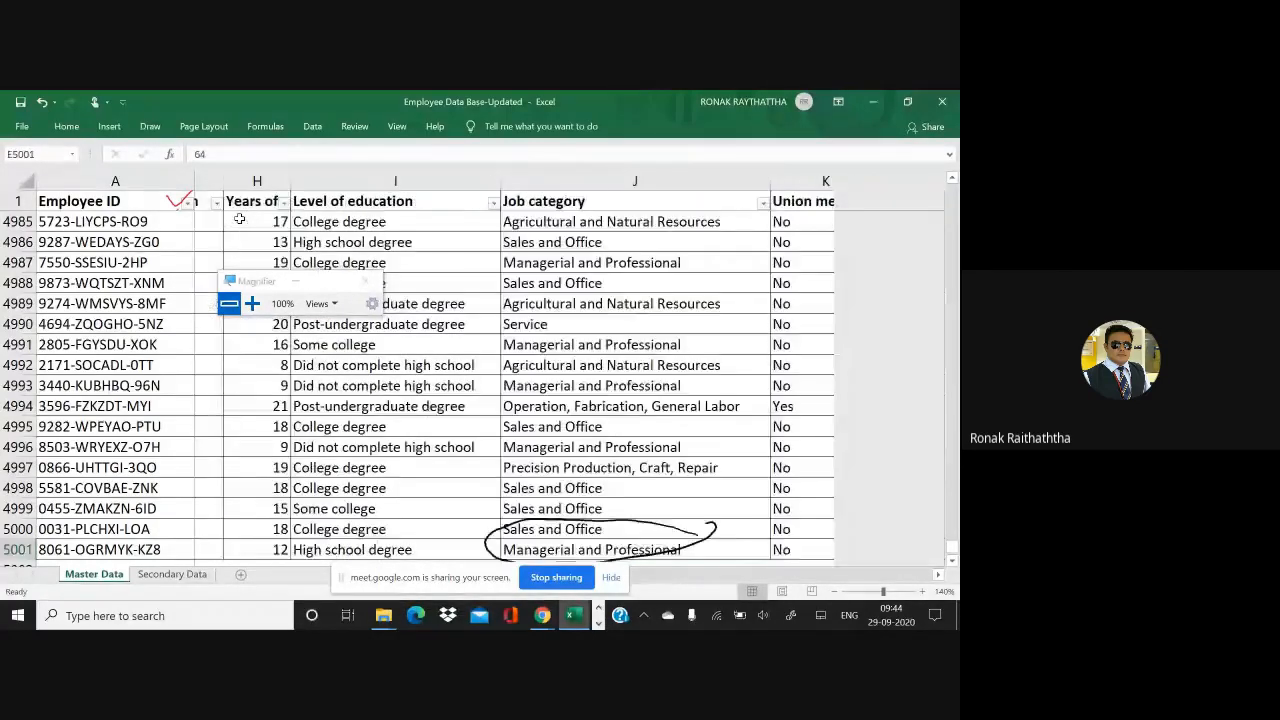
key(Right)
key(Right)
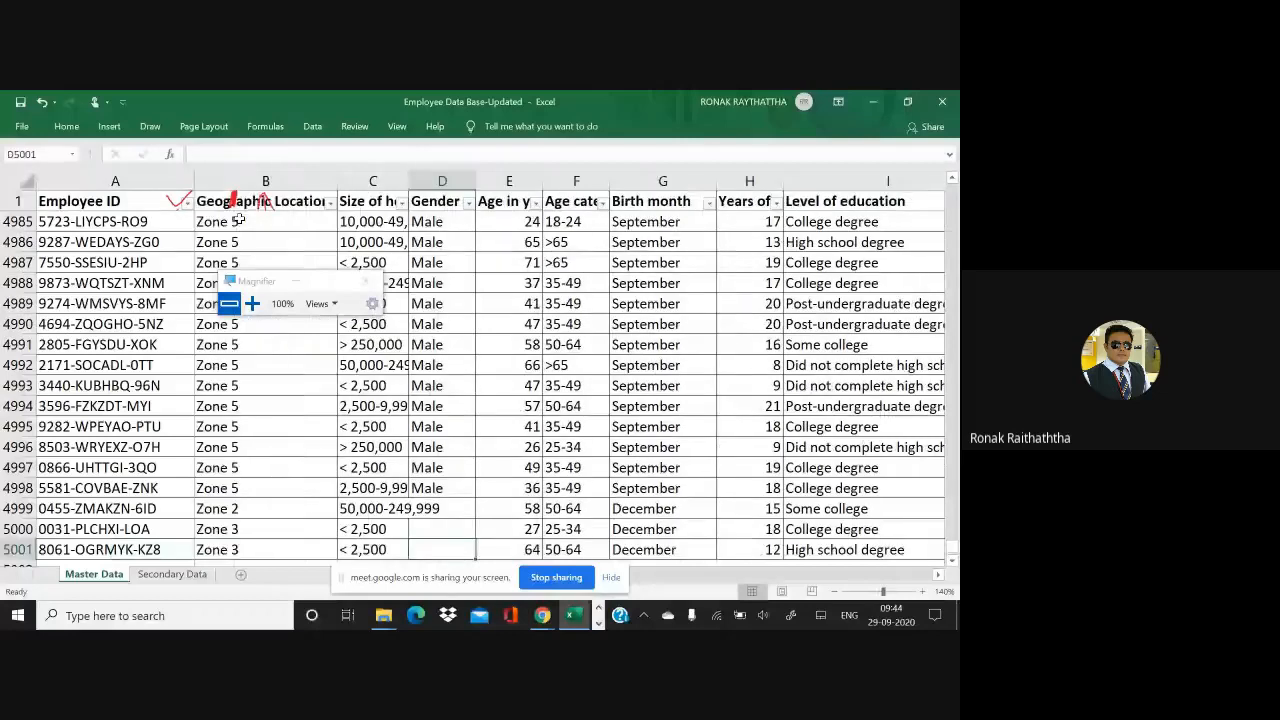
key(Left)
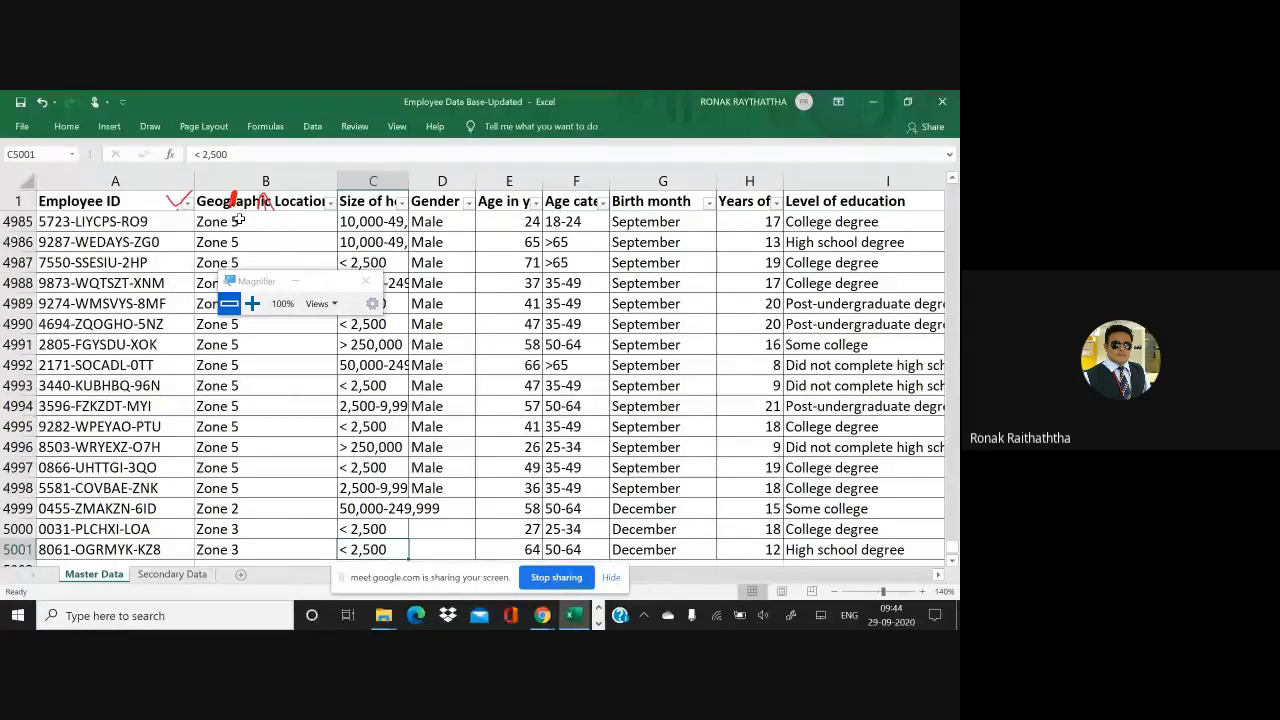
- Switch to Google Meet, open the chat to read the participants' replies, and return to Excel at cell B4985
key(alt+Tab)
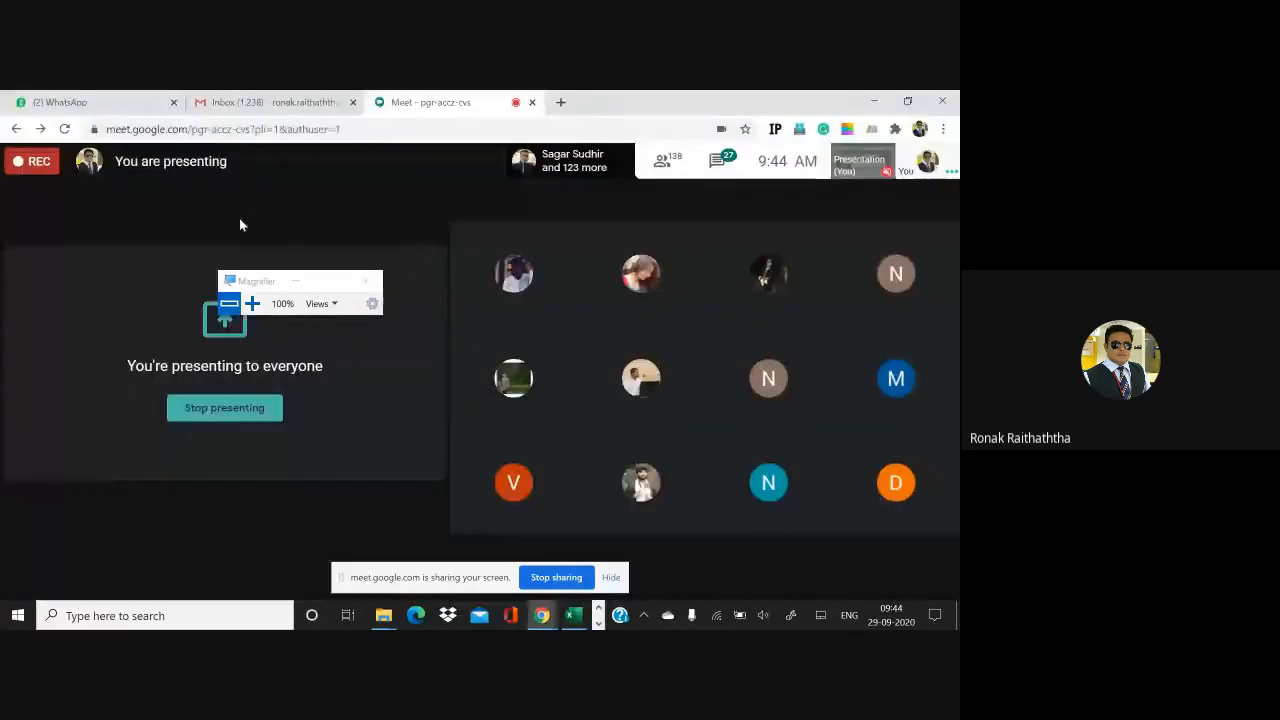
click(717, 160)
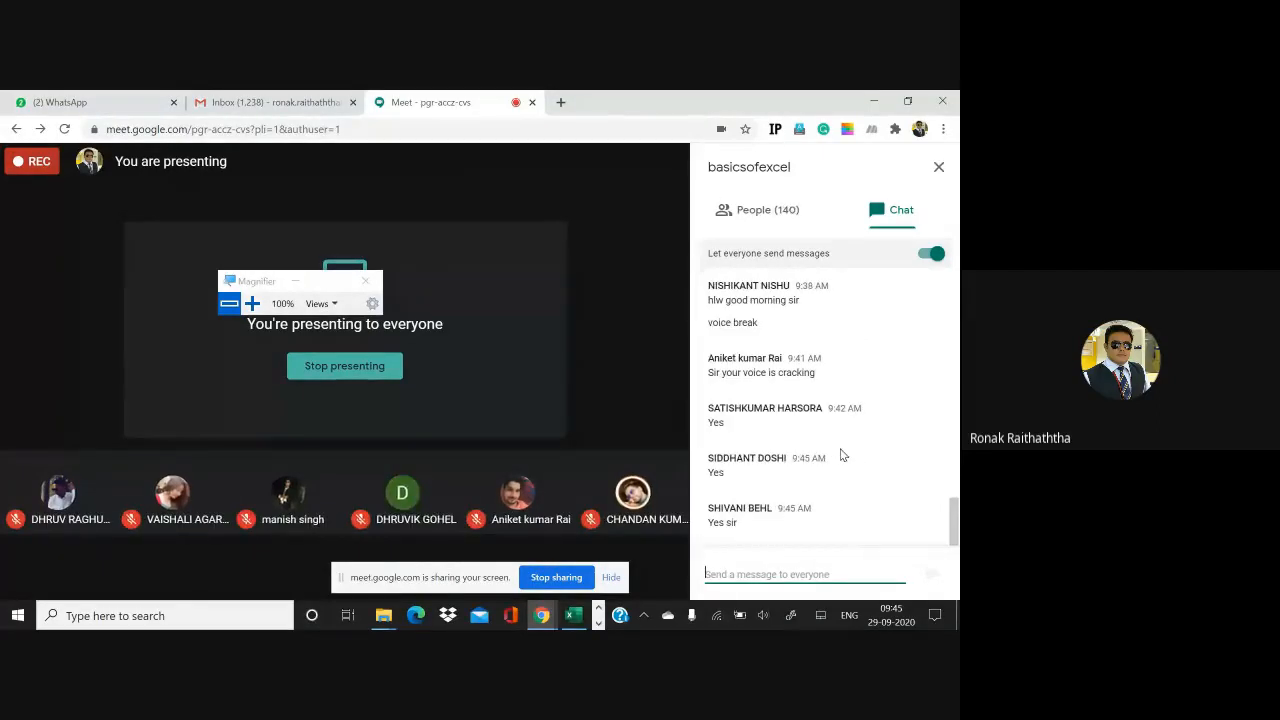
key(alt+Tab)
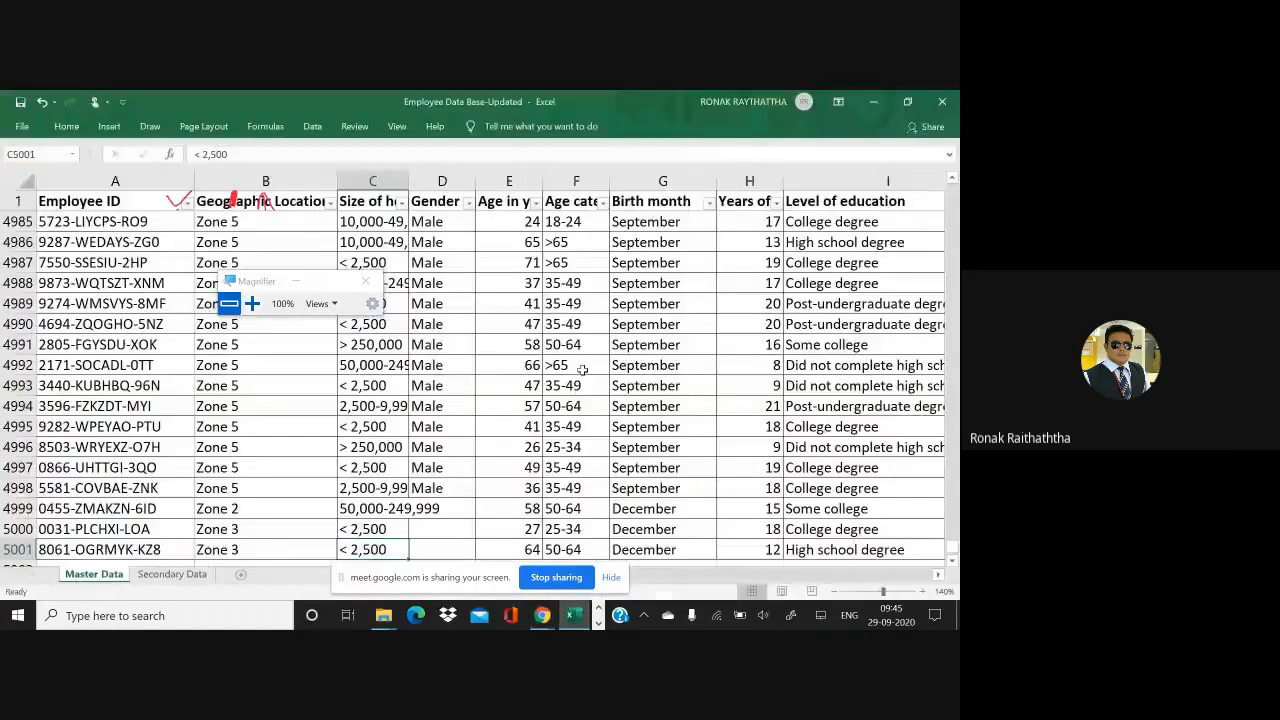
click(224, 226)
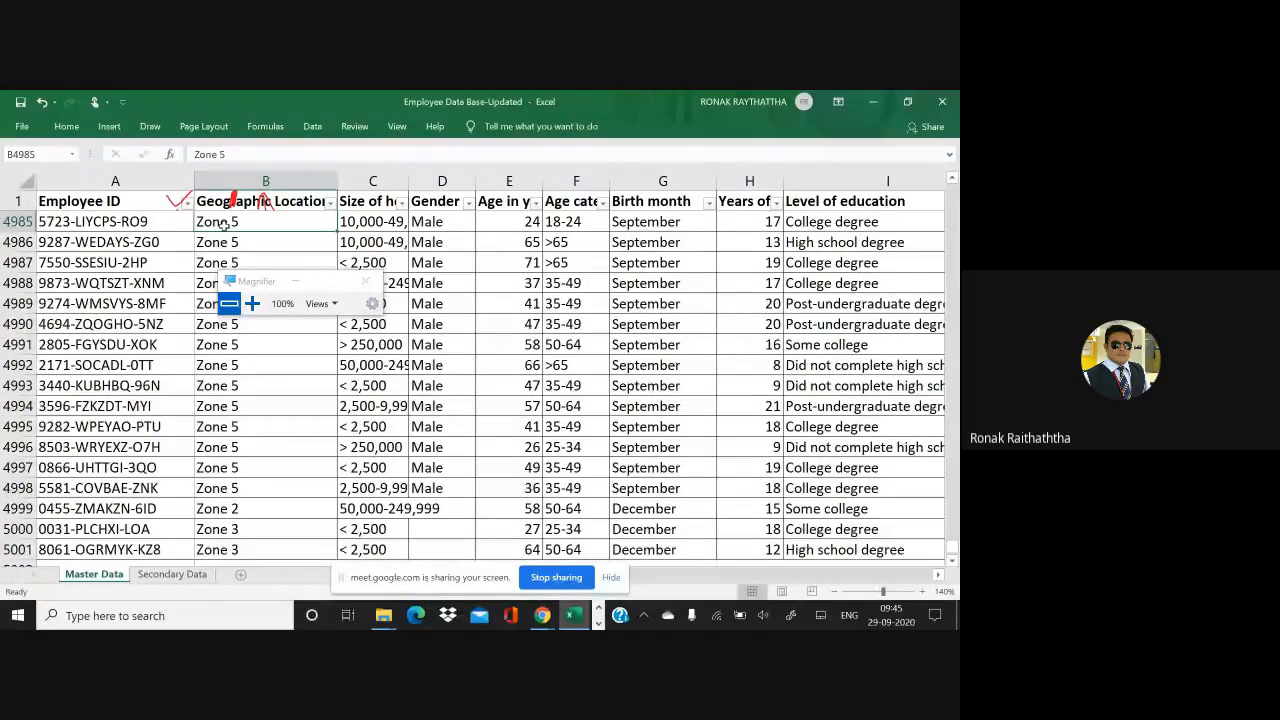
- Switch to Google Meet, admit the waiting participant to the meeting, and return to the Excel workbook
key(alt+Tab)
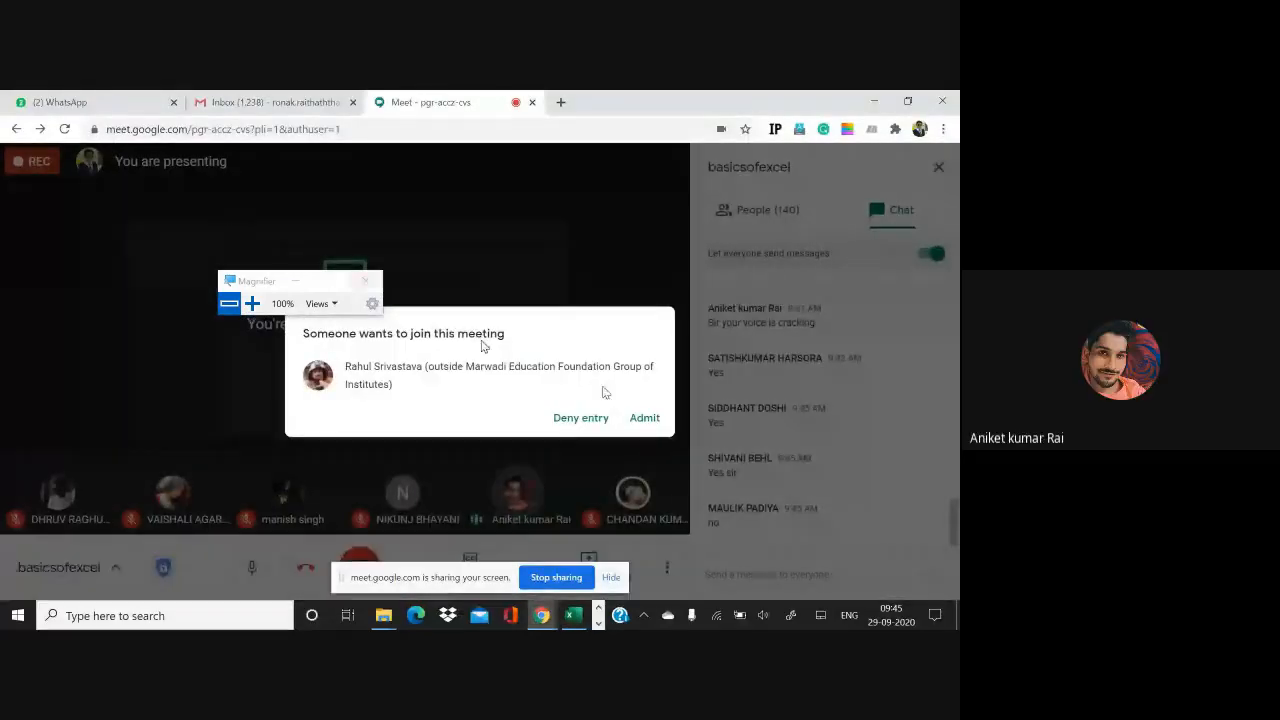
click(644, 418)
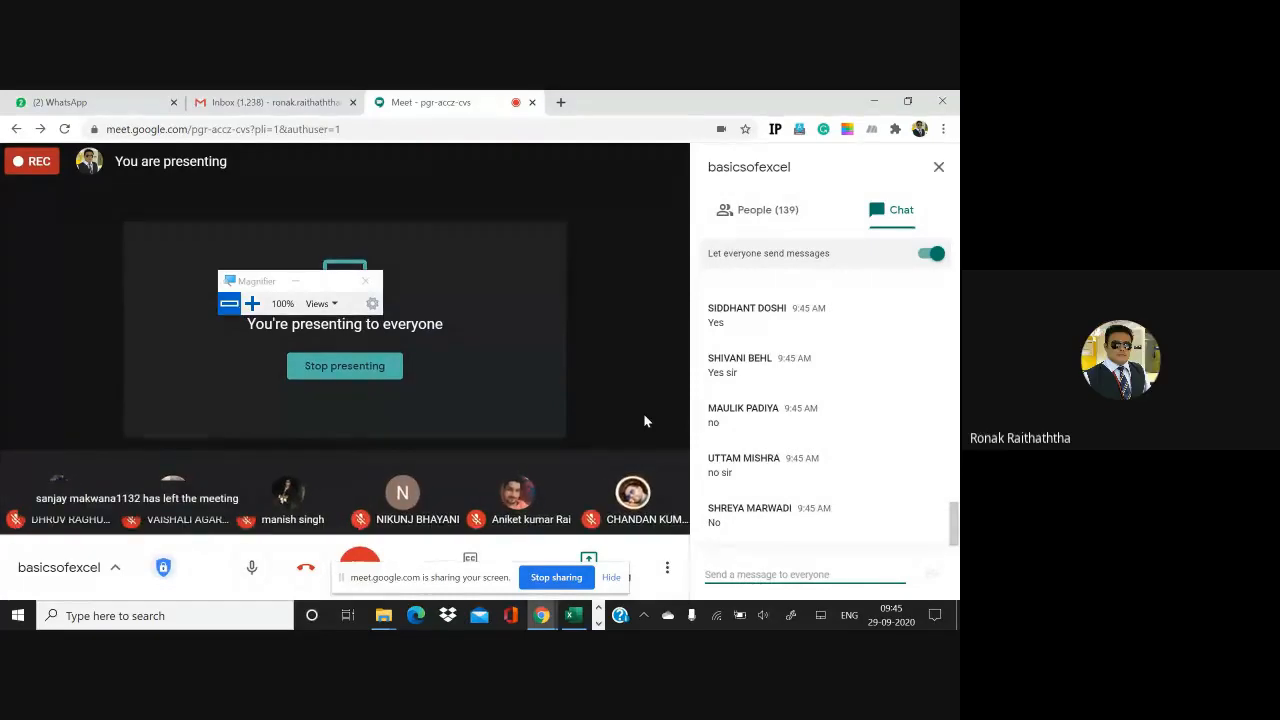
key(alt+Tab)
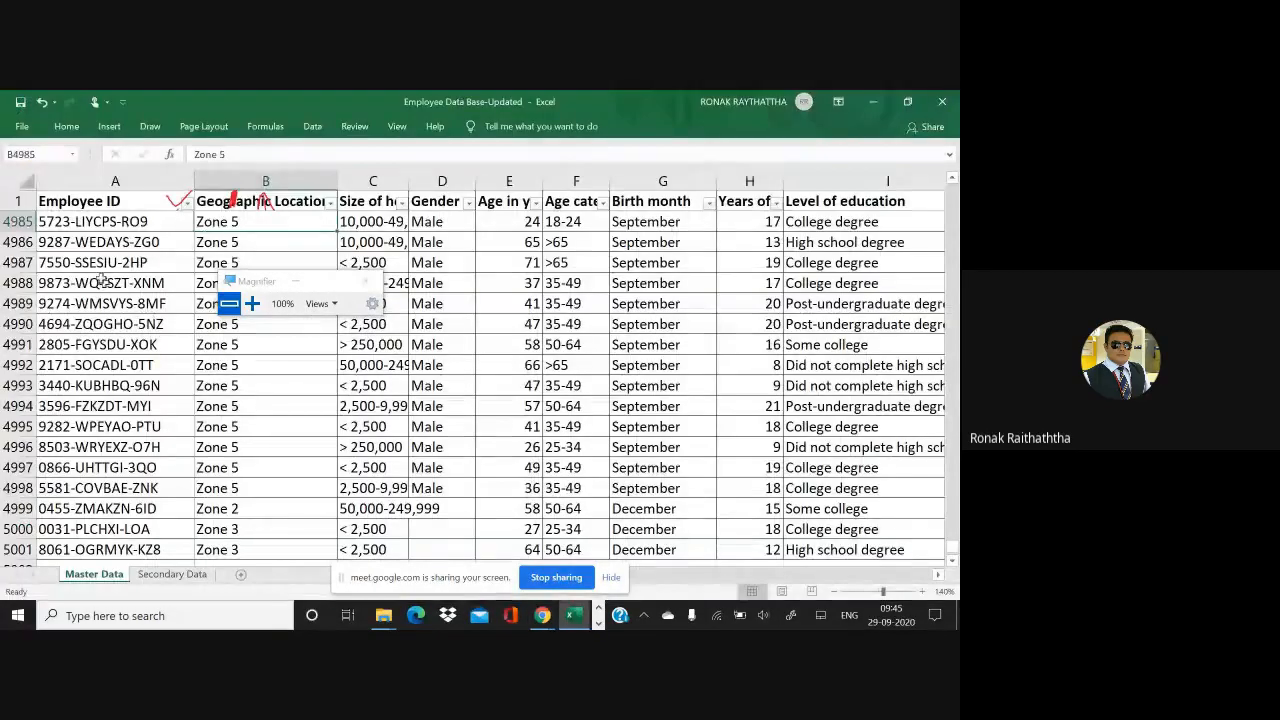
- Clear the Age and Job Category formulas in cells B6:C13 of the Secondary Data sheet
click(92, 220)
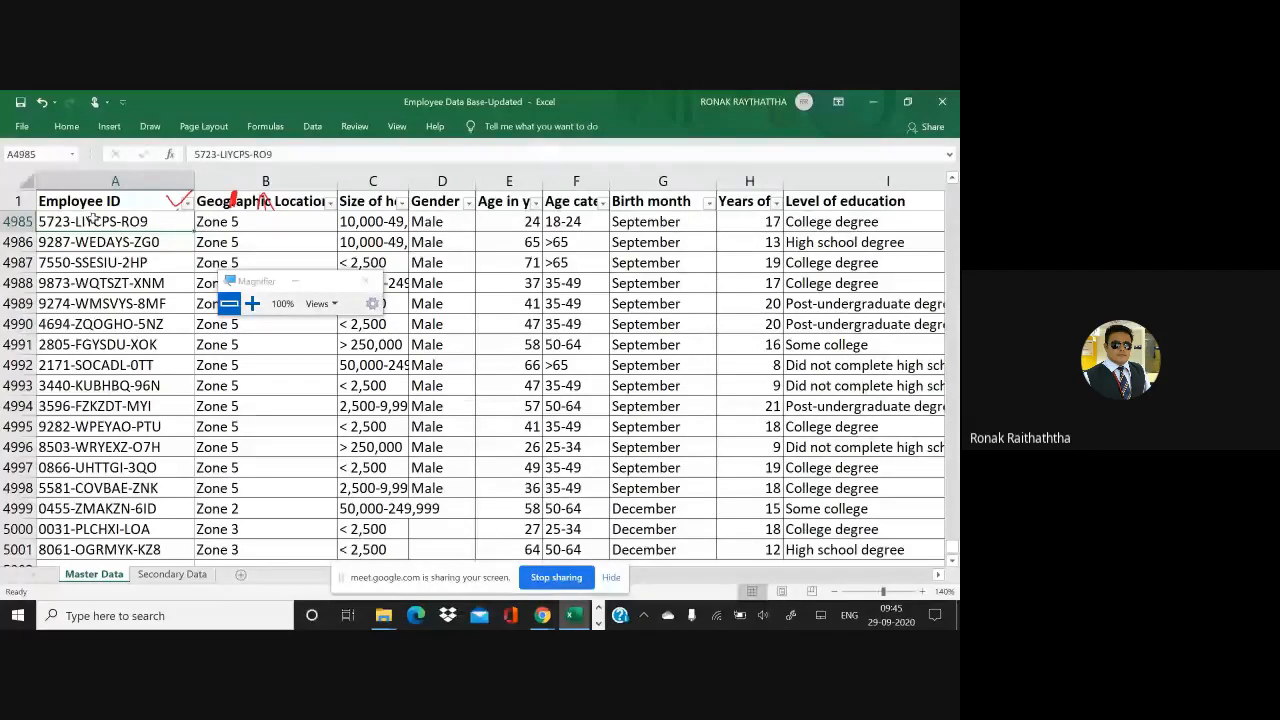
click(172, 574)
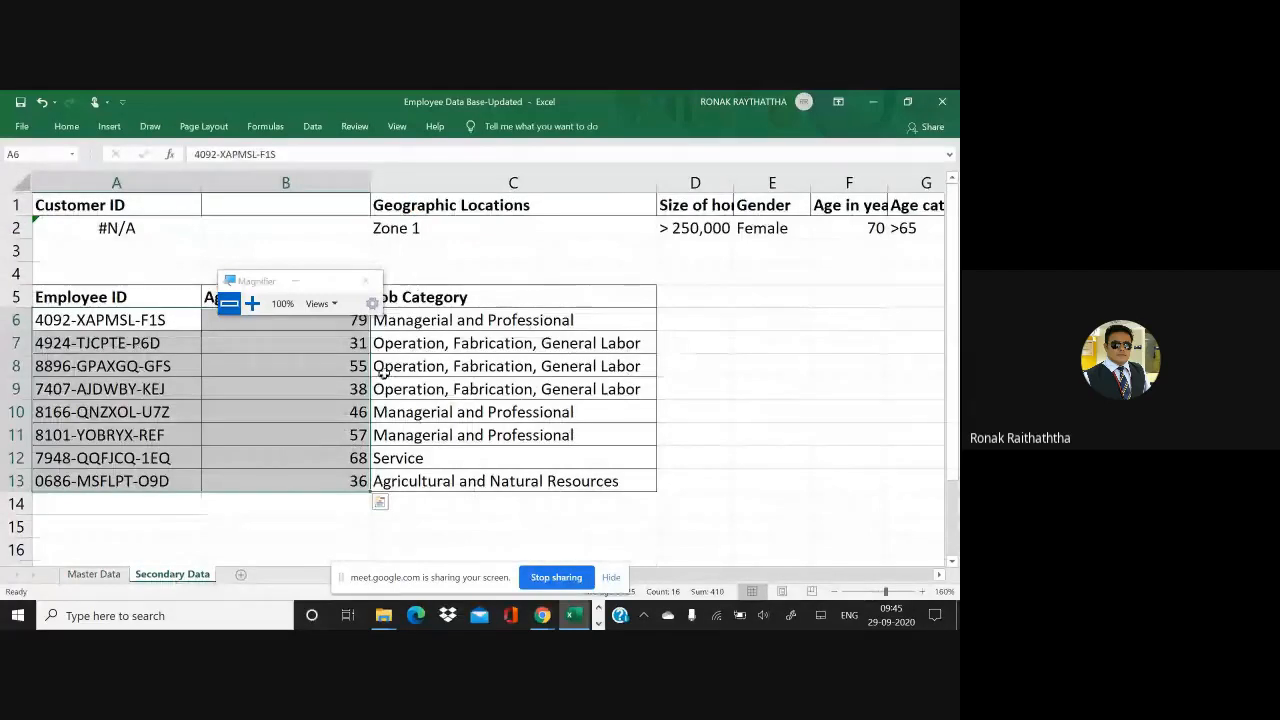
click(418, 322)
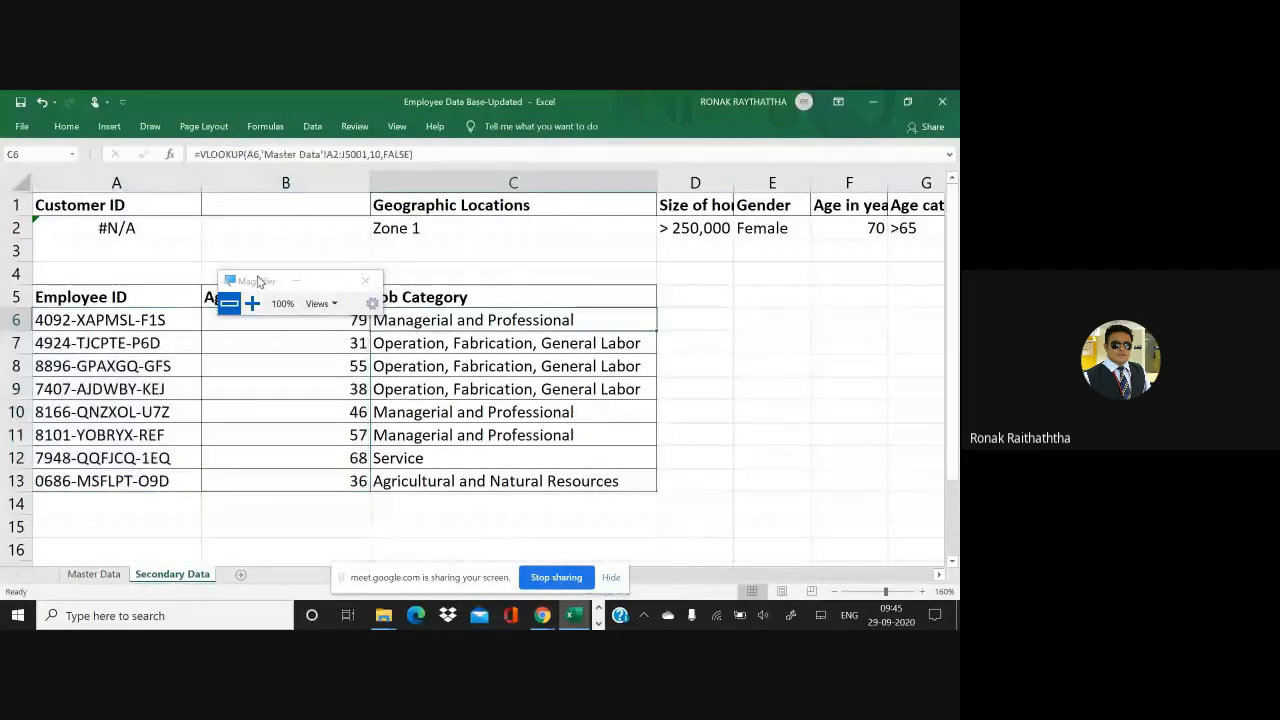
drag(300, 322, 478, 474)
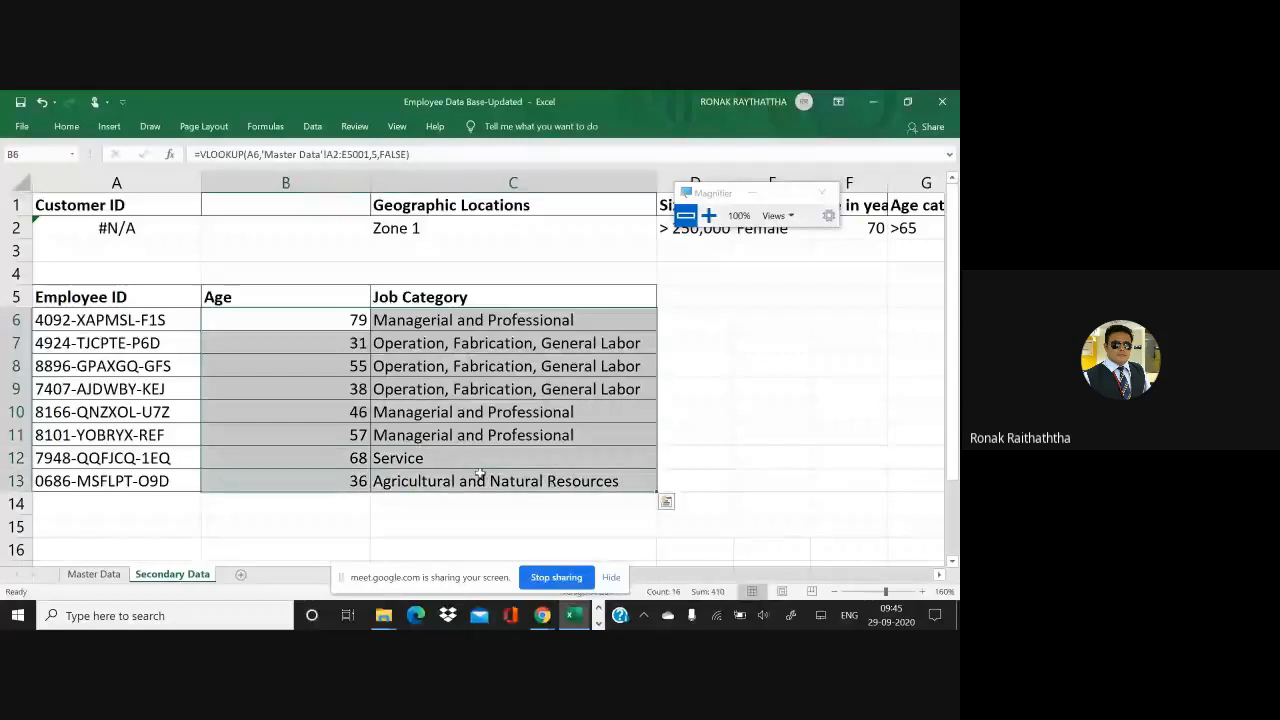
key(Delete)
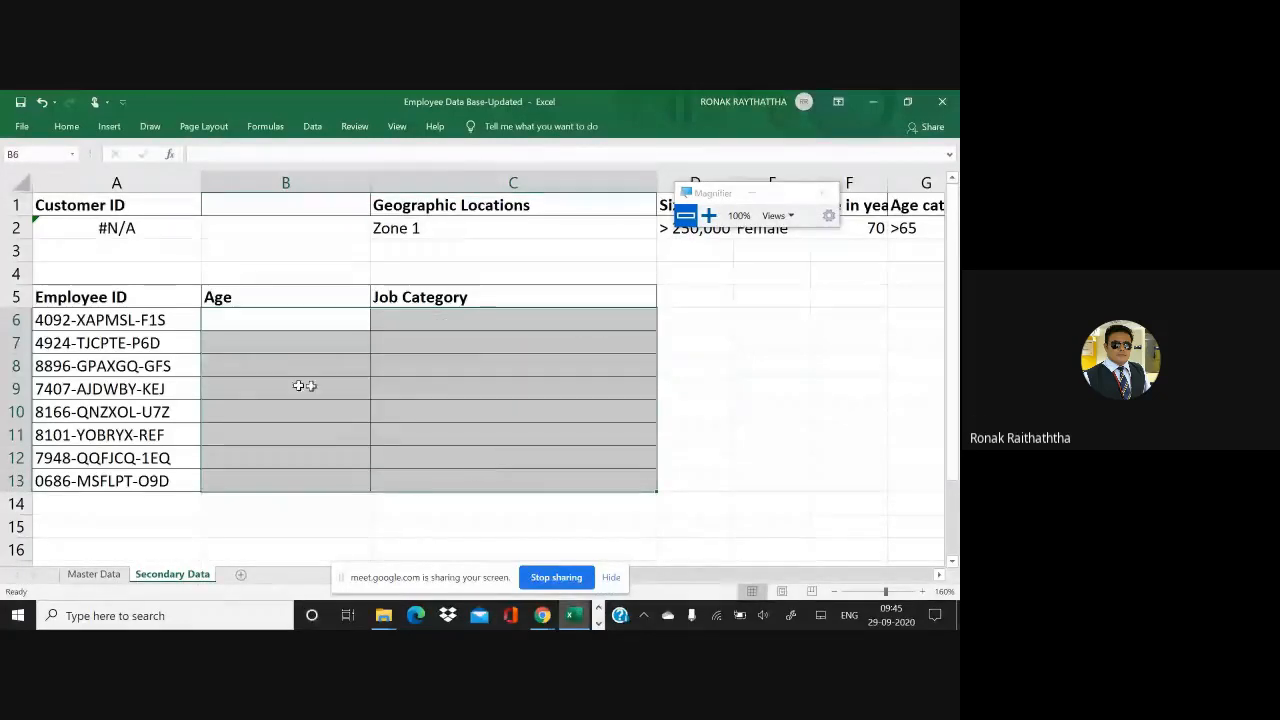
- Select cell A6 and draw red ticks beside the Employee ID list, around rows 6–7 and rows 10–11
click(167, 319)
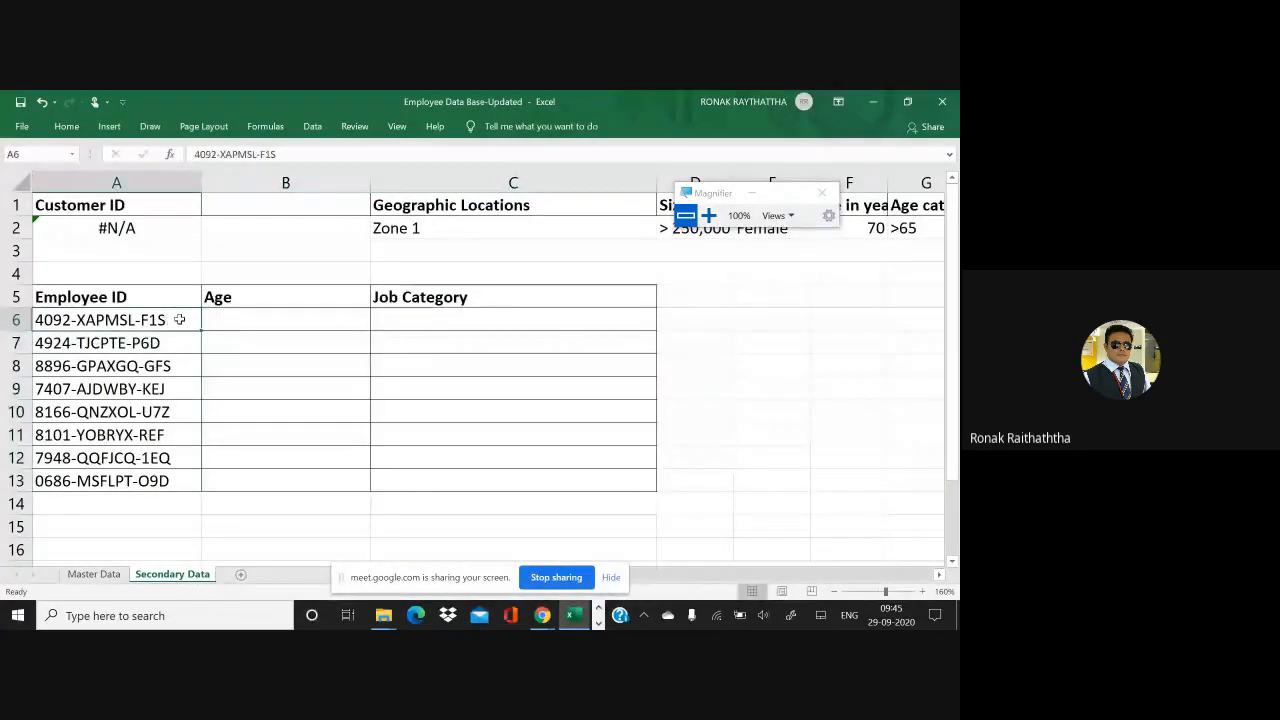
drag(162, 330, 232, 302)
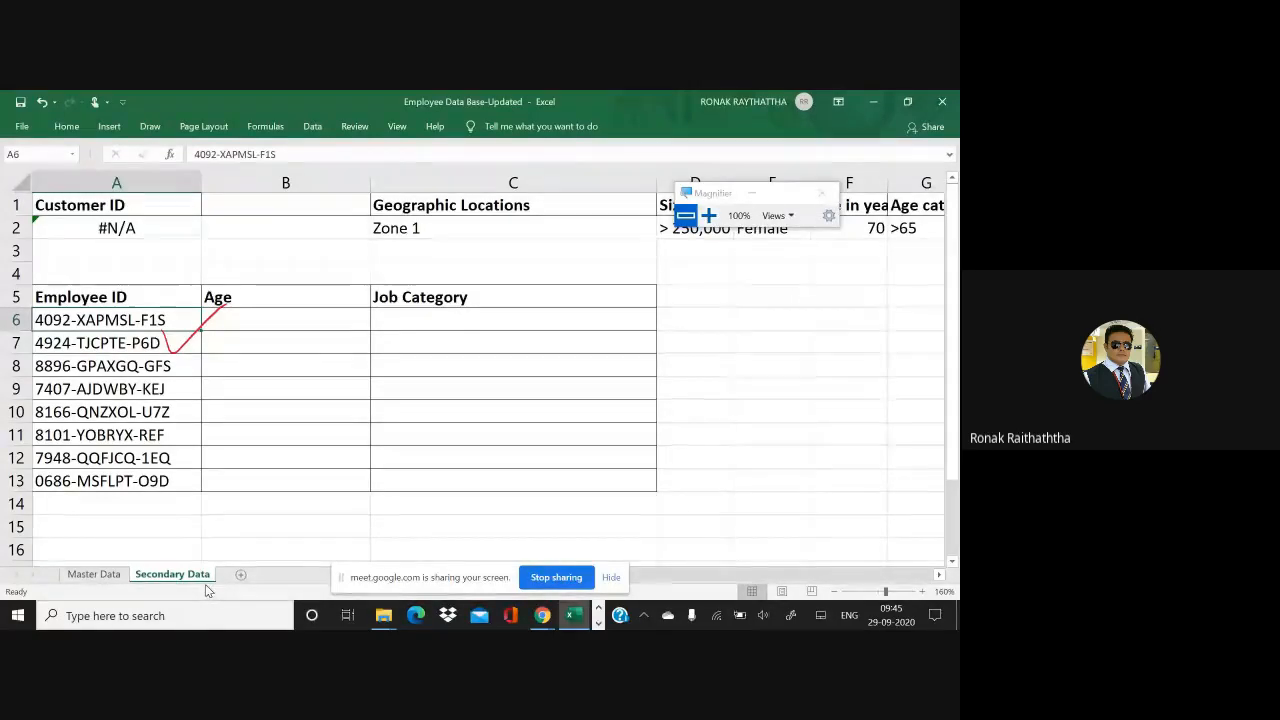
drag(160, 448, 215, 396)
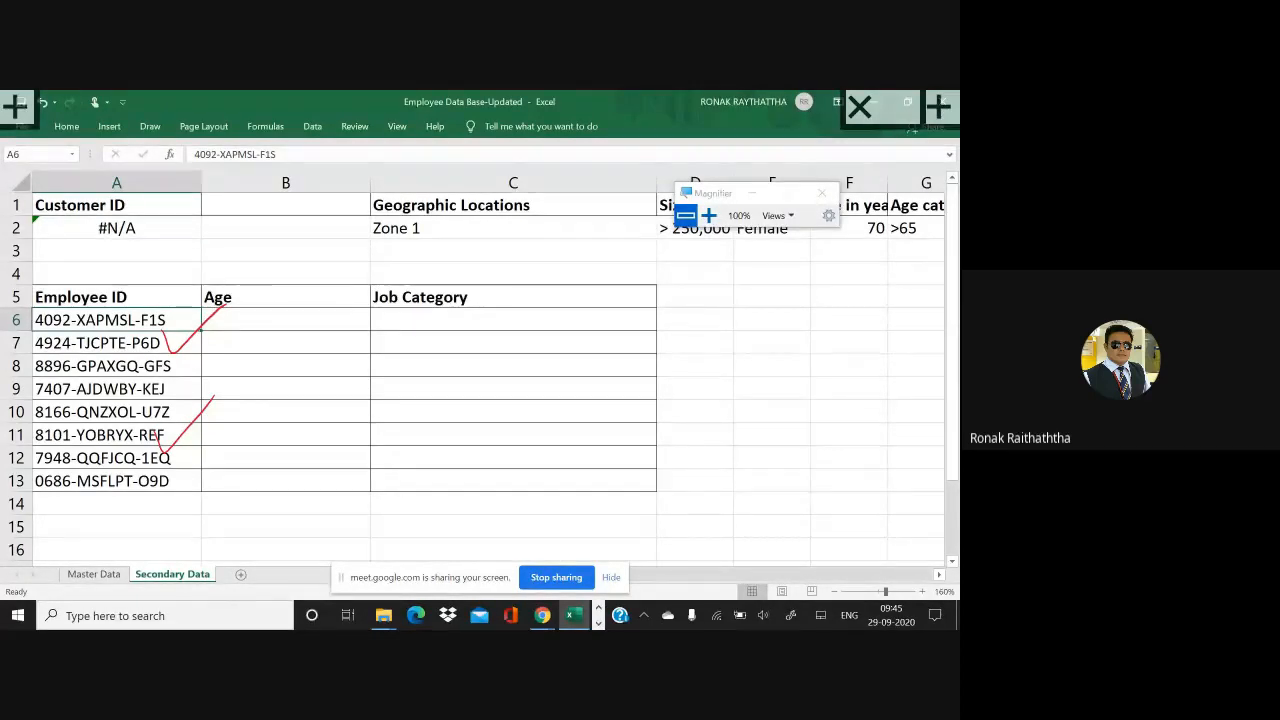
key(Escape)
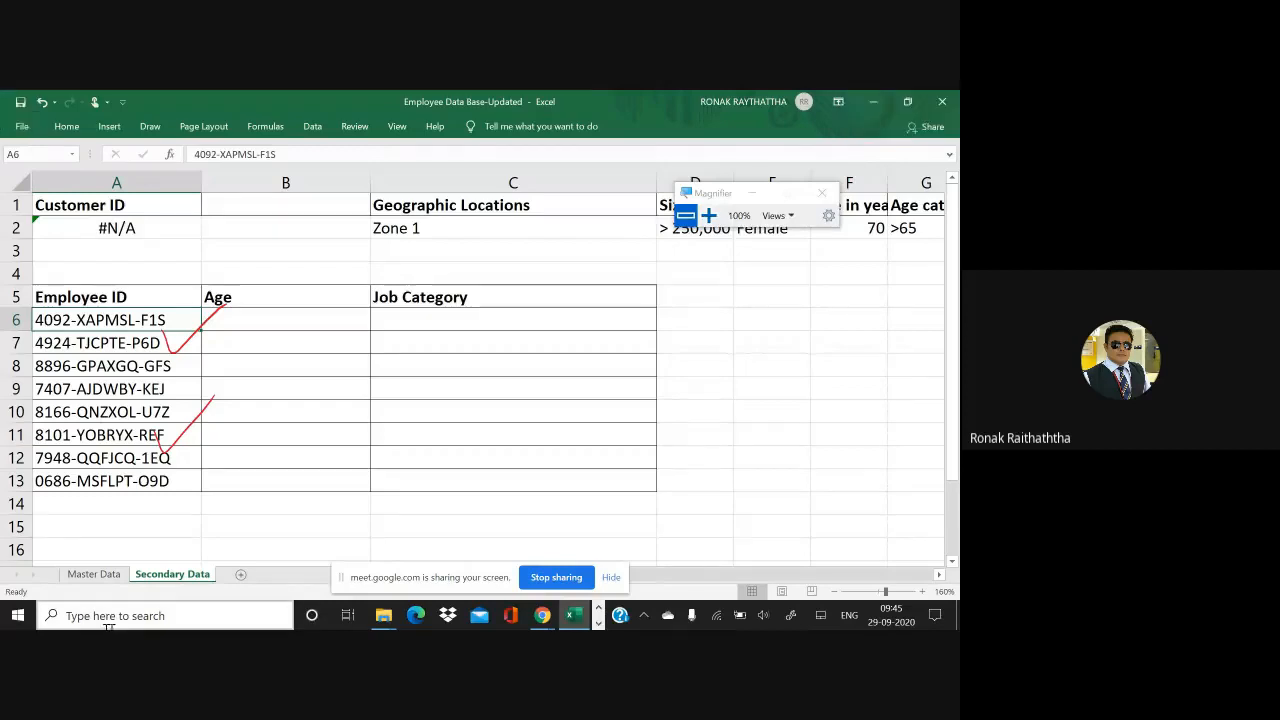
- Compare the employee records in Master Data with the Employee ID, Age and Job Category columns of Secondary Data
click(94, 575)
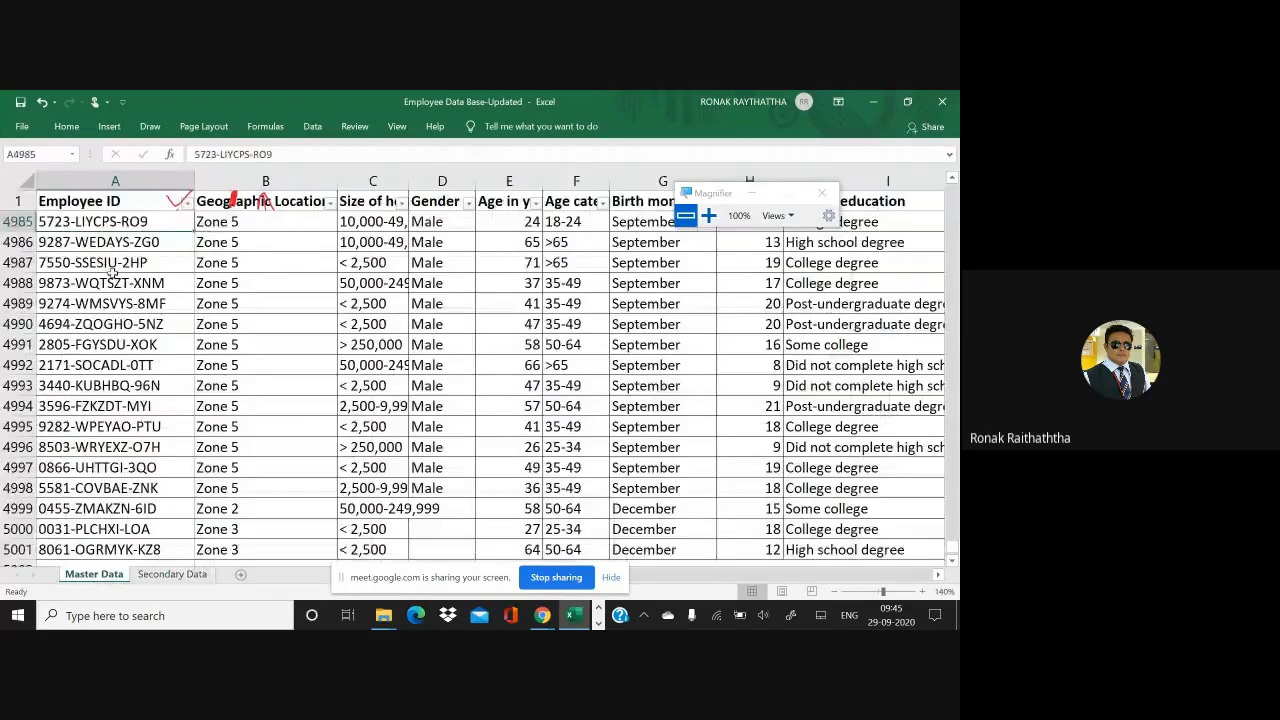
click(114, 280)
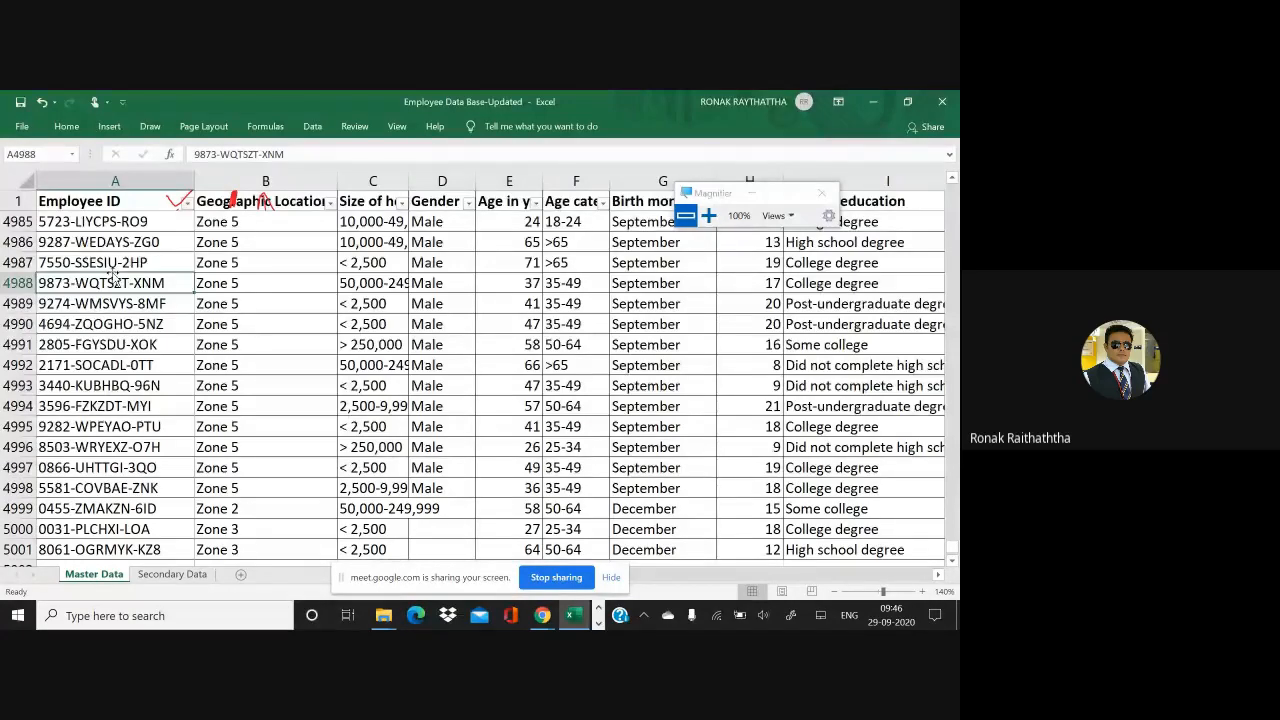
click(174, 576)
click(266, 321)
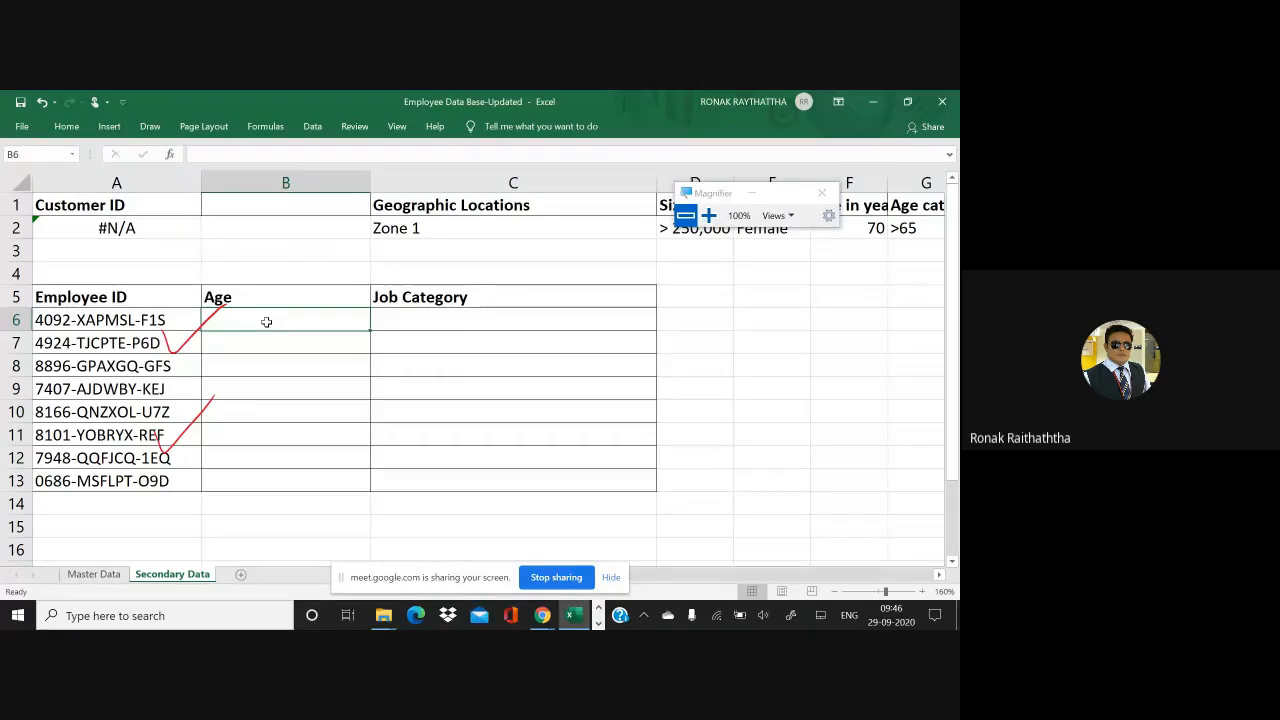
click(167, 320)
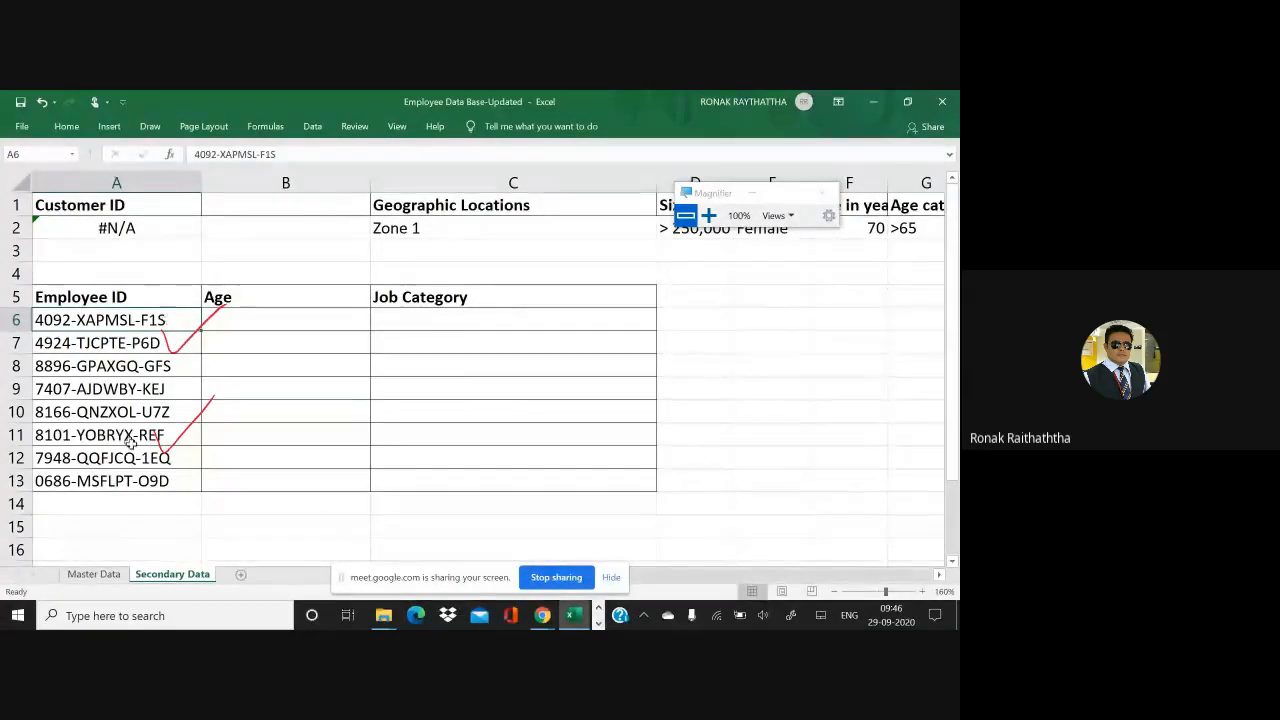
click(98, 575)
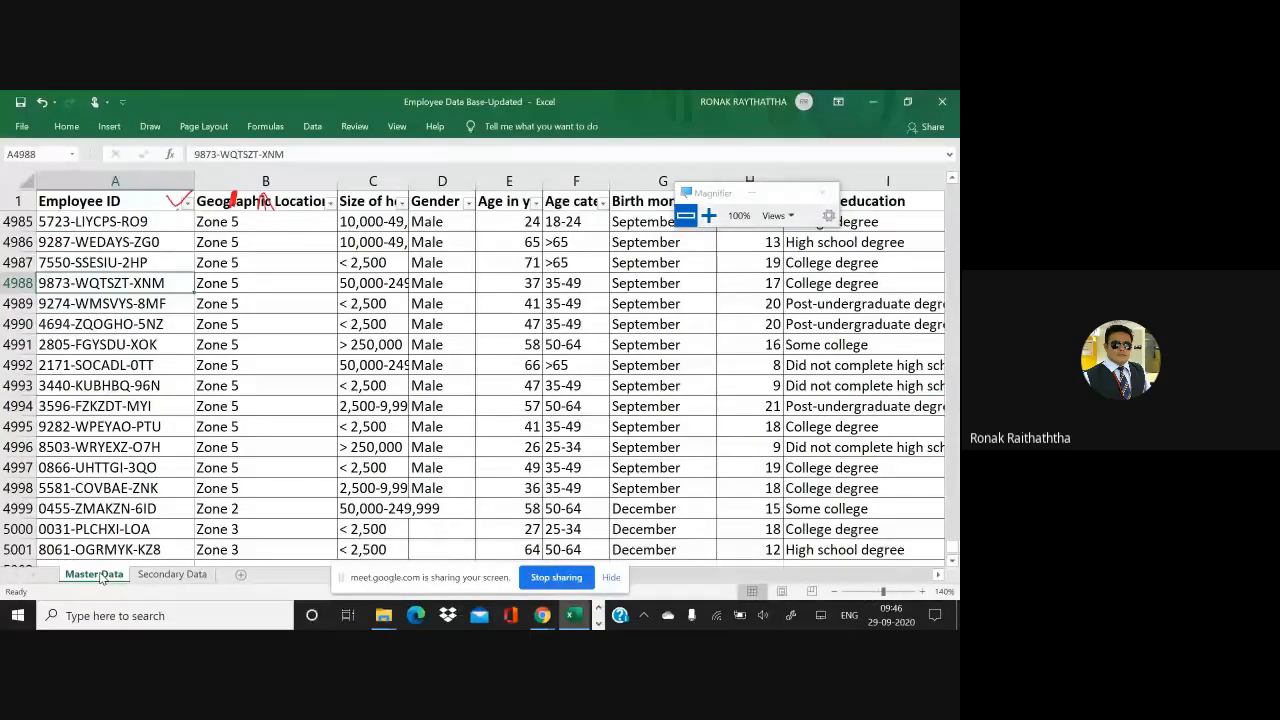
click(165, 575)
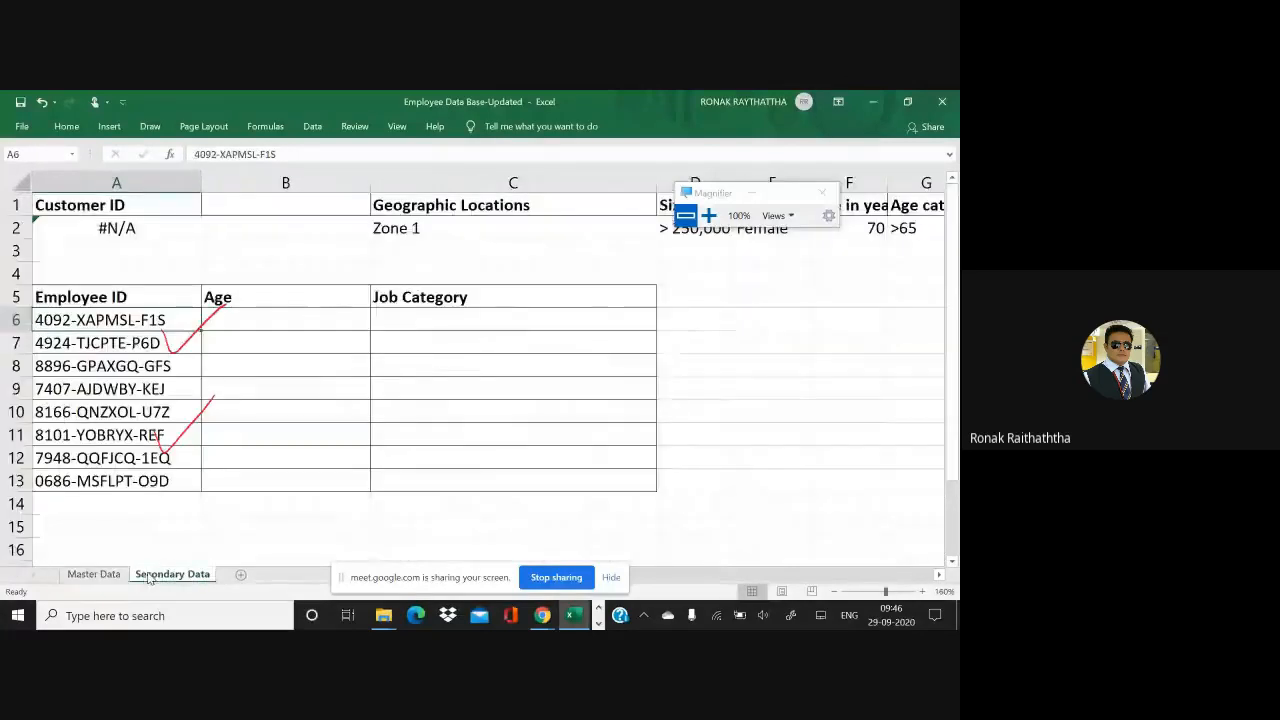
click(258, 325)
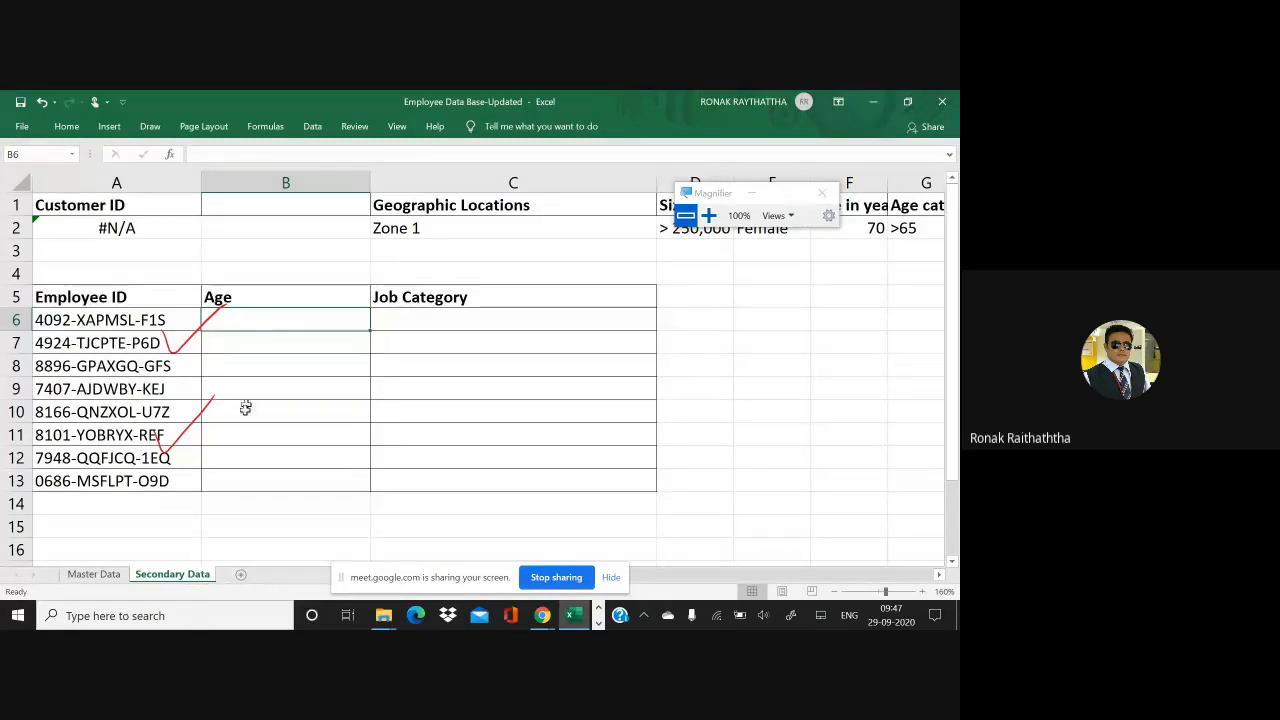
click(94, 575)
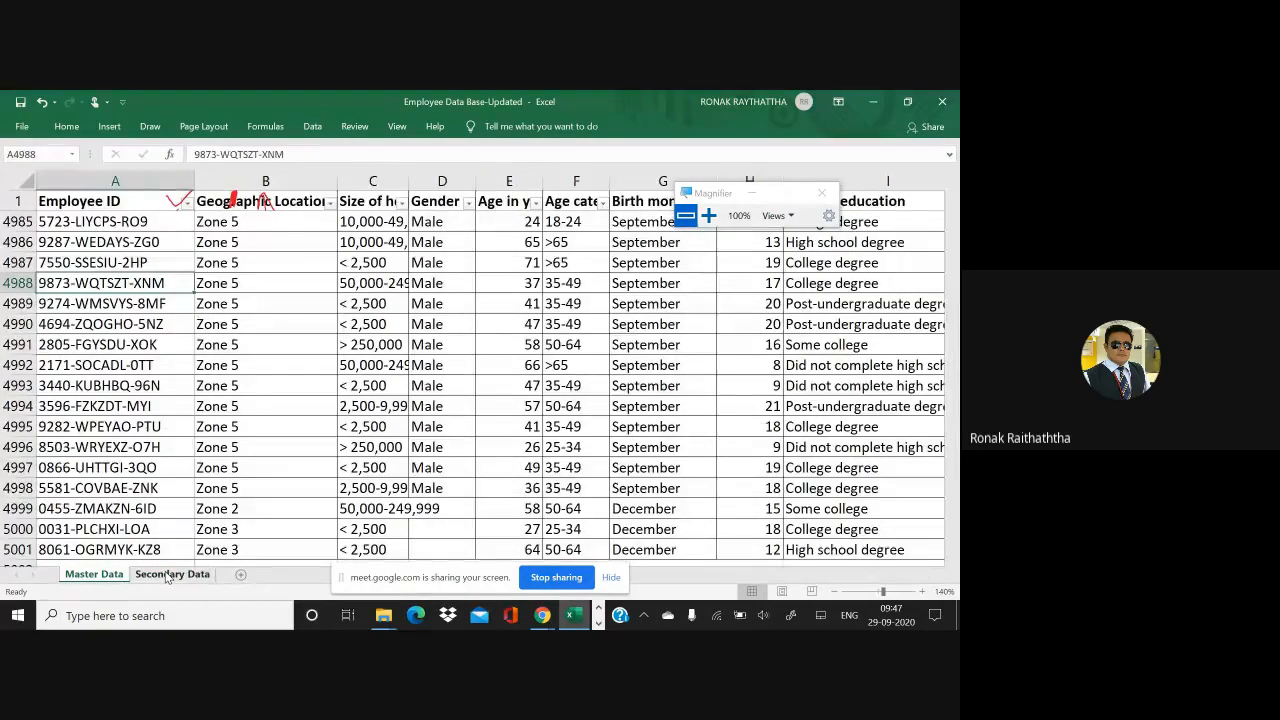
click(168, 576)
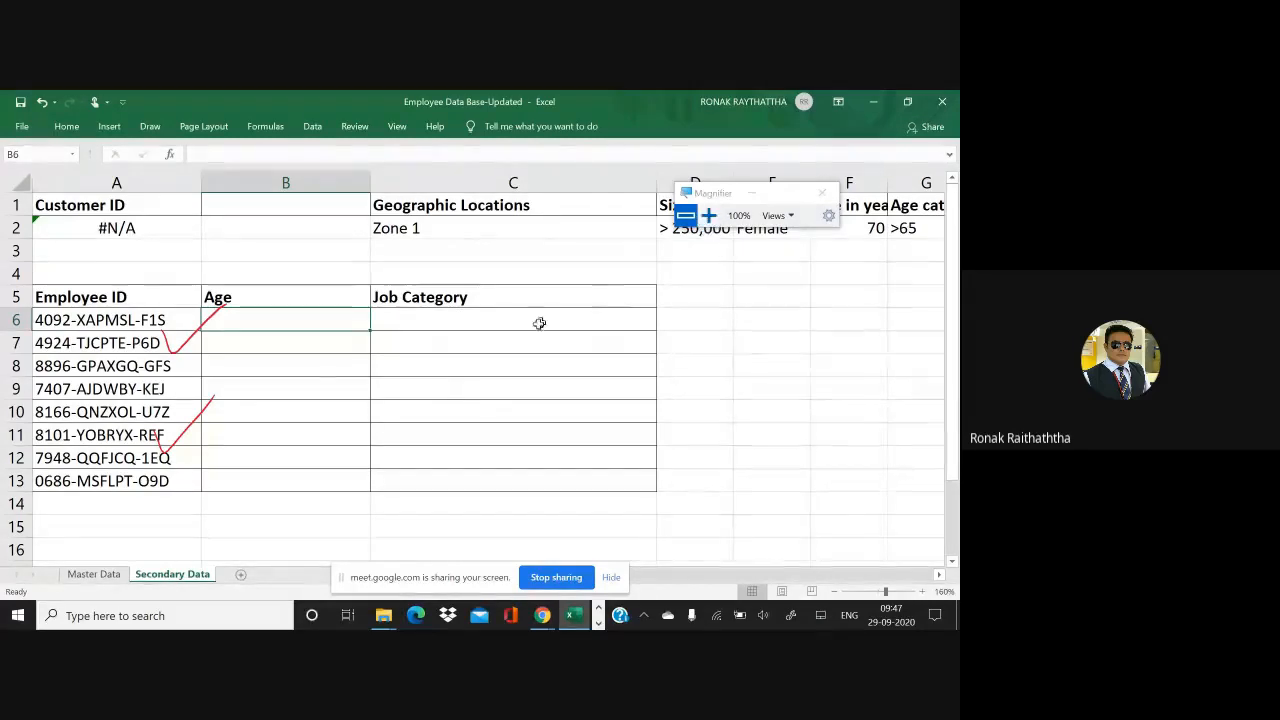
- Switch to Google Meet and read the latest chat messages from the class
key(alt+Tab)
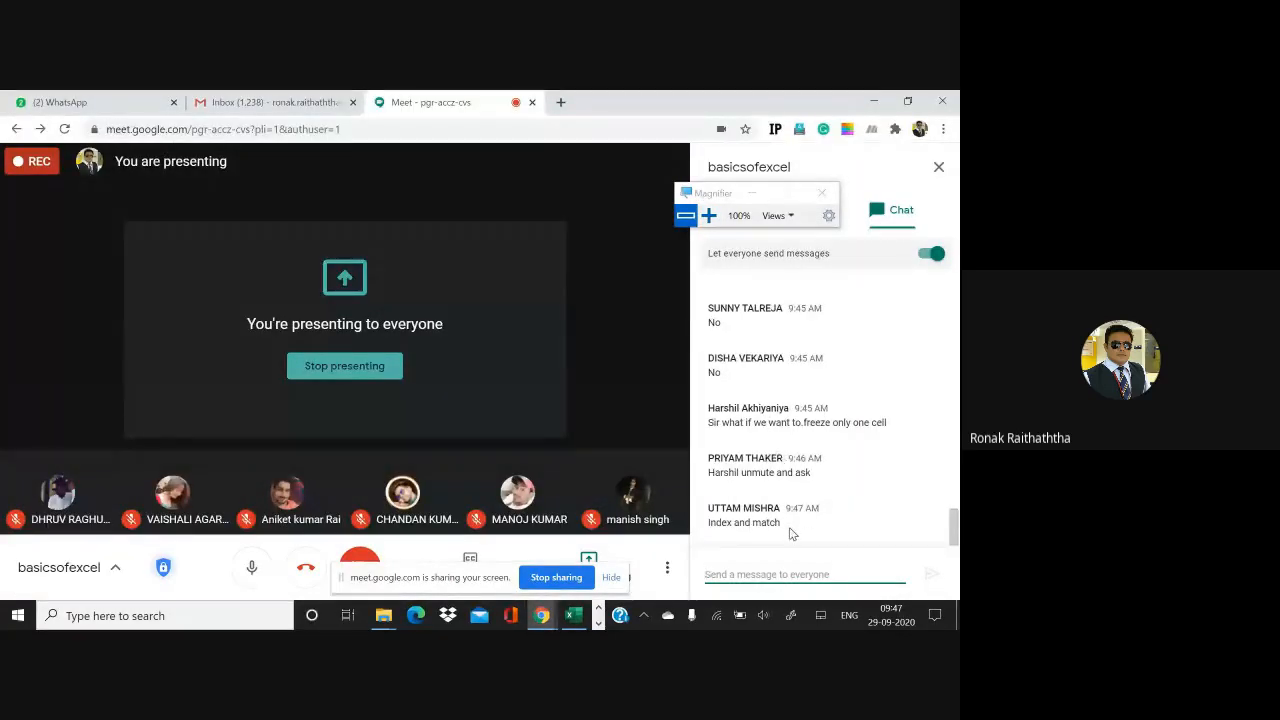
- Read the newest replies in the class chat and admit the person waiting to join the meeting
drag(782, 523, 727, 523)
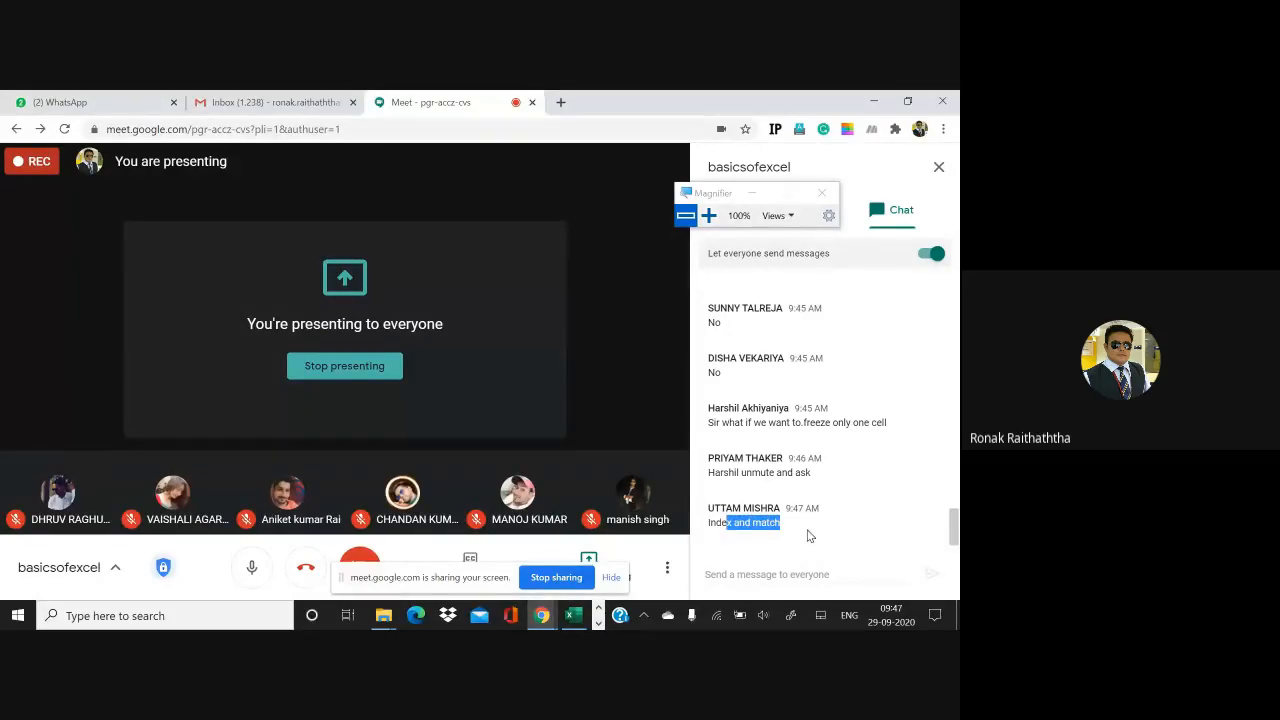
click(808, 532)
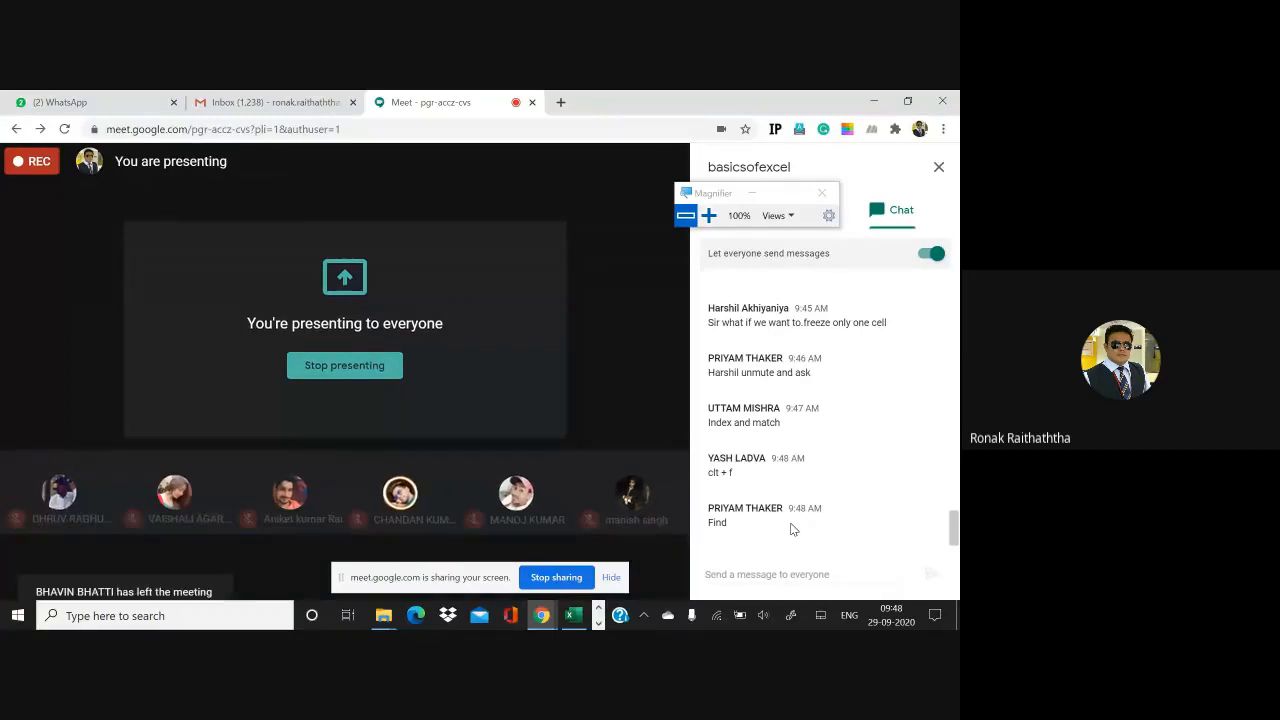
mouse_move(599, 415)
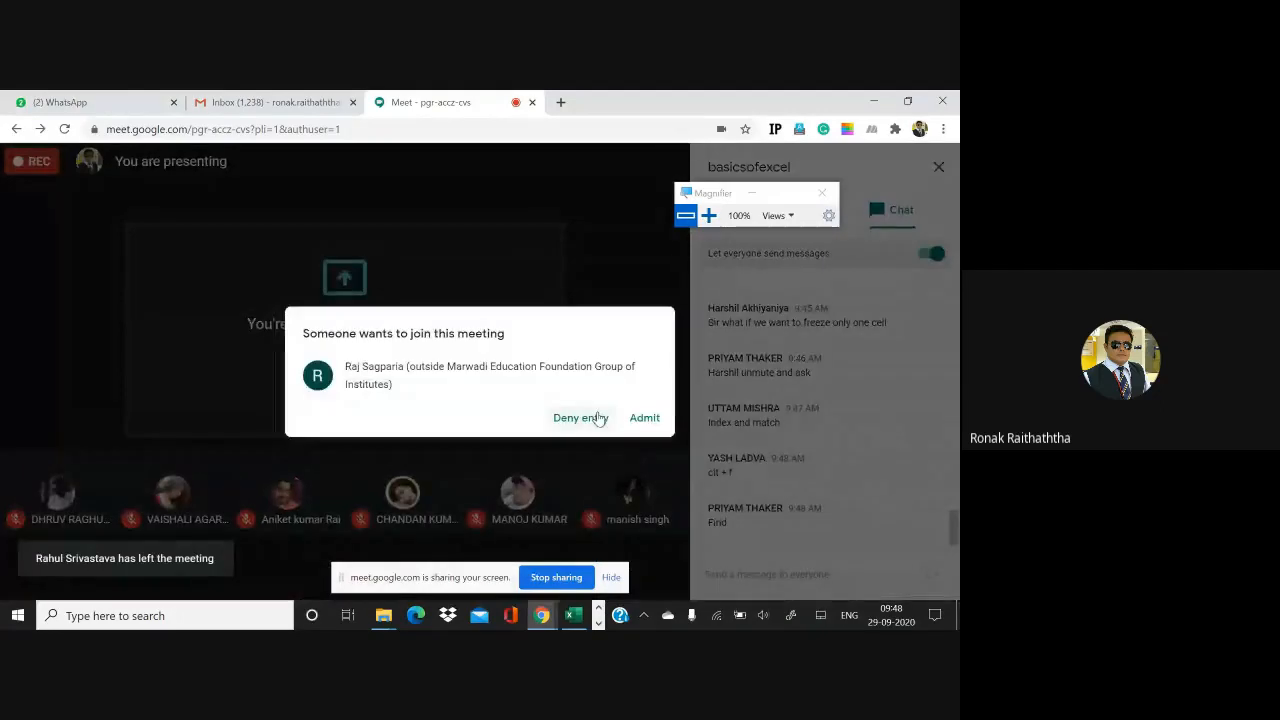
click(644, 417)
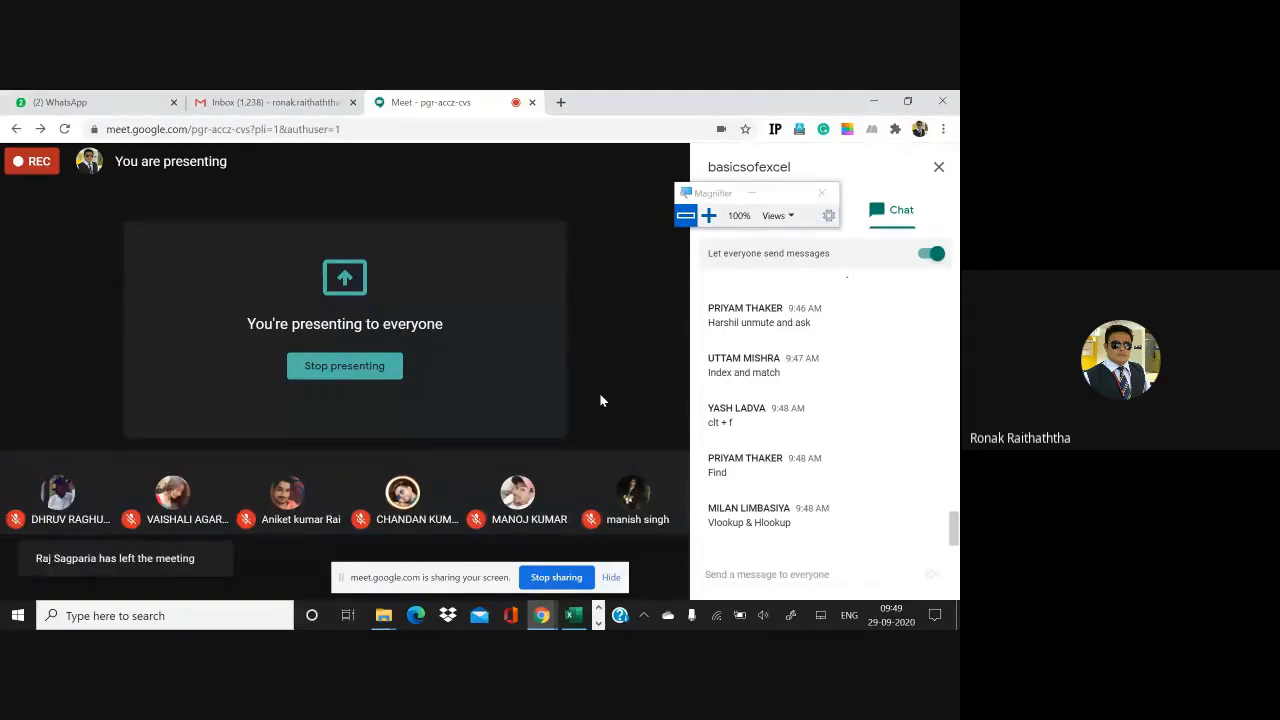
- Switch to the Employee Data Base-Updated workbook in Excel and copy the Employee ID text from cell A6 of Secondary Data
key(alt+Tab)
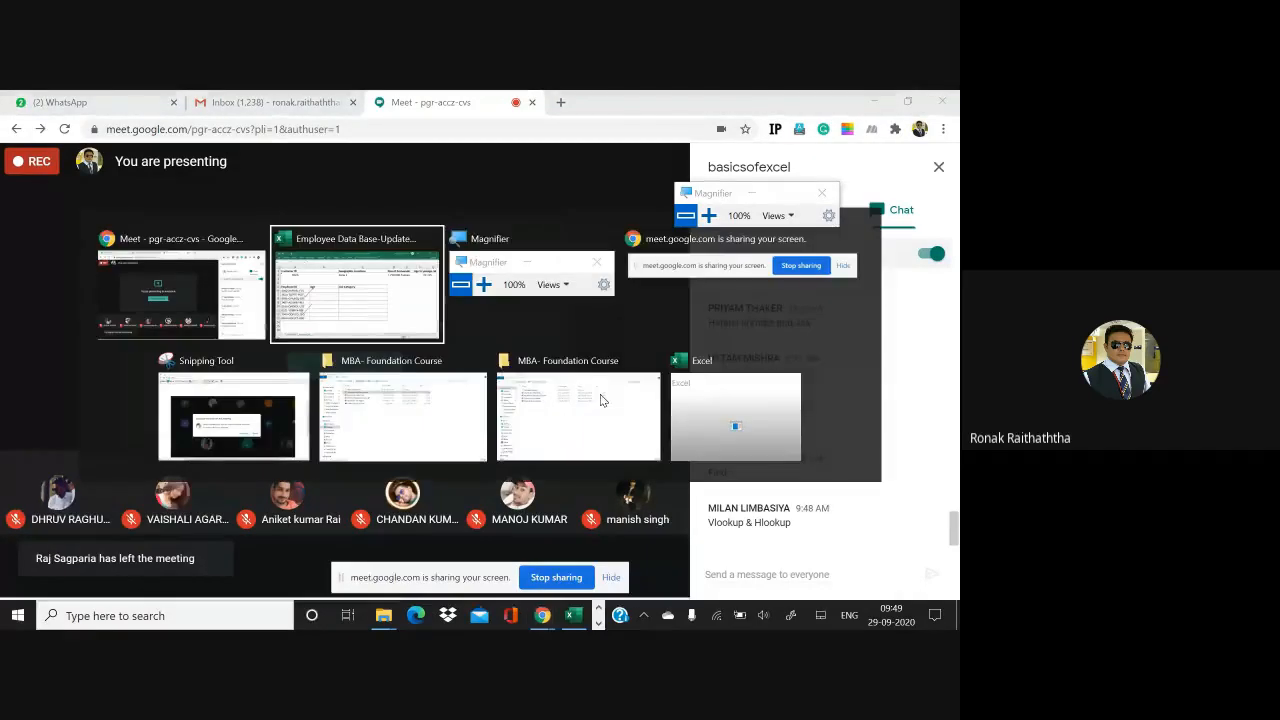
key(alt+Tab)
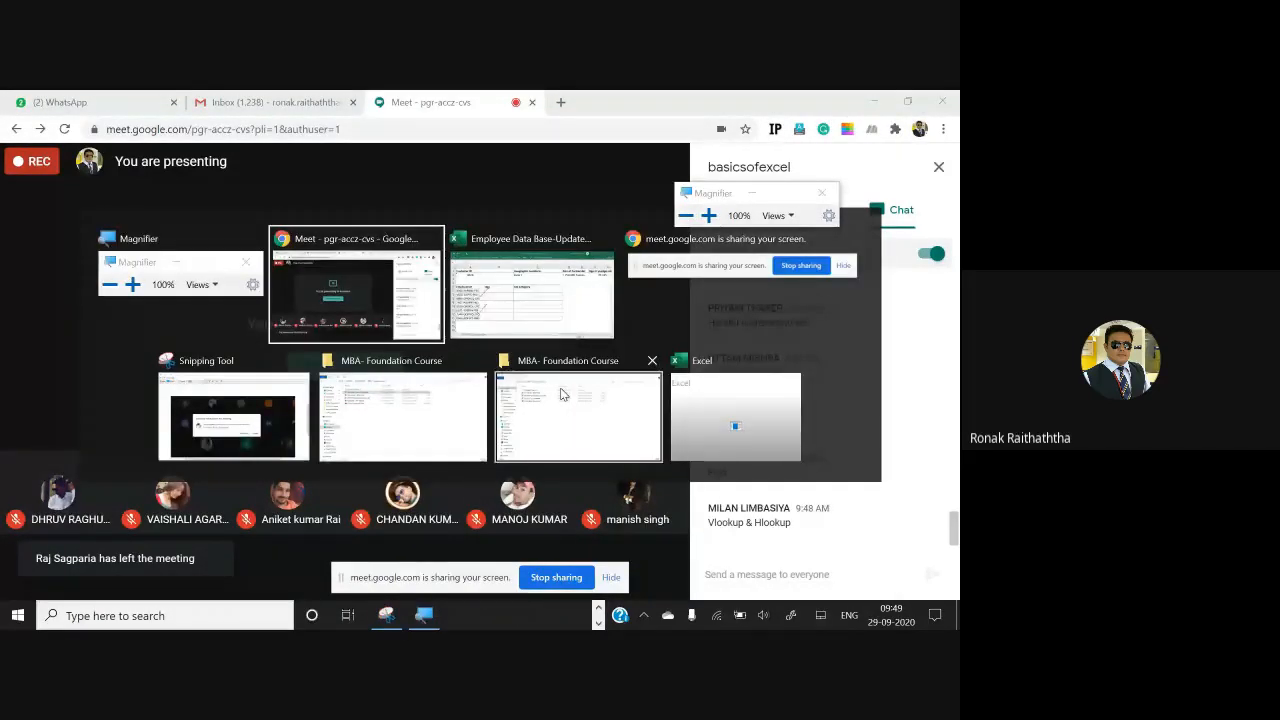
key(alt+Tab)
click(158, 320)
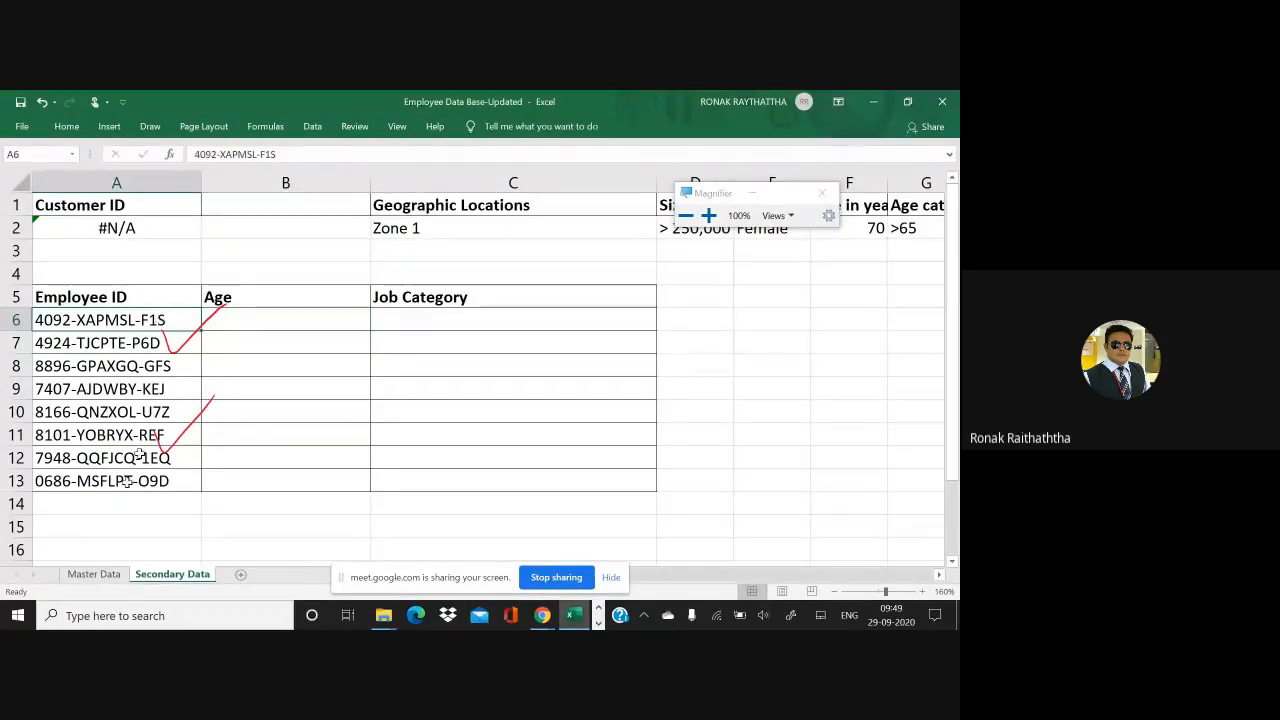
double_click(163, 320)
drag(148, 319, 30, 320)
key(ctrl+c)
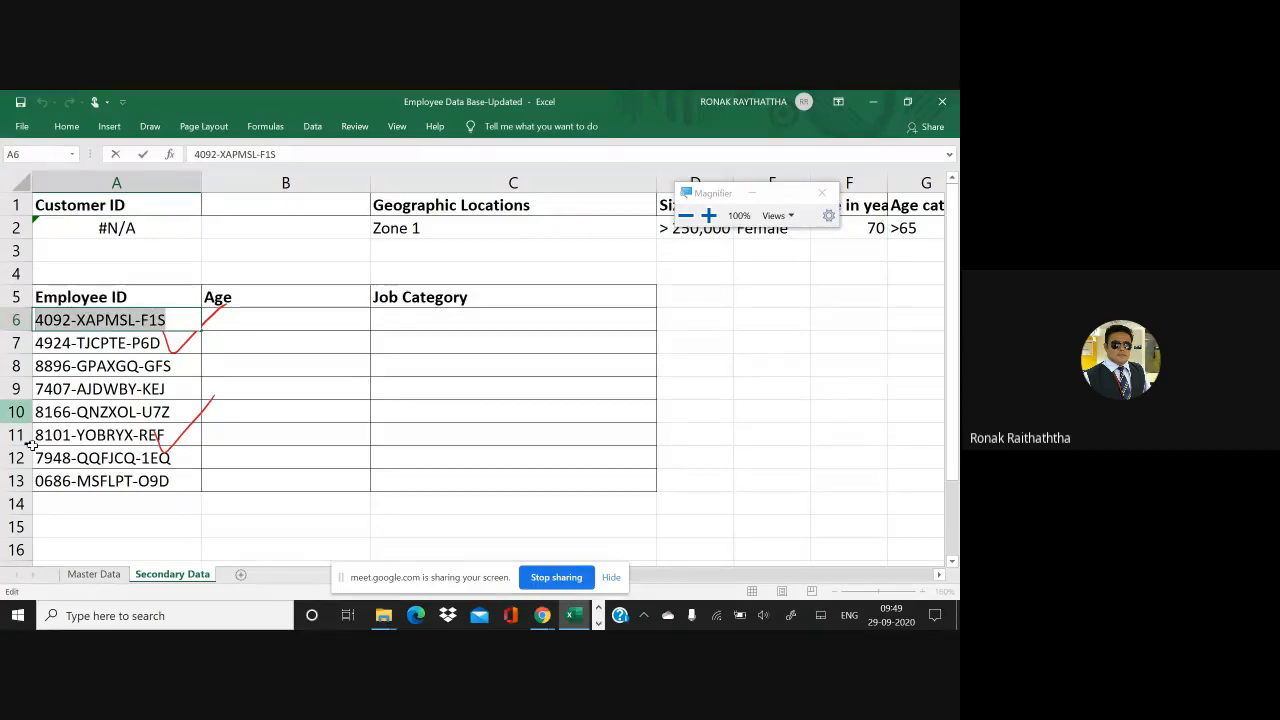
- Search the Master Data sheet for all occurrences of the copied Employee ID, and move the search dialog clear of the ID column
click(100, 575)
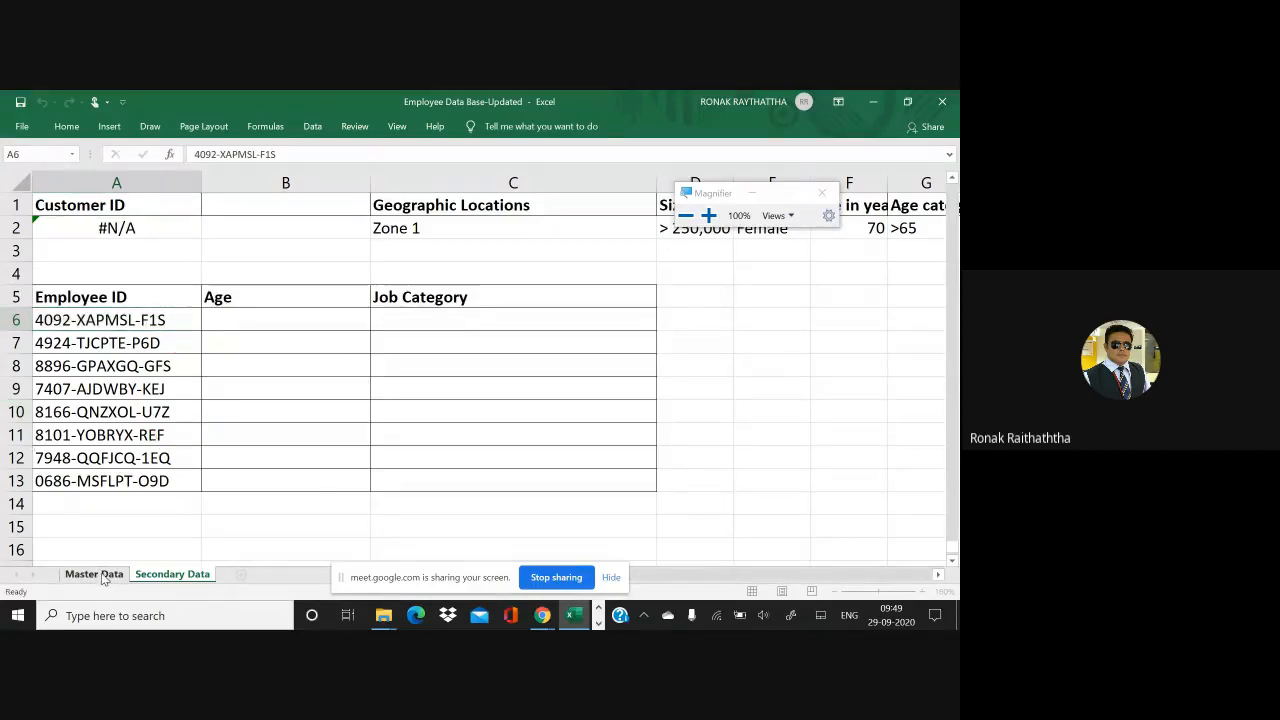
click(97, 574)
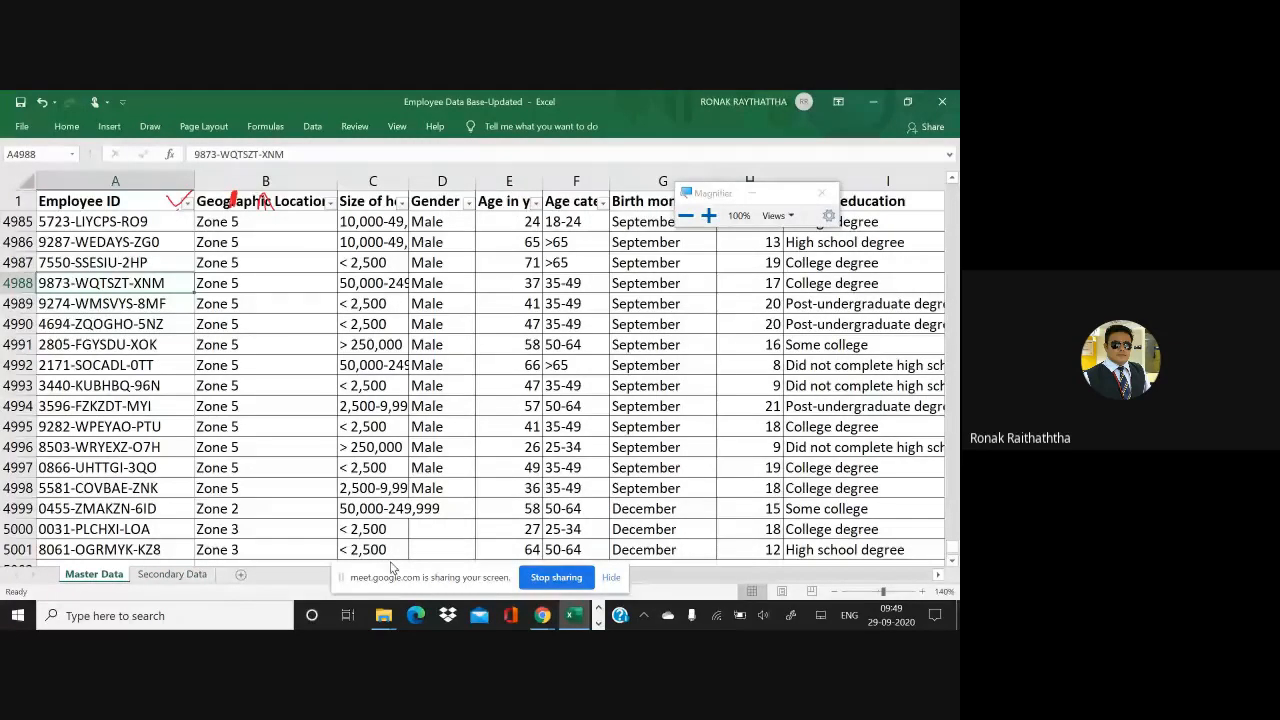
click(598, 624)
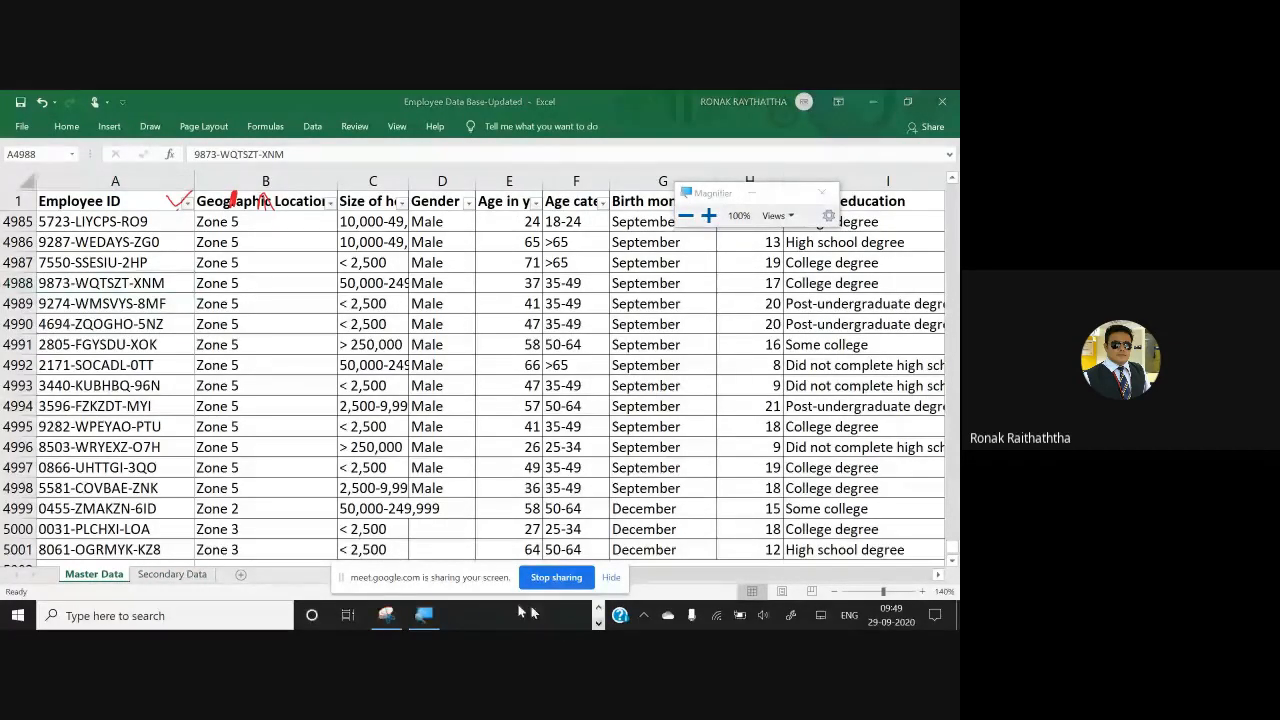
click(424, 614)
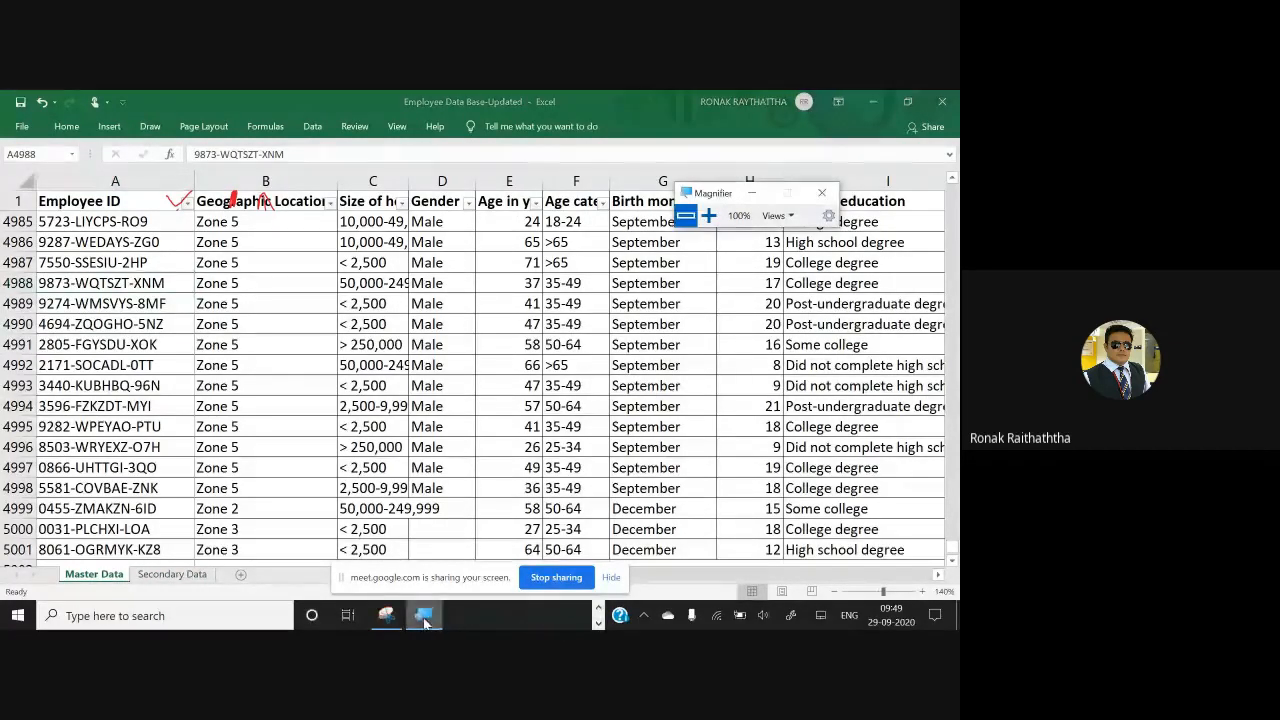
click(709, 215)
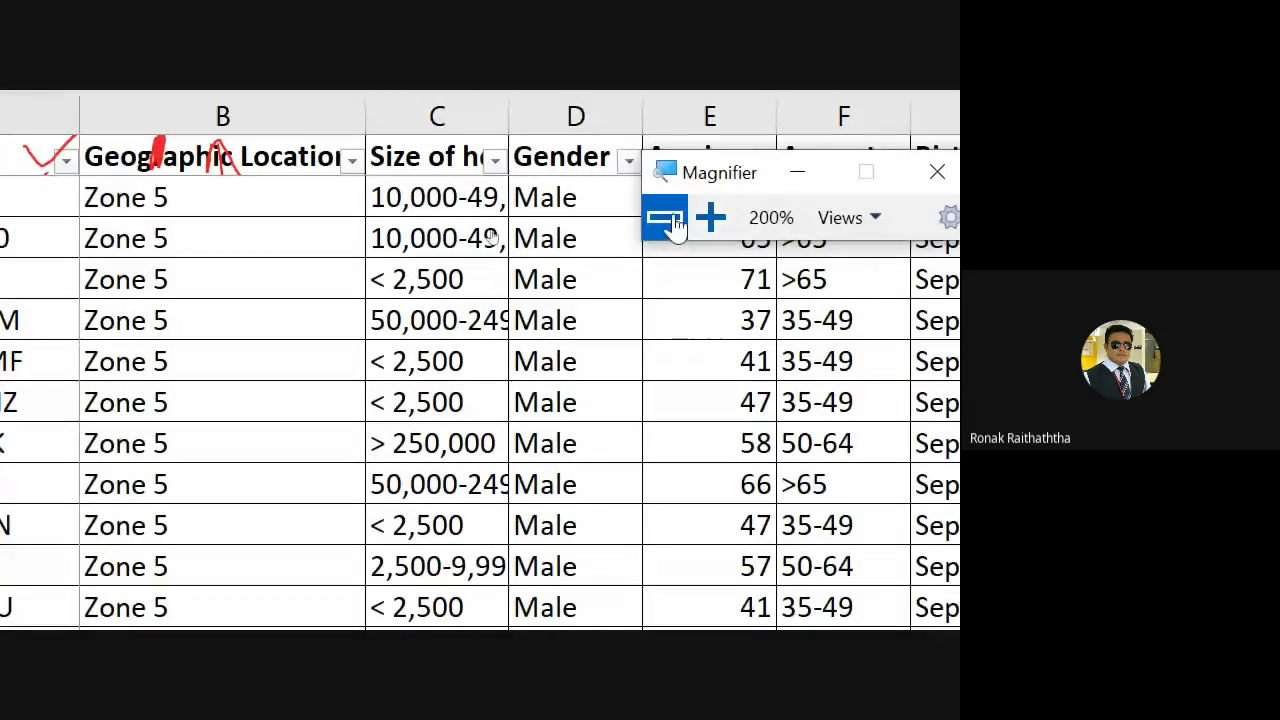
click(667, 220)
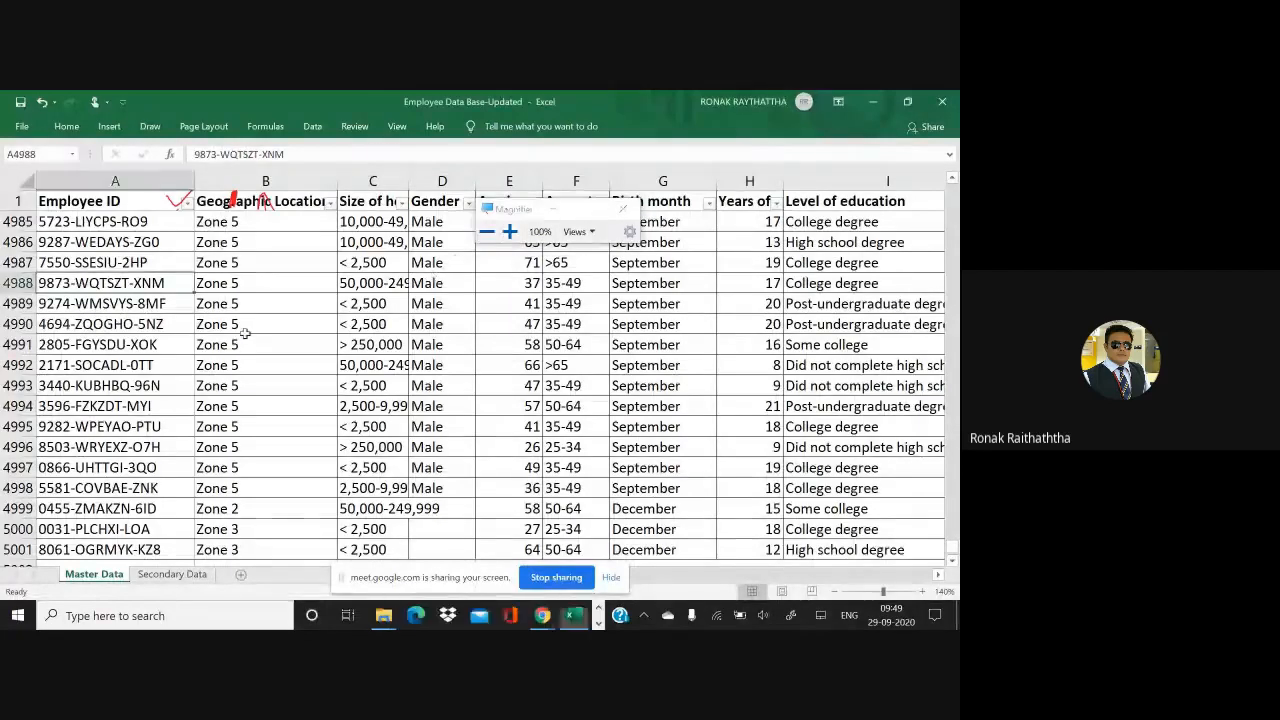
key(ctrl+f)
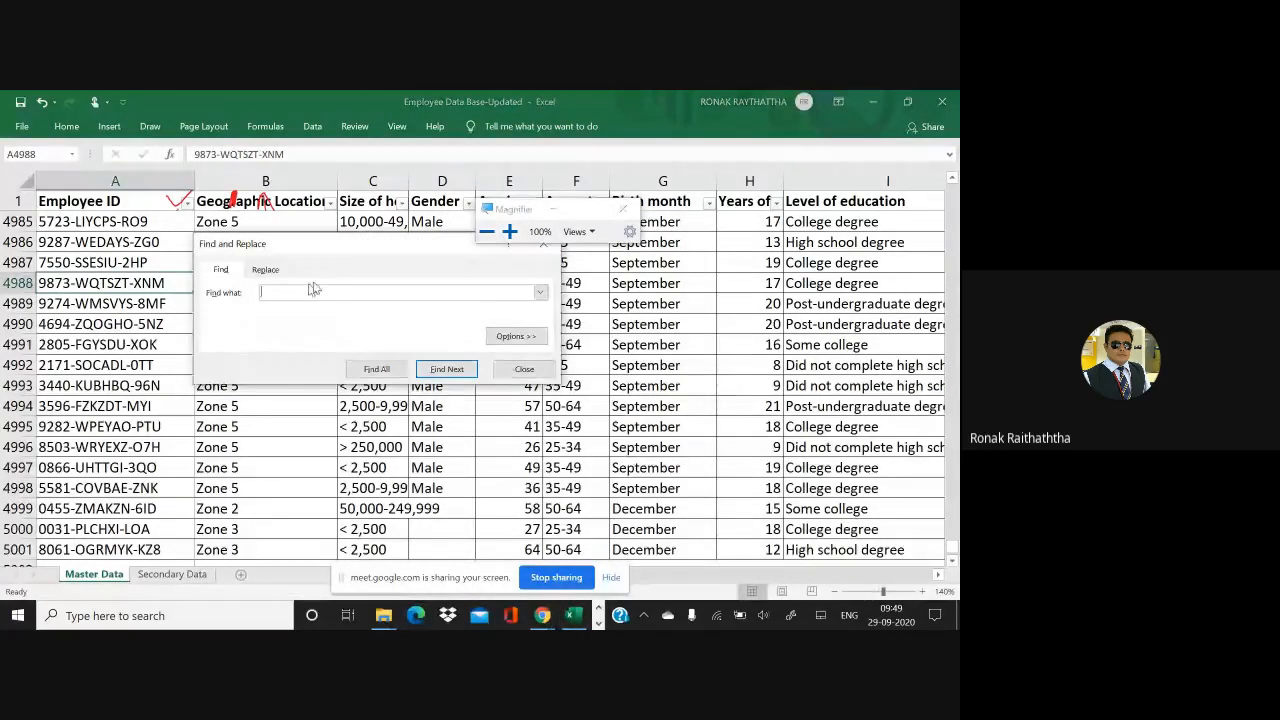
click(509, 231)
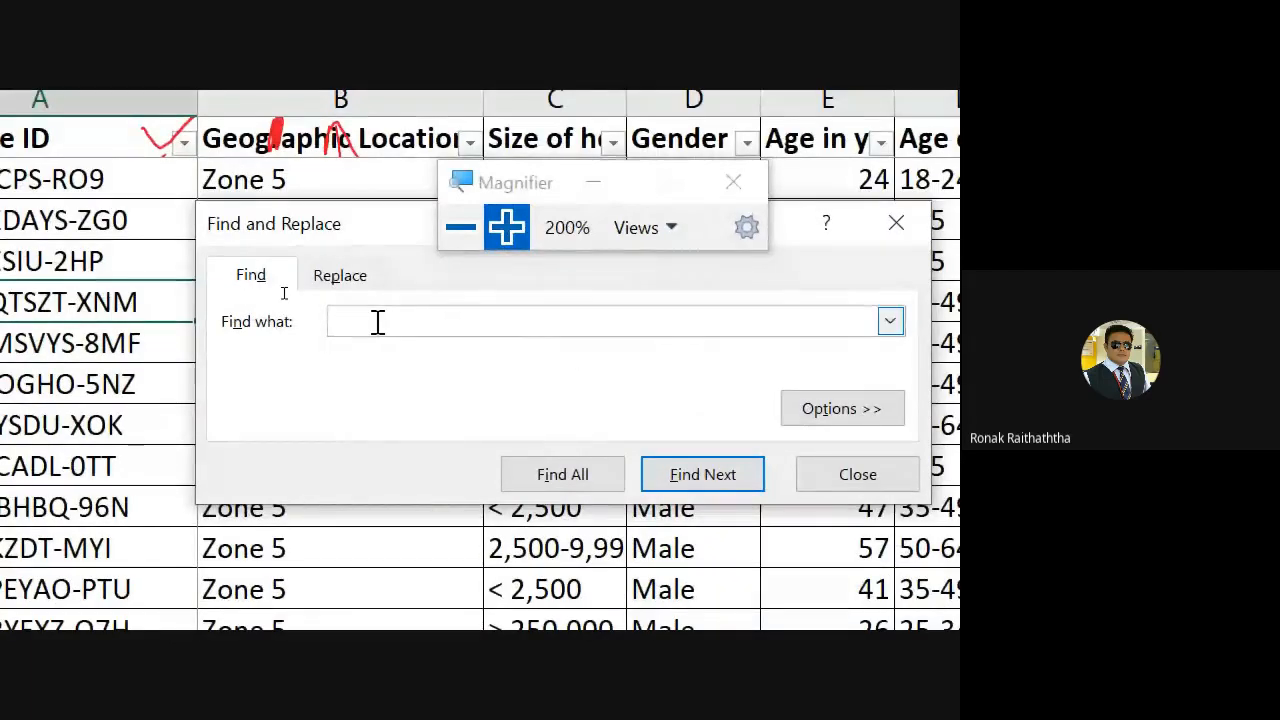
key(ctrl+v)
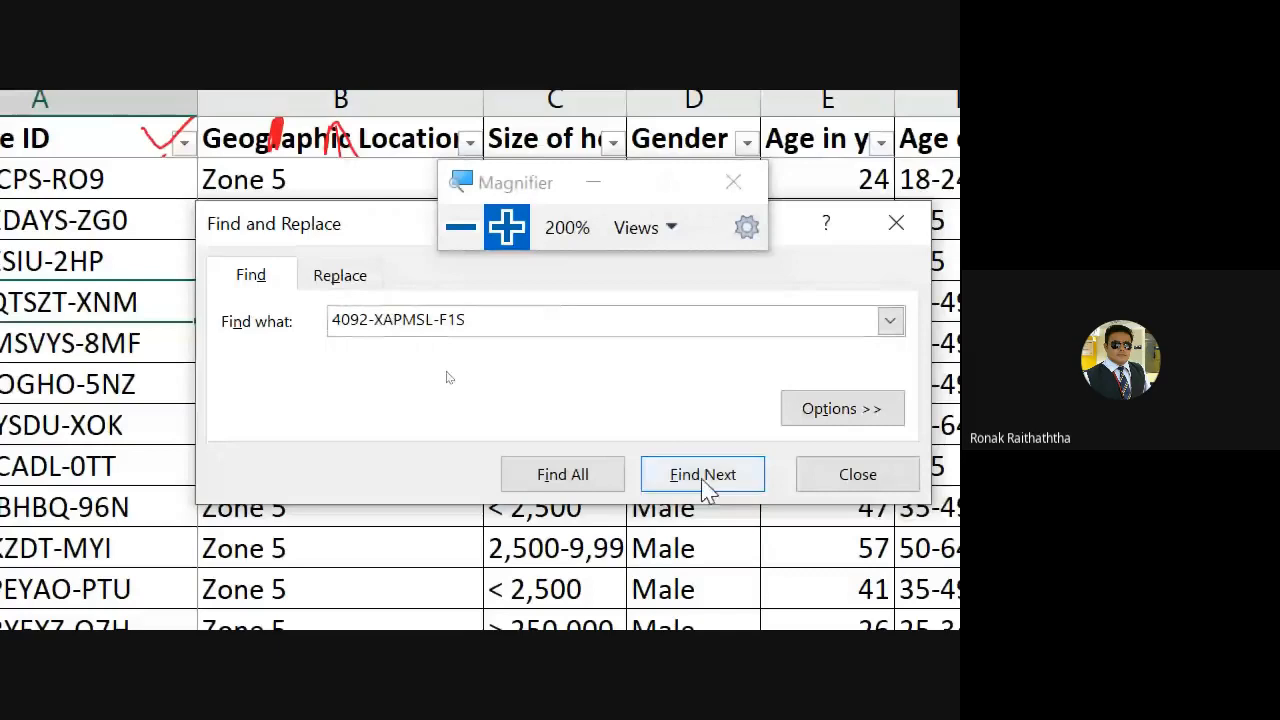
click(560, 478)
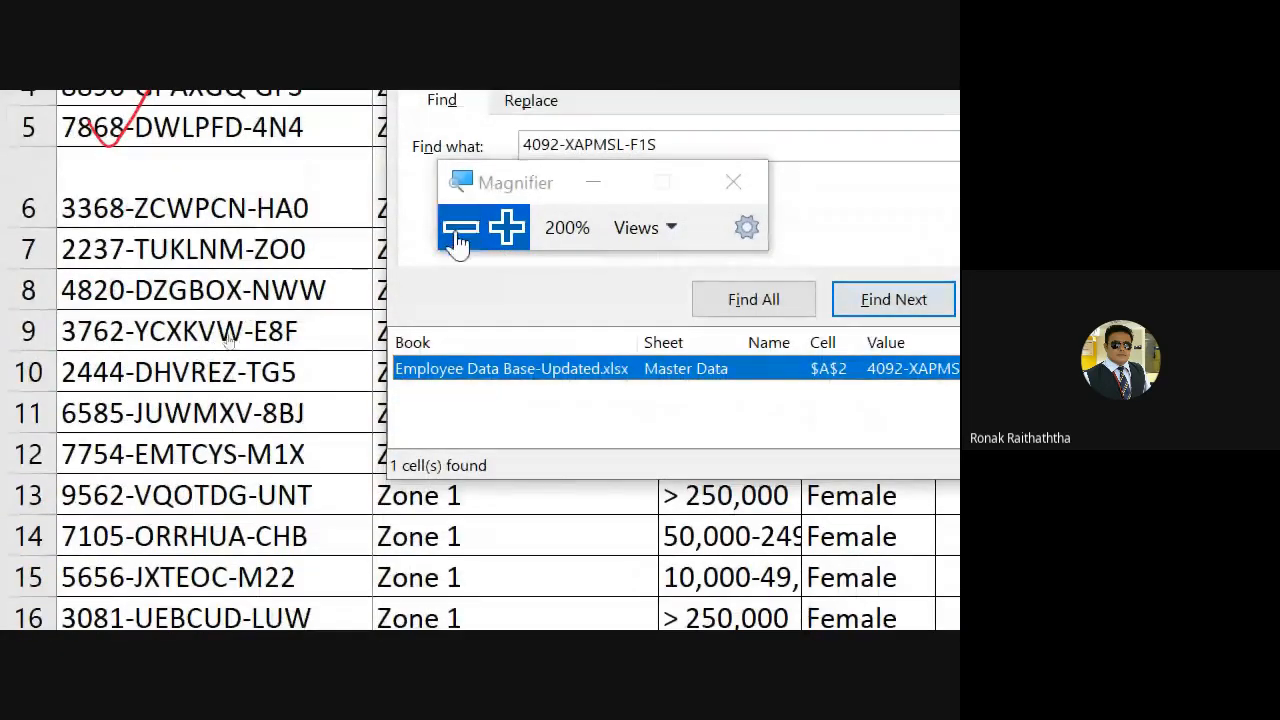
click(460, 228)
drag(364, 248, 684, 227)
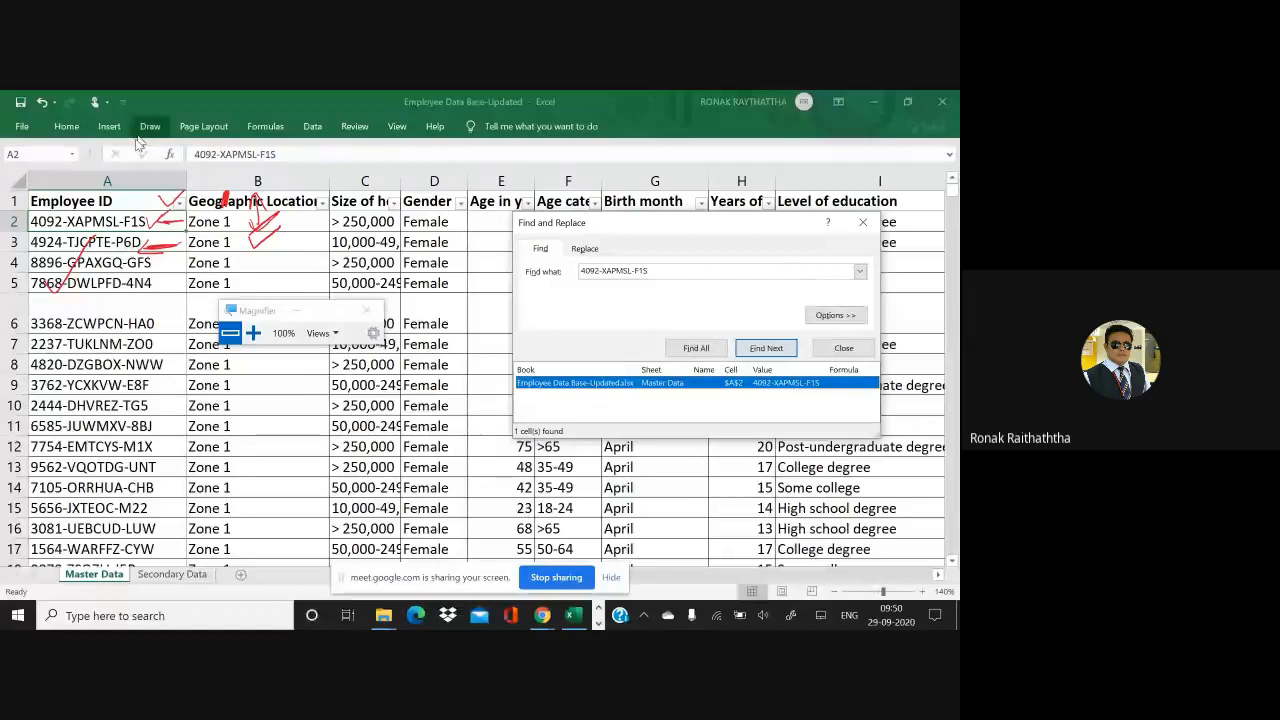
- Highlight the matching Employee ID text in cell A2 of Master Data and leave the cell unedited
double_click(52, 221)
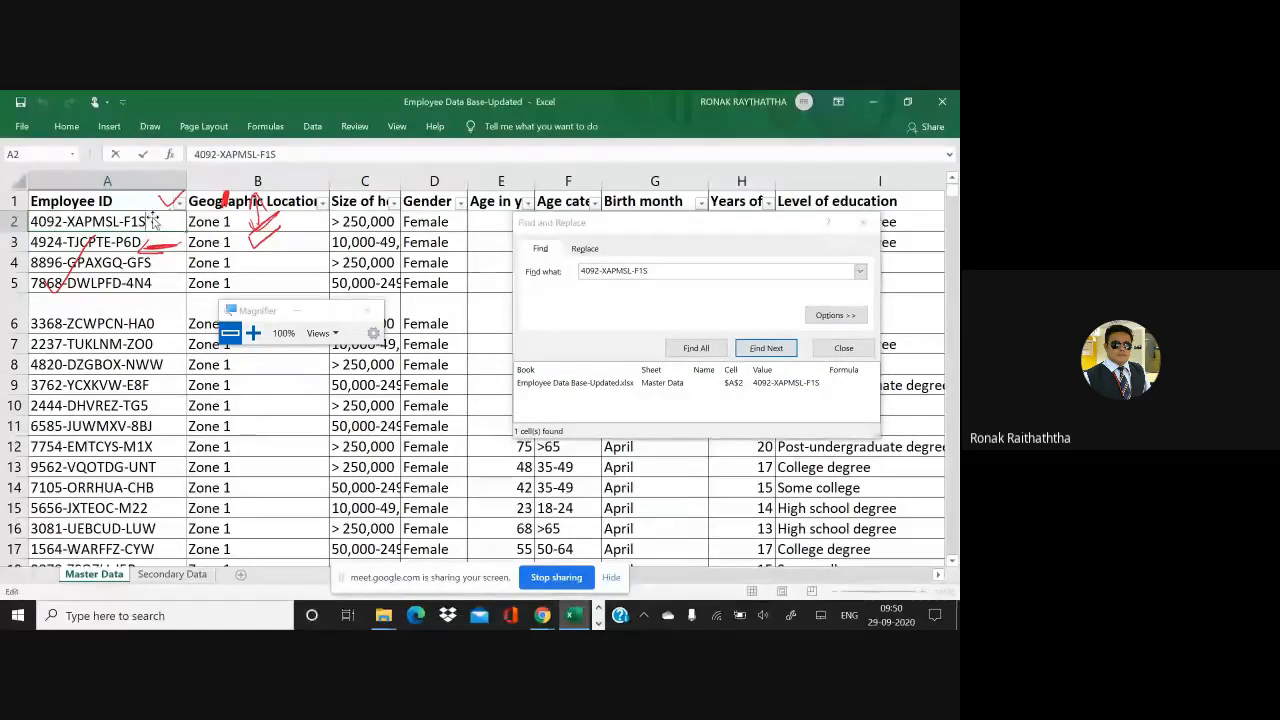
drag(155, 221, 22, 219)
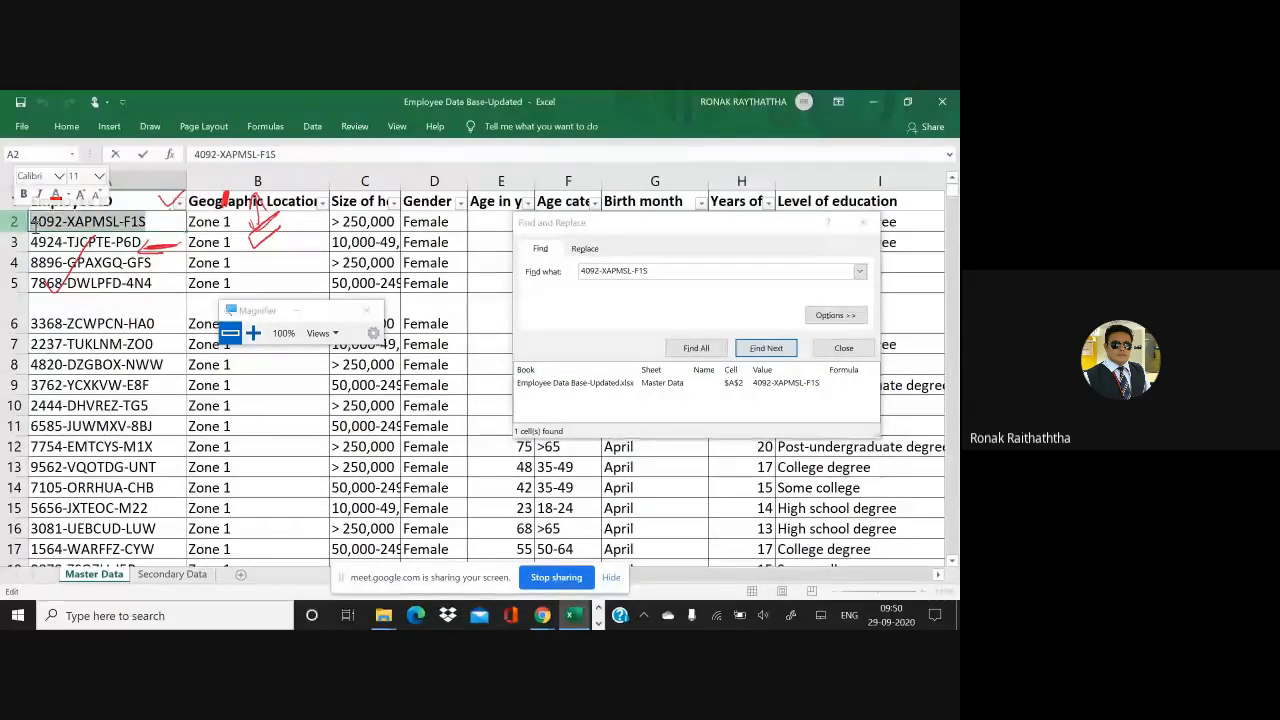
key(Escape)
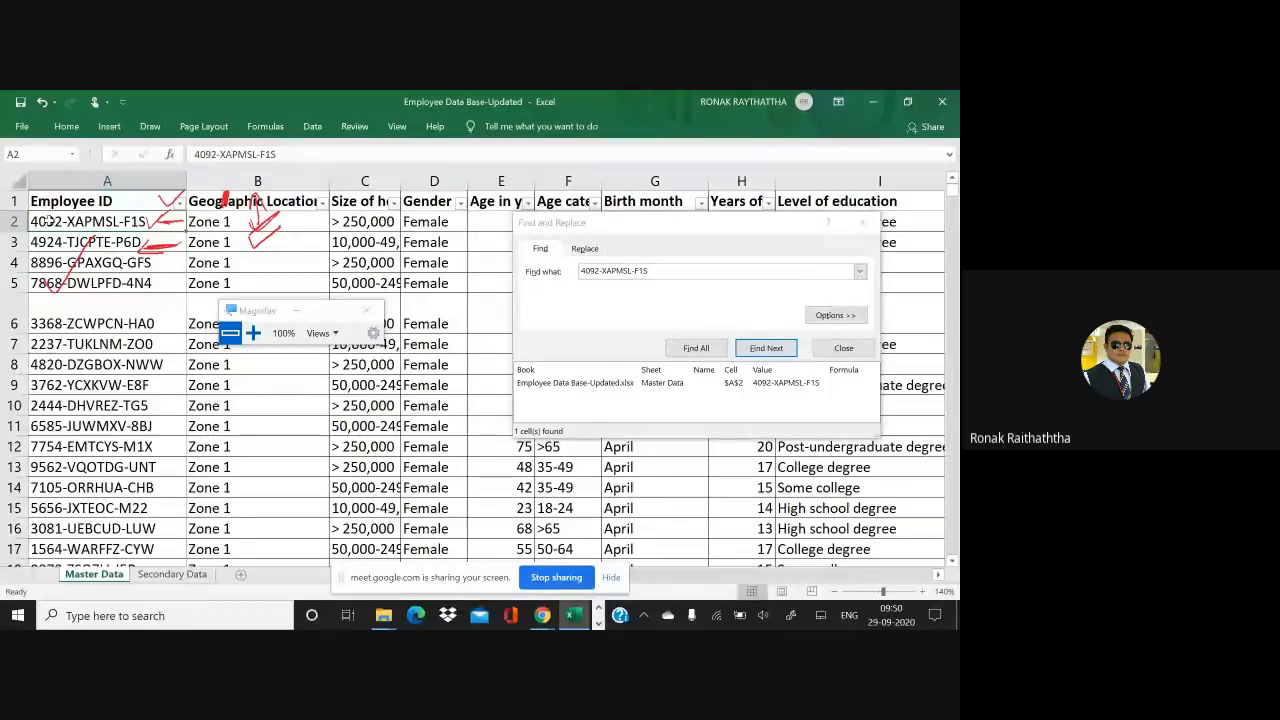
- Examine the Employee ID, Age and Job Category table of Secondary Data at 200% magnification, selecting the first Age cell, B6
click(185, 575)
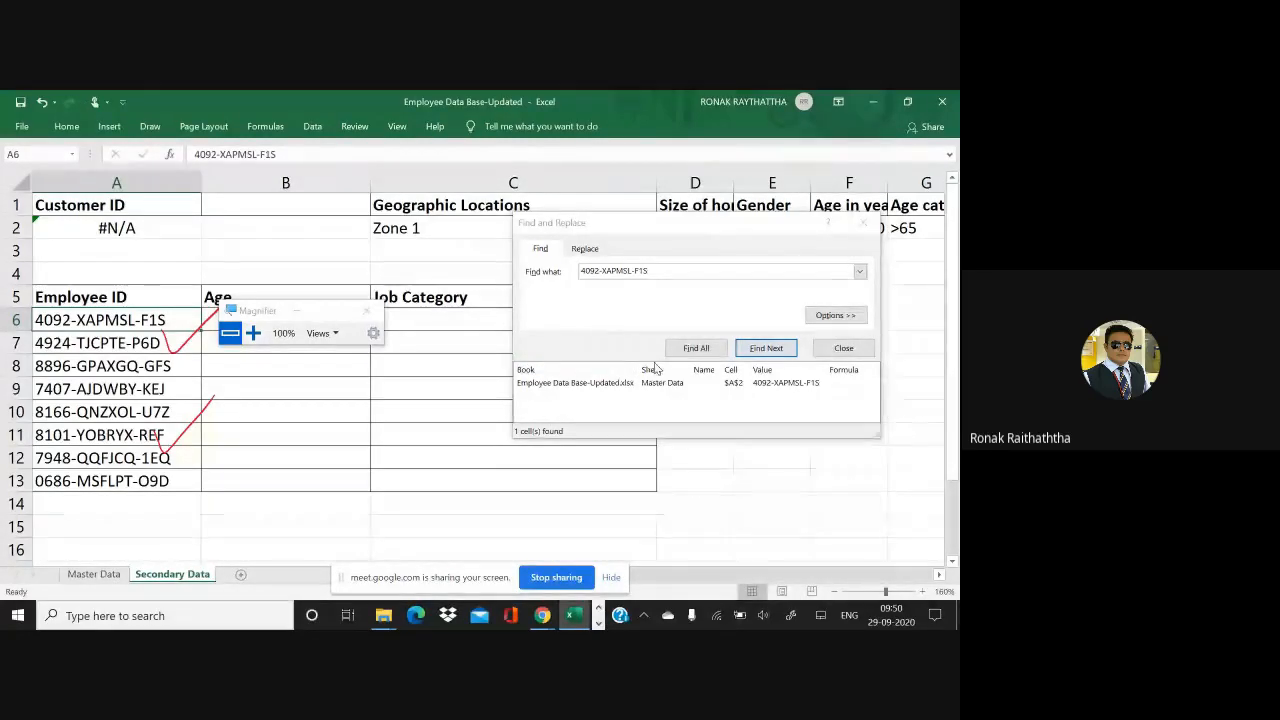
click(253, 333)
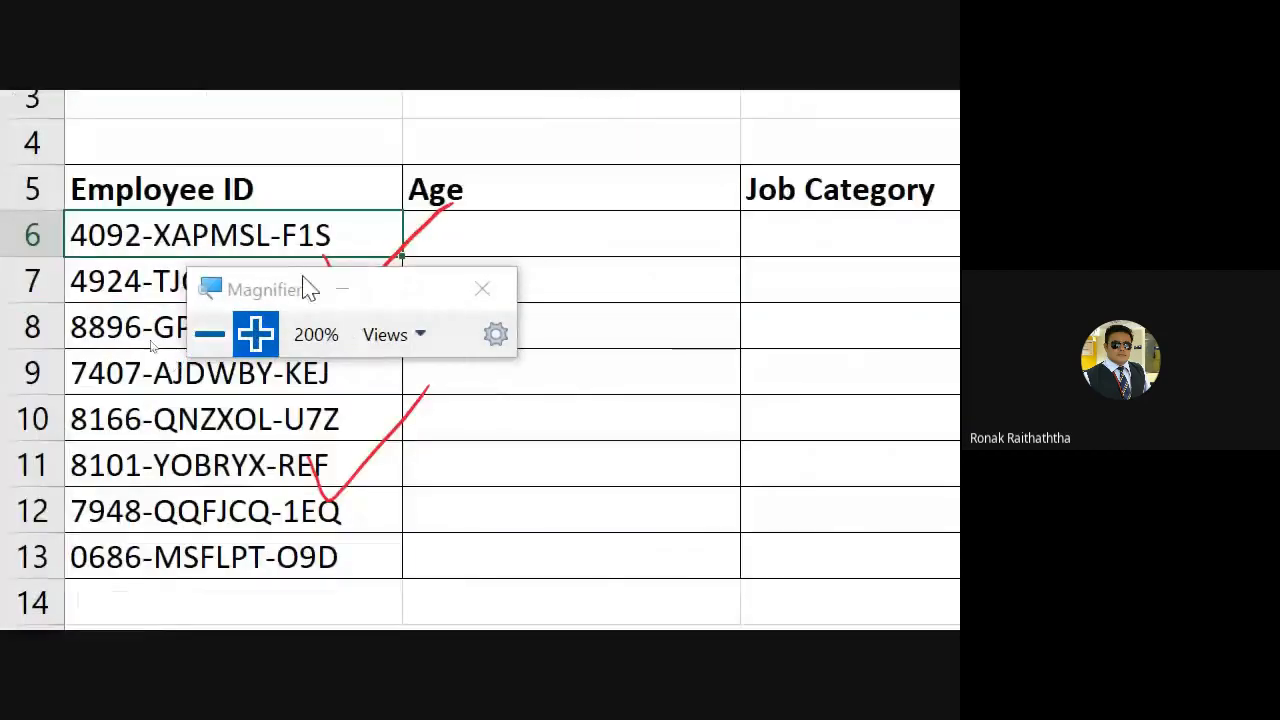
drag(309, 286, 833, 580)
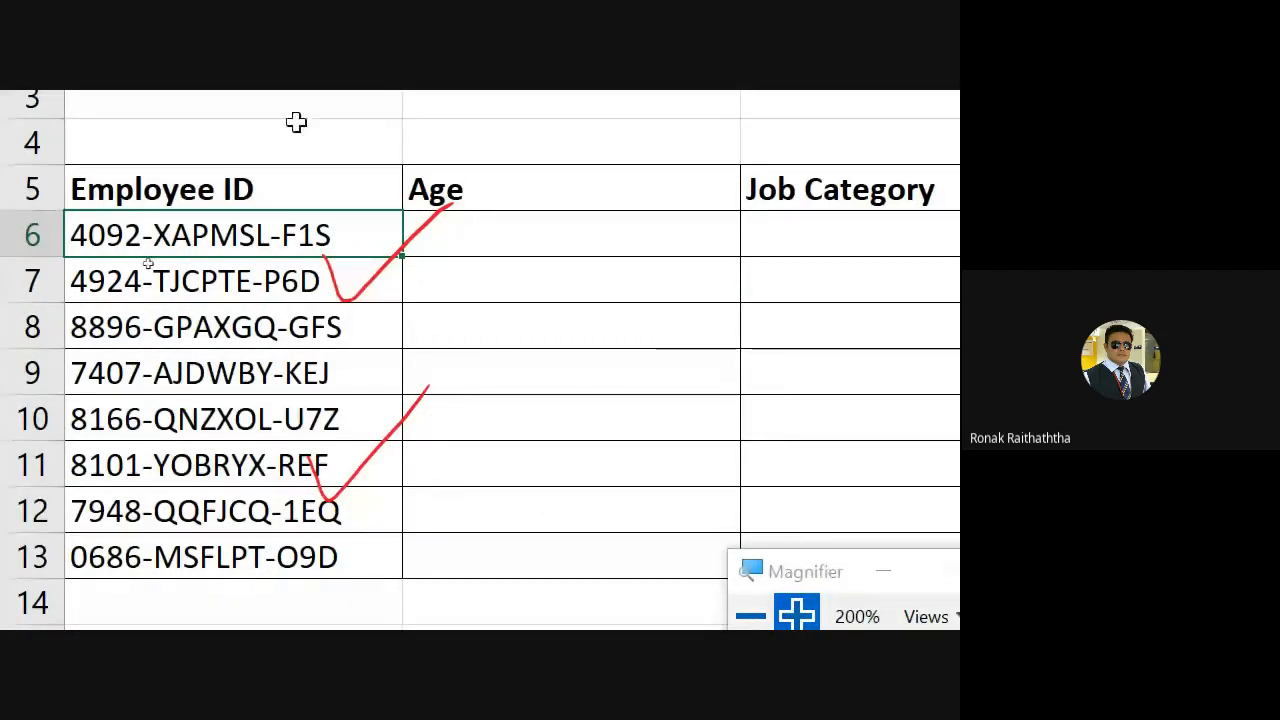
click(509, 228)
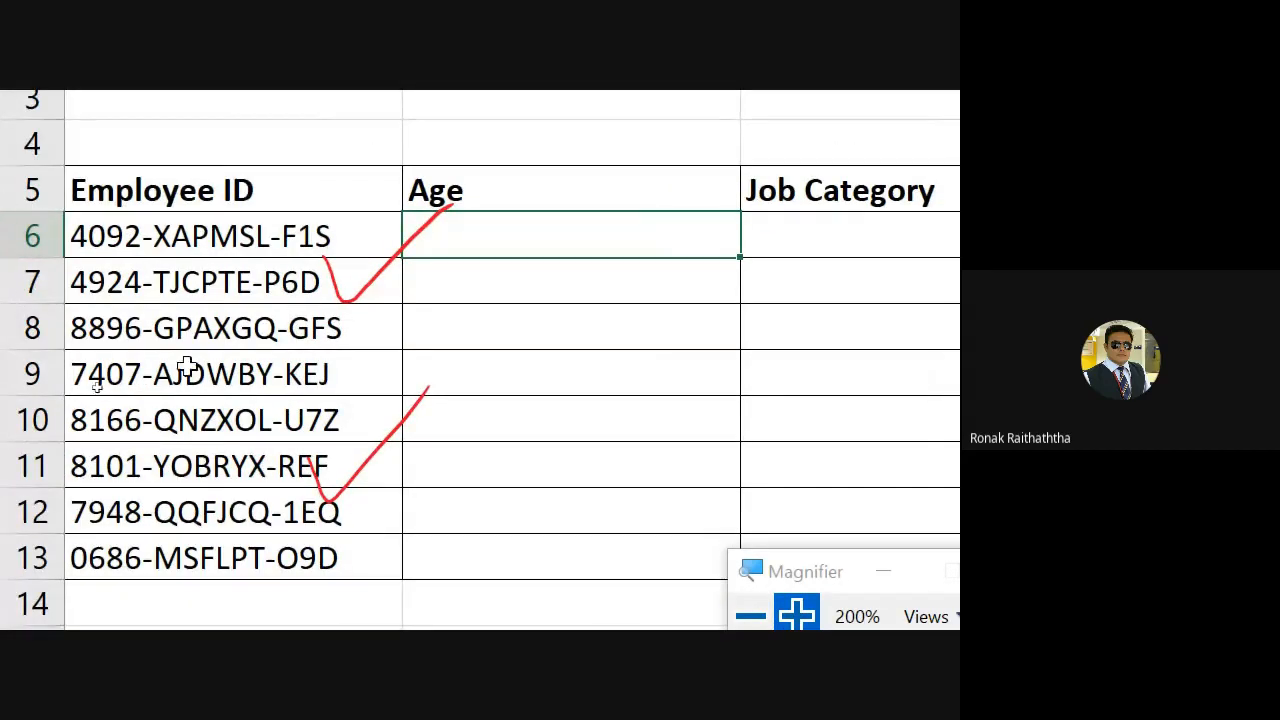
click(752, 617)
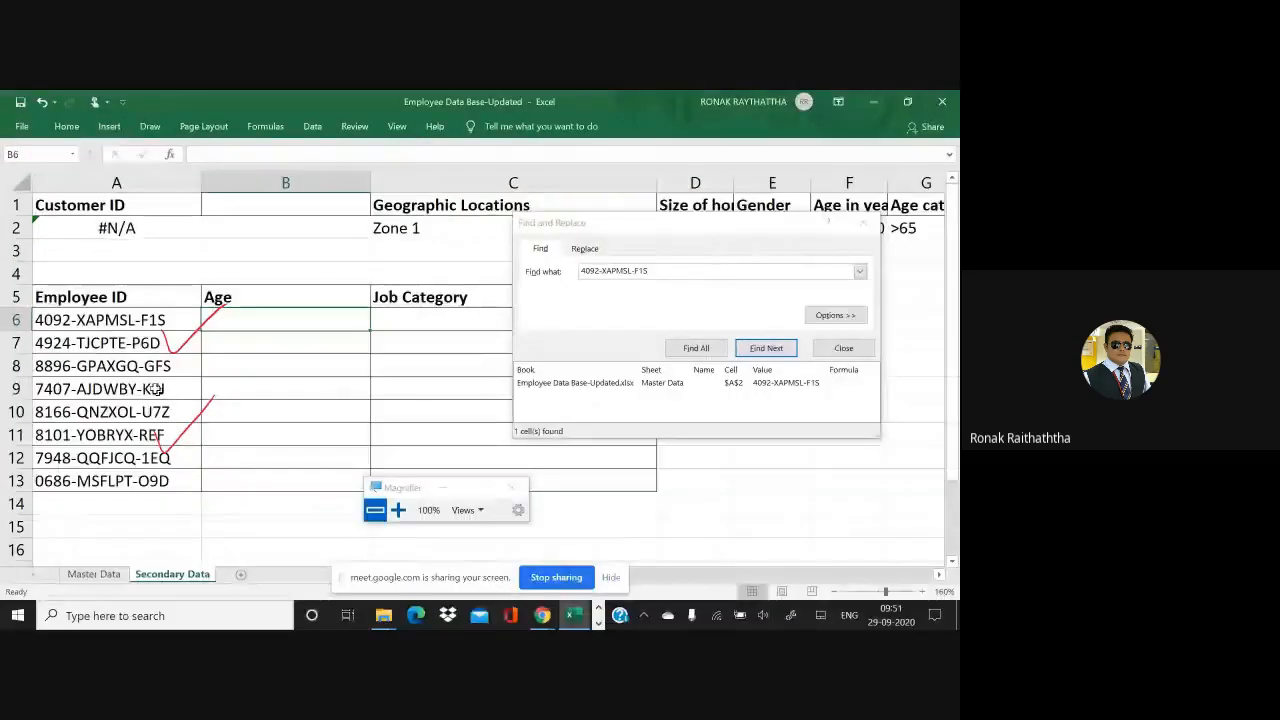
- Highlight the Employee ID text in cell A6 of Secondary Data and leave the cell unedited
click(260, 236)
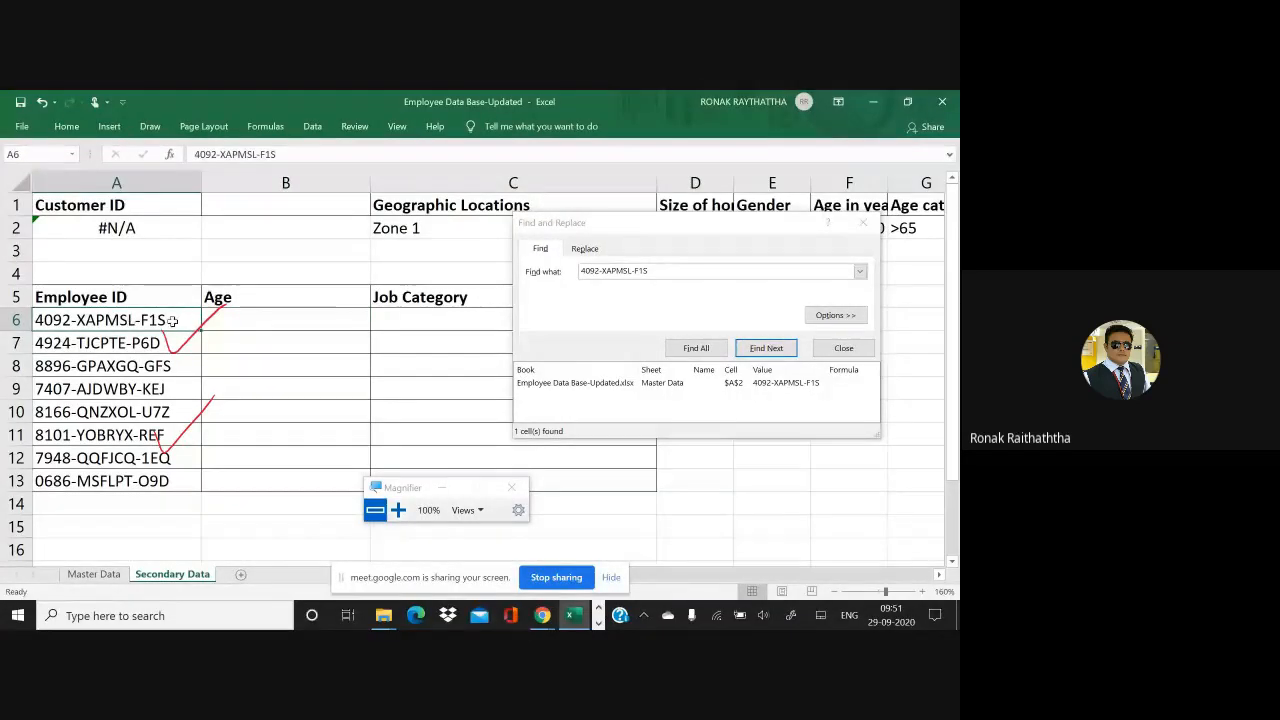
double_click(168, 319)
drag(168, 319, 22, 318)
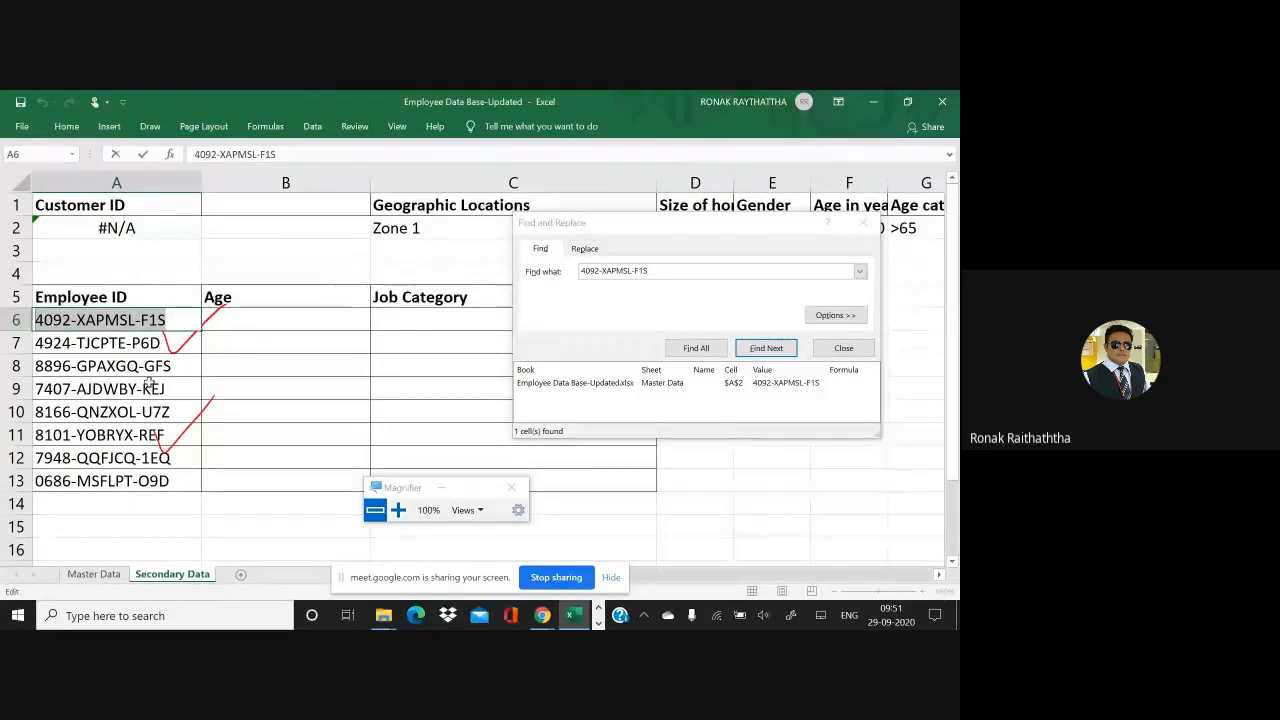
key(Escape)
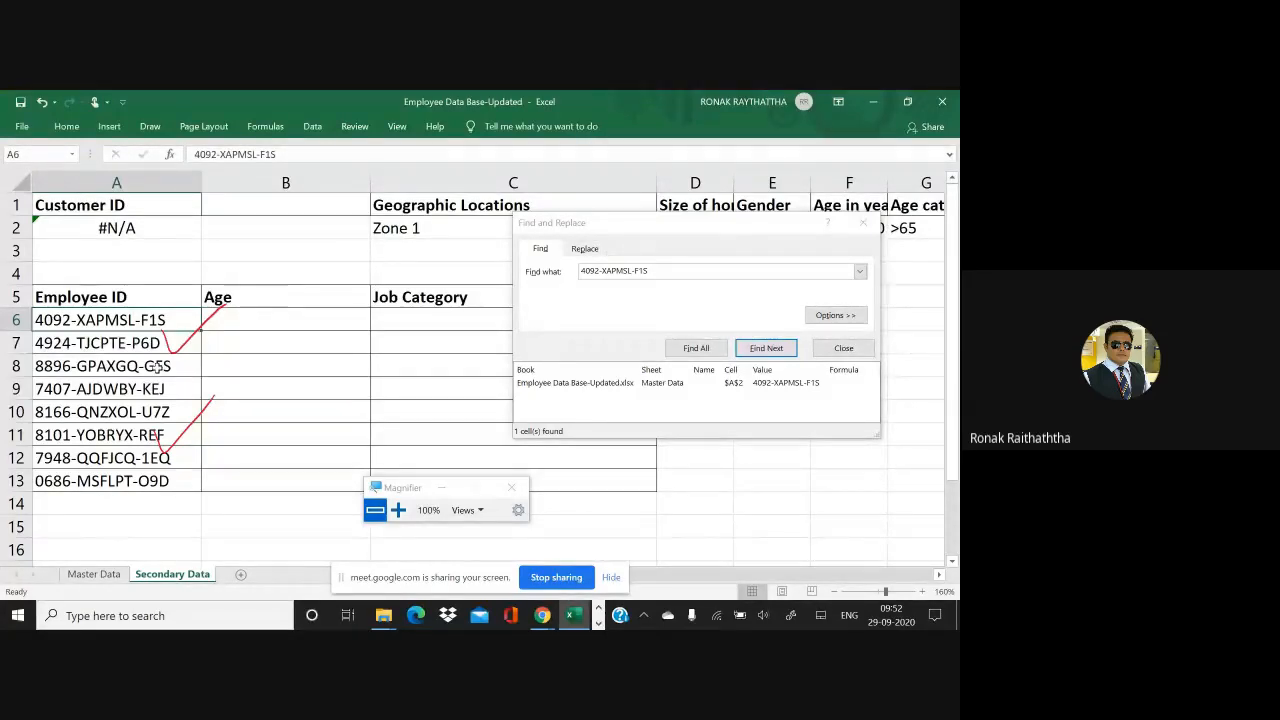
- Select the whole Employee ID column in Master Data and draw a red tick and long vertical red strokes over its entries
click(110, 579)
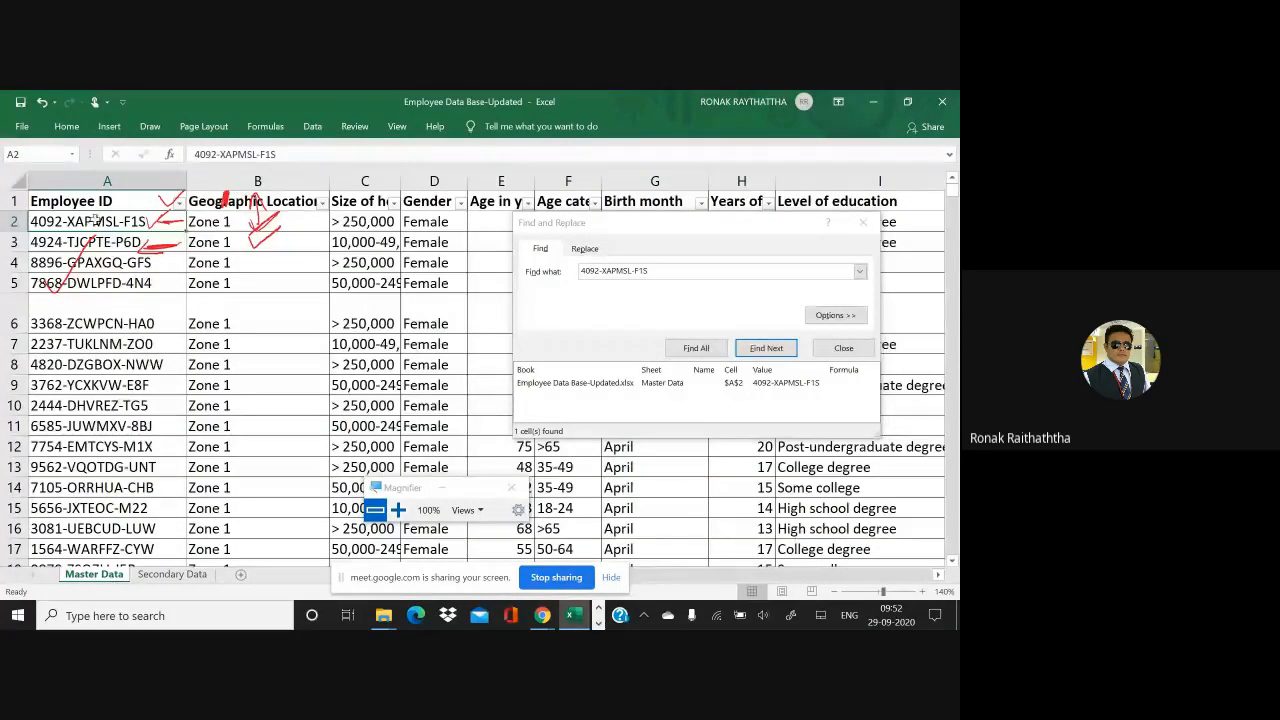
drag(97, 222, 120, 412)
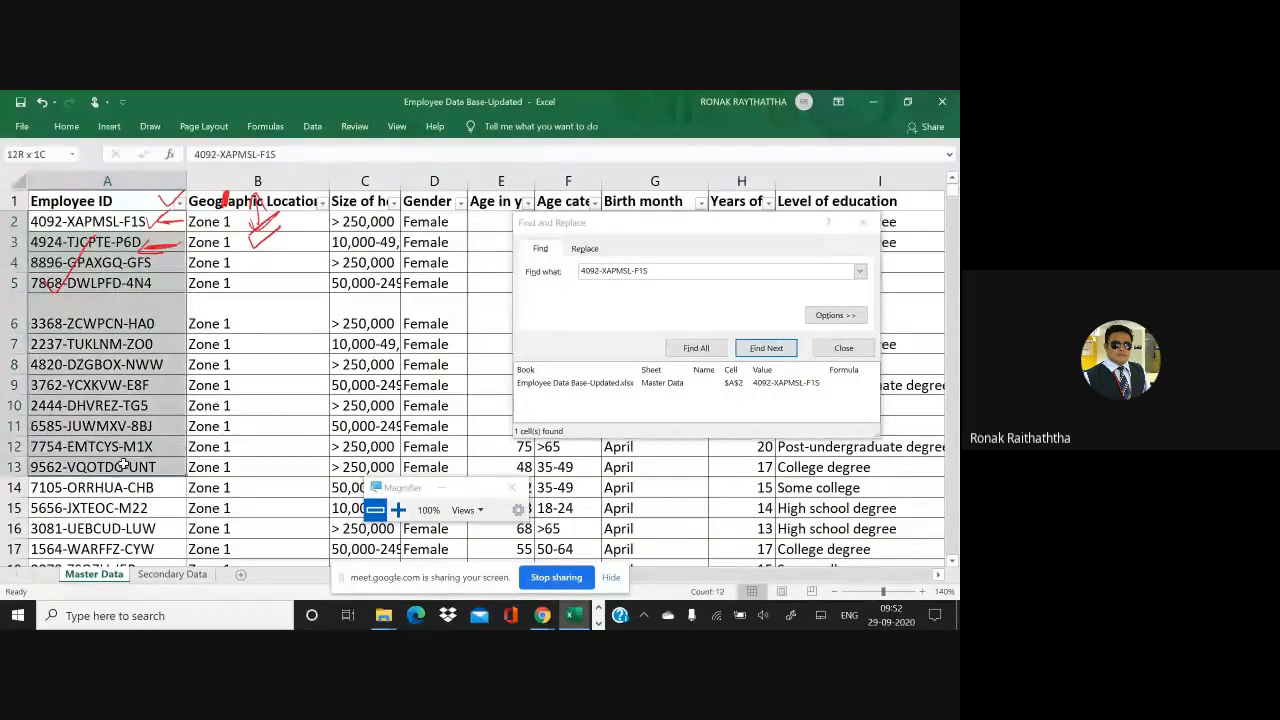
click(130, 297)
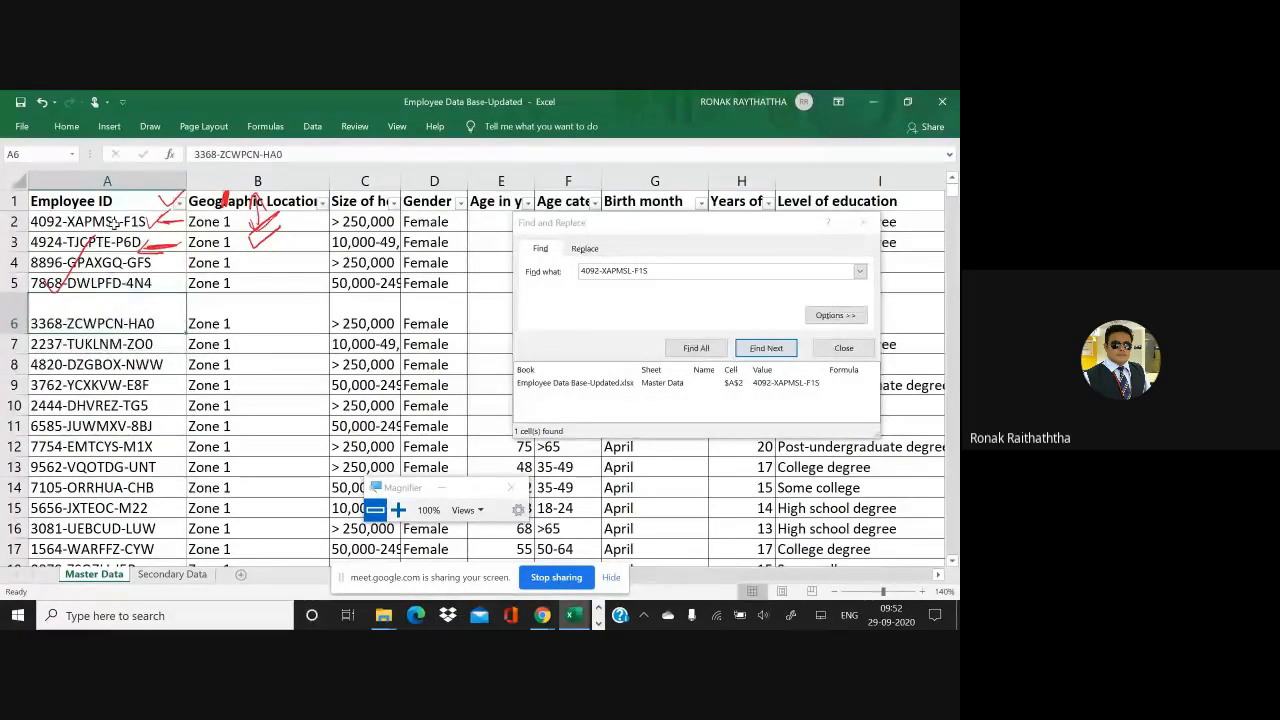
click(124, 178)
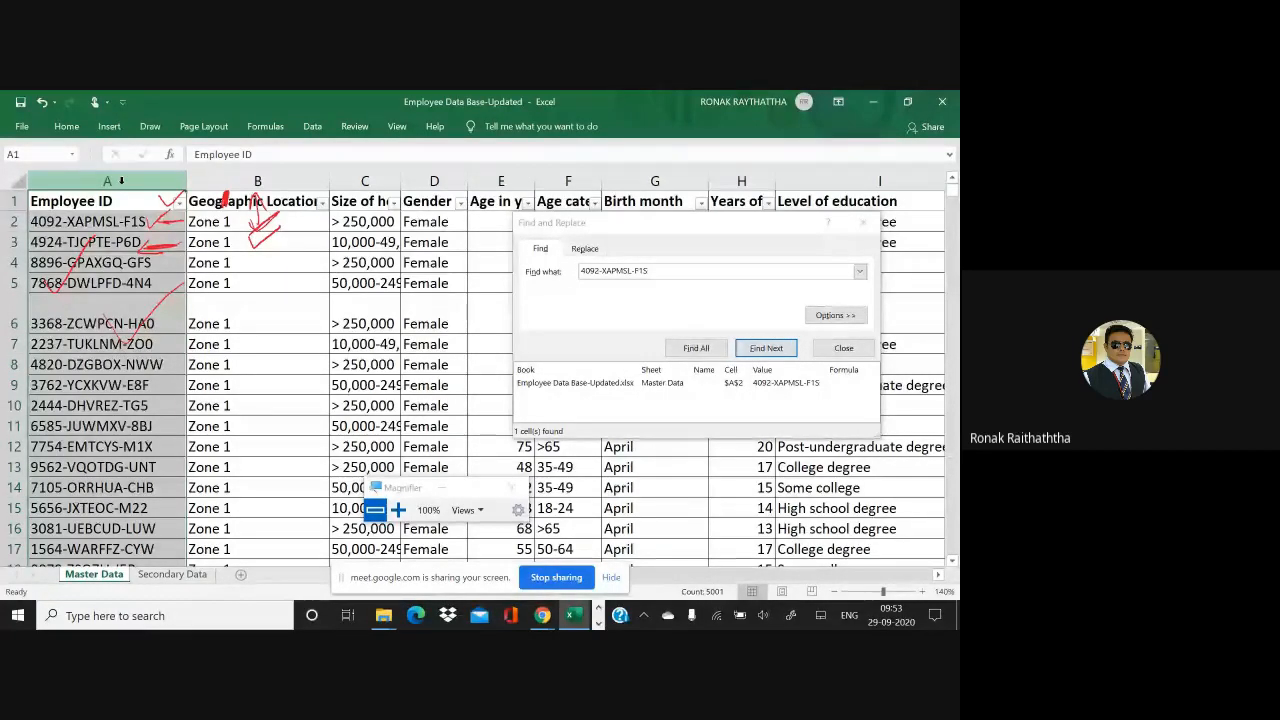
mouse_move(98, 264)
mouse_down()
mouse_move(73, 530)
mouse_move(129, 220)
mouse_up()
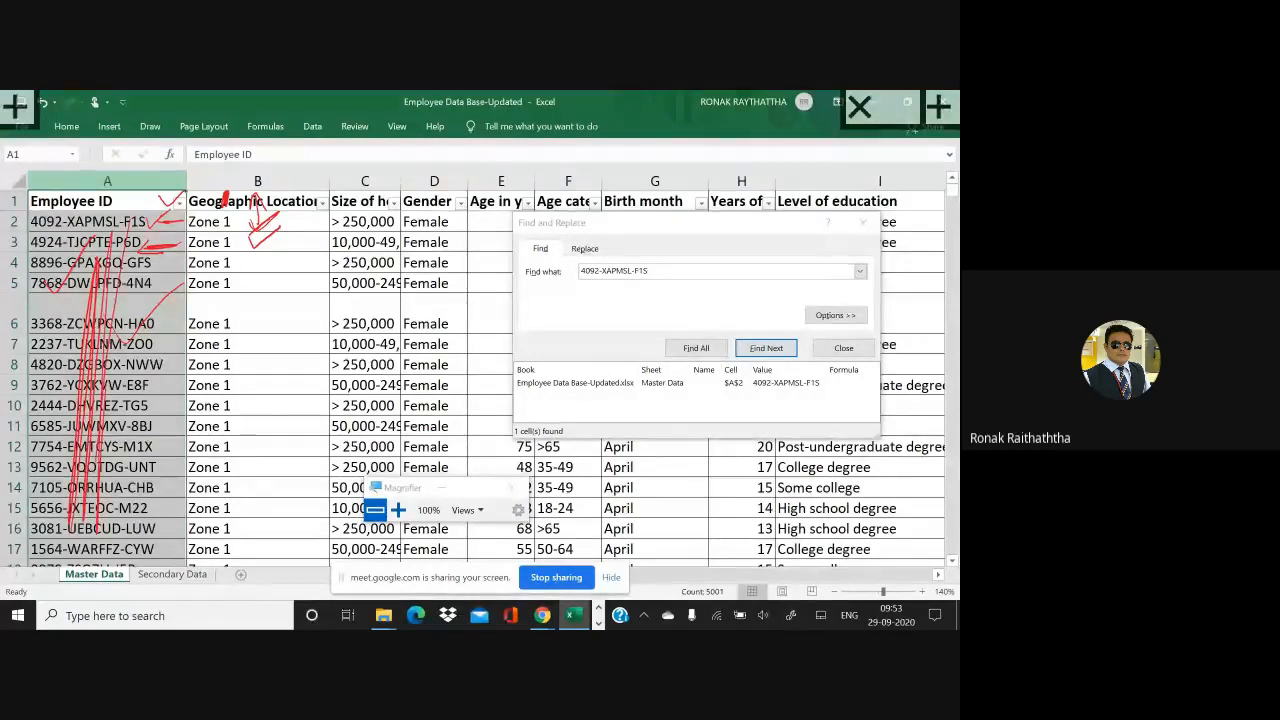
- Draw red horizontal strokes across the Master Data rows around row 6 and rows 10 to 11
drag(142, 314, 450, 322)
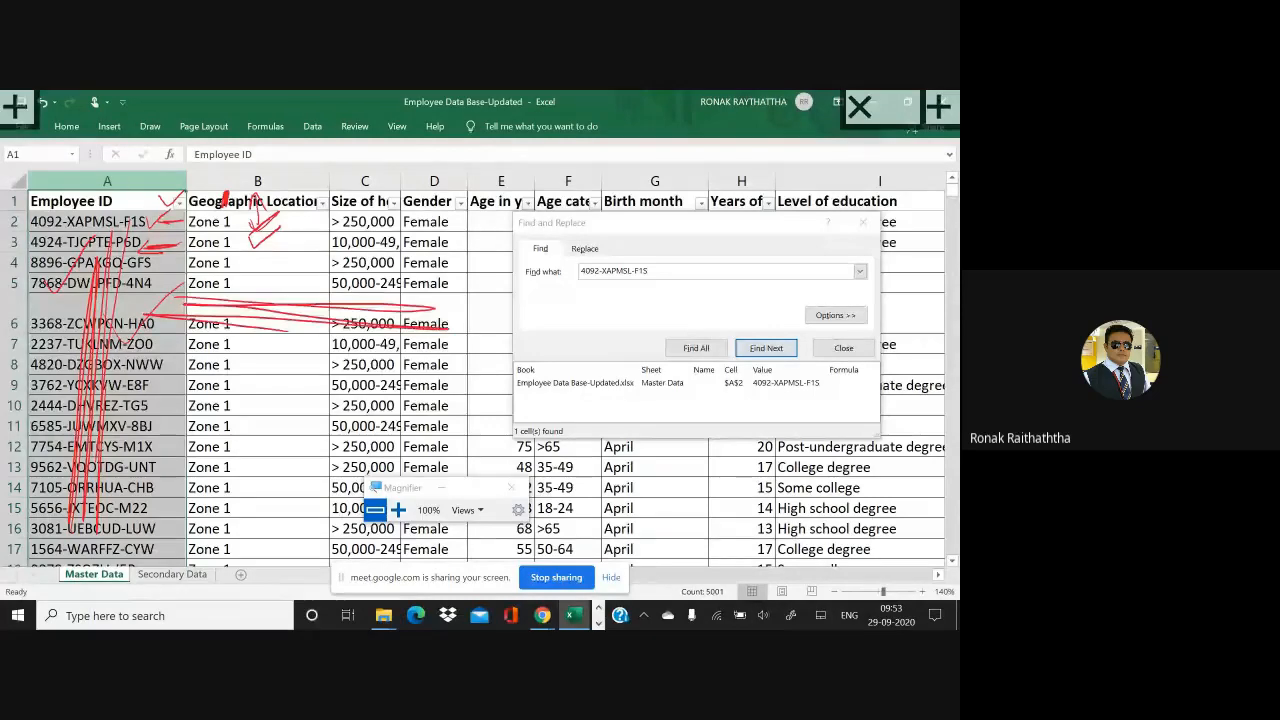
drag(216, 392, 500, 410)
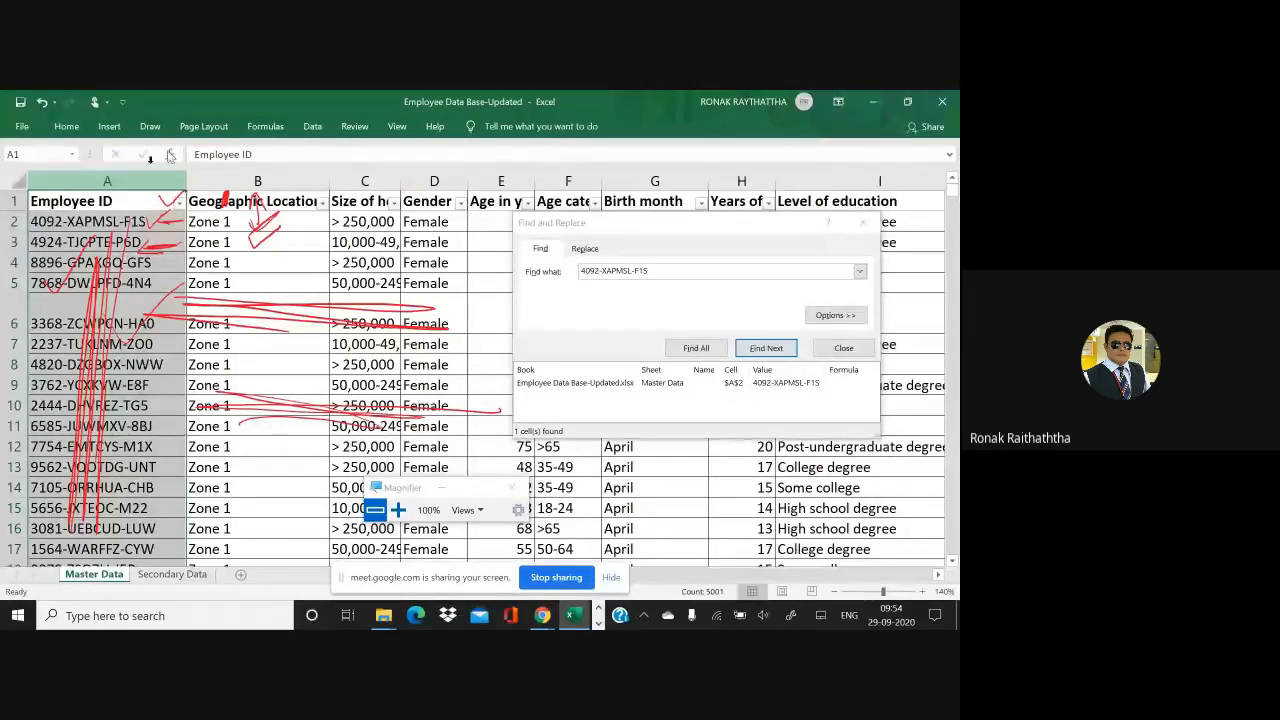
- Delete the group of red strokes over the Employee ID column and neighbouring rows, then select cell A5
click(120, 231)
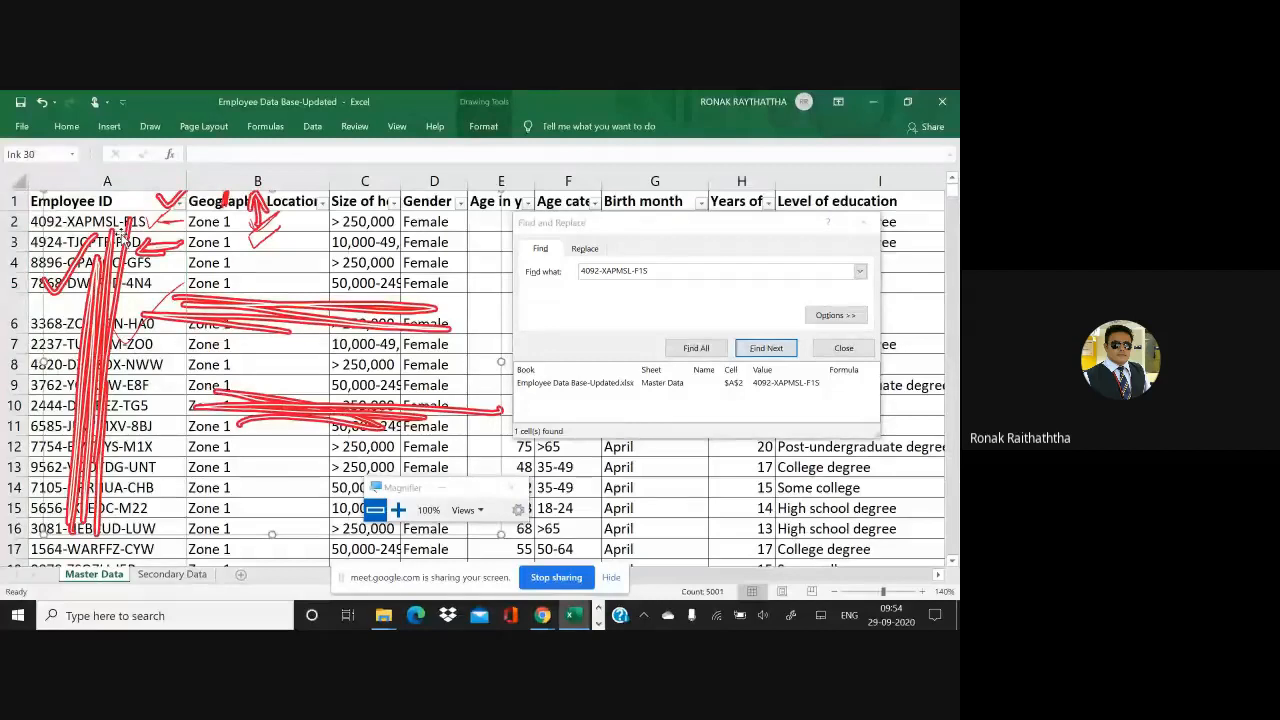
key(Delete)
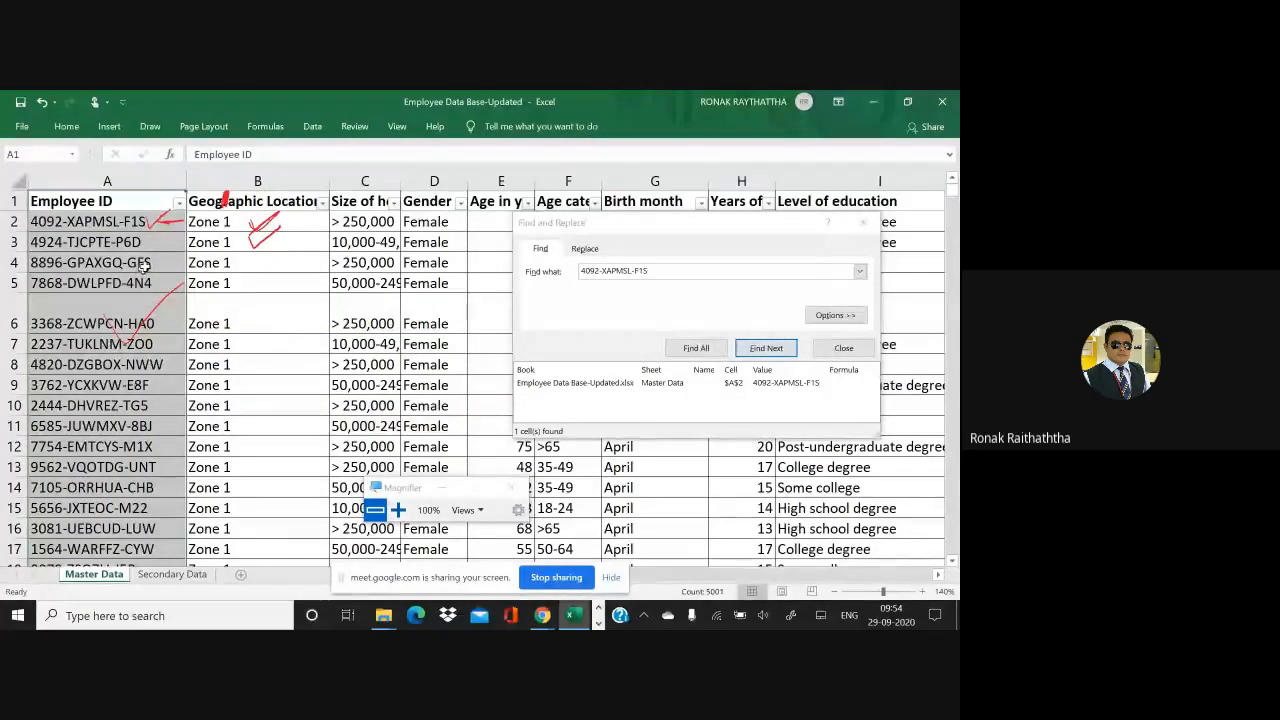
click(117, 181)
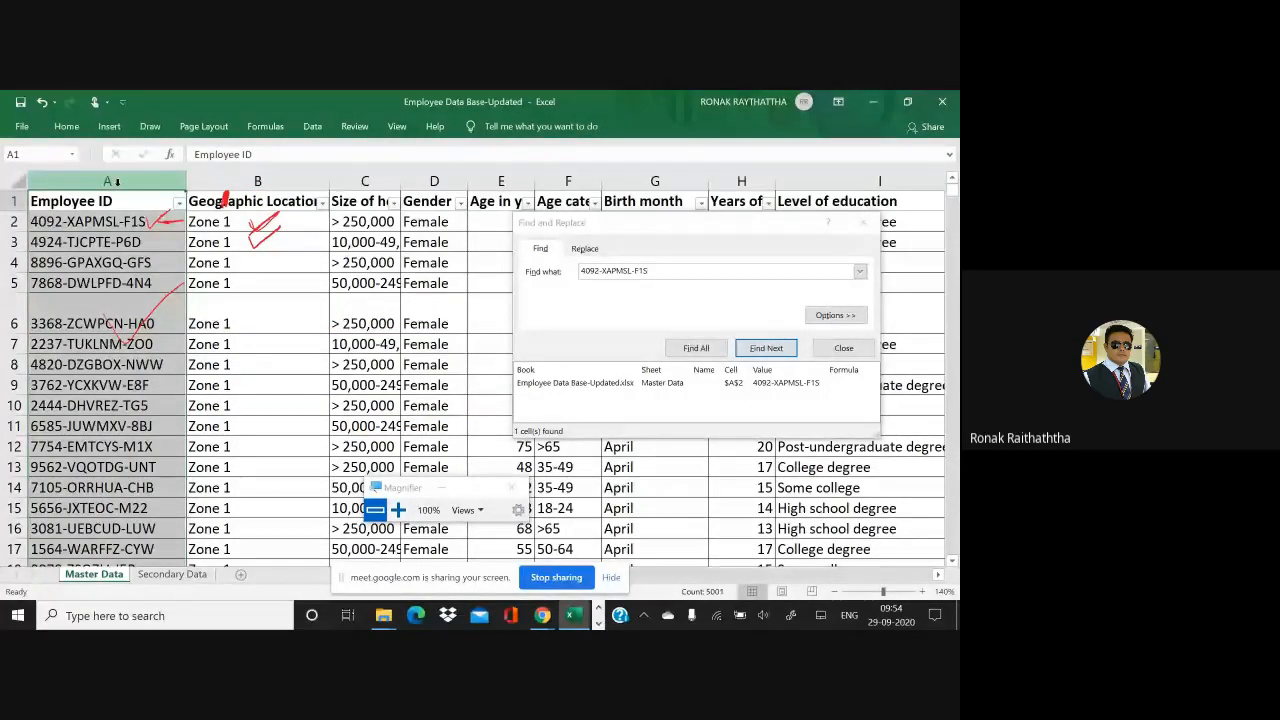
click(122, 277)
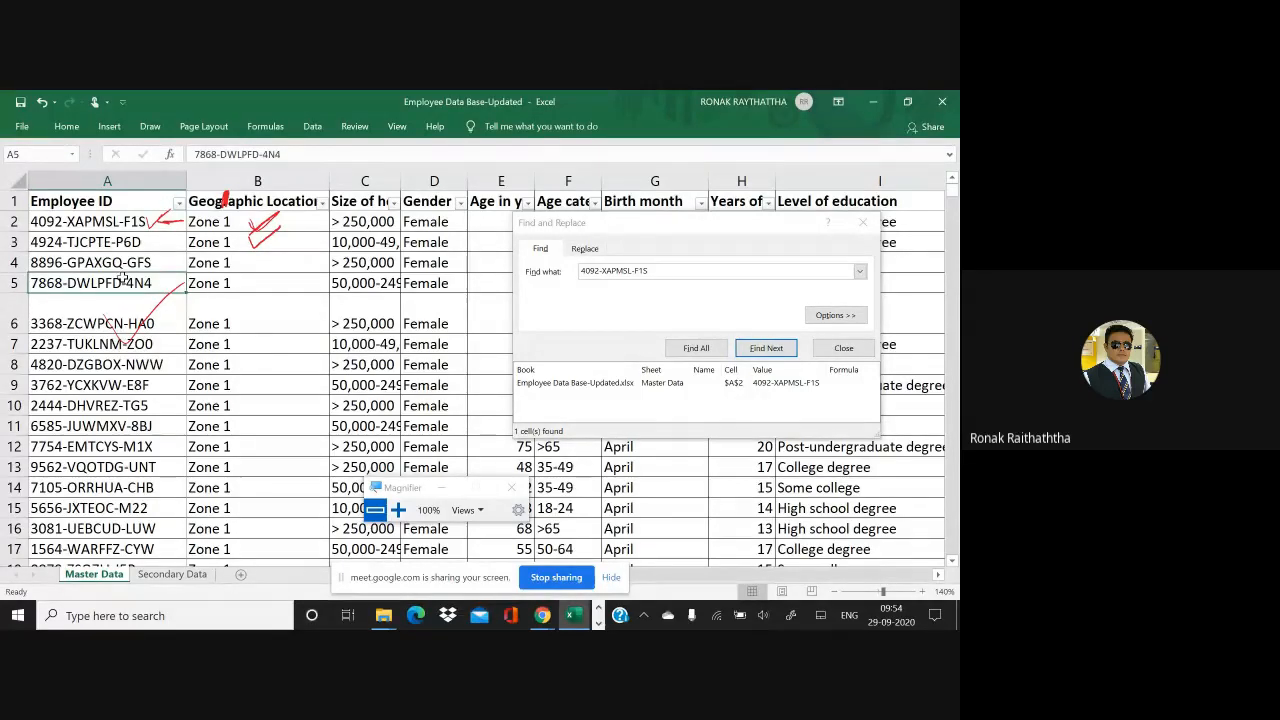
- Examine the empty Age cell B6 and the Employee ID list of Secondary Data at 200% magnification, then return to 100%
click(172, 574)
click(246, 318)
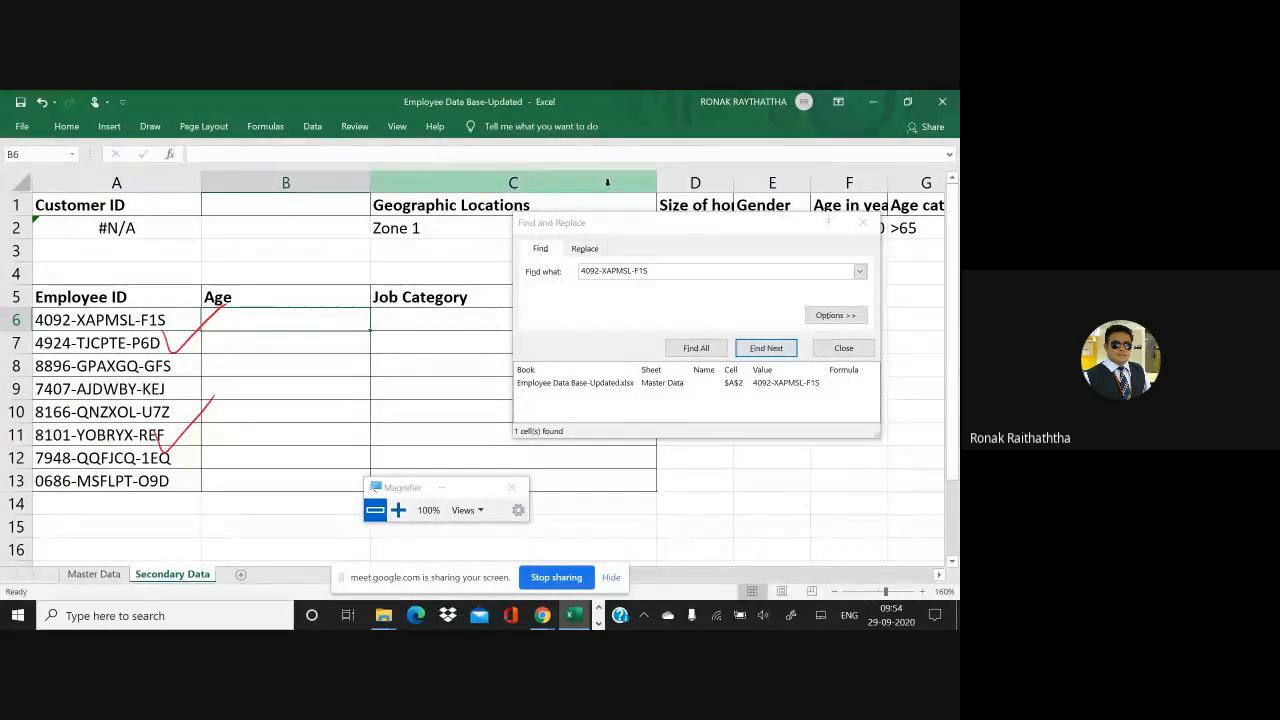
click(398, 511)
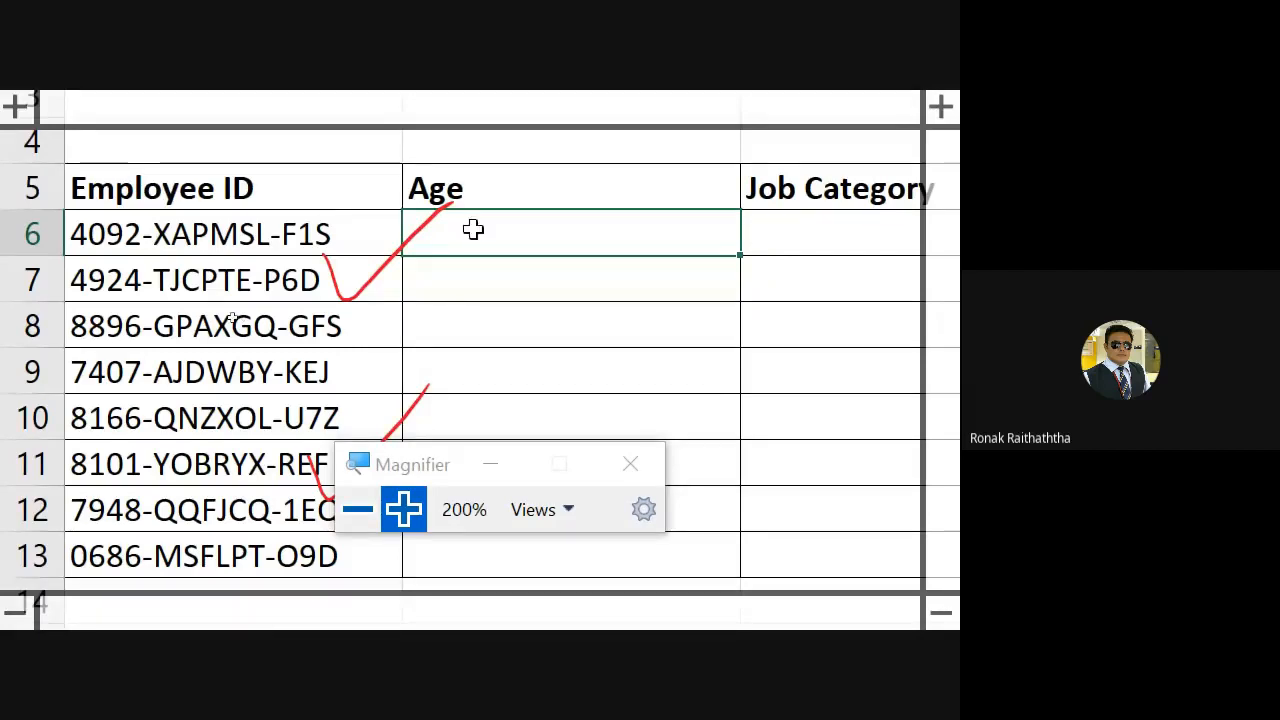
click(362, 512)
click(272, 510)
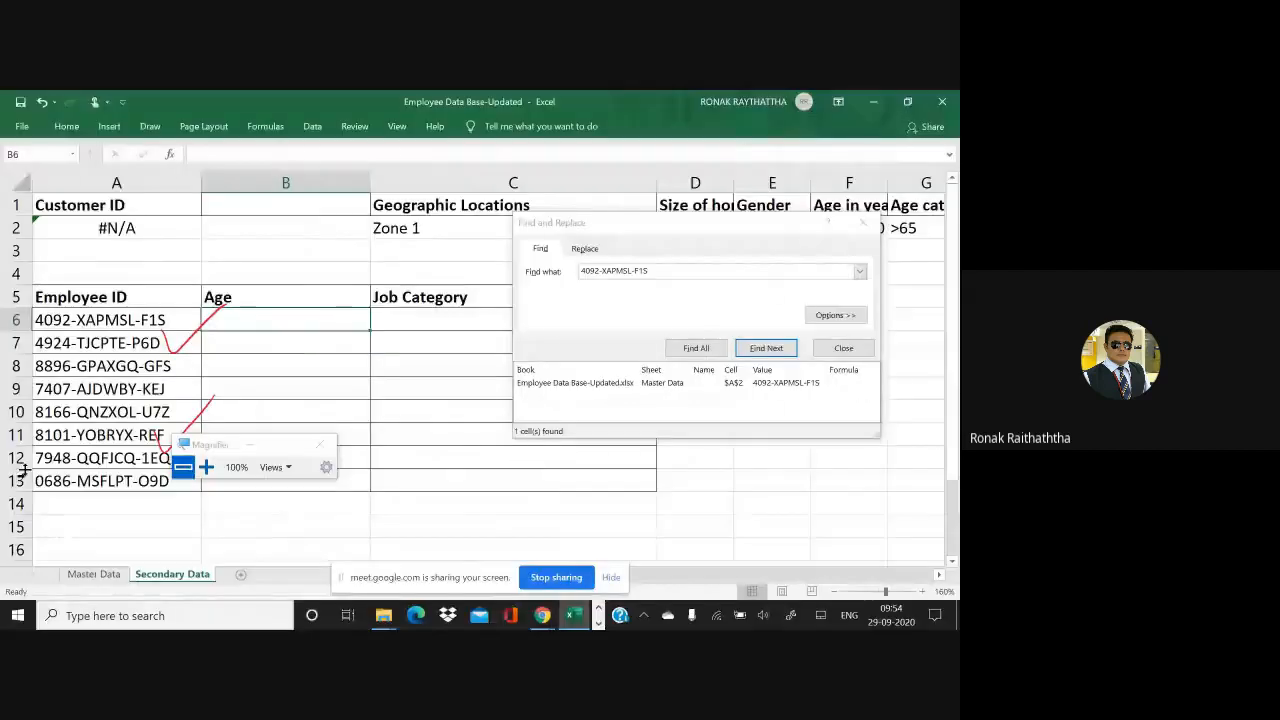
- Select the whole Employee ID column in Master Data and draw red horizontal strokes between rows 3 and 4, across to Gender
click(94, 574)
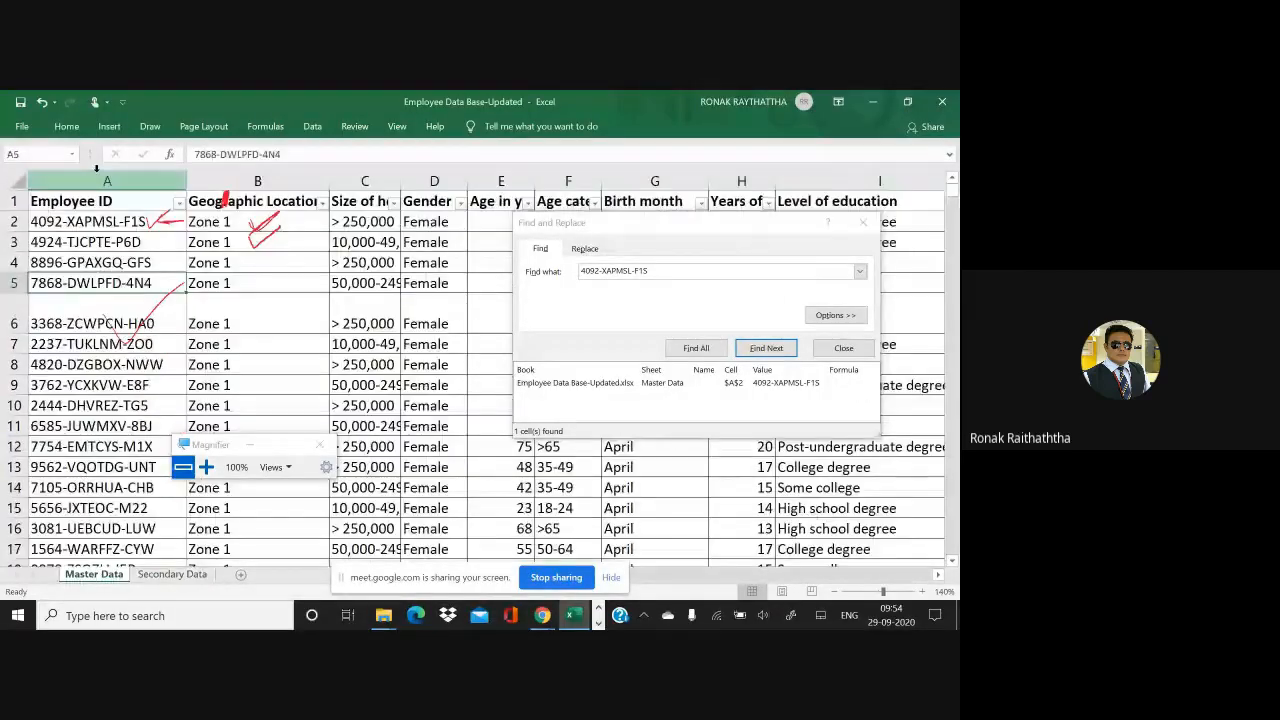
click(105, 180)
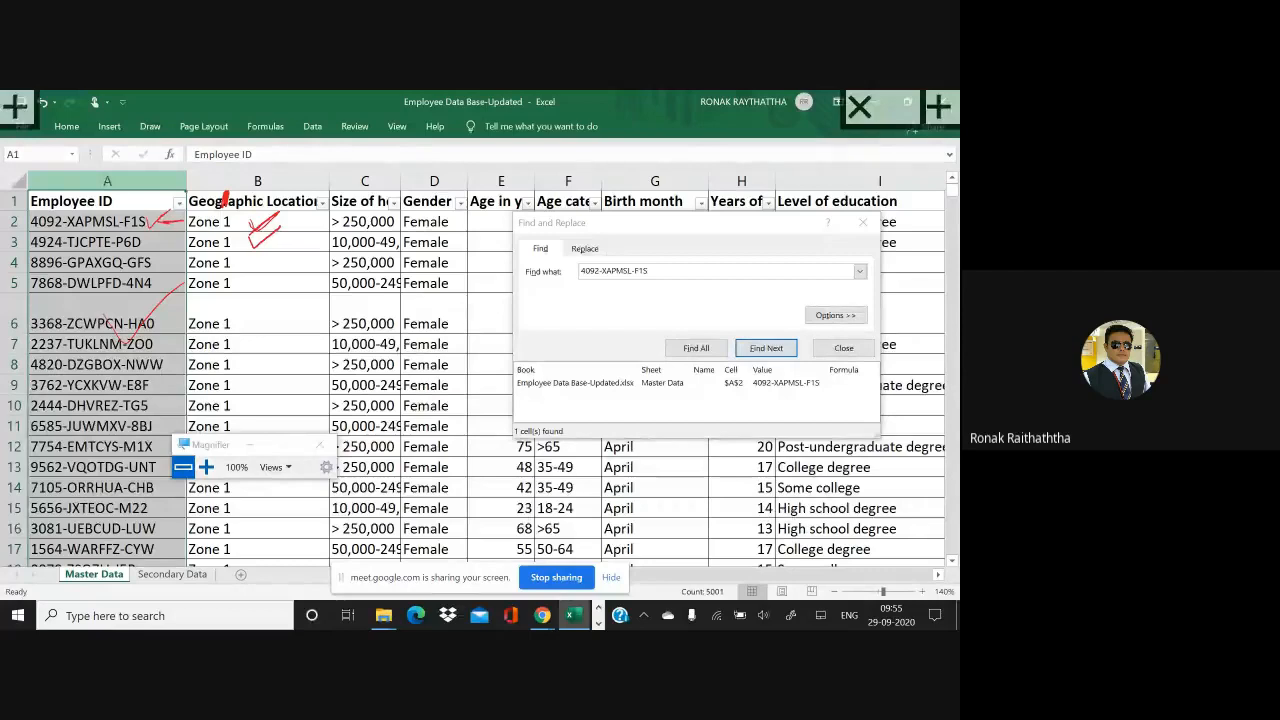
drag(186, 256, 462, 242)
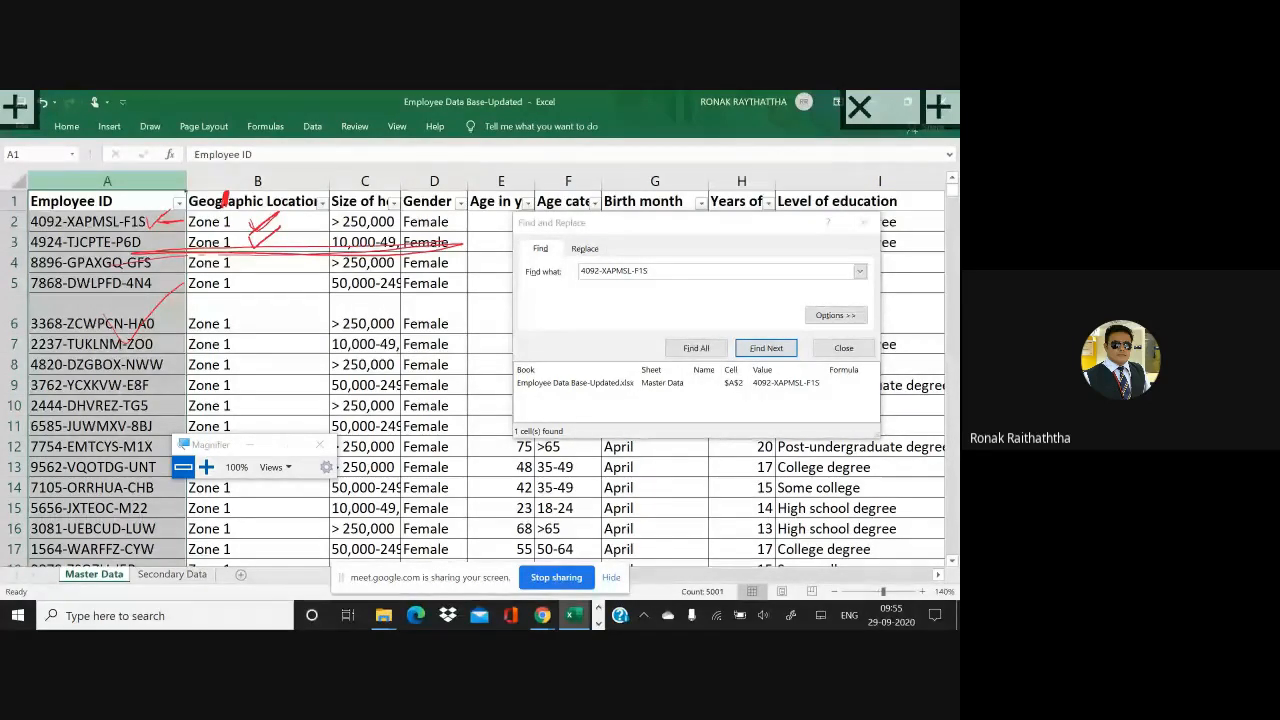
- Open Secondary Data, switch to Google Meet to read the class's chat replies, and return to the Excel workbook
click(180, 575)
key(alt+Tab)
key(Tab)
key(Tab)
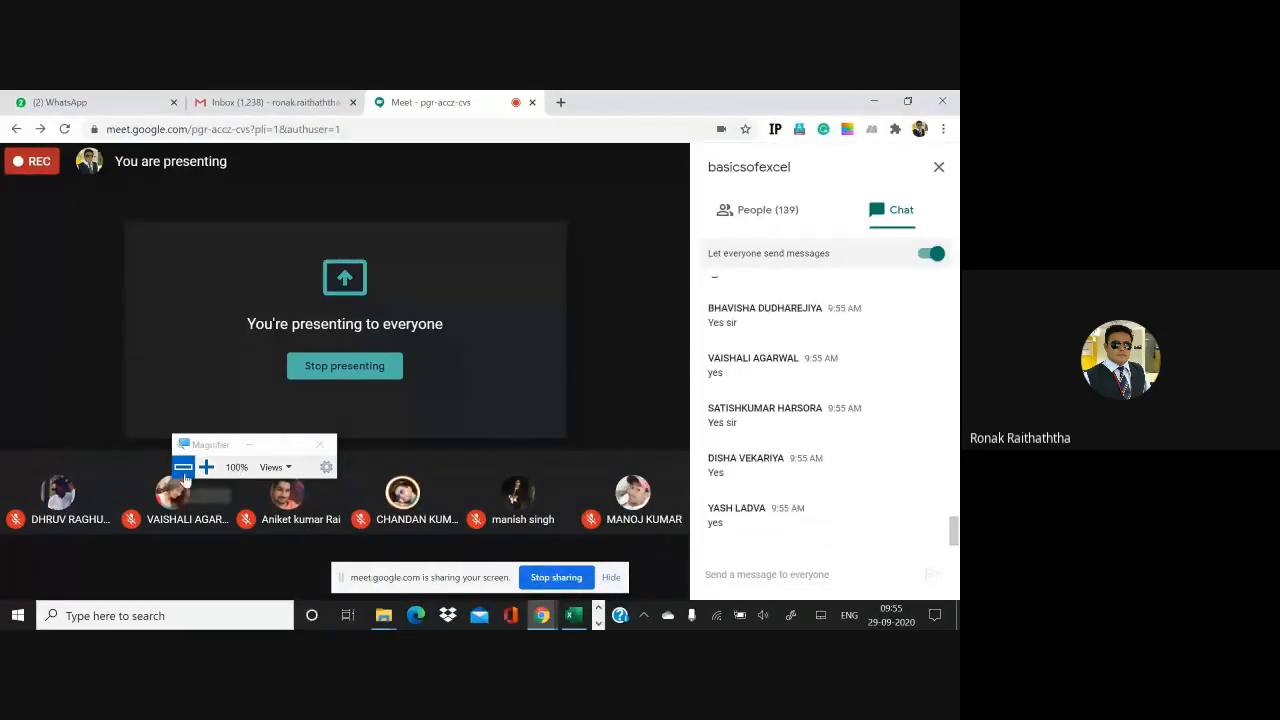
key(alt+Tab)
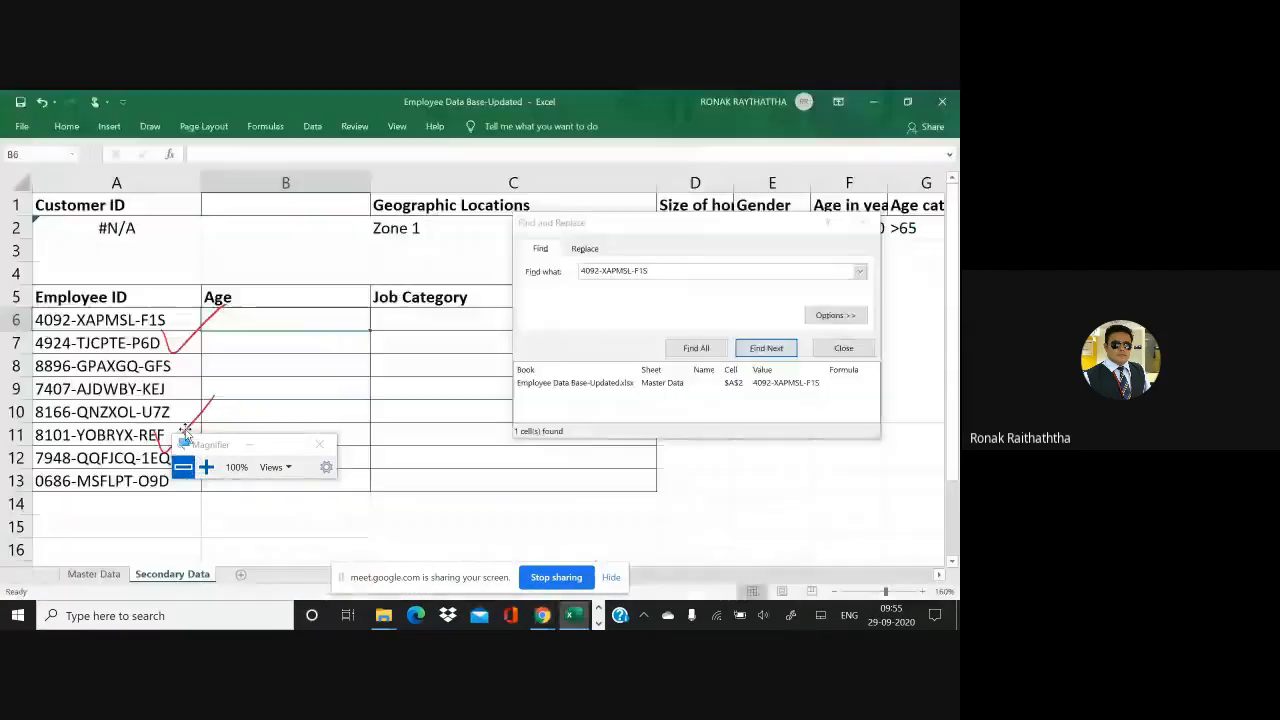
- Magnify Secondary Data to 200% and delete the red tick overlapping cell B6
click(206, 467)
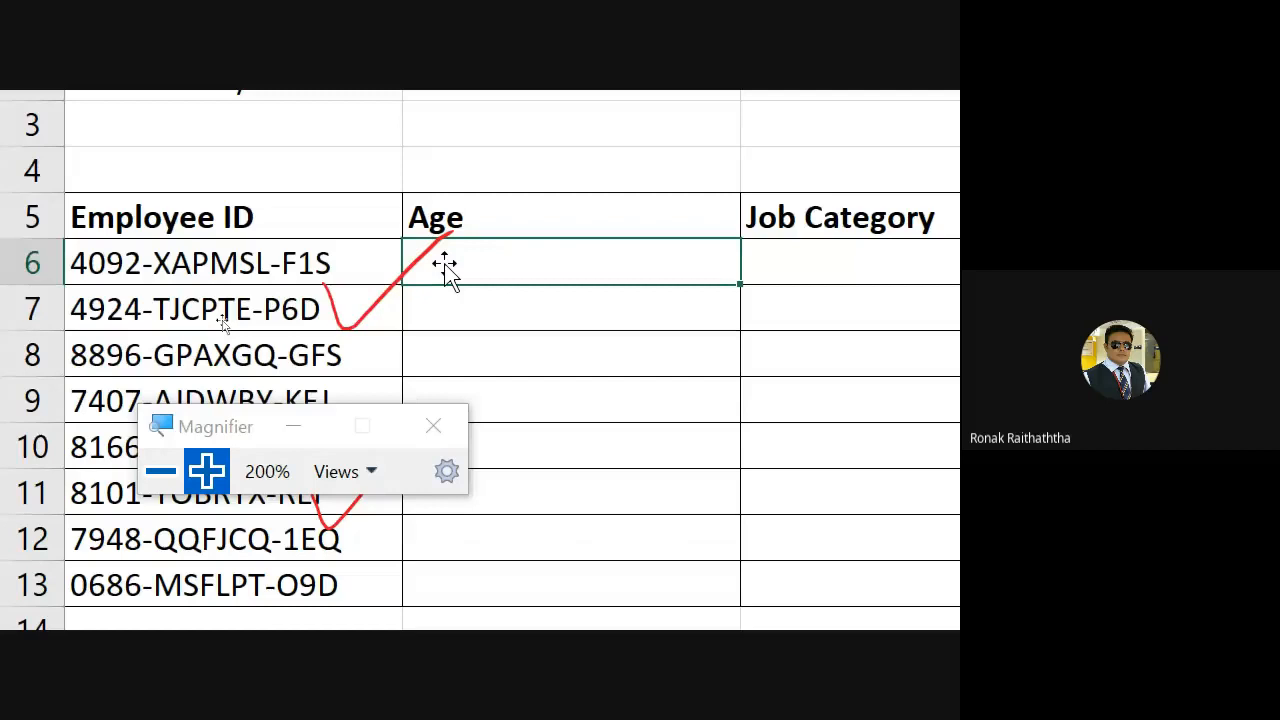
click(445, 265)
key(Delete)
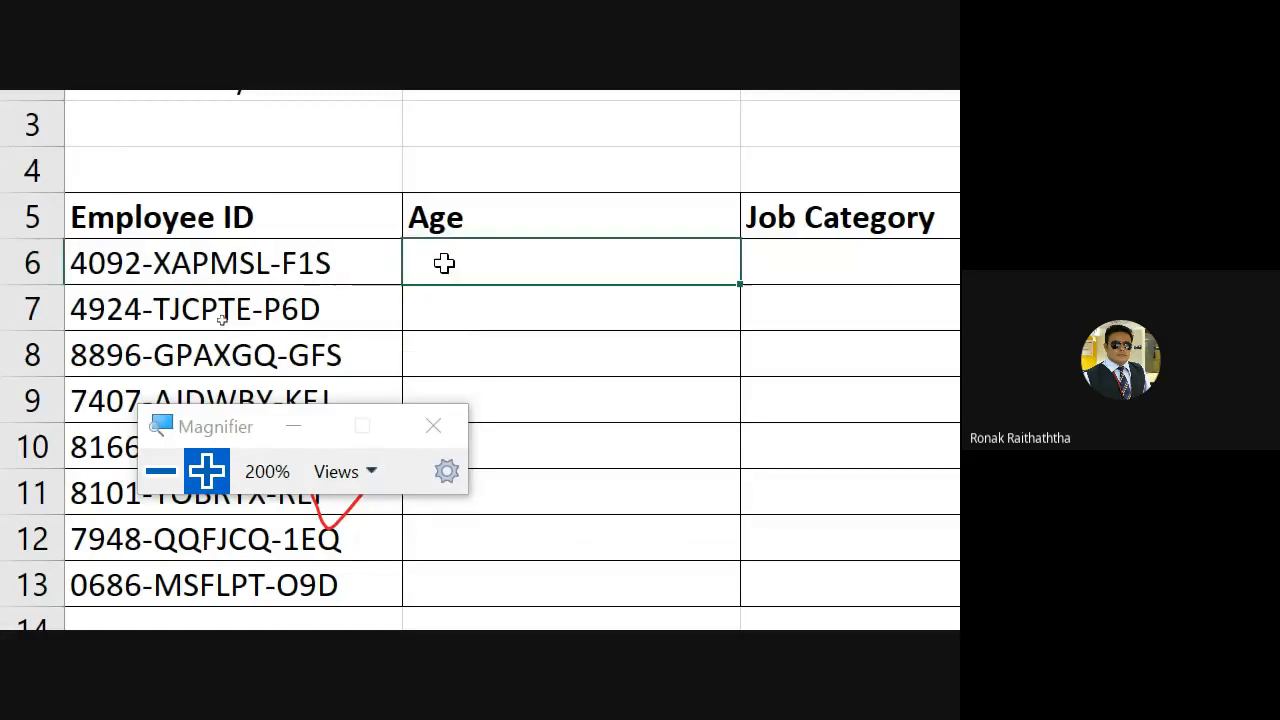
- Begin a VLOOKUP formula in the first Age cell, B6, by entering "=vlookup("
double_click(444, 263)
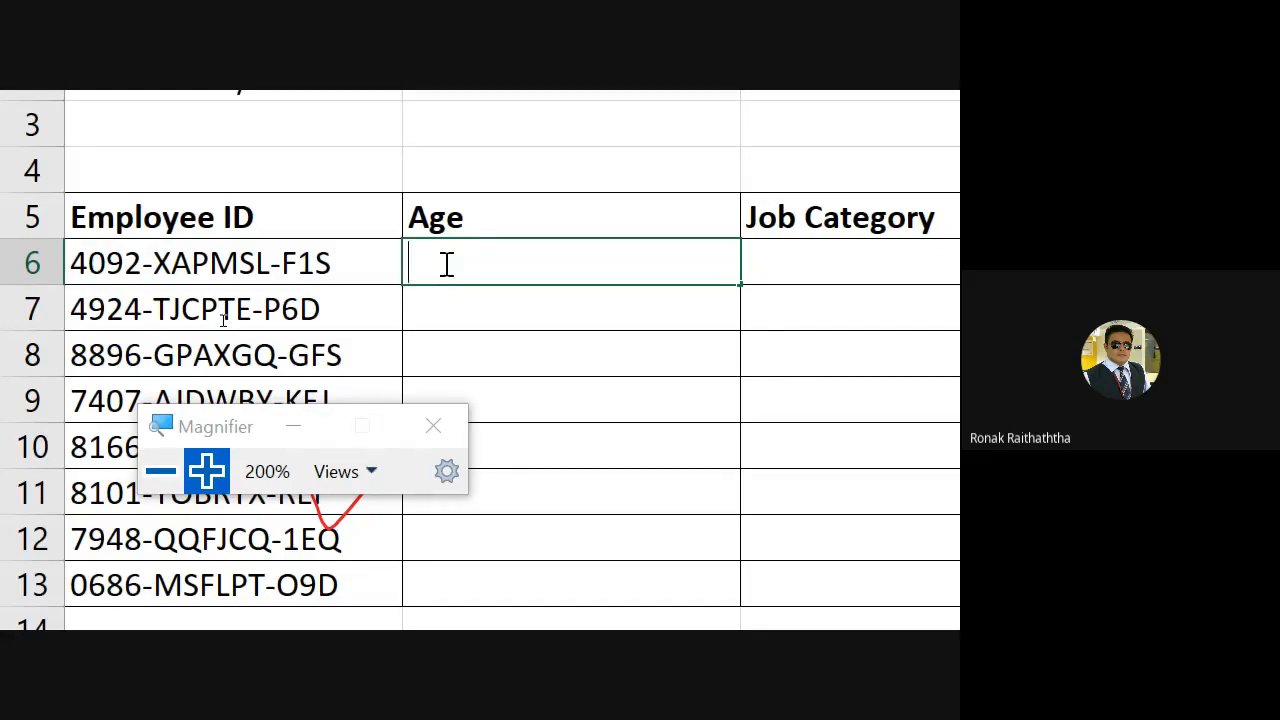
text(=)
text(vloo)
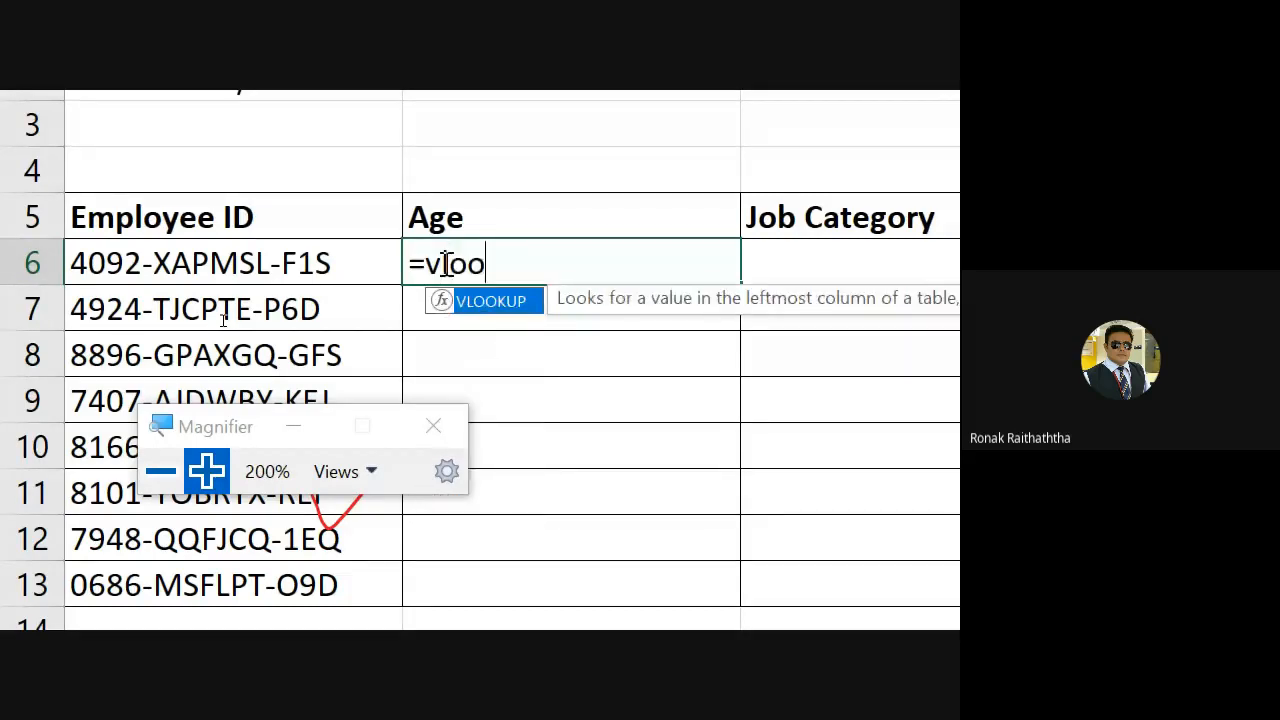
text(kup()
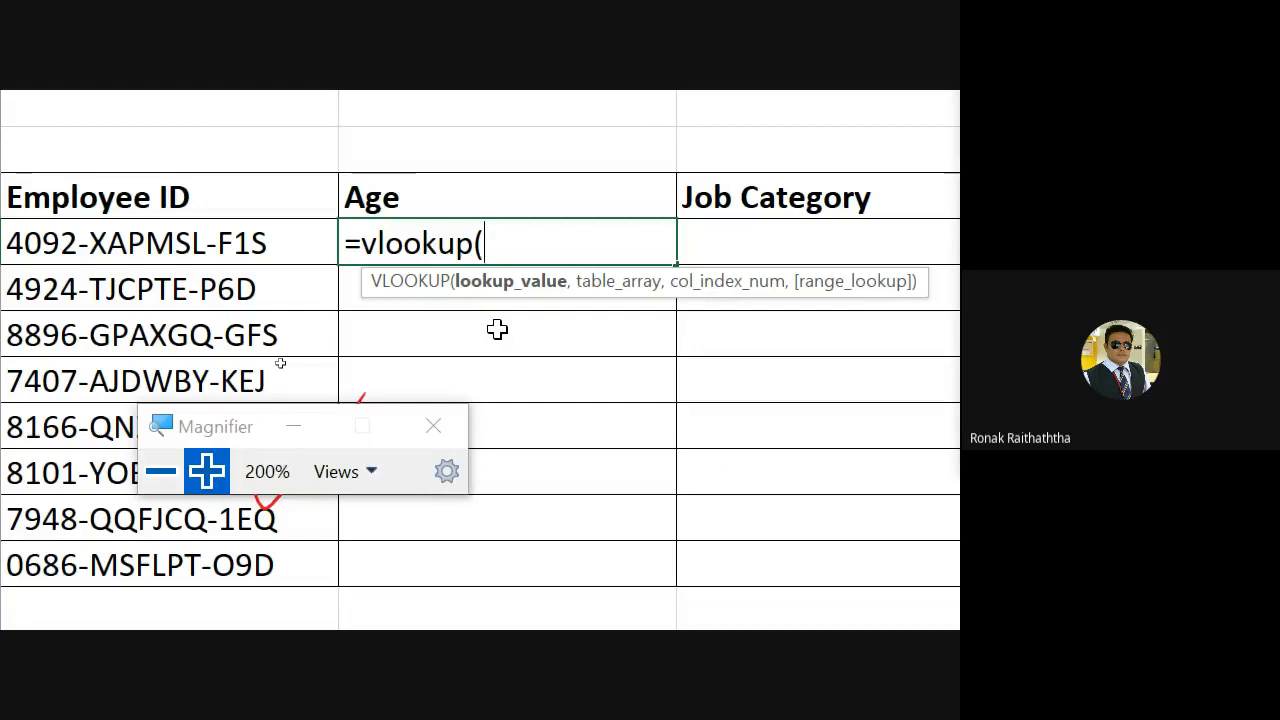
- Mark the Employee ID in A6 with a red tick and use A6 as the formula's lookup value, followed by a comma
drag(276, 258, 312, 230)
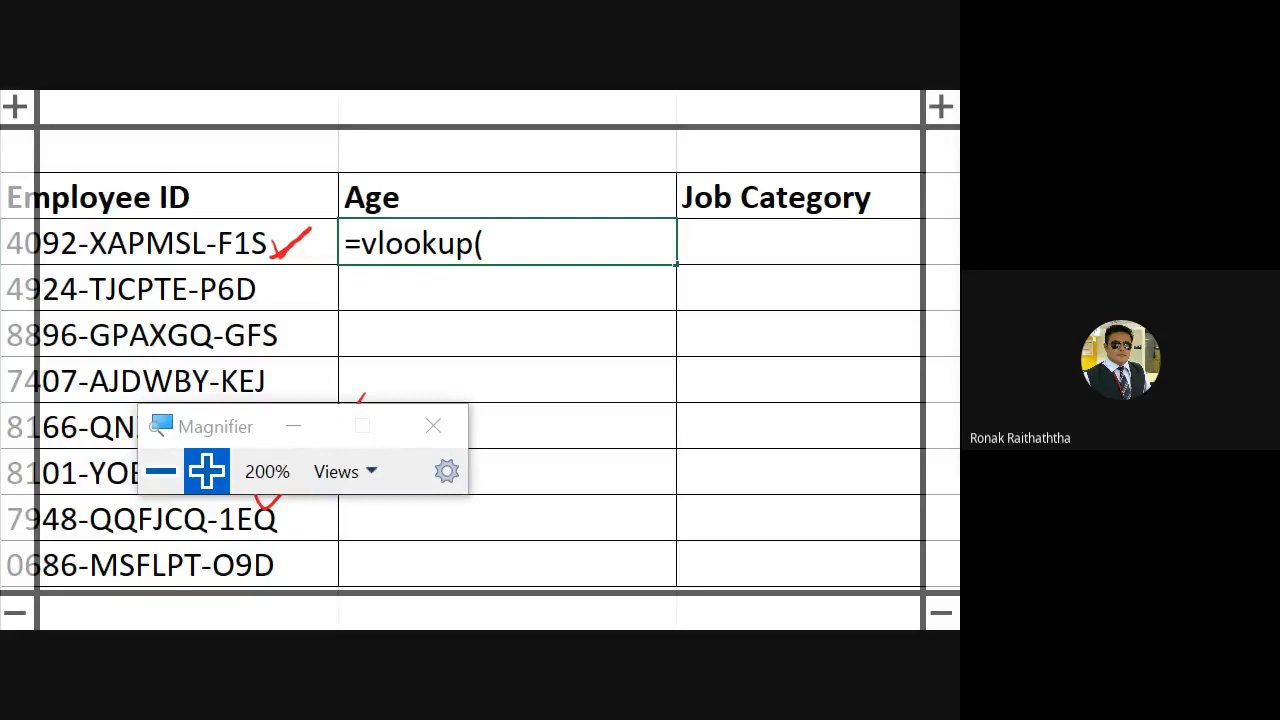
click(509, 250)
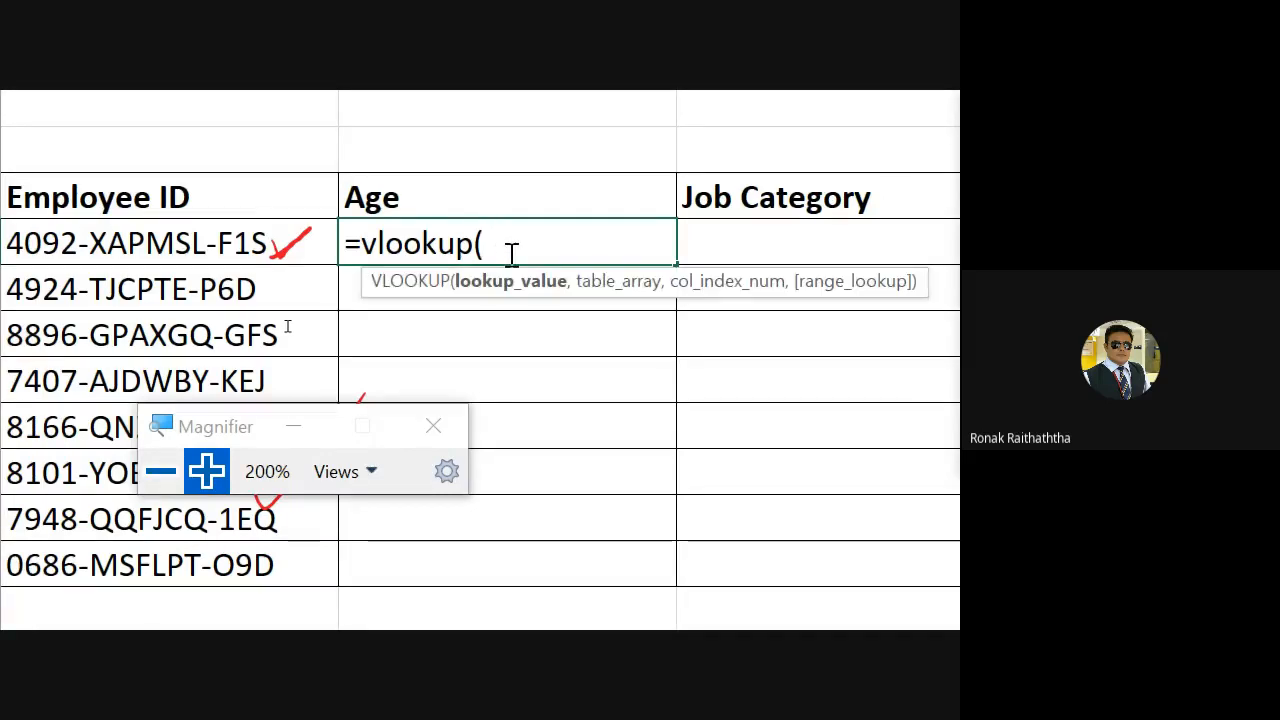
click(160, 245)
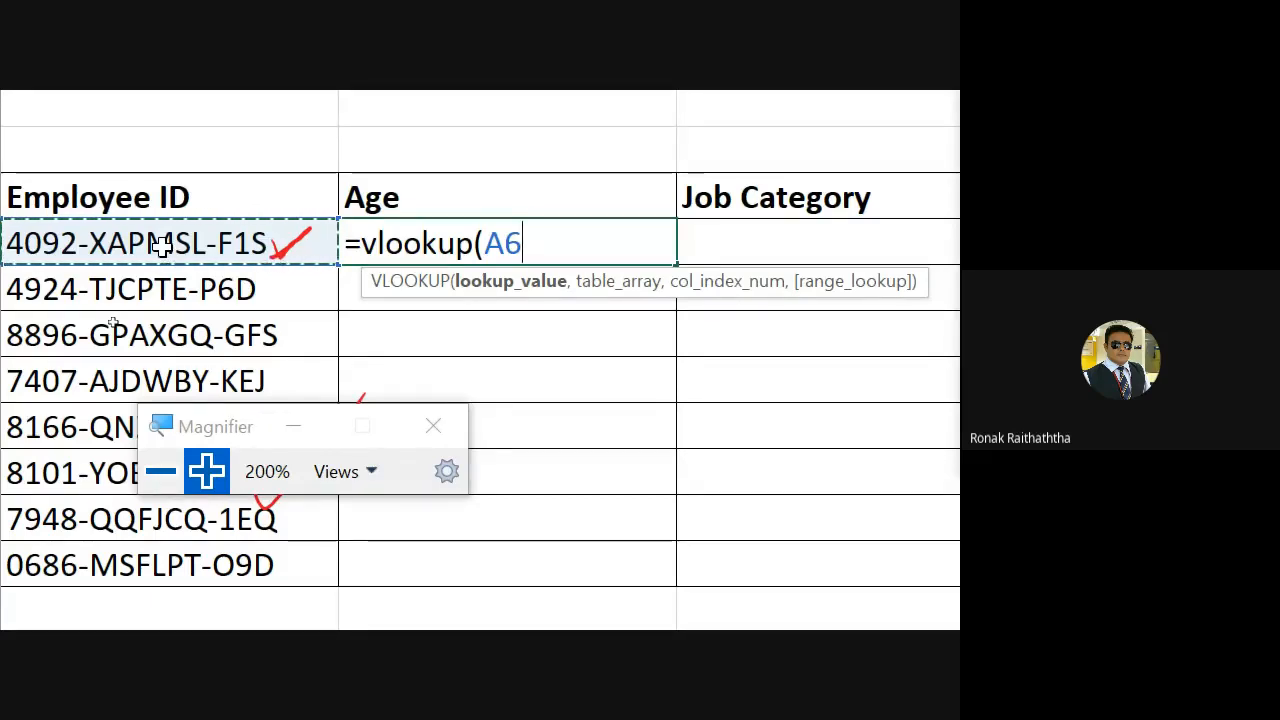
text(,)
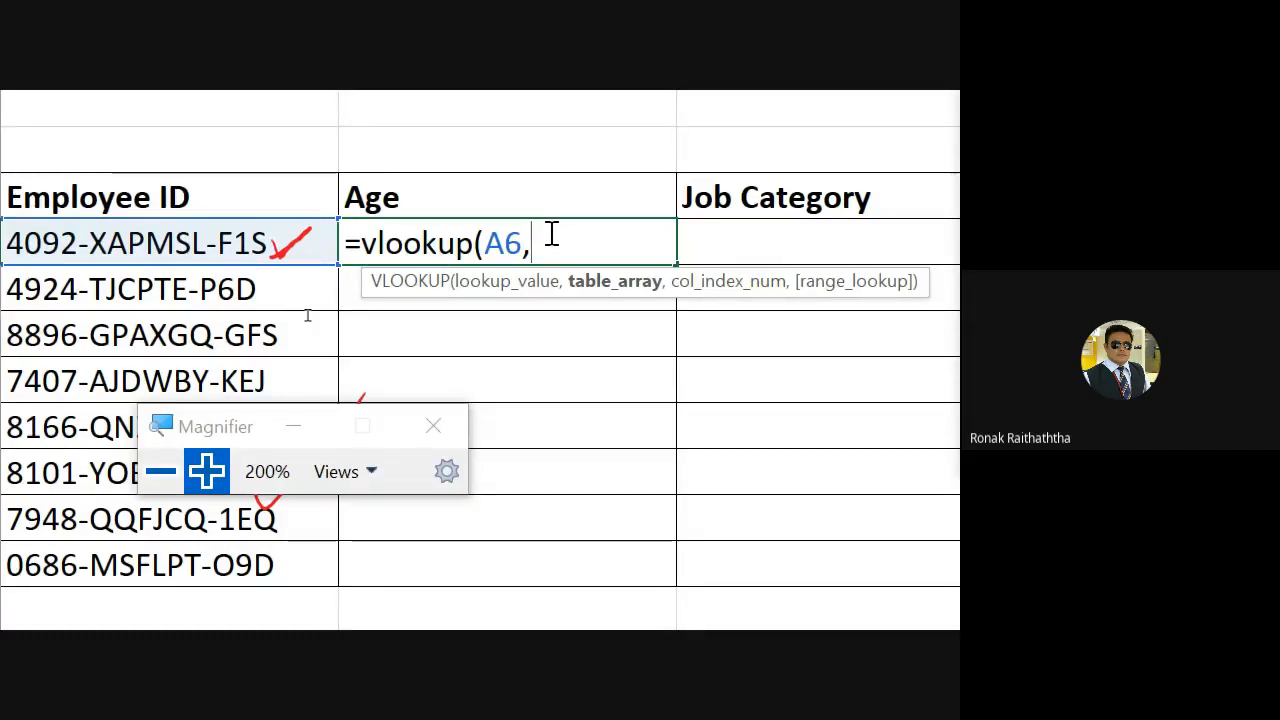
- Minimise and restore the Magnifier window, reduce the magnification to 100%, and resume editing the VLOOKUP formula in B6
click(298, 430)
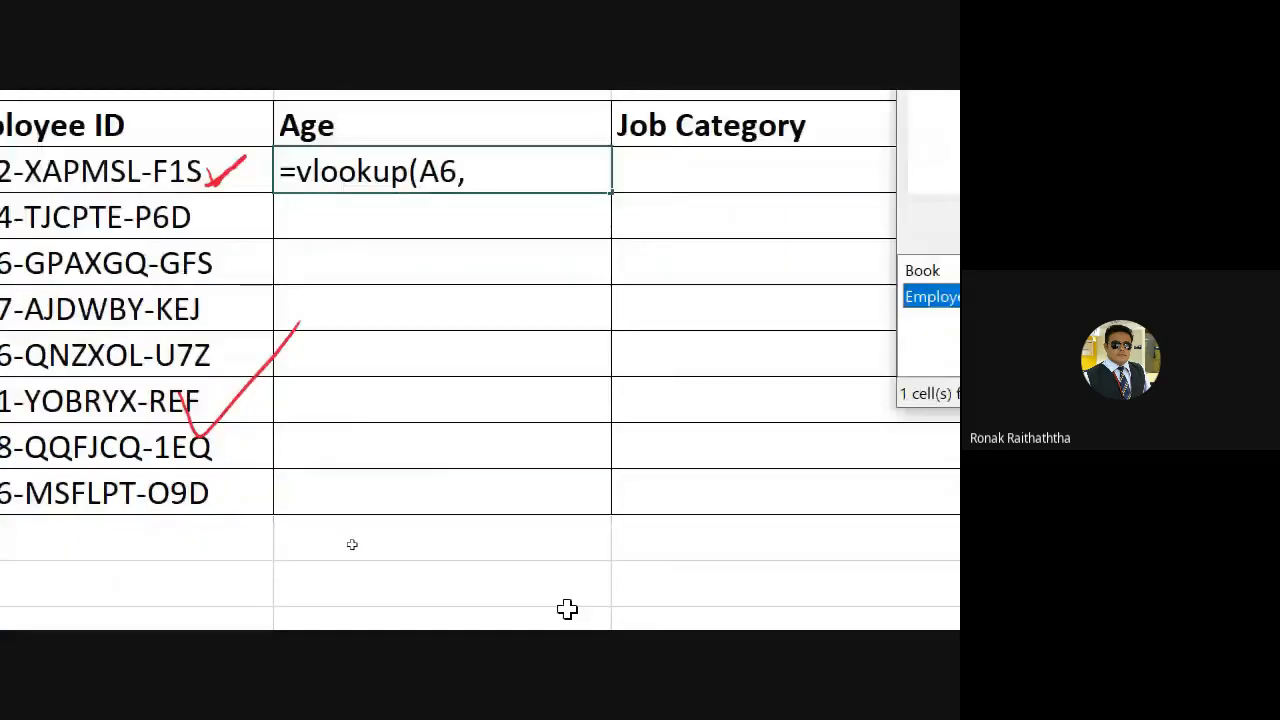
click(874, 617)
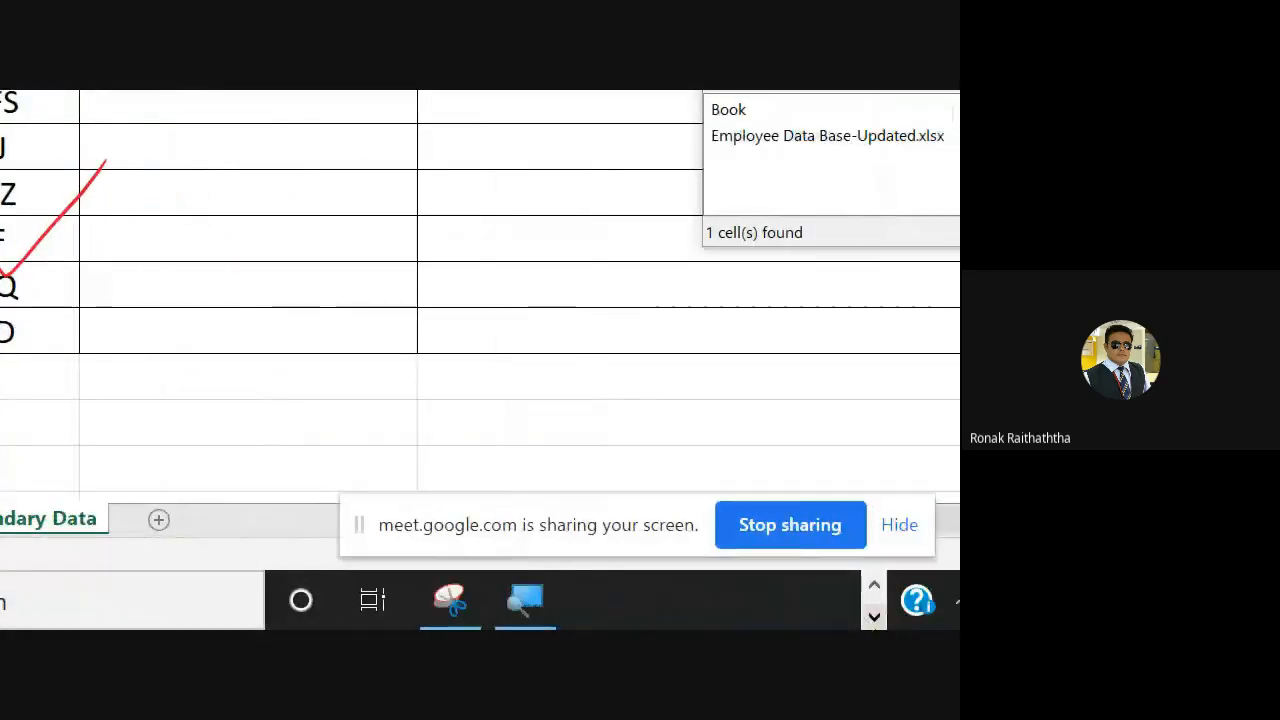
click(526, 600)
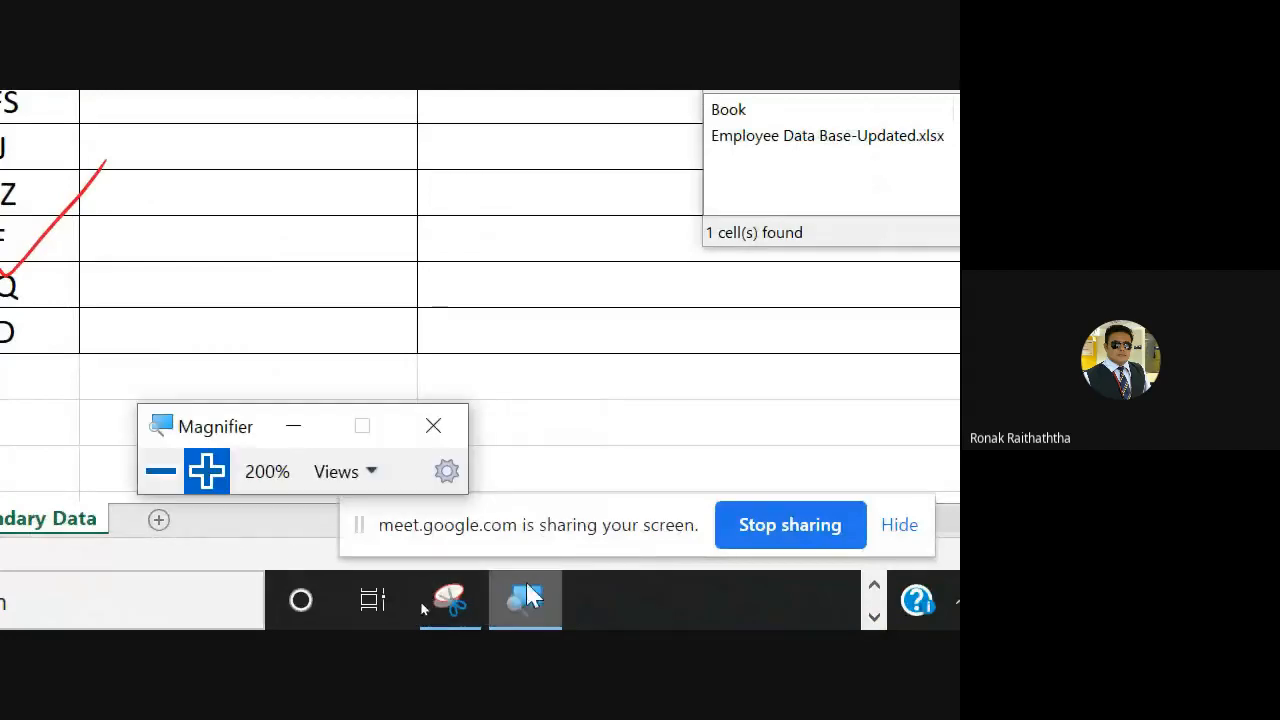
click(160, 471)
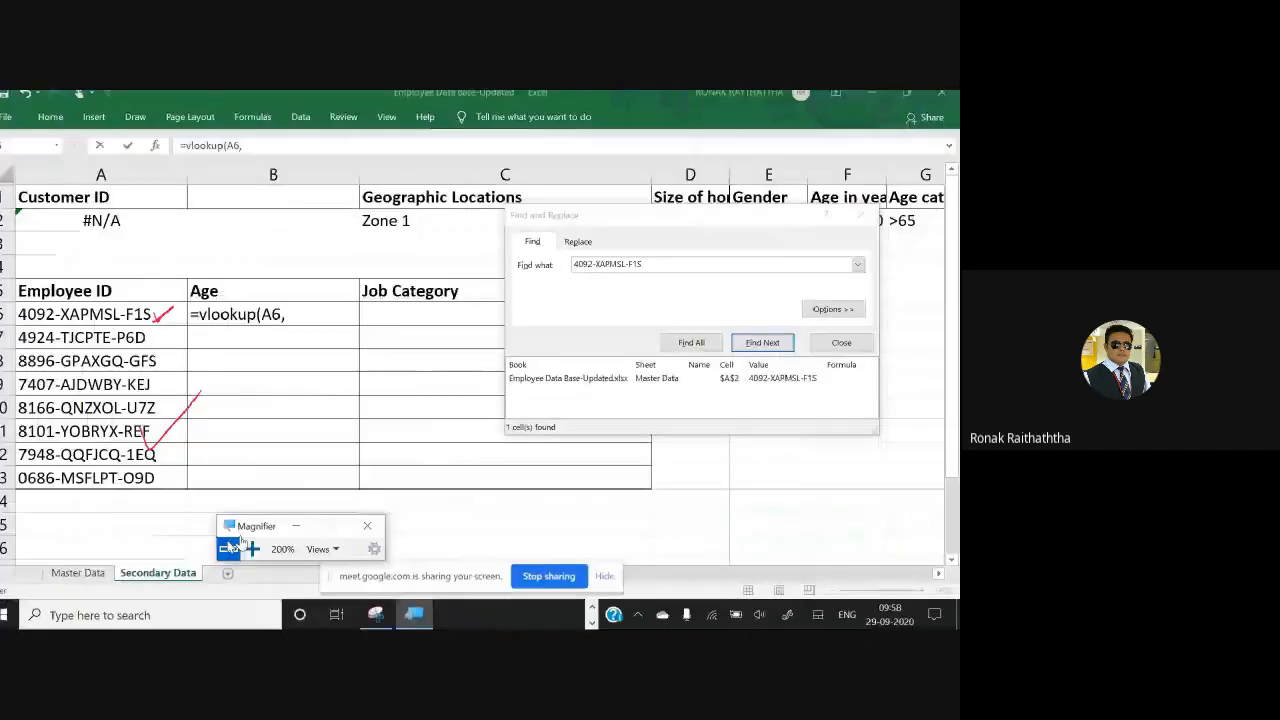
click(308, 322)
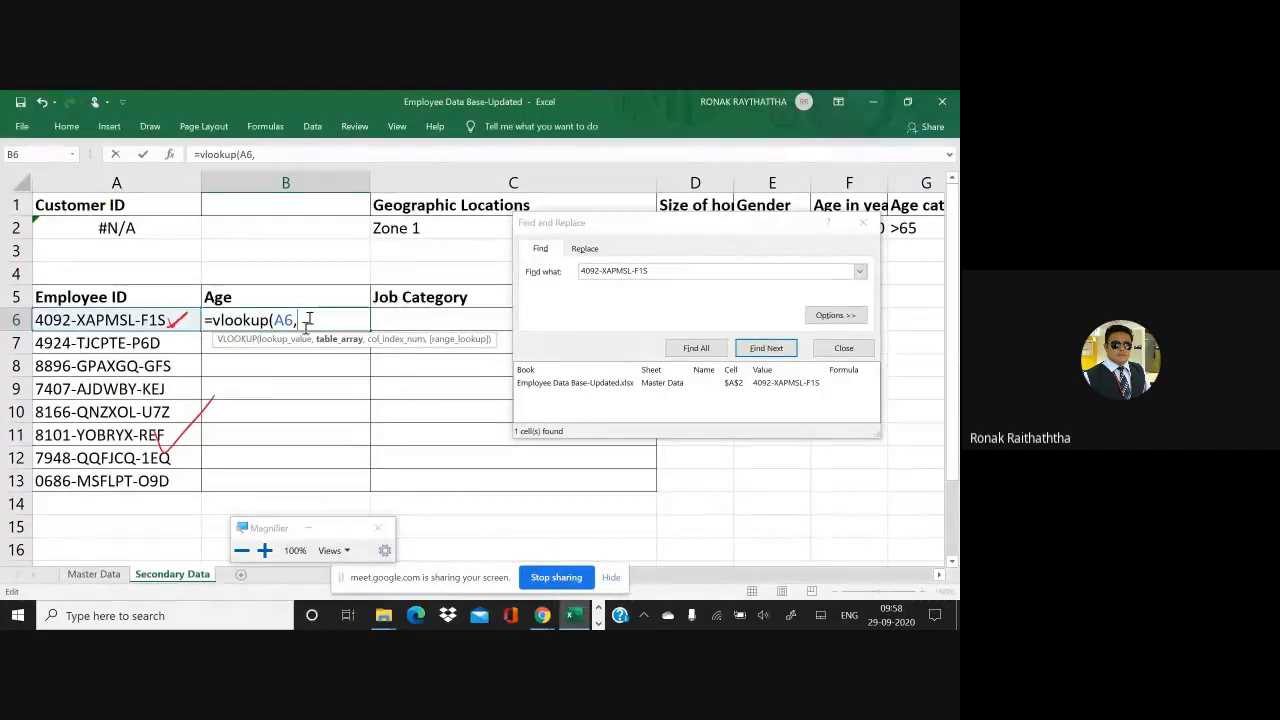
- Set the formula's table array to 'Master Data'!A2:E5001 followed by a comma, closing the Find and Replace dialog along the way
click(118, 576)
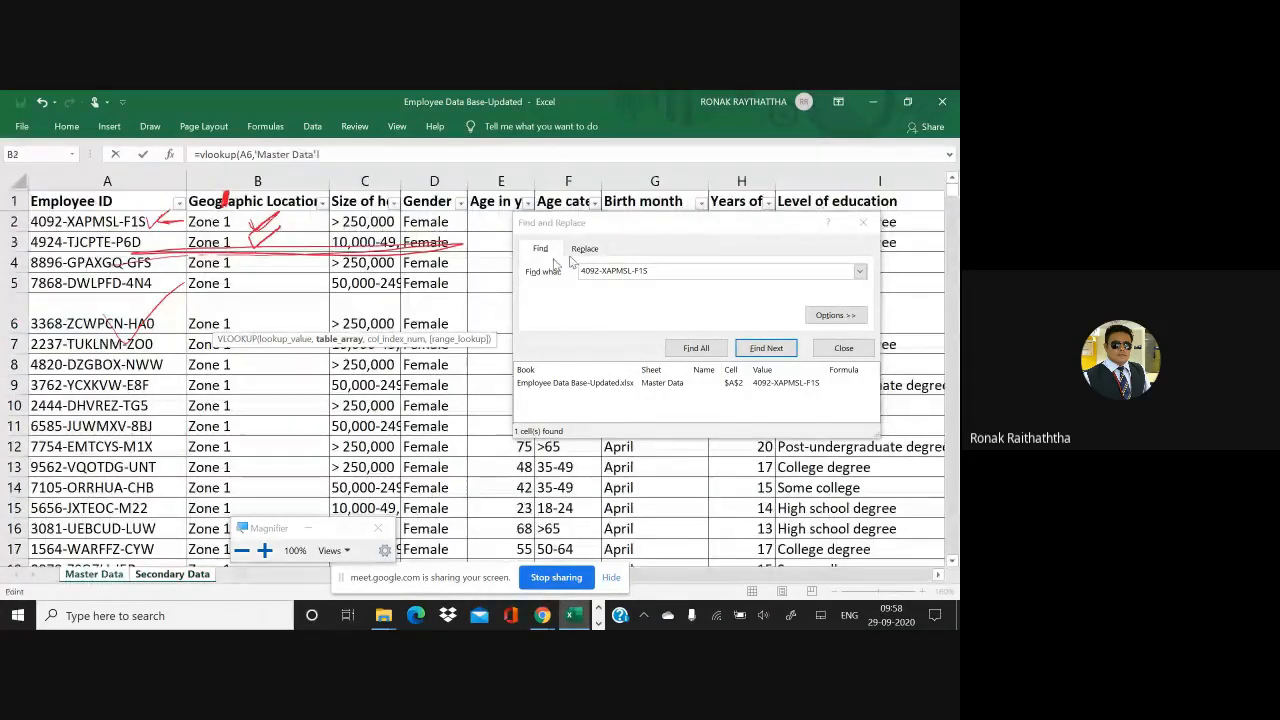
click(852, 221)
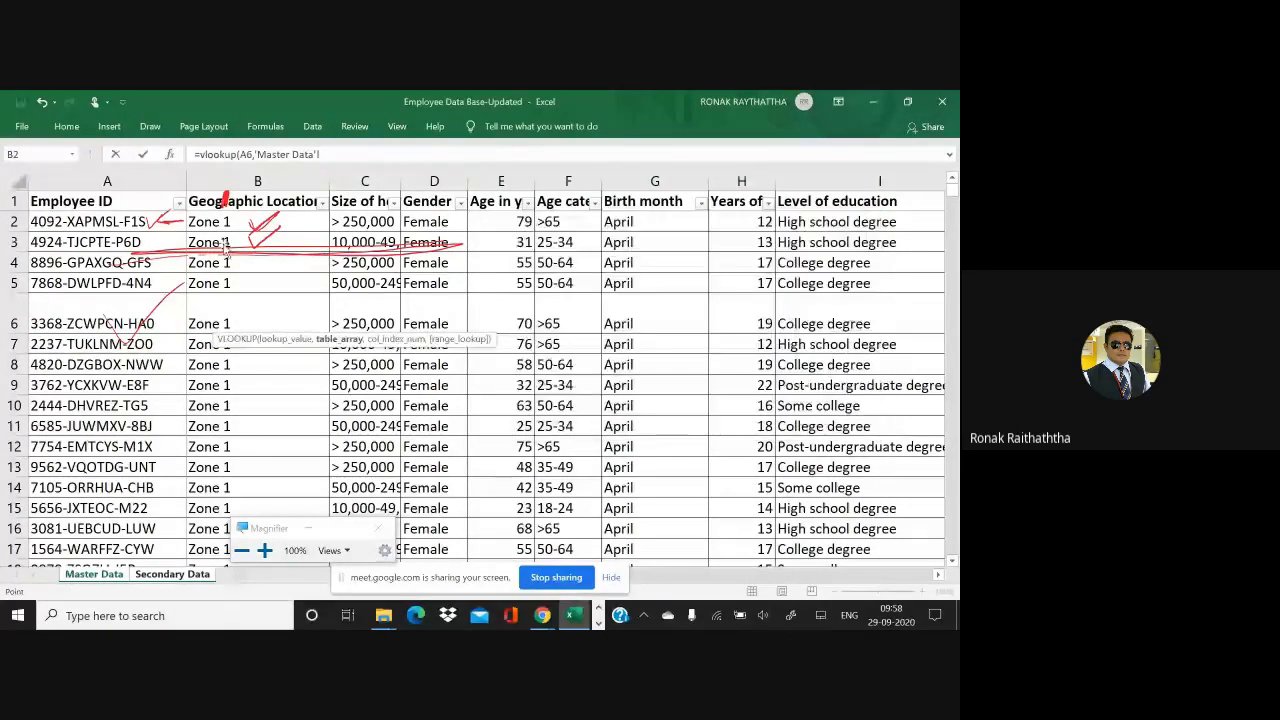
click(128, 222)
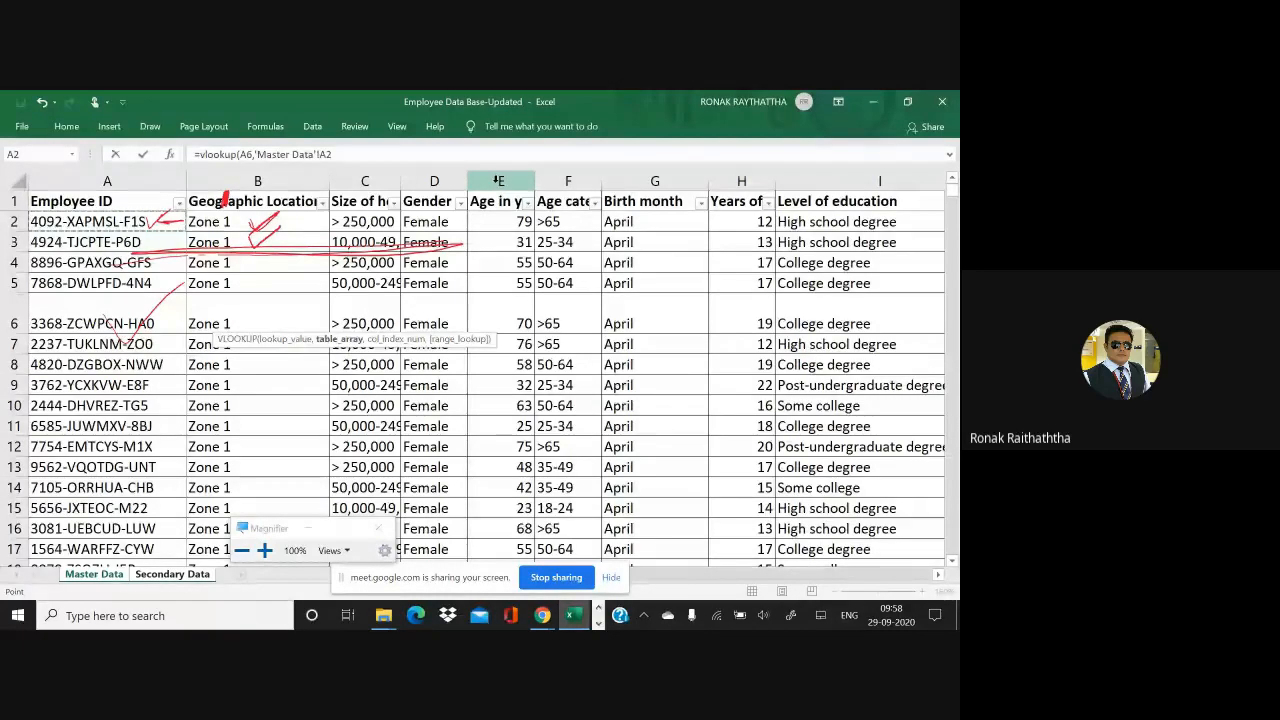
click(264, 550)
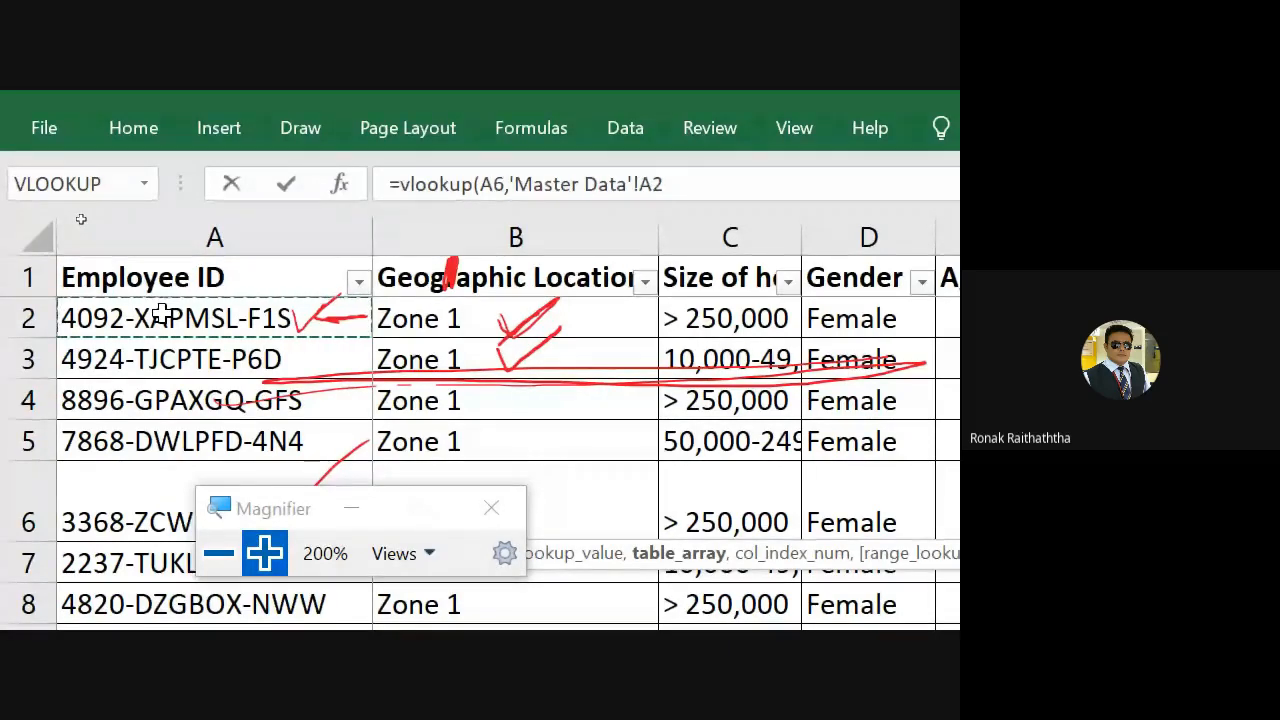
drag(160, 316, 805, 317)
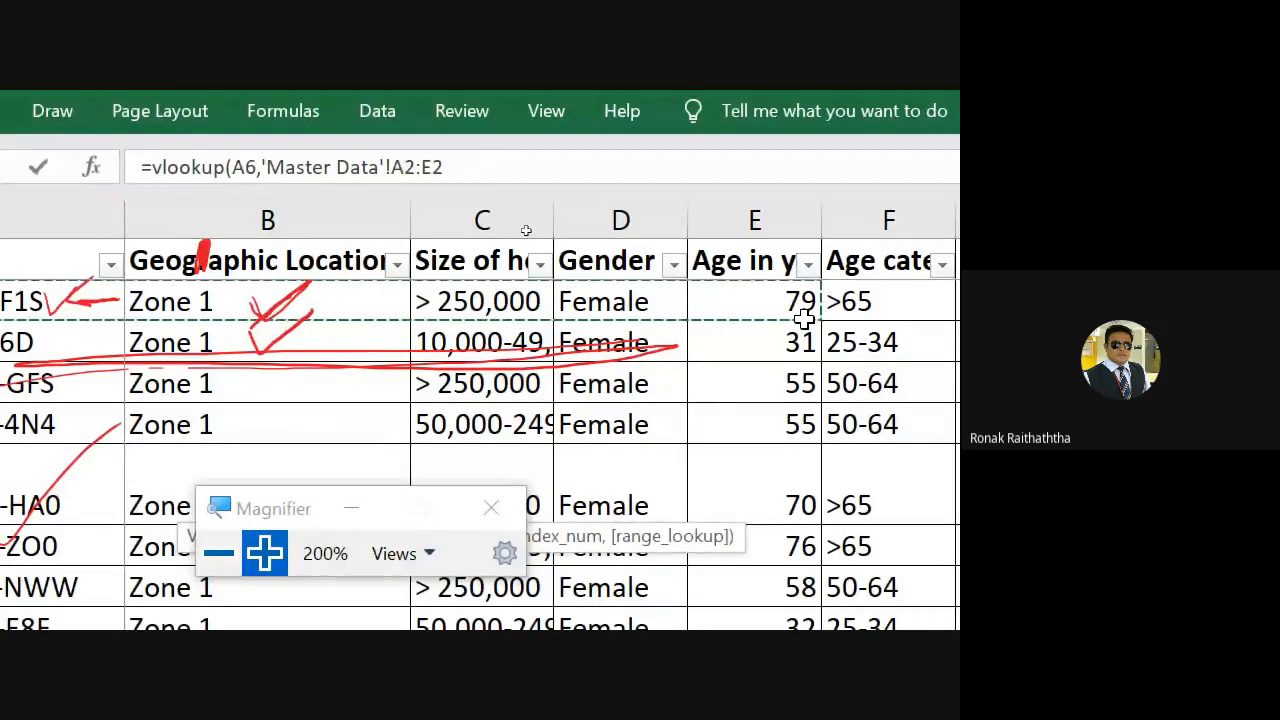
key(ctrl+shift+Down)
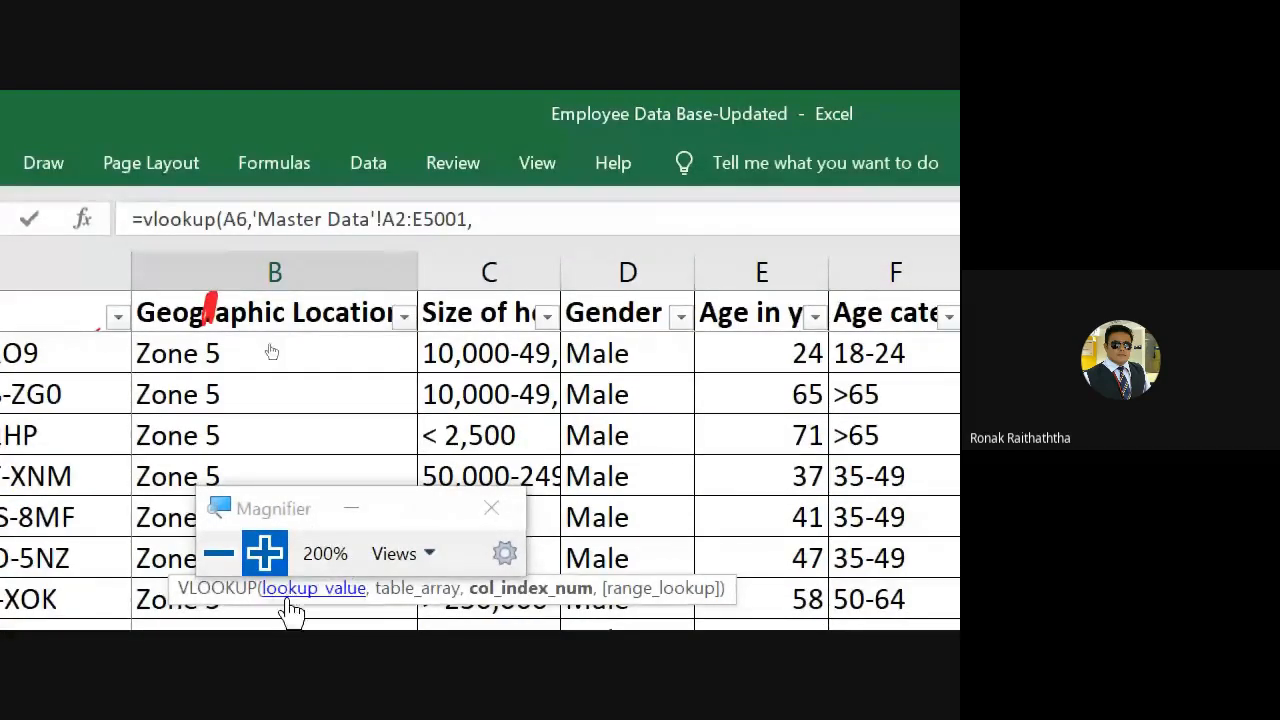
click(217, 554)
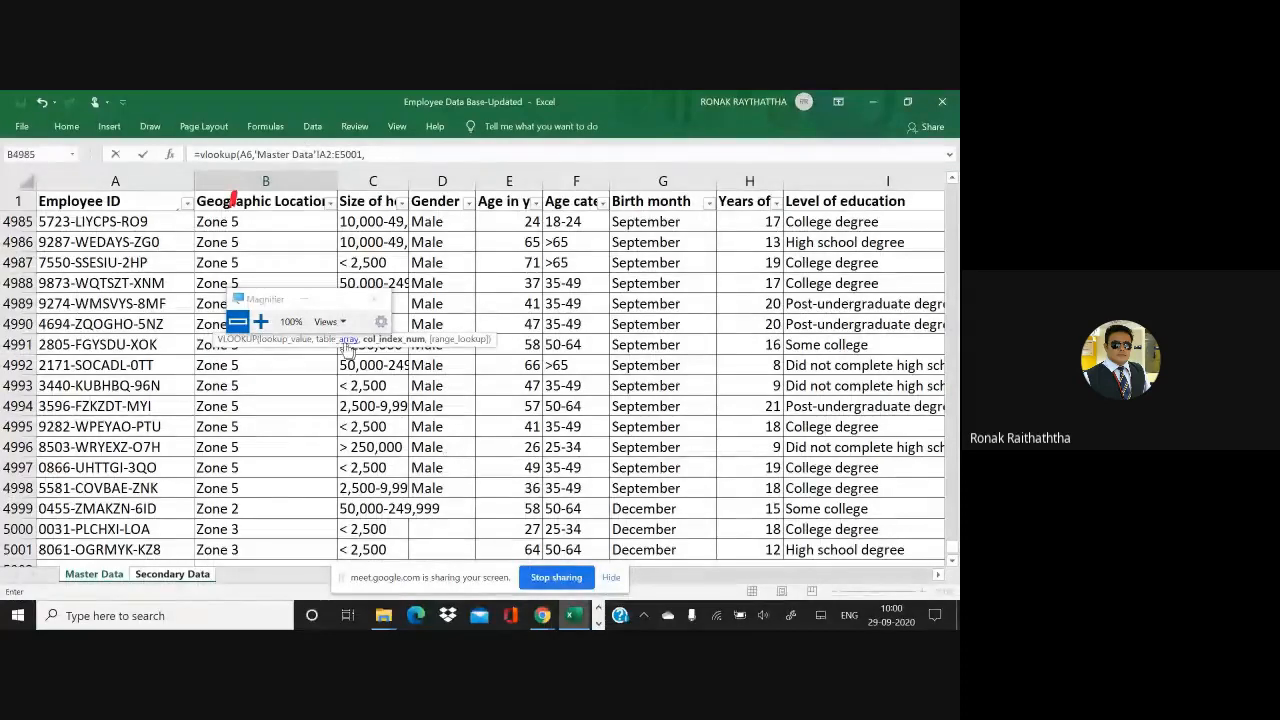
- Move the Magnifier window aside, return to the Secondary Data sheet, and delete the stray 'Secondary Data'! reference from the B6 formula
drag(270, 299, 452, 165)
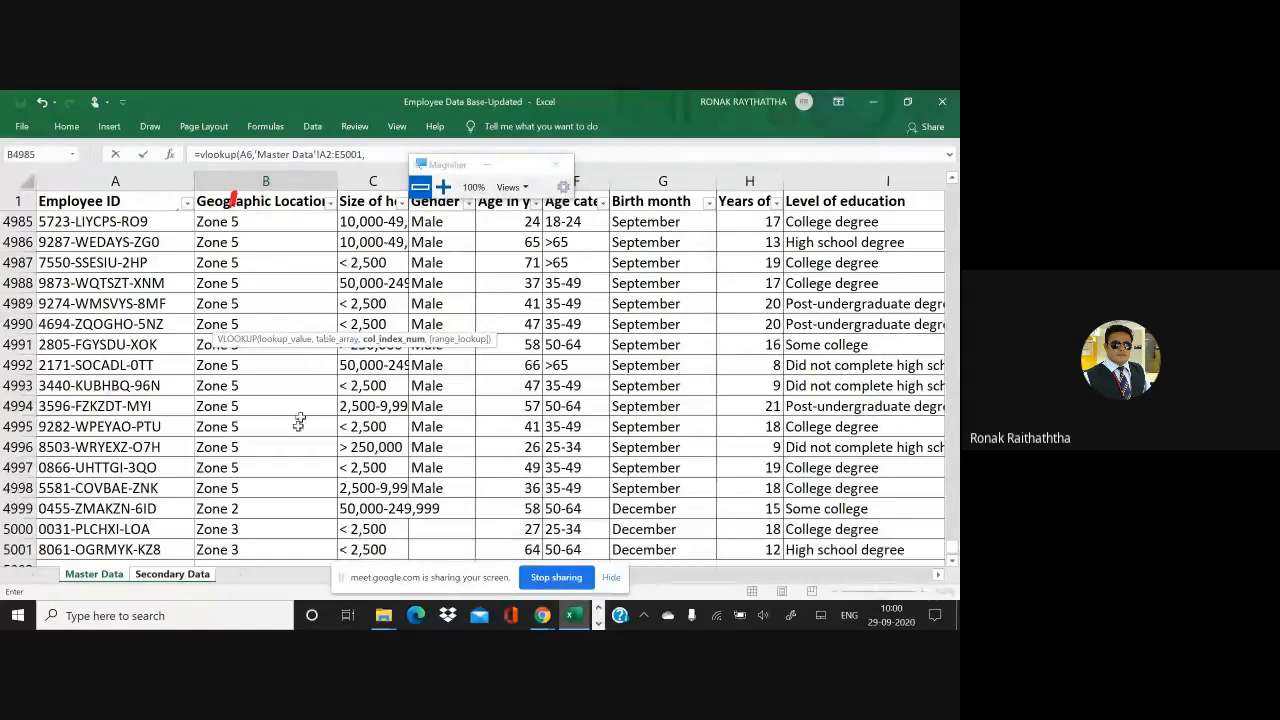
click(182, 578)
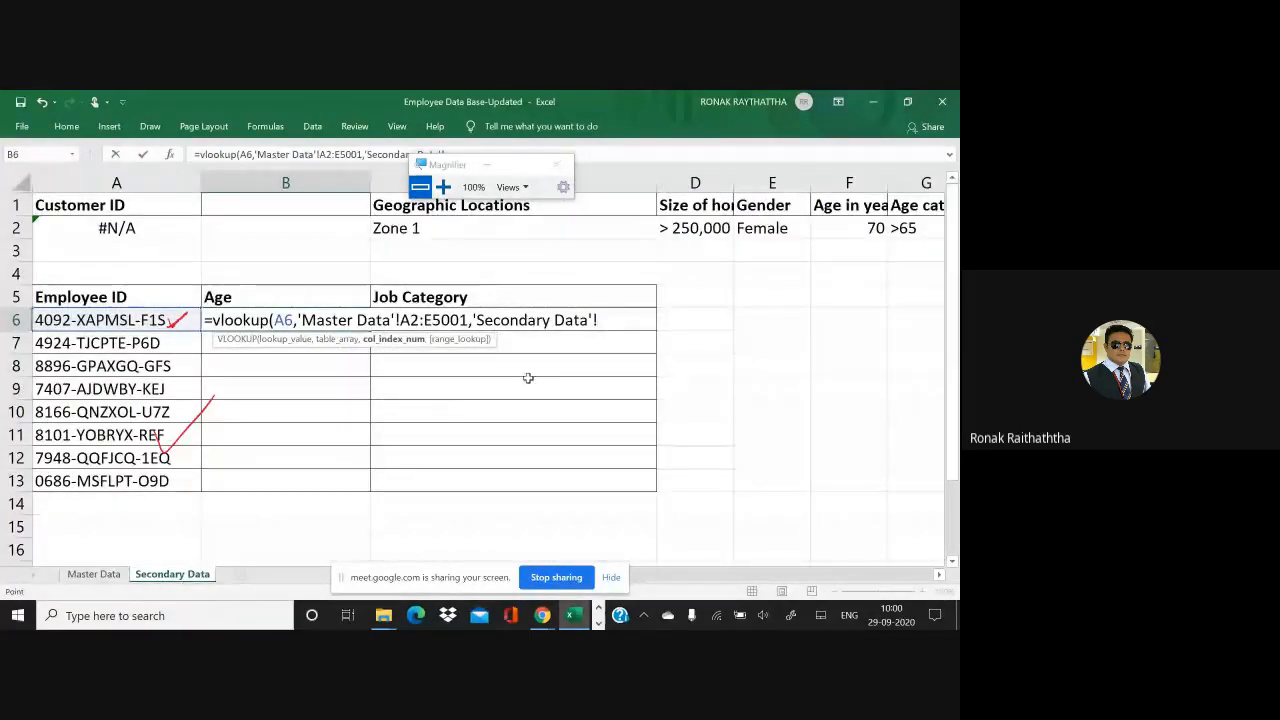
key(BackSpace)
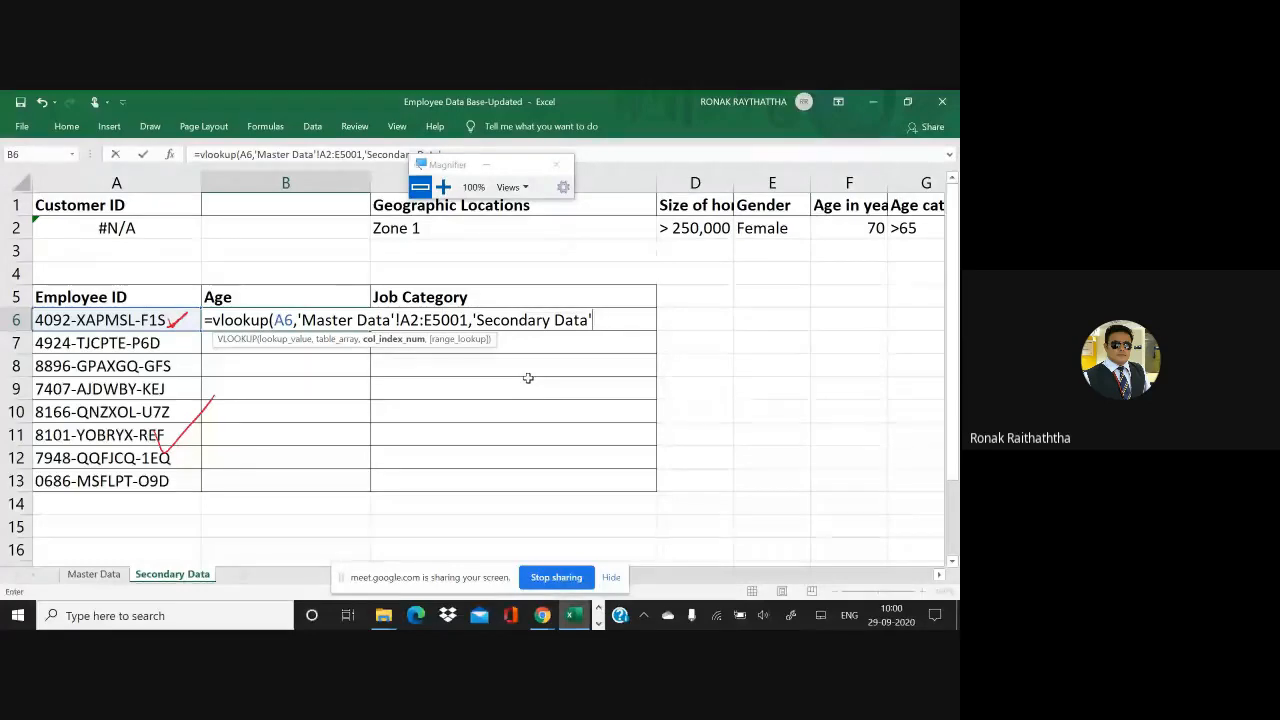
key(BackSpace)
key(BackSpace)
key(BackSpace)
key(BackSpace)
key(BackSpace)
key(BackSpace)
key(BackSpace)
key(BackSpace)
key(BackSpace)
key(BackSpace)
key(BackSpace)
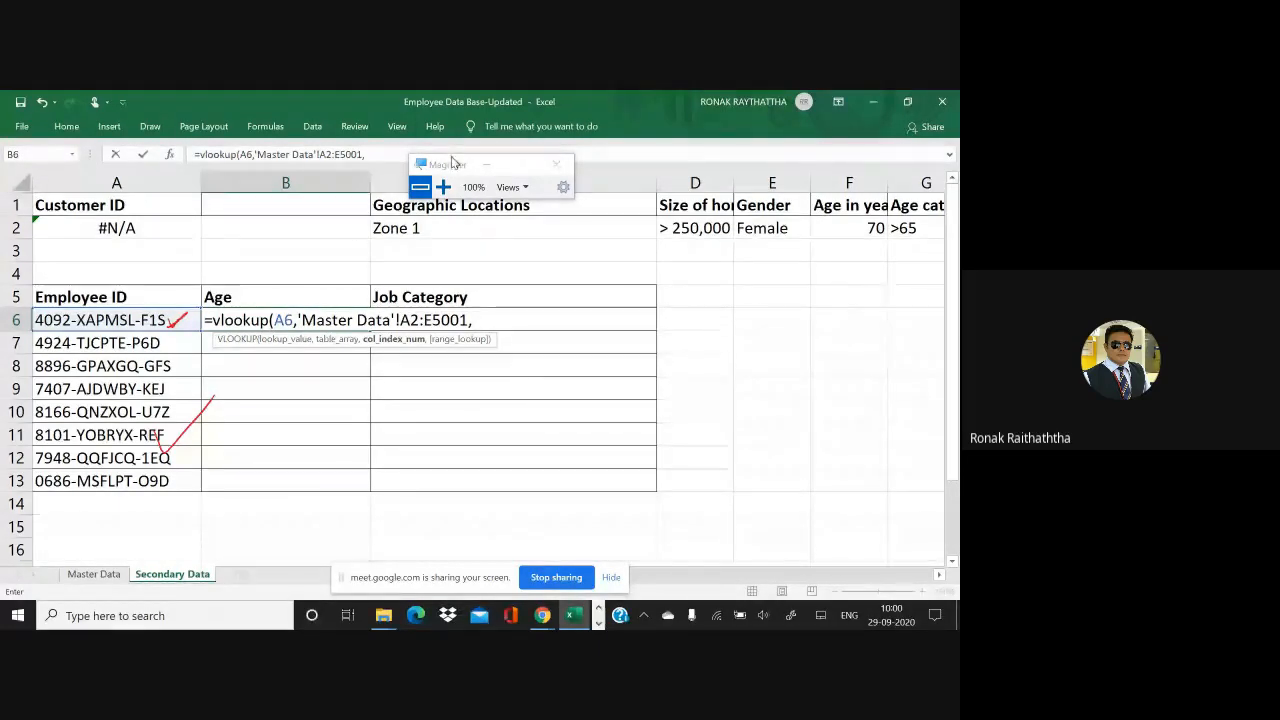
- Magnify the screen to 200%, underline col_index_num in the formula hint in red, and resume editing the B6 formula
click(443, 187)
click(443, 187)
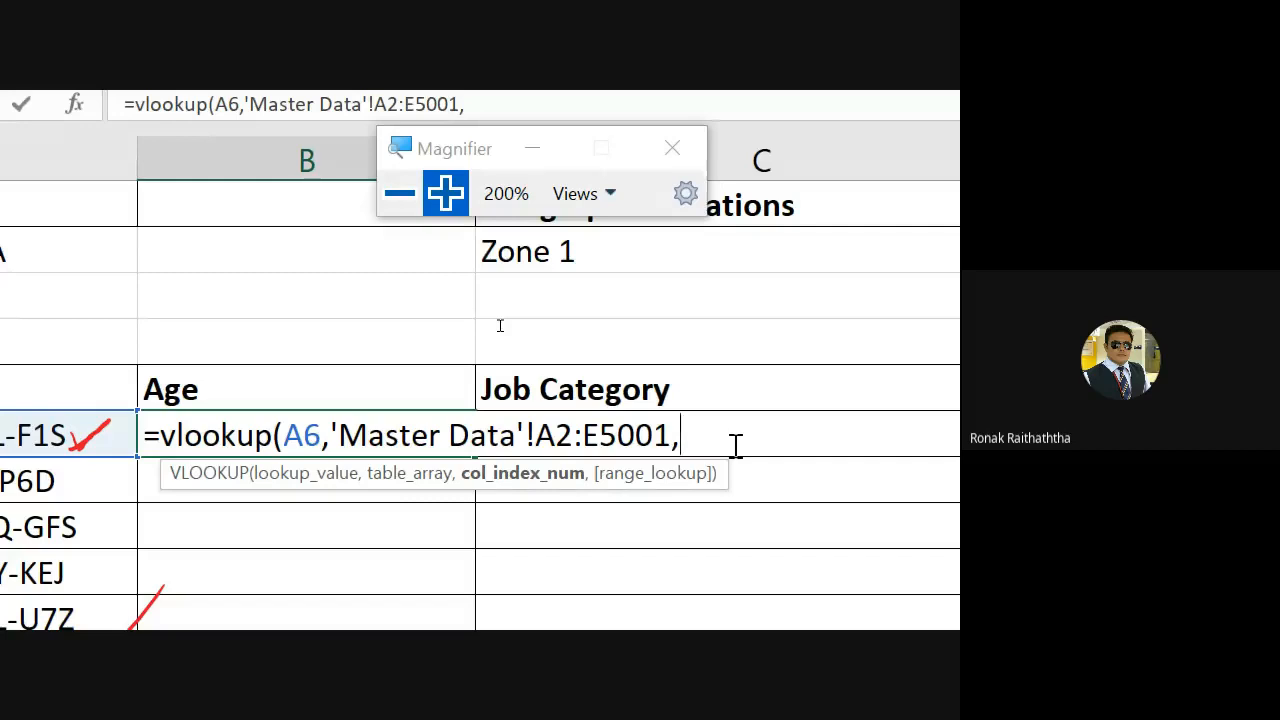
drag(463, 491, 519, 492)
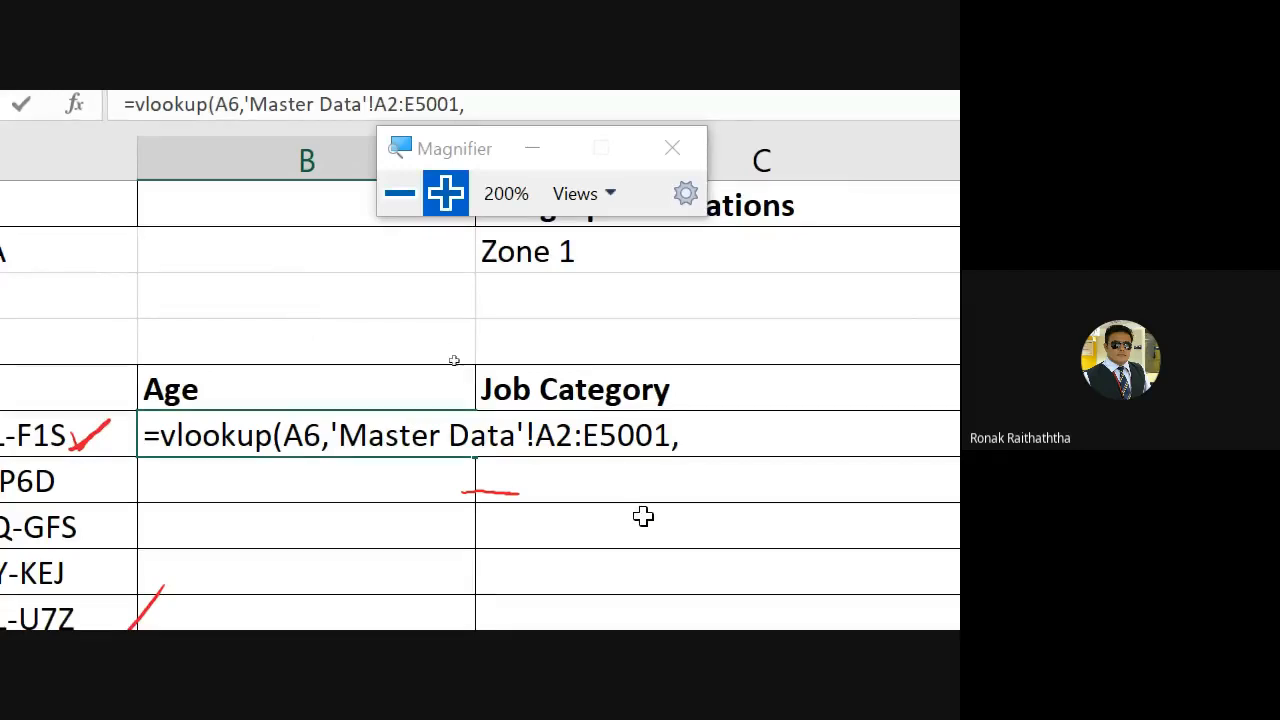
click(733, 425)
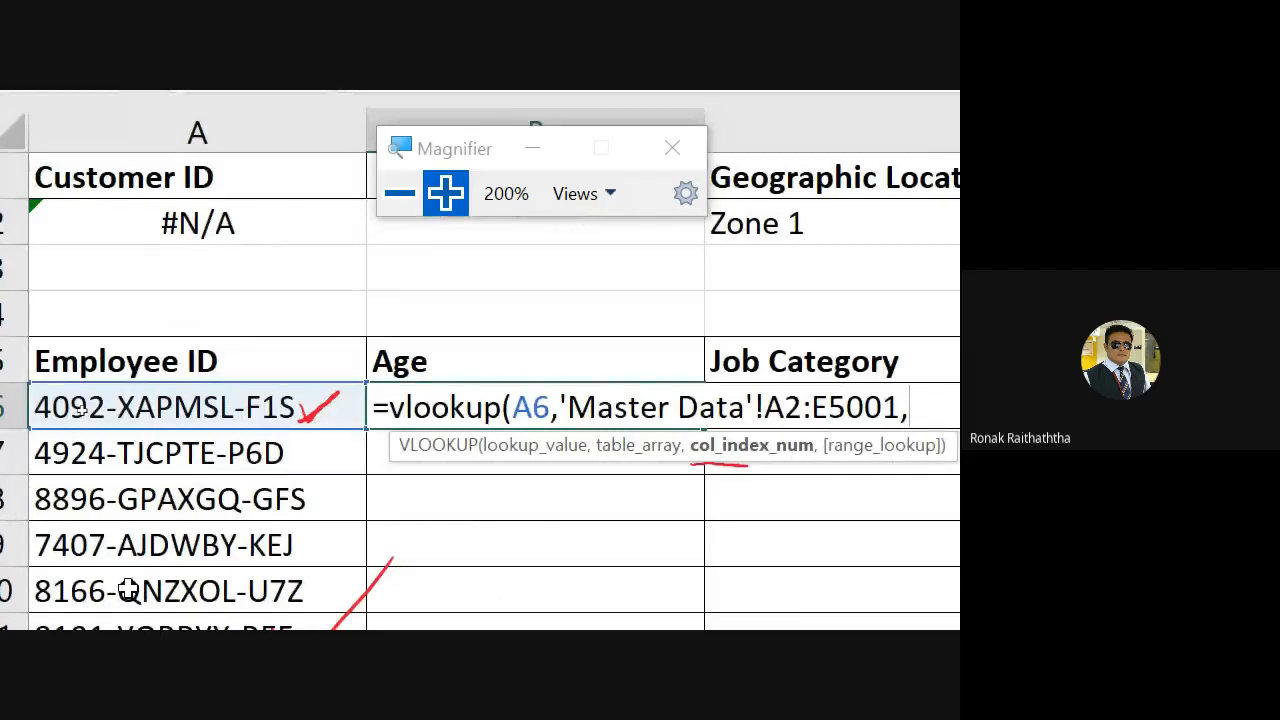
- Reduce the magnification, show the Master Data sheet at 200%, and move the Magnifier window clear of the formula bar
click(398, 196)
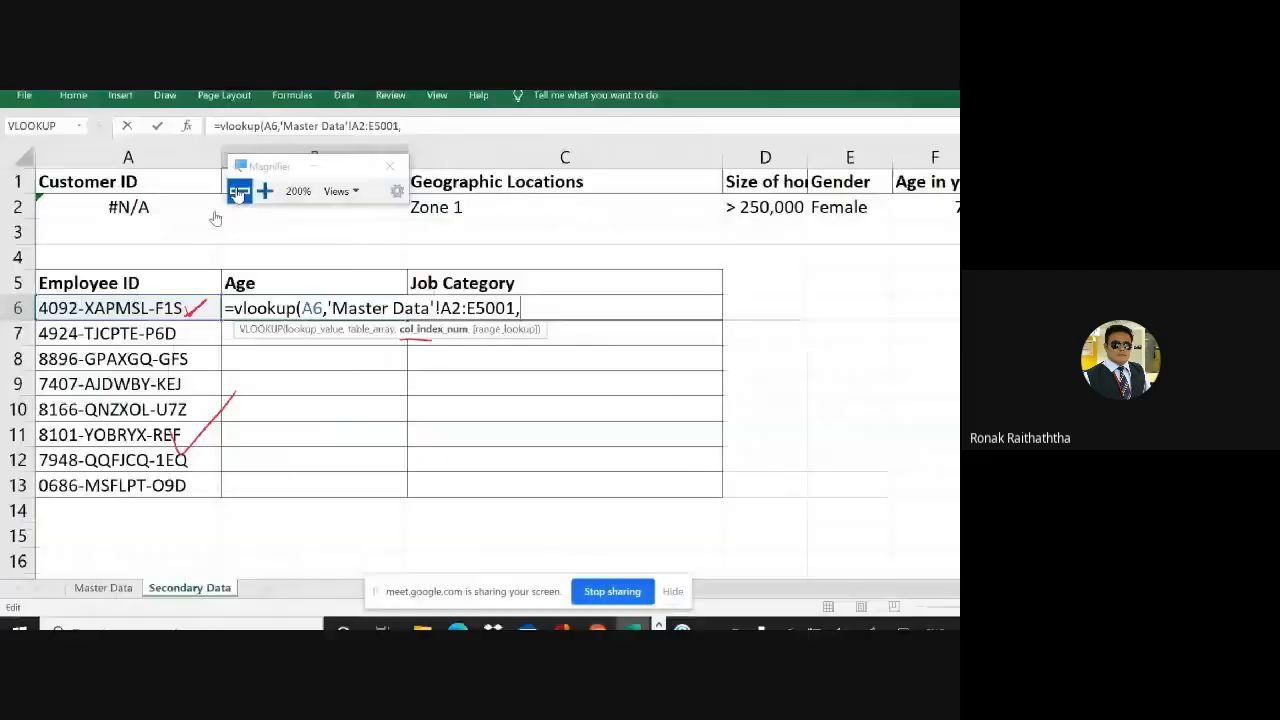
click(108, 577)
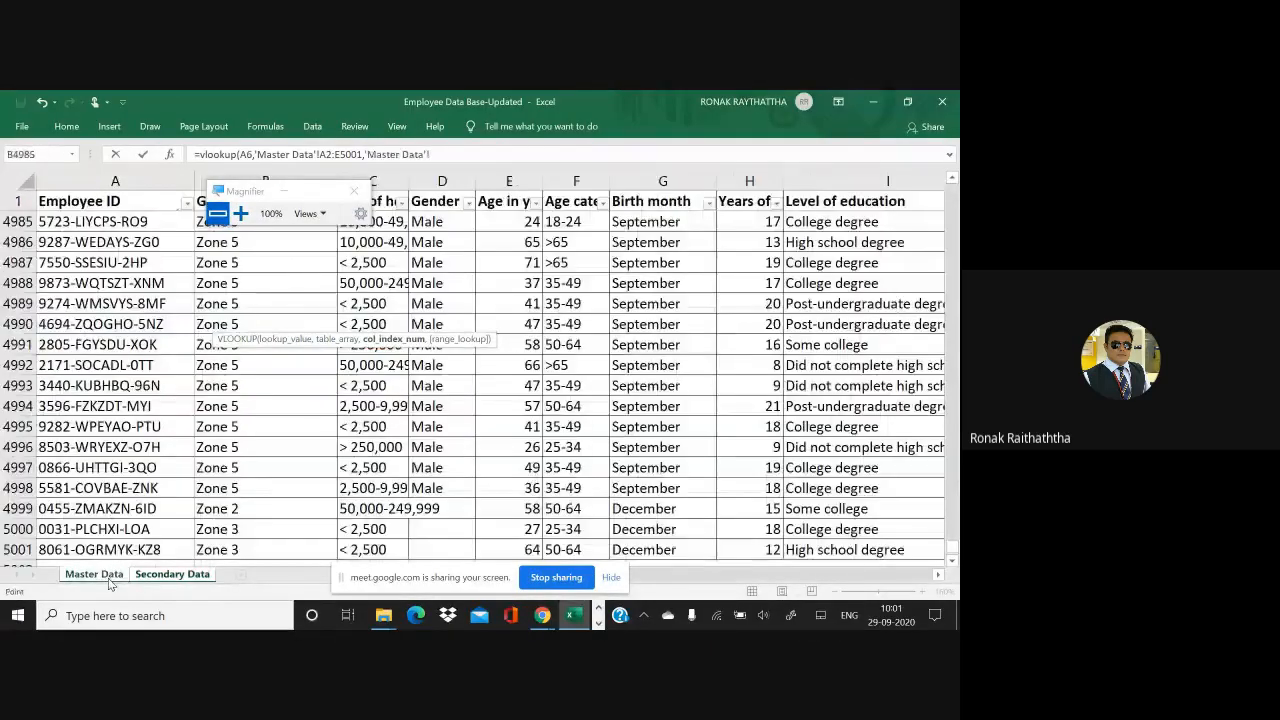
click(241, 214)
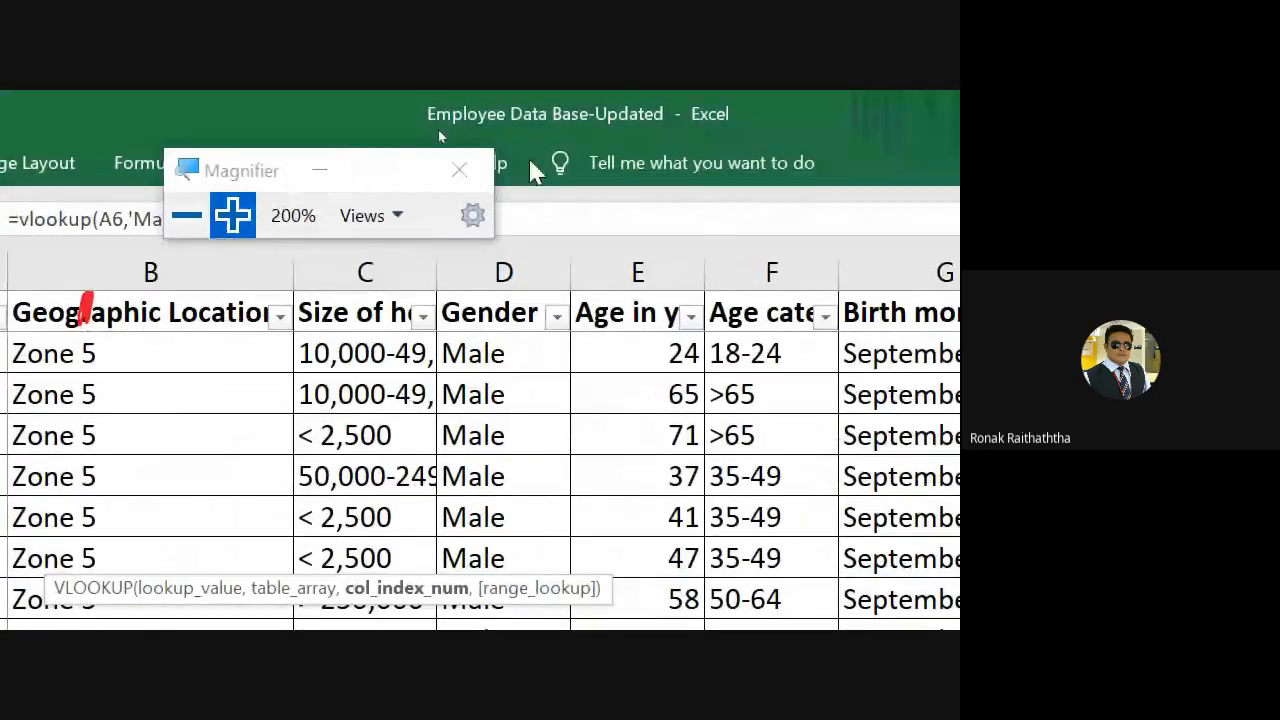
drag(234, 163, 813, 92)
- Delete the stray 'Master Data'! reference so the formula ends with a comma after the table array A2:E5001
click(577, 228)
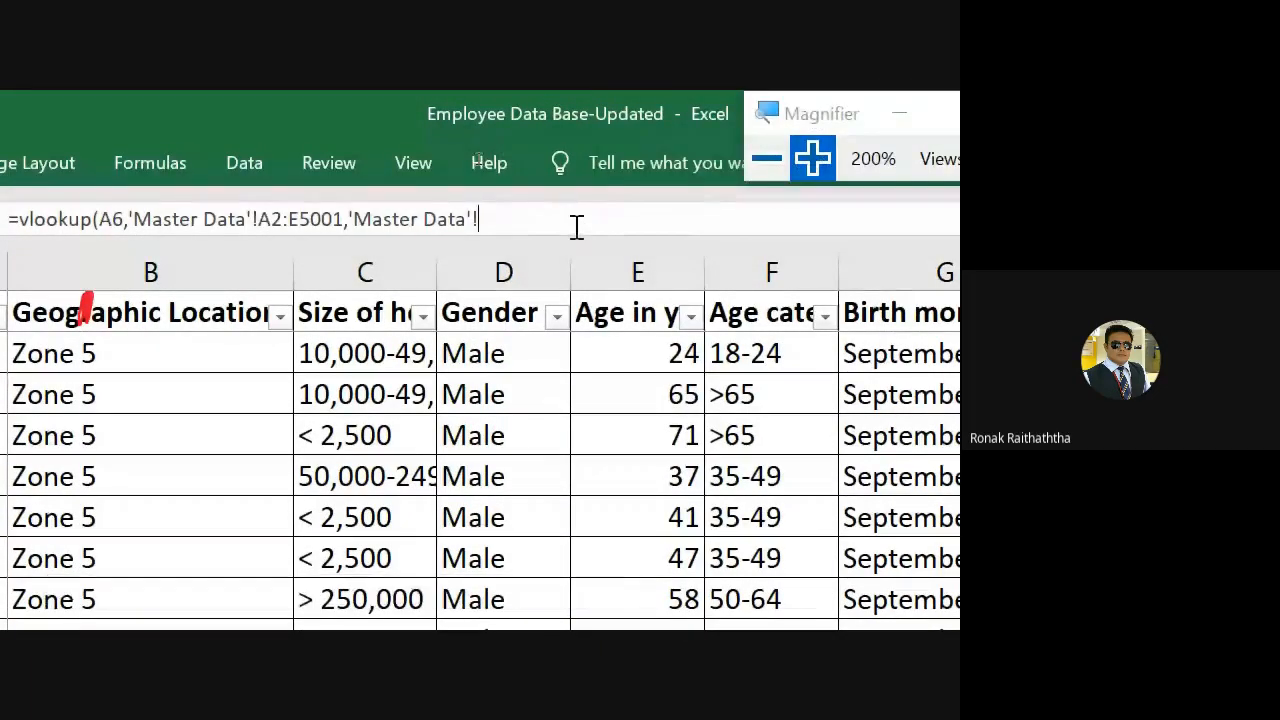
key(BackSpace)
key(BackSpace)
key(BackSpace)
key(BackSpace)
key(BackSpace)
key(BackSpace)
key(BackSpace)
key(BackSpace)
key(BackSpace)
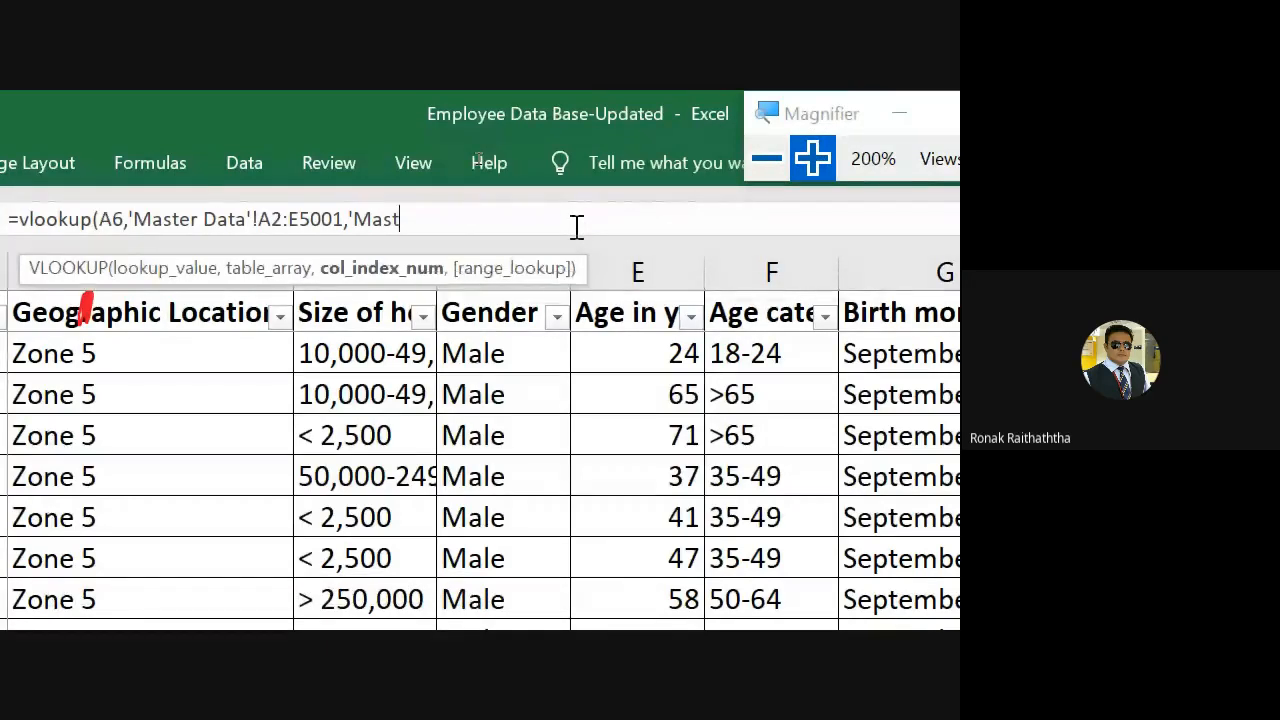
key(BackSpace)
key(BackSpace)
key(BackSpace)
key(BackSpace)
key(BackSpace)
key(BackSpace)
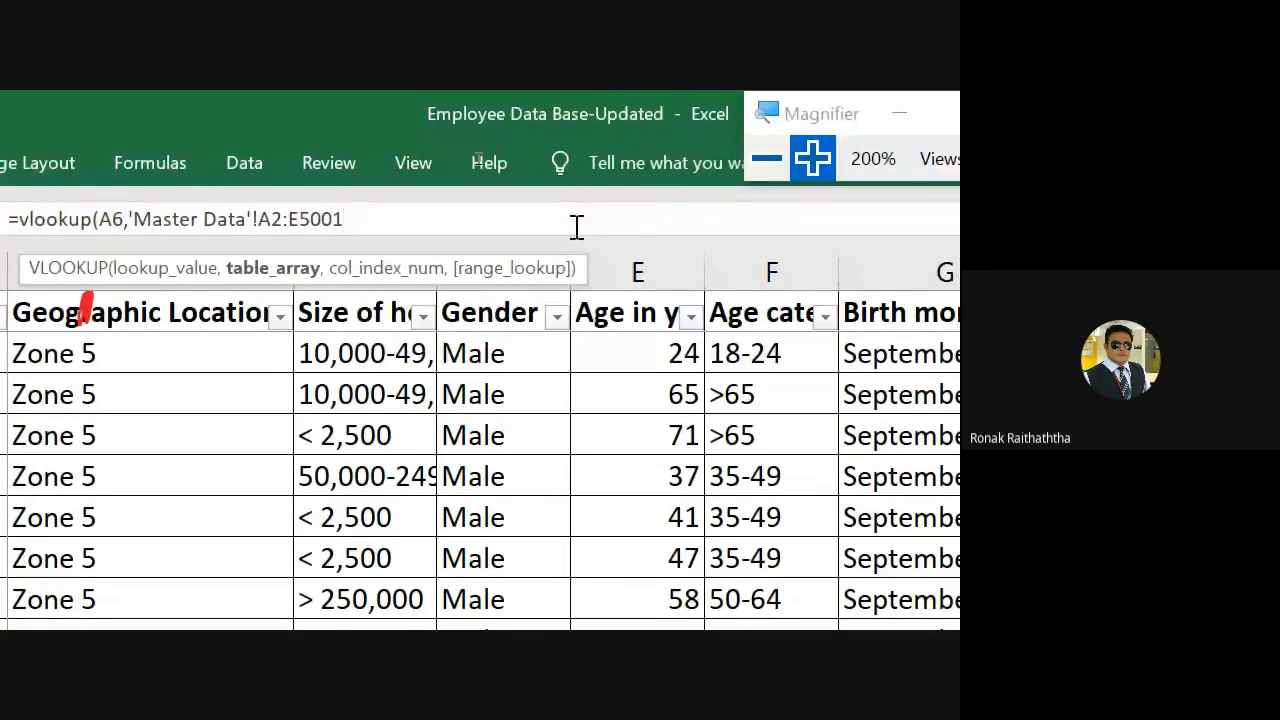
text(,)
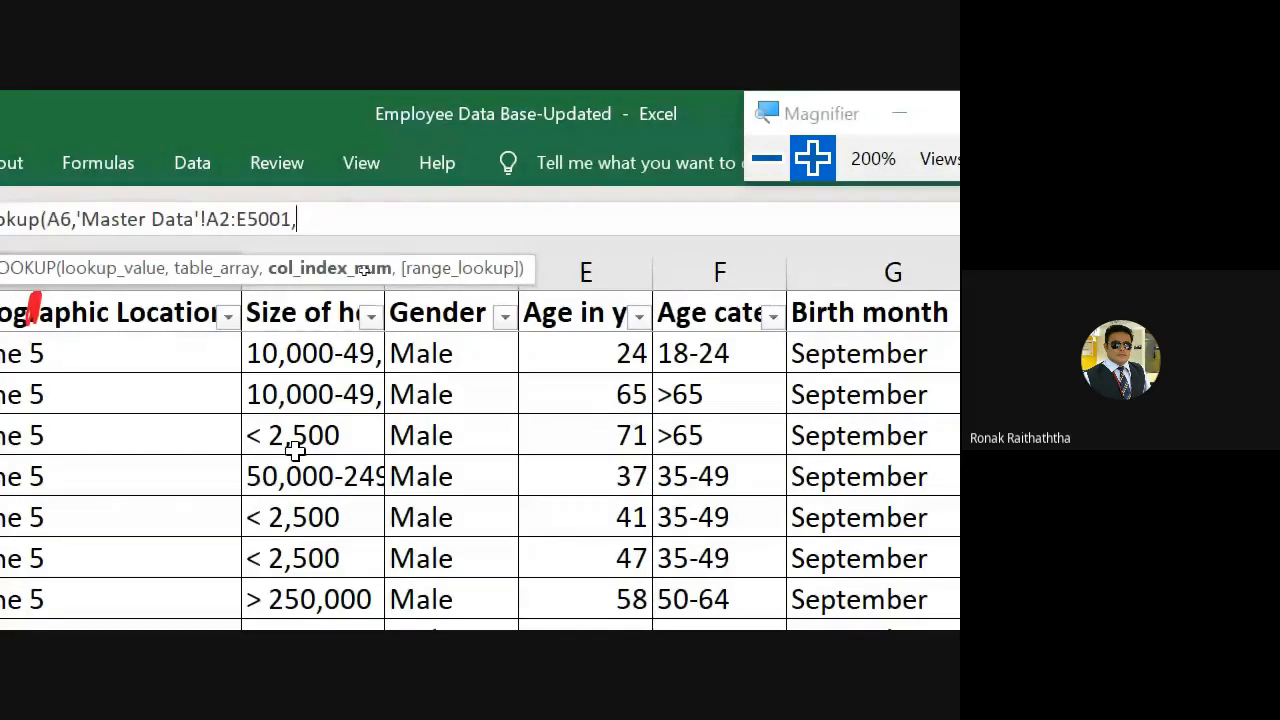
- Complete the VLOOKUP with column index 5 and FALSE for an exact match, enter it, and select B6
text(5,)
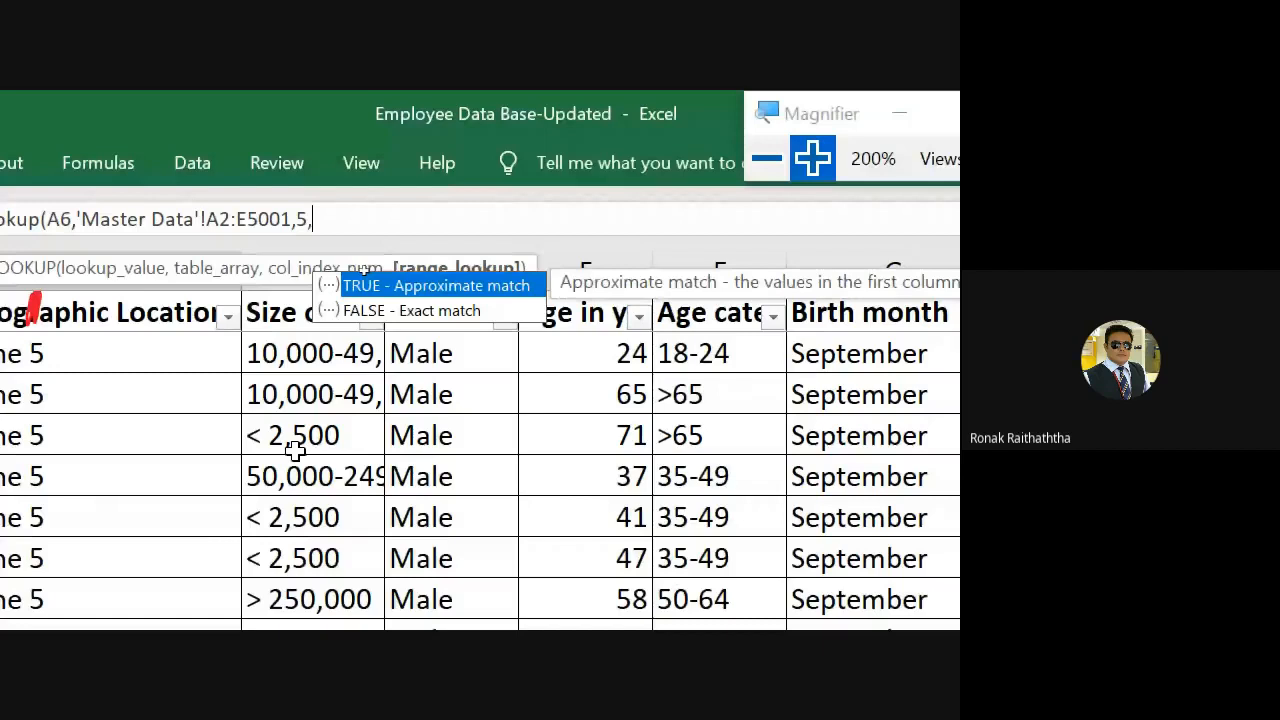
text(FALSE))
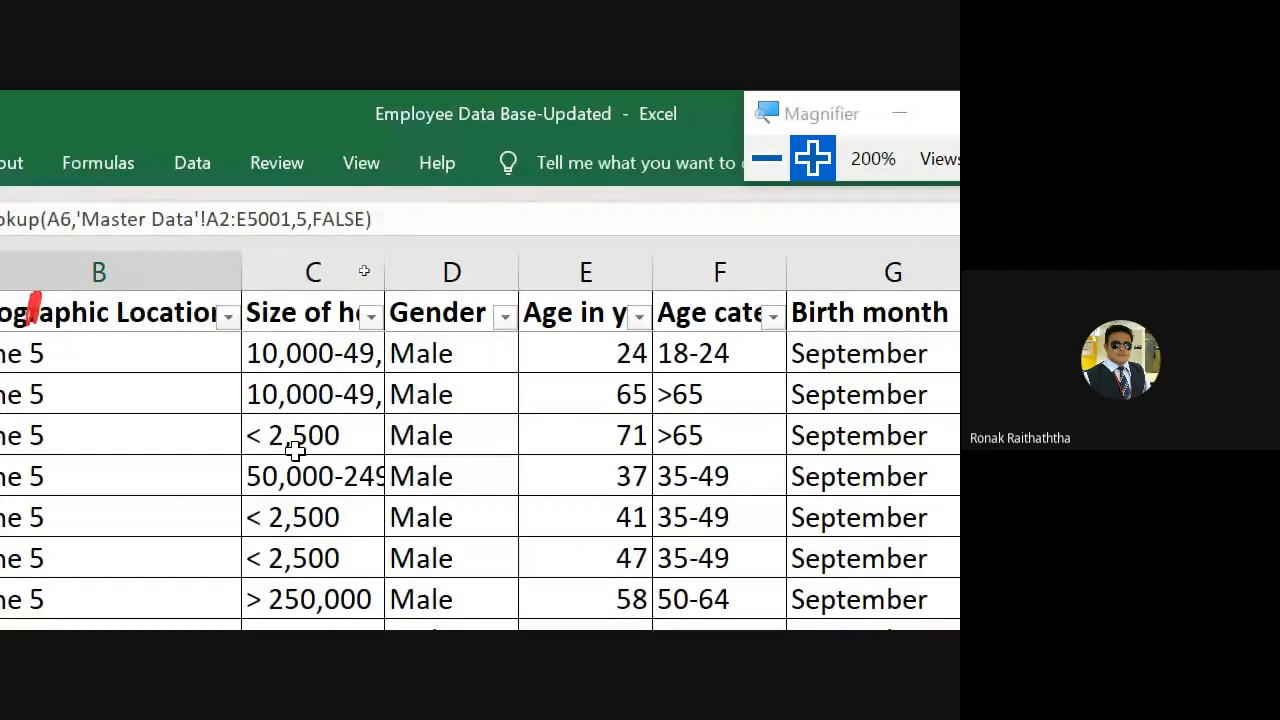
key(Return)
key(Up)
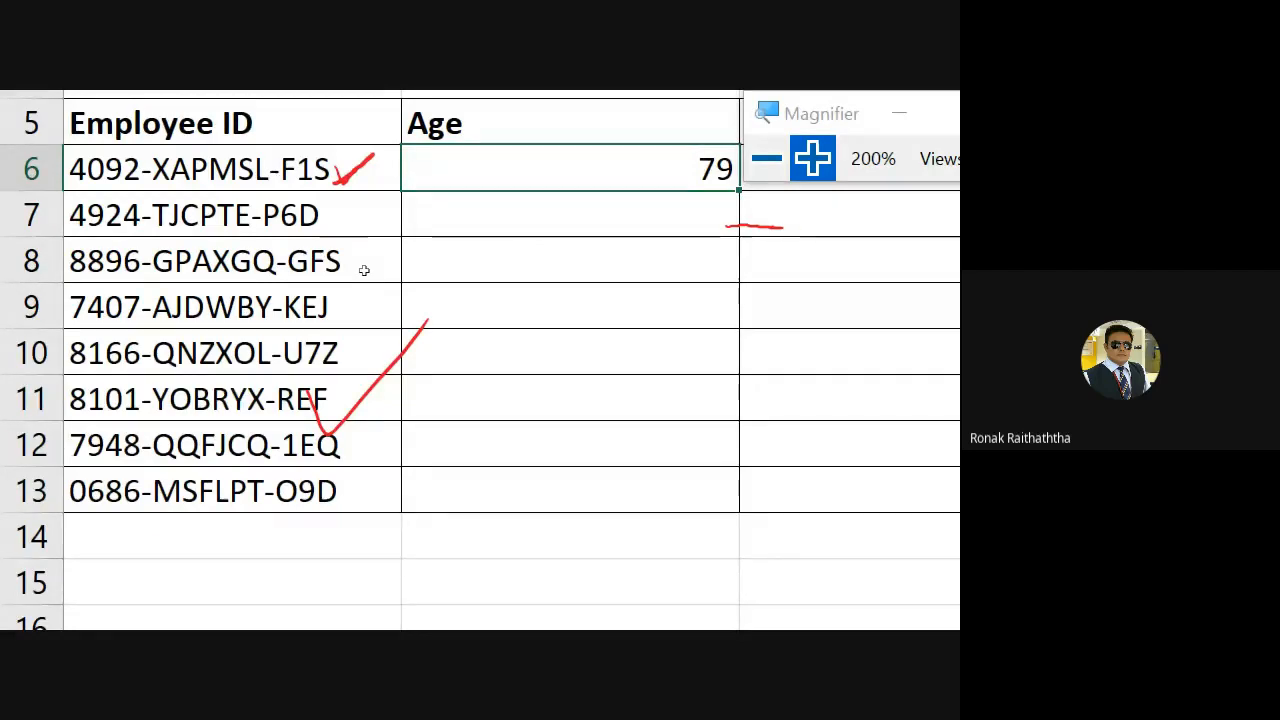
- Examine the table array argument inside B6's VLOOKUP formula, and leave the formula as it is
key(F2)
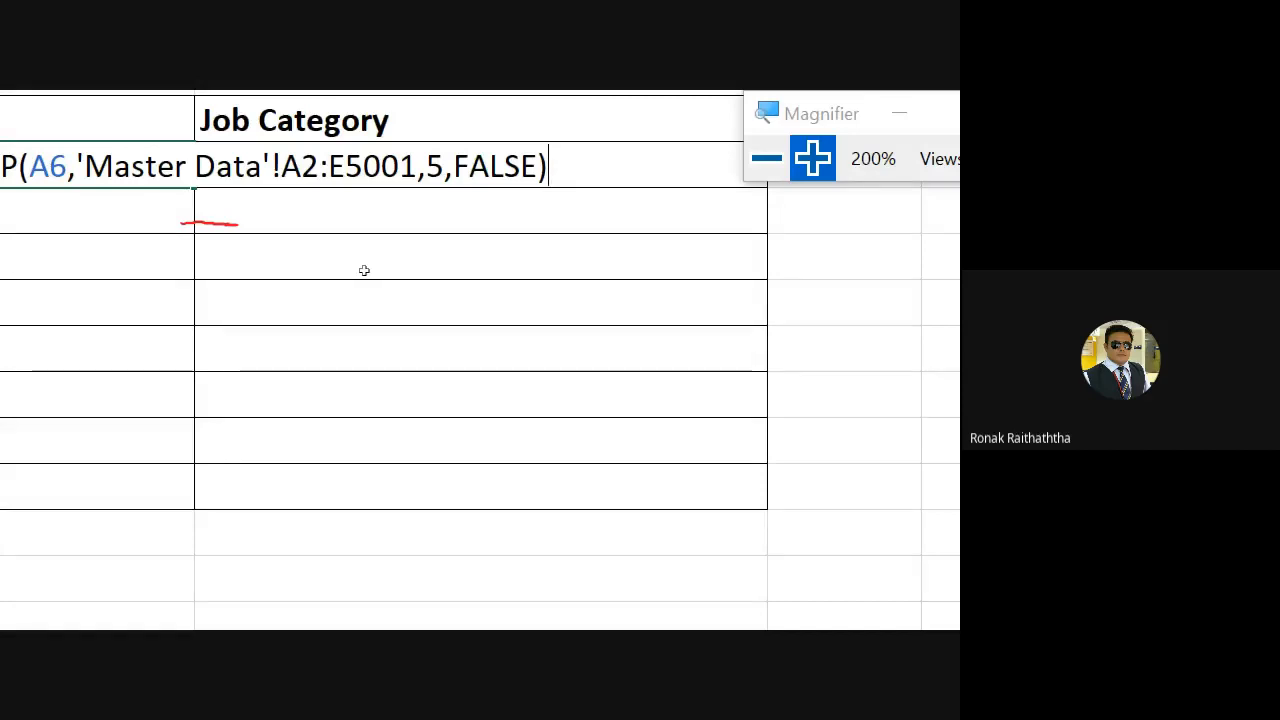
key(Left)
key(Left)
key(Left)
key(Left)
key(Left)
key(Left)
key(Left)
key(Left)
key(Left)
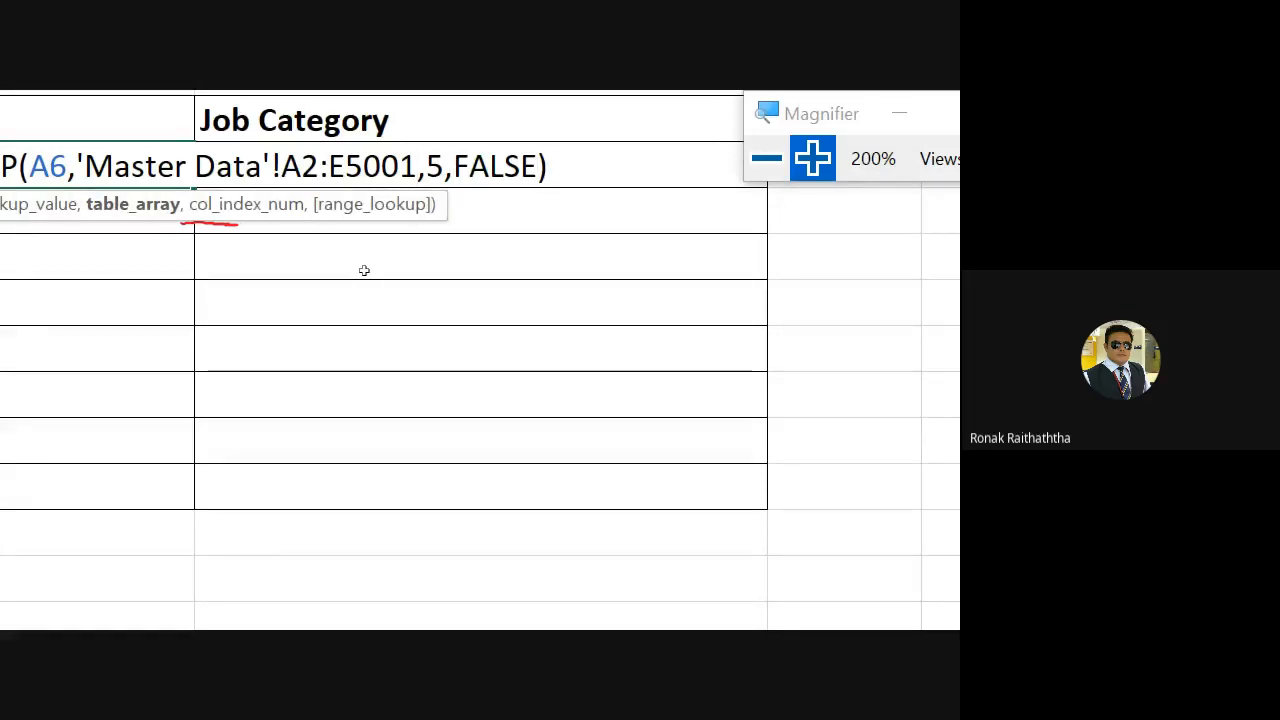
key(Left)
key(Left)
key(Left)
key(Left)
key(Left)
key(Left)
key(Left)
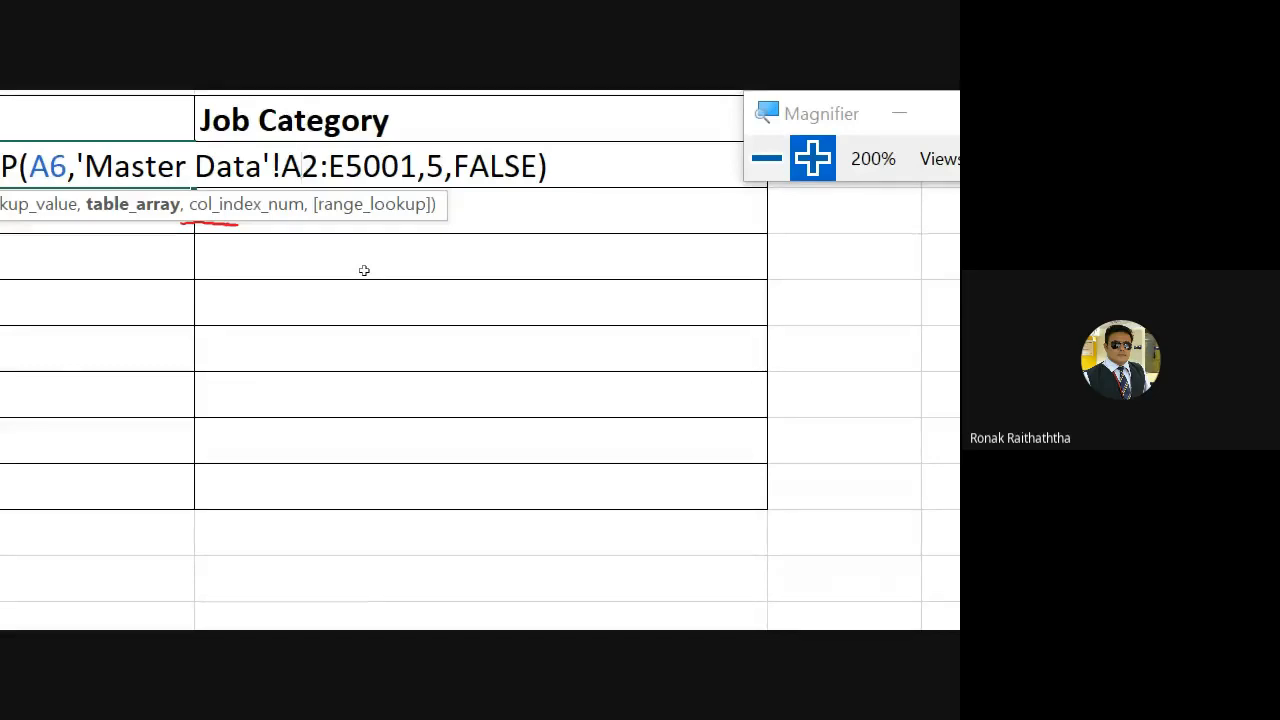
key(Return)
- Copy the VLOOKUP formula from B6 into the next Age cell, B7
key(ctrl+c)
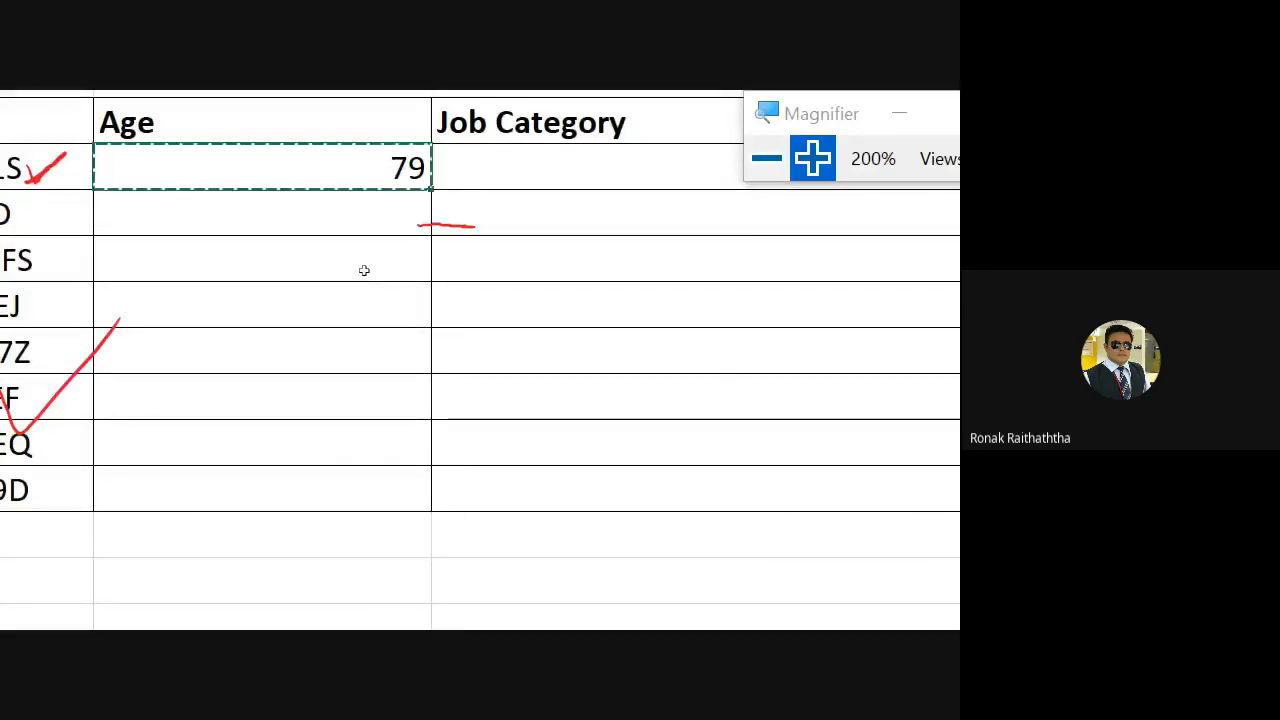
key(Down)
key(Return)
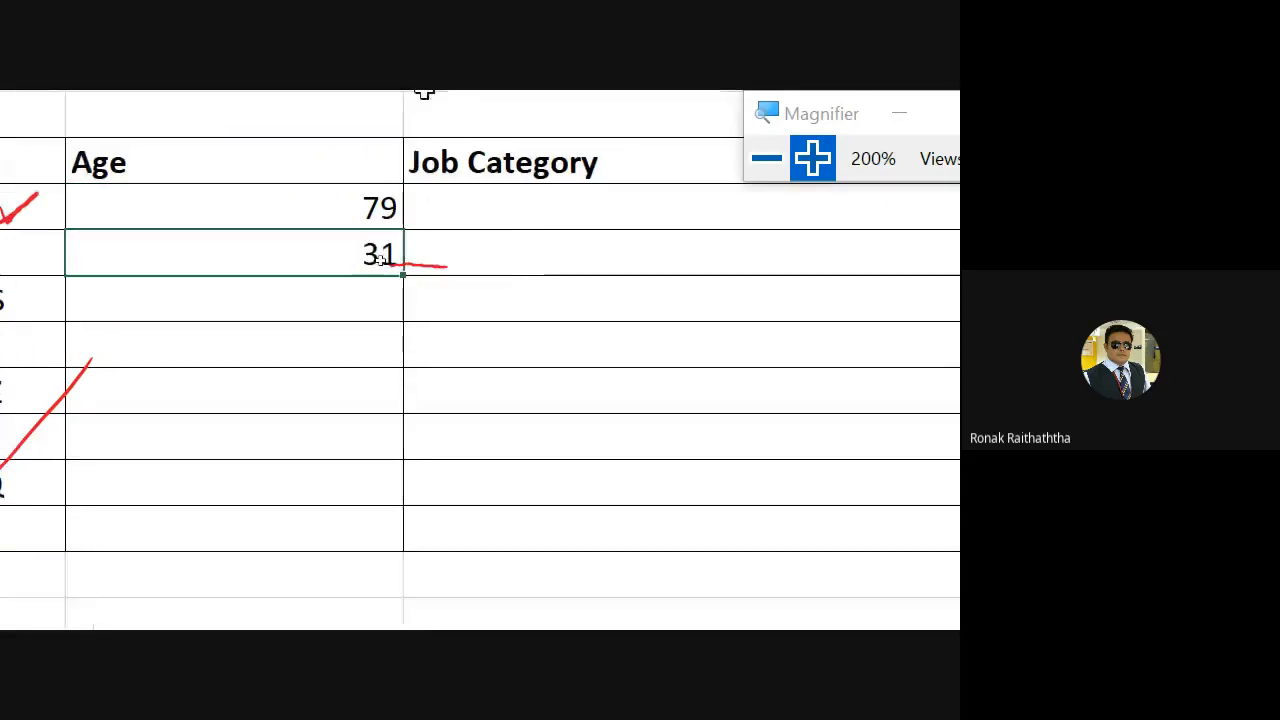
- Compare the lookup value and table array references in the B6 and B7 formulas
double_click(304, 157)
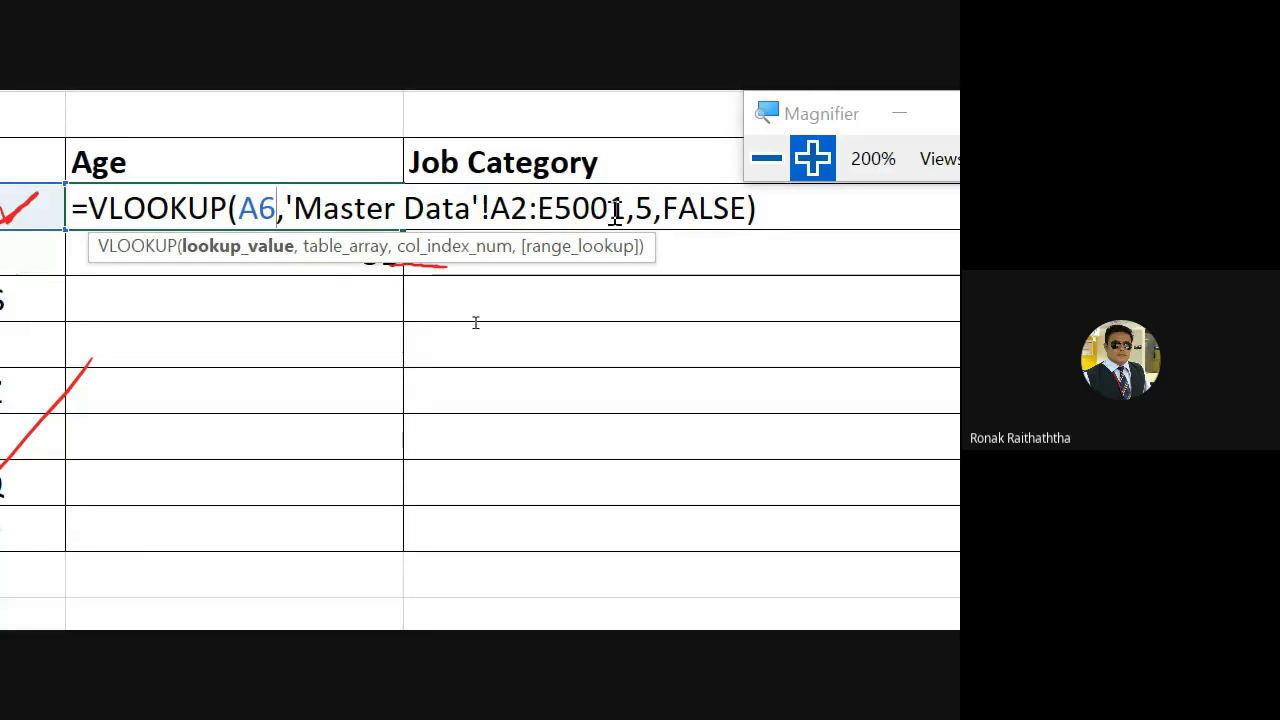
key(ctrl+Return)
double_click(254, 264)
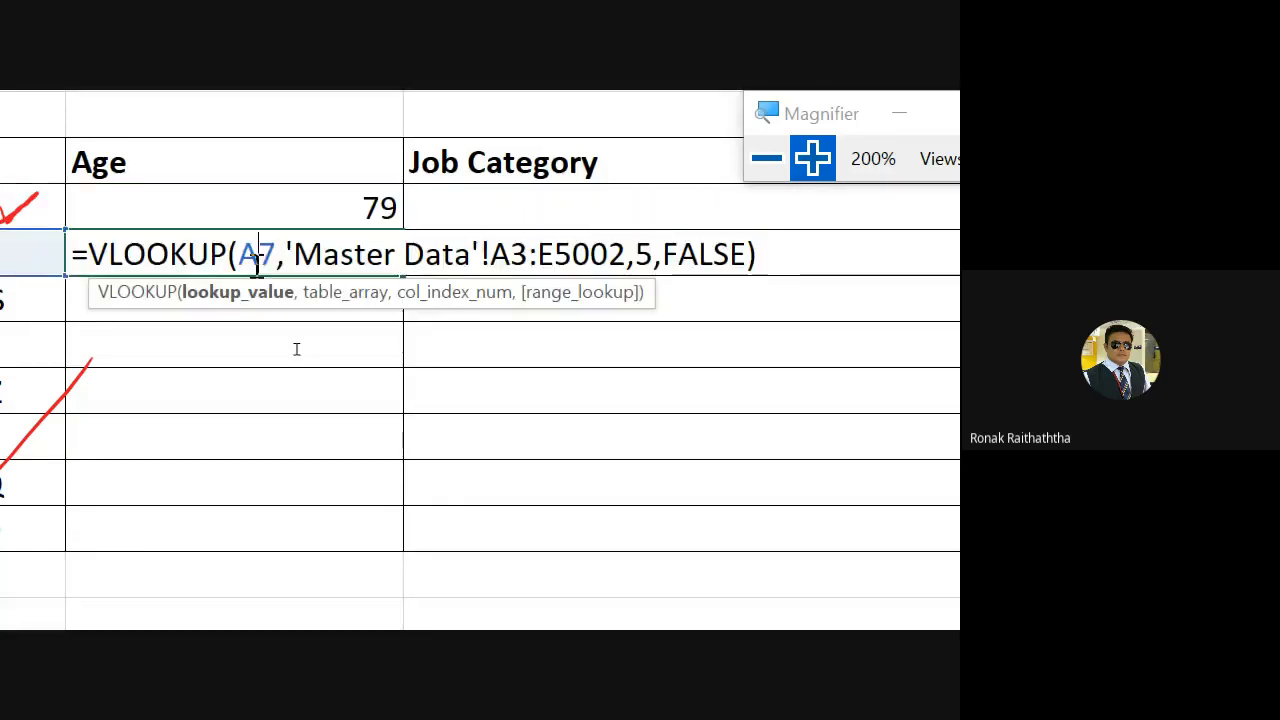
click(510, 254)
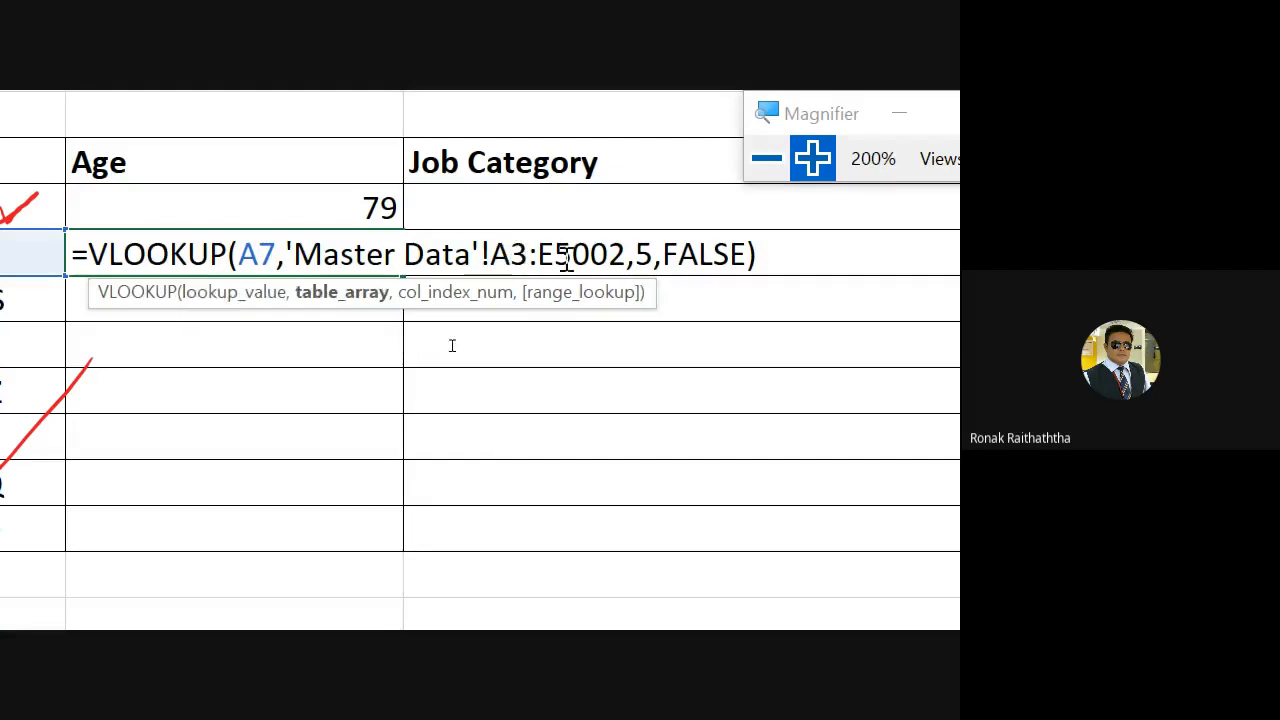
key(Escape)
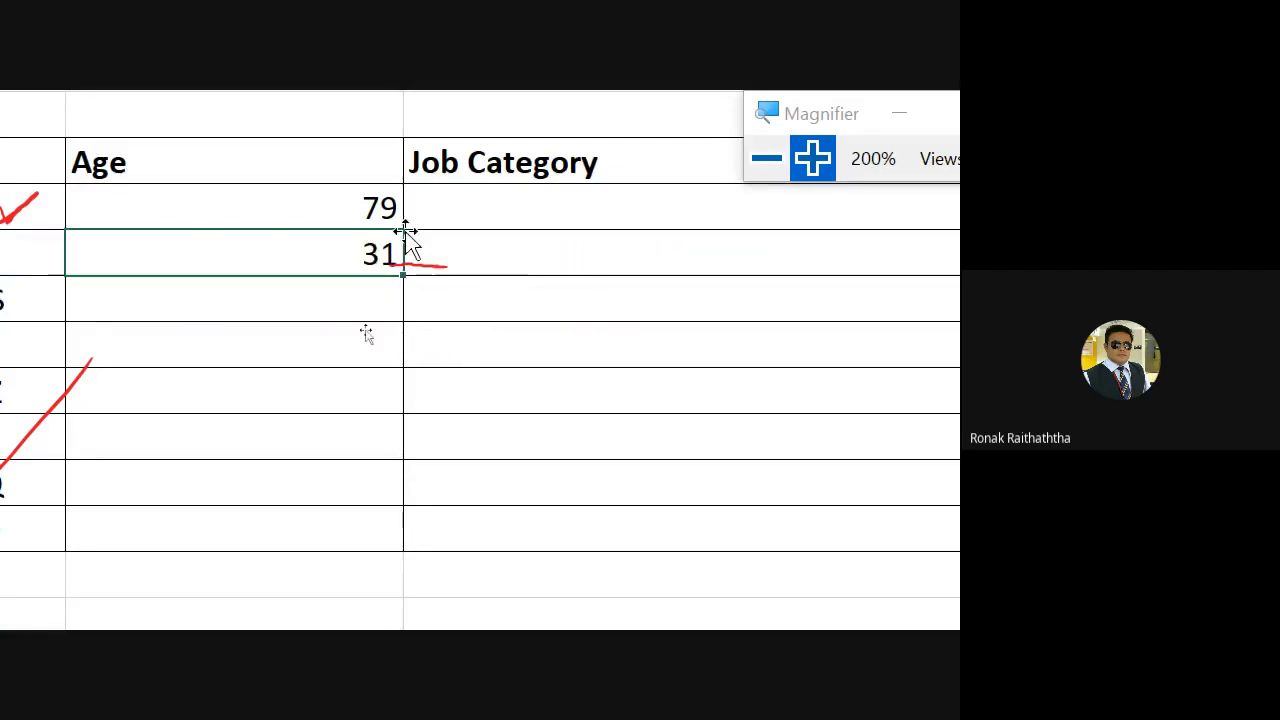
- Make the table array in B6's VLOOKUP formula absolute as $A$2:$E$5001 and enter the formula
double_click(340, 208)
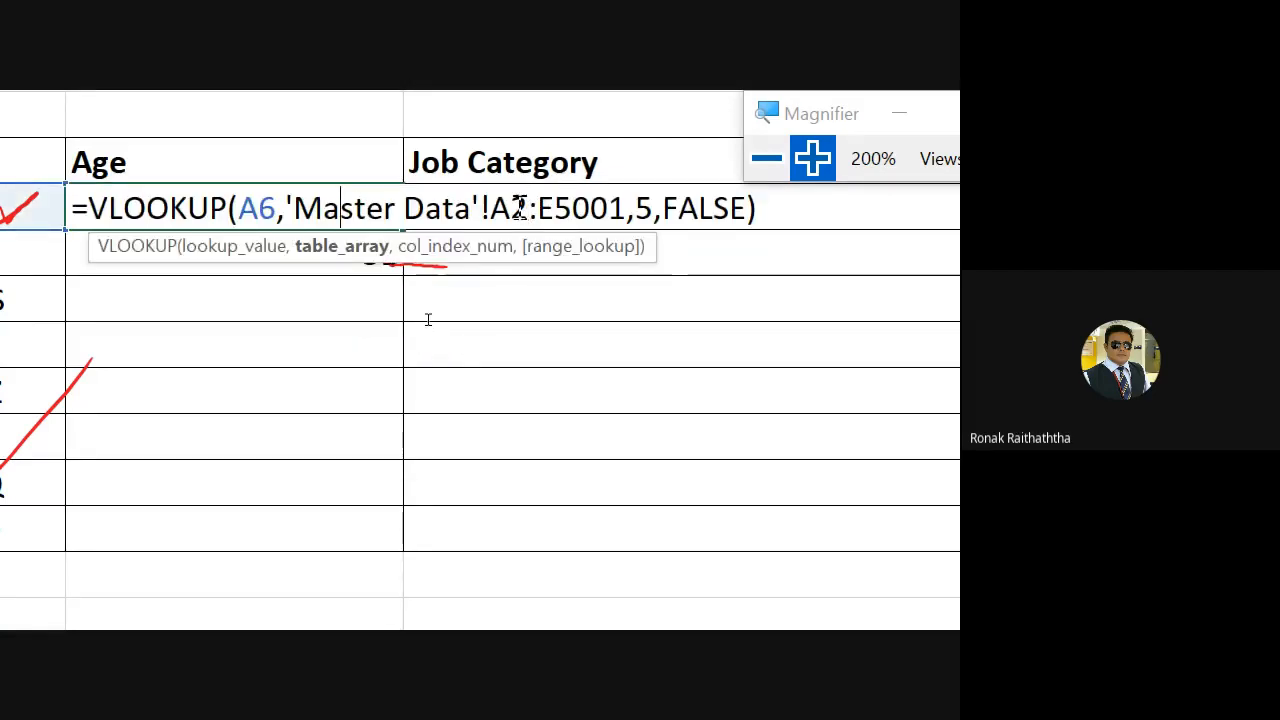
click(512, 208)
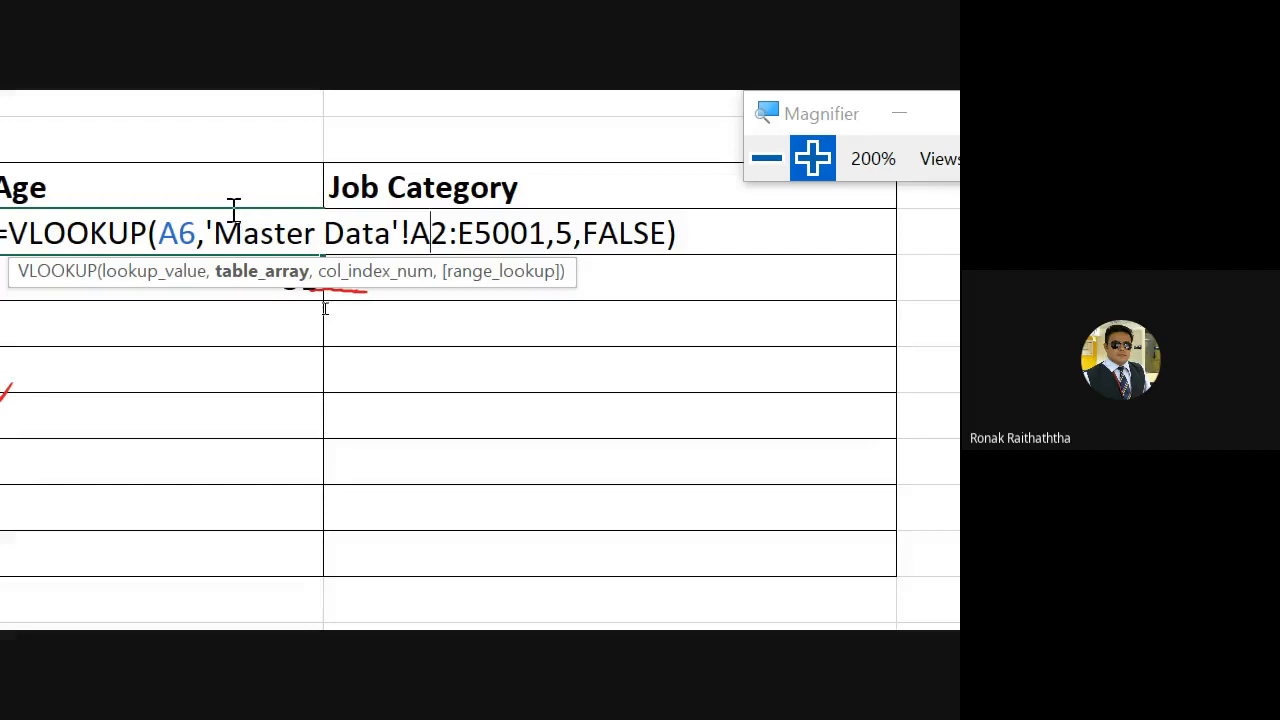
key(F4)
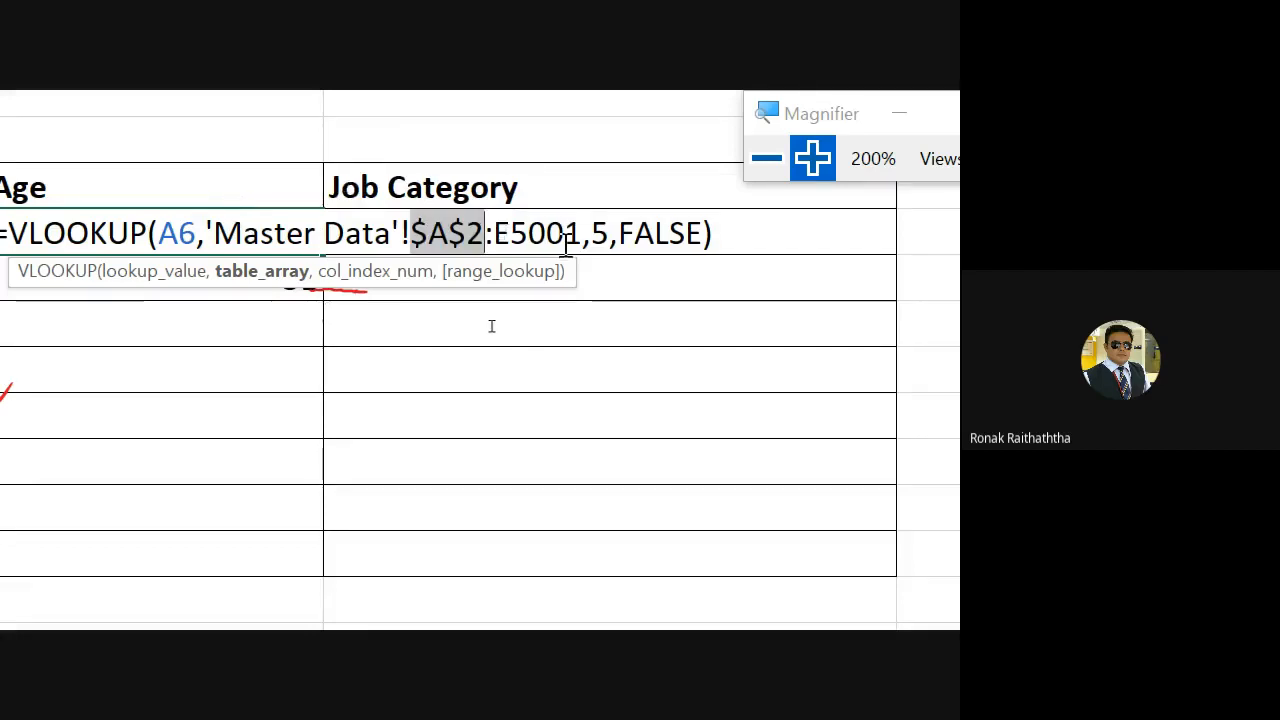
click(514, 230)
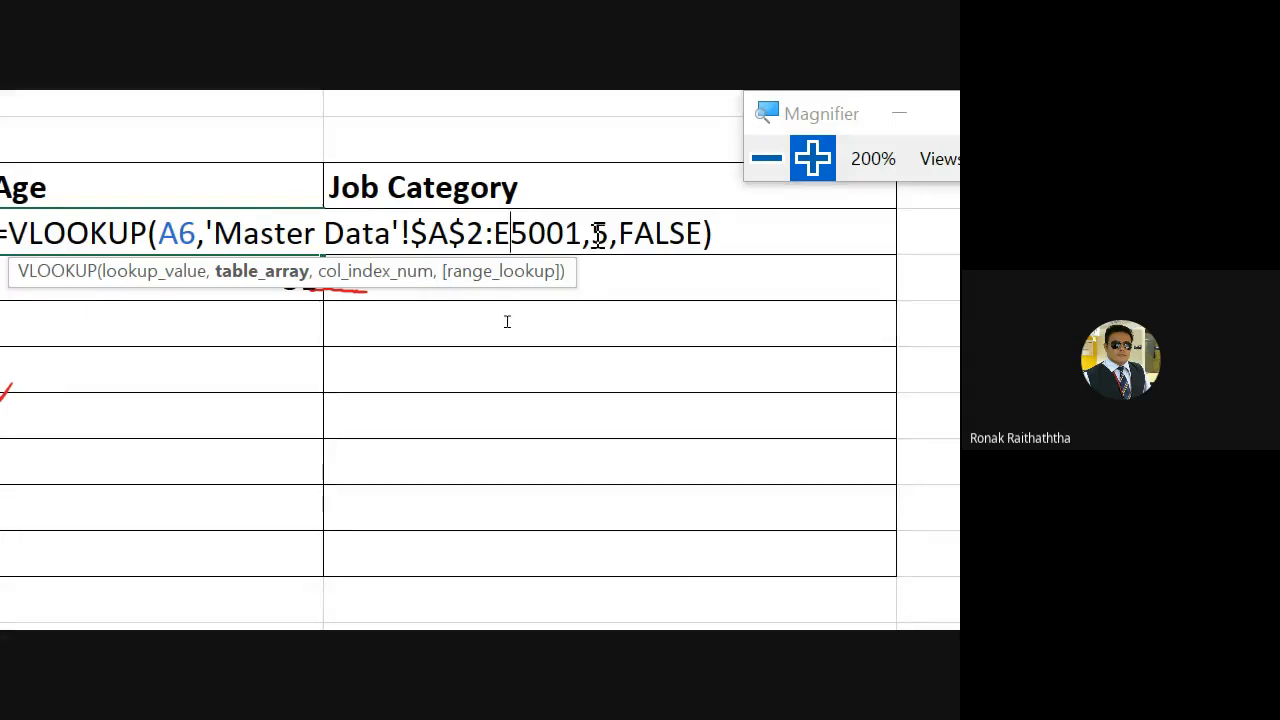
key(F4)
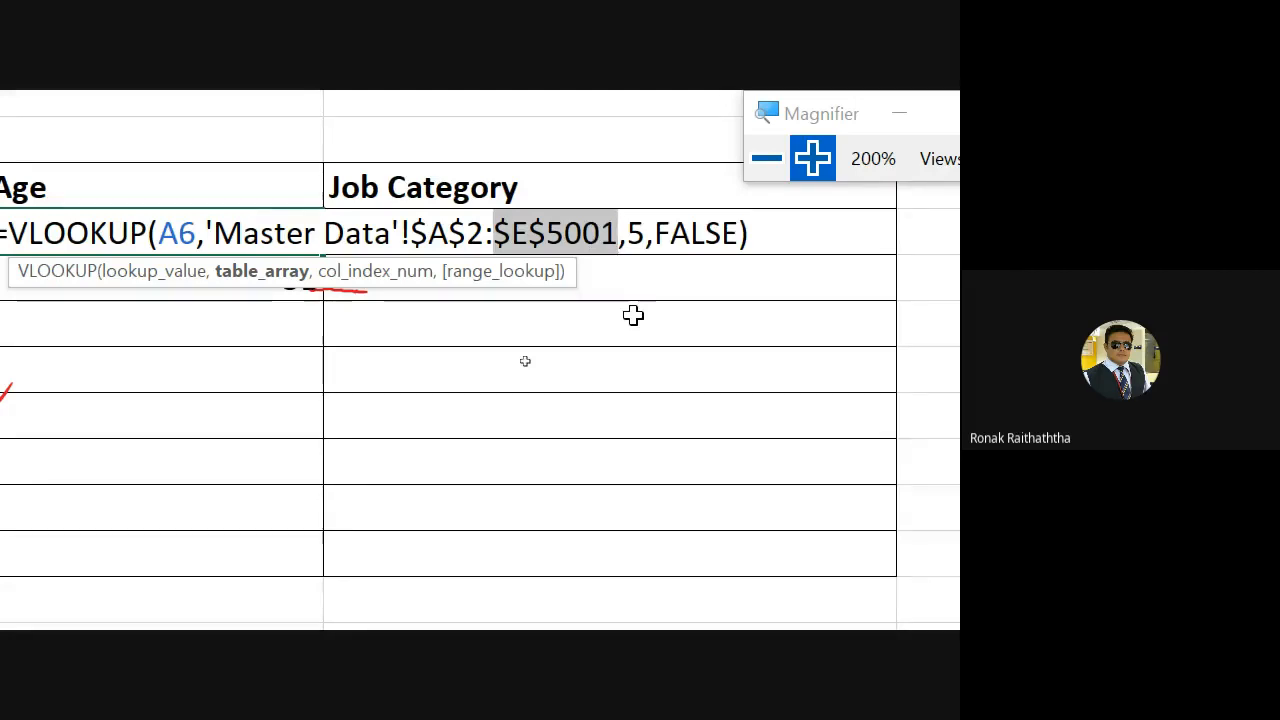
key(Return)
key(Up)
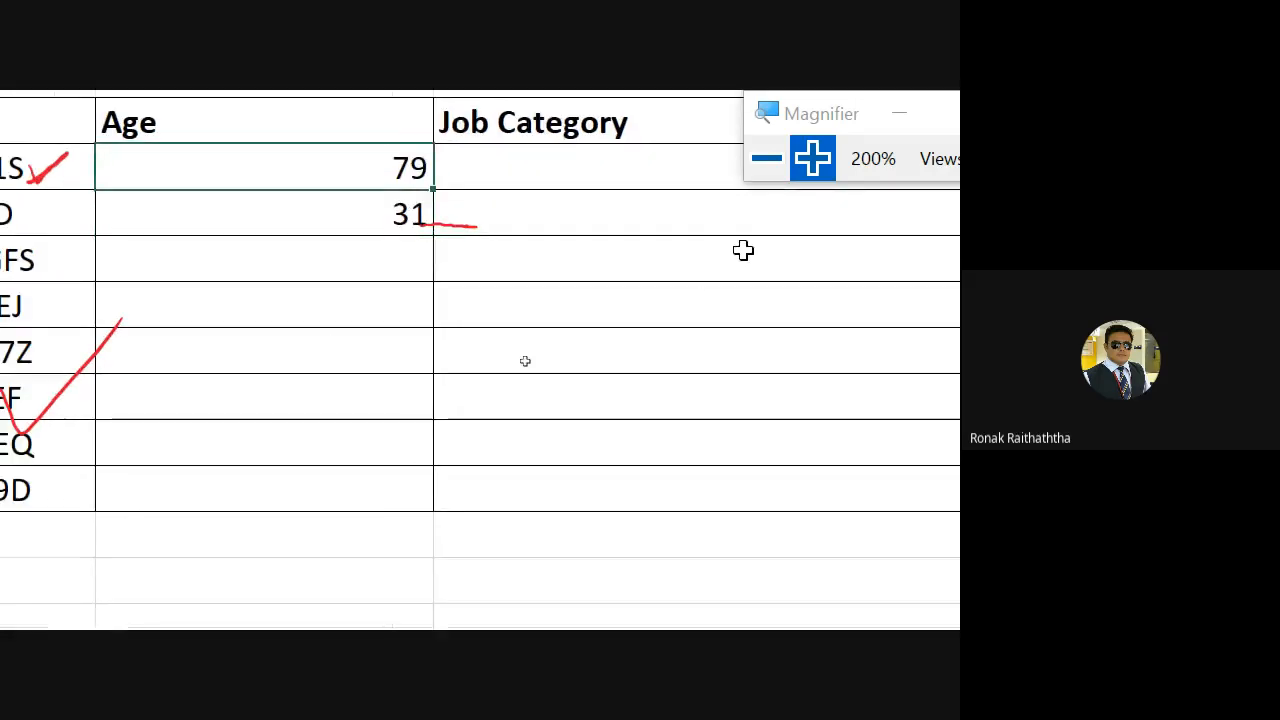
- Copy the corrected VLOOKUP formula from B6 into the remaining Age cells, B7:B13
key(ctrl+c)
key(Down)
key(shift+Down)
key(shift+Down)
key(shift+Down)
key(shift+Down)
key(shift+Down)
key(shift+Down)
key(shift+Down)
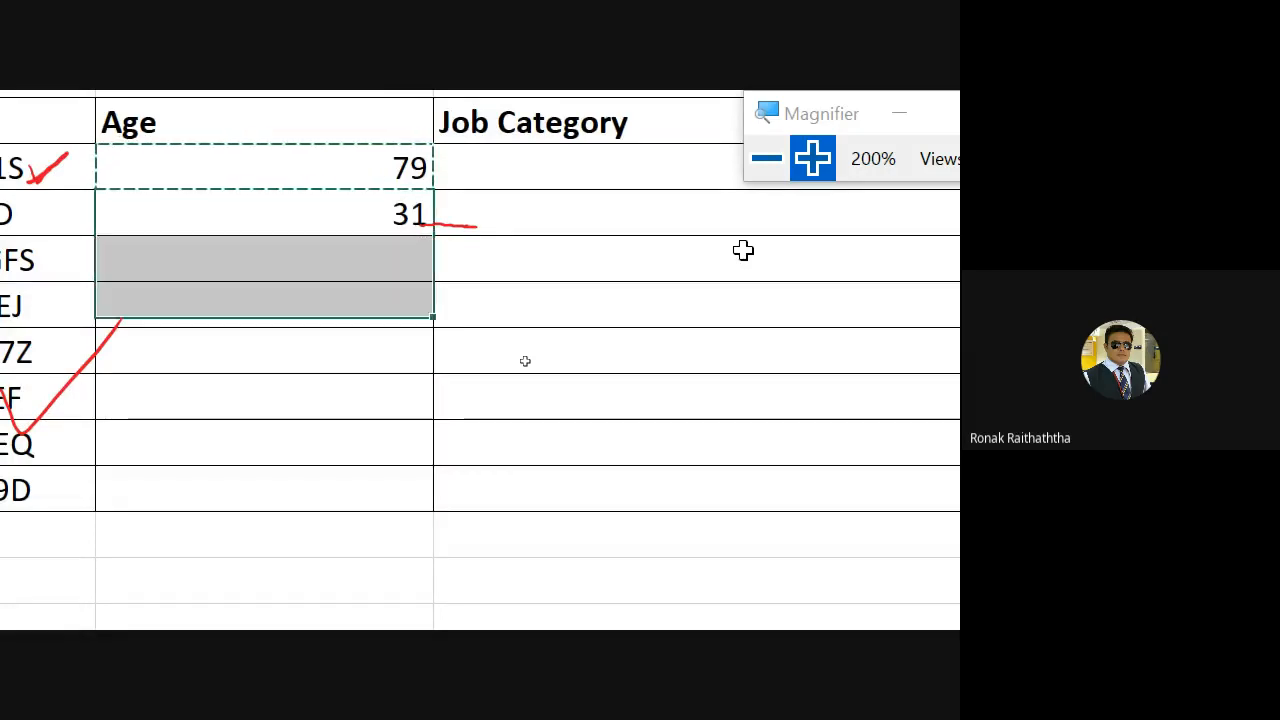
key(shift+Up)
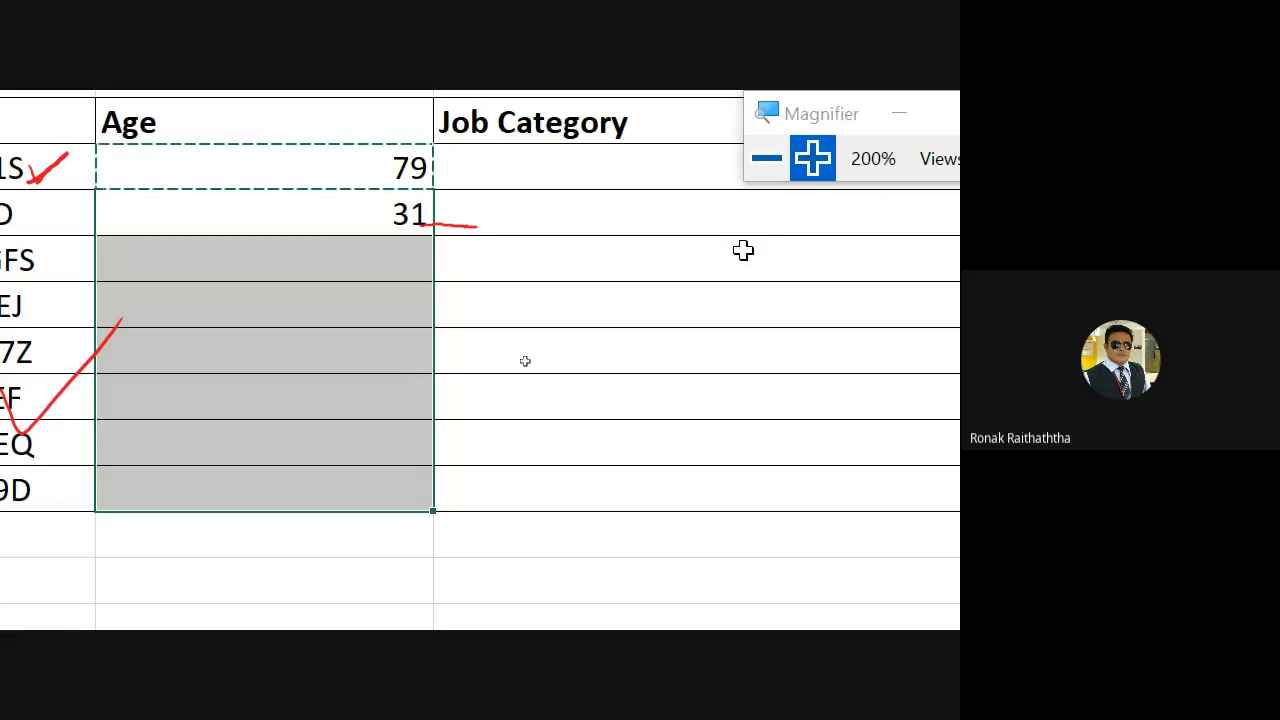
key(ctrl+v)
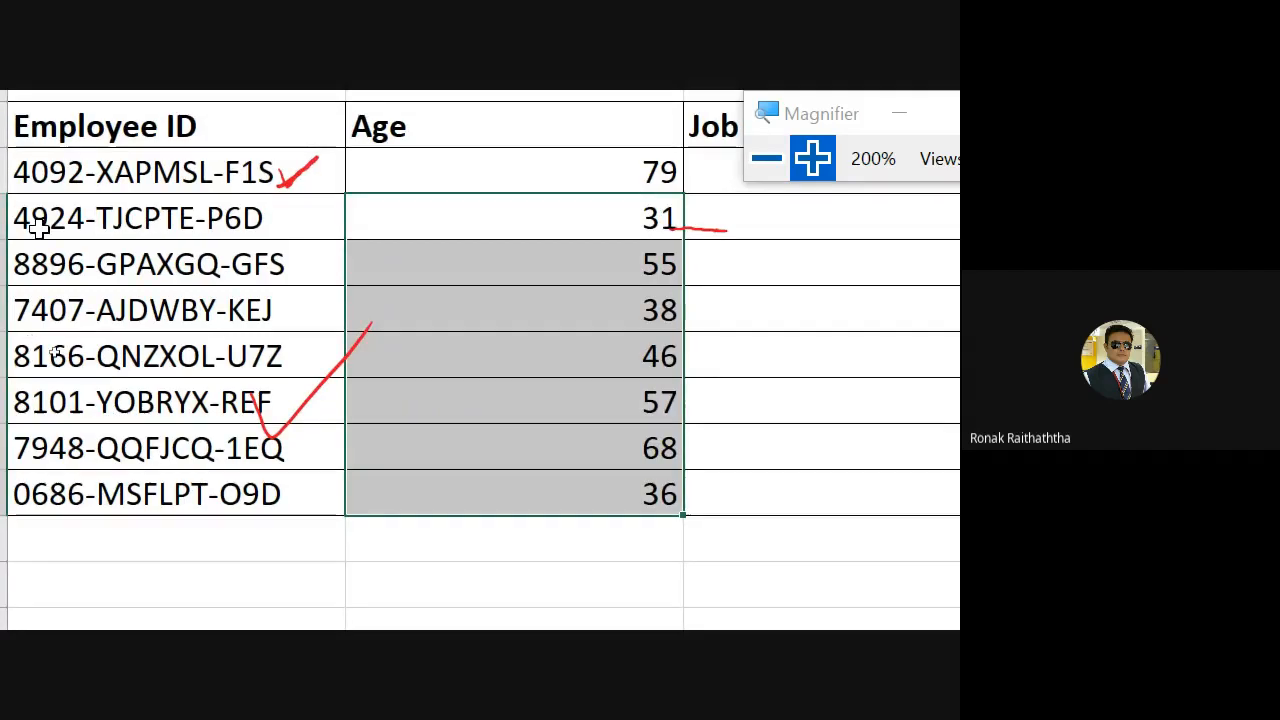
- Highlight the full Employee ID in A8 for inspection and leave the cell unchanged
click(200, 252)
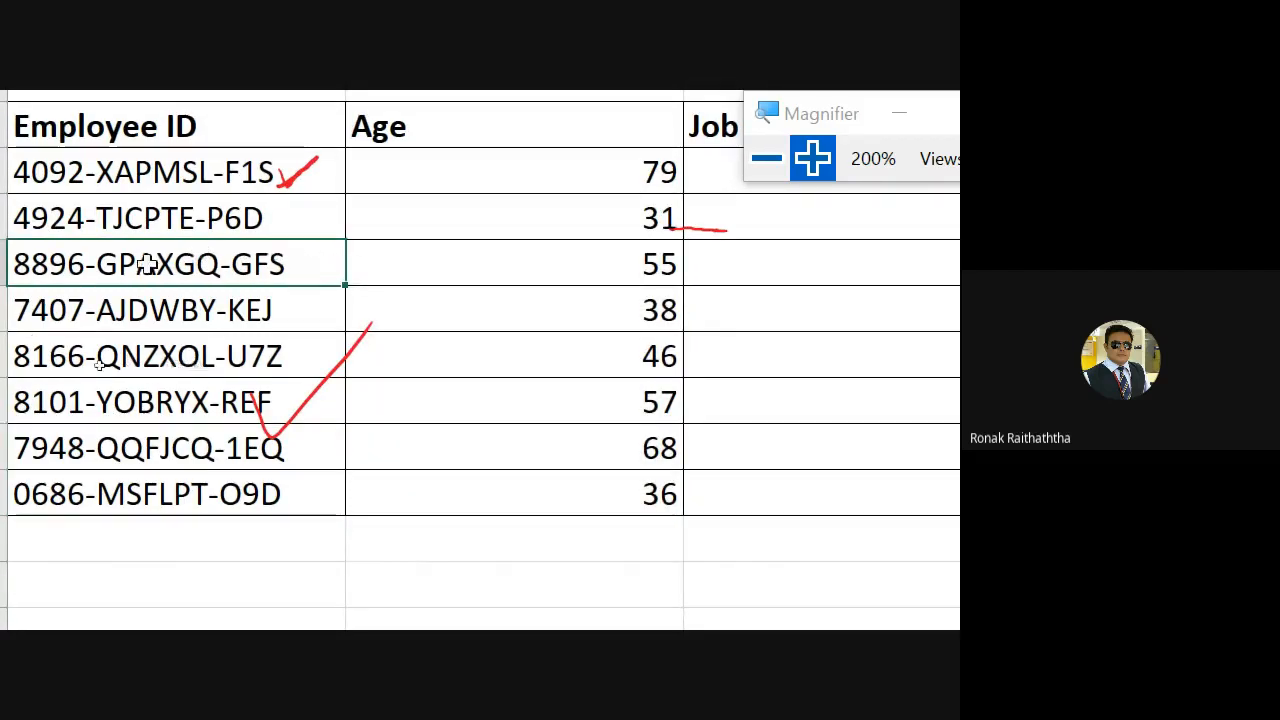
double_click(316, 259)
drag(316, 259, 6, 258)
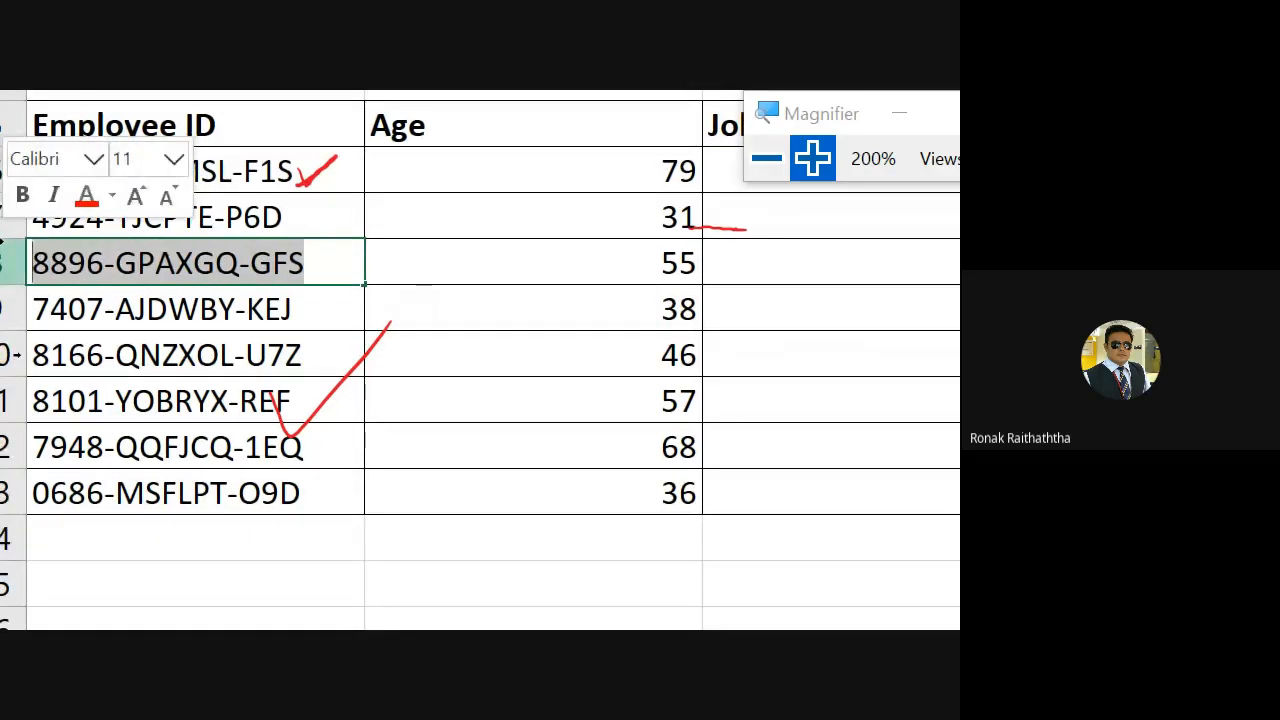
key(Escape)
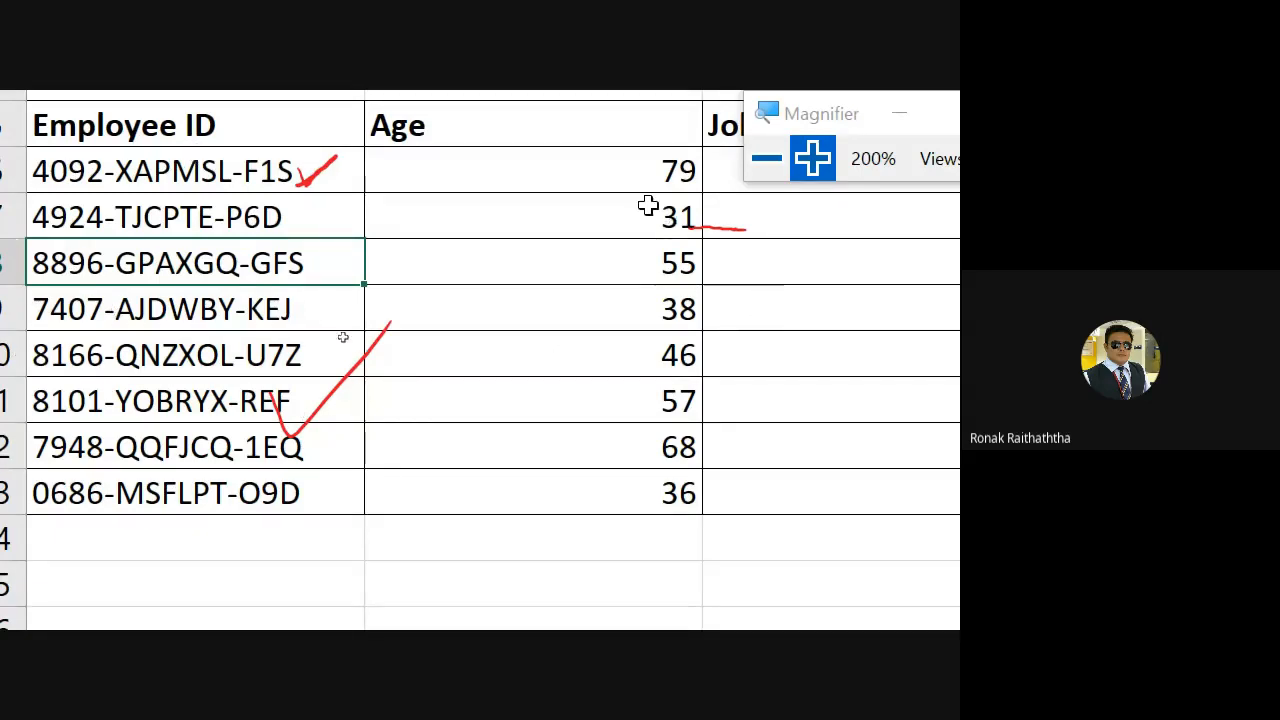
- Clear the copied VLOOKUP formulas from the Age cells B7:B13
drag(646, 212, 651, 494)
key(Delete)
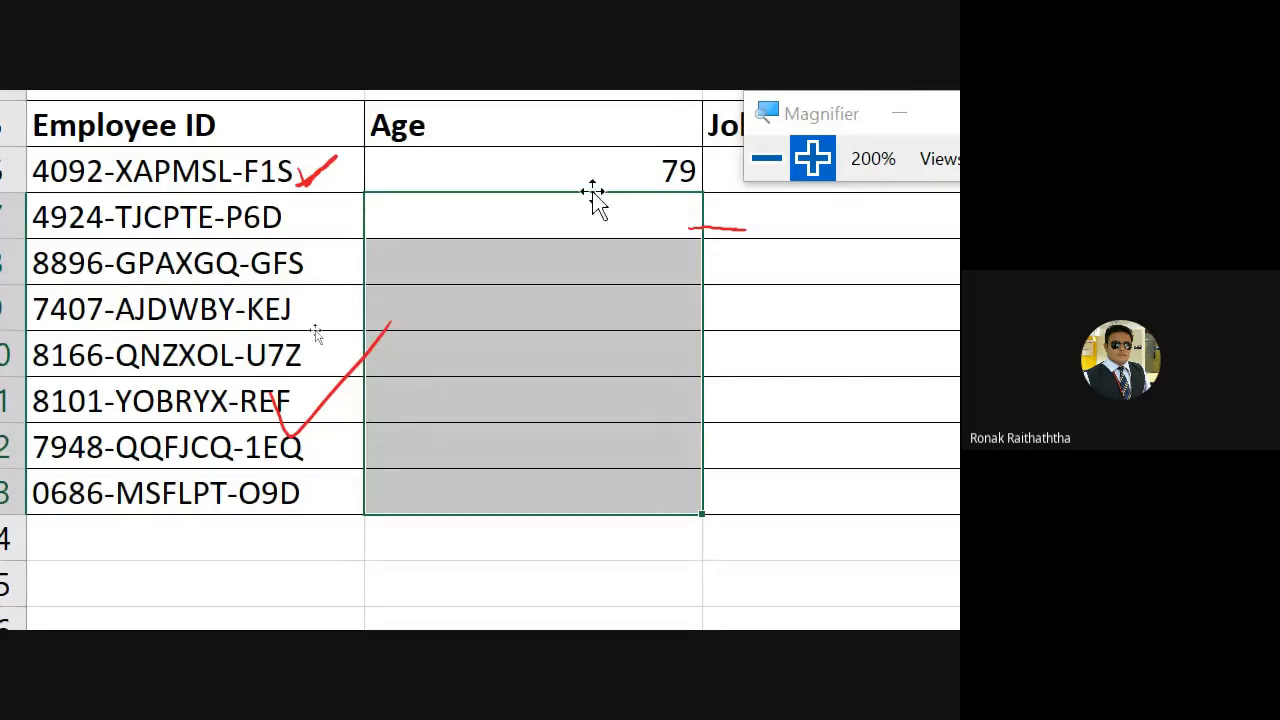
- Start a VLOOKUP formula in Age cell B7 with the Employee ID in A7 as the lookup value
click(538, 211)
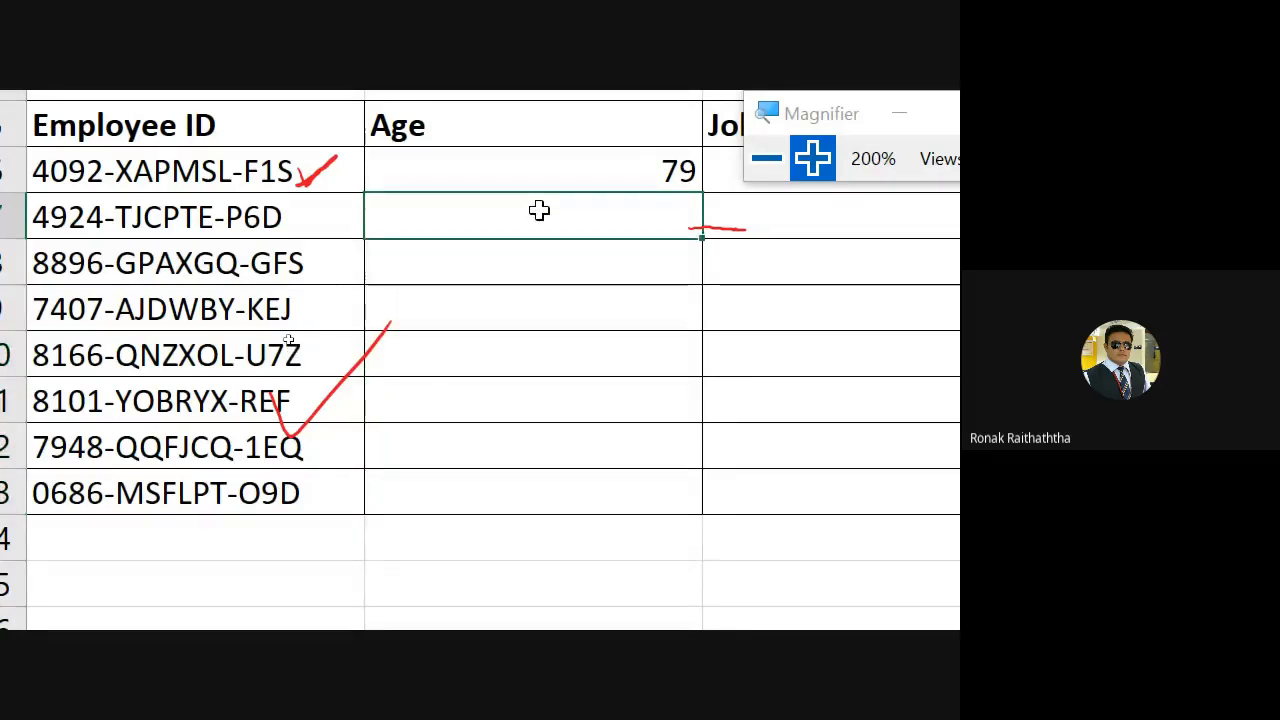
text(=)
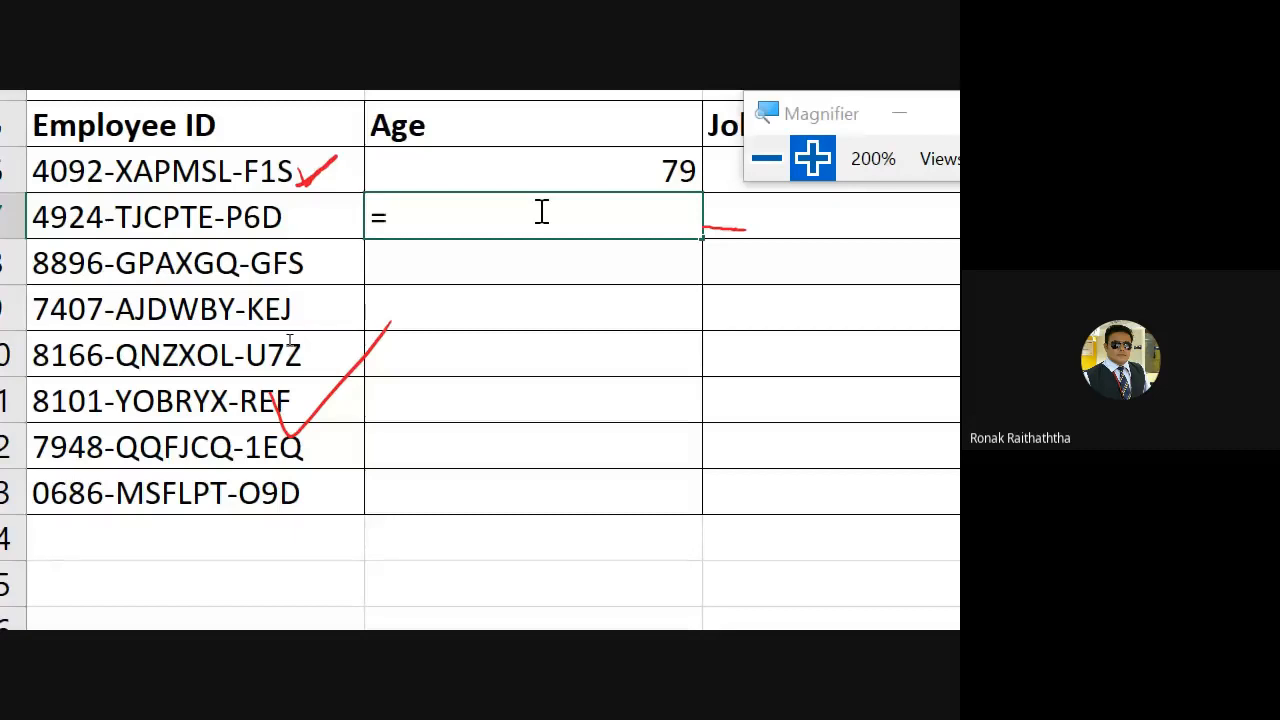
text(vl)
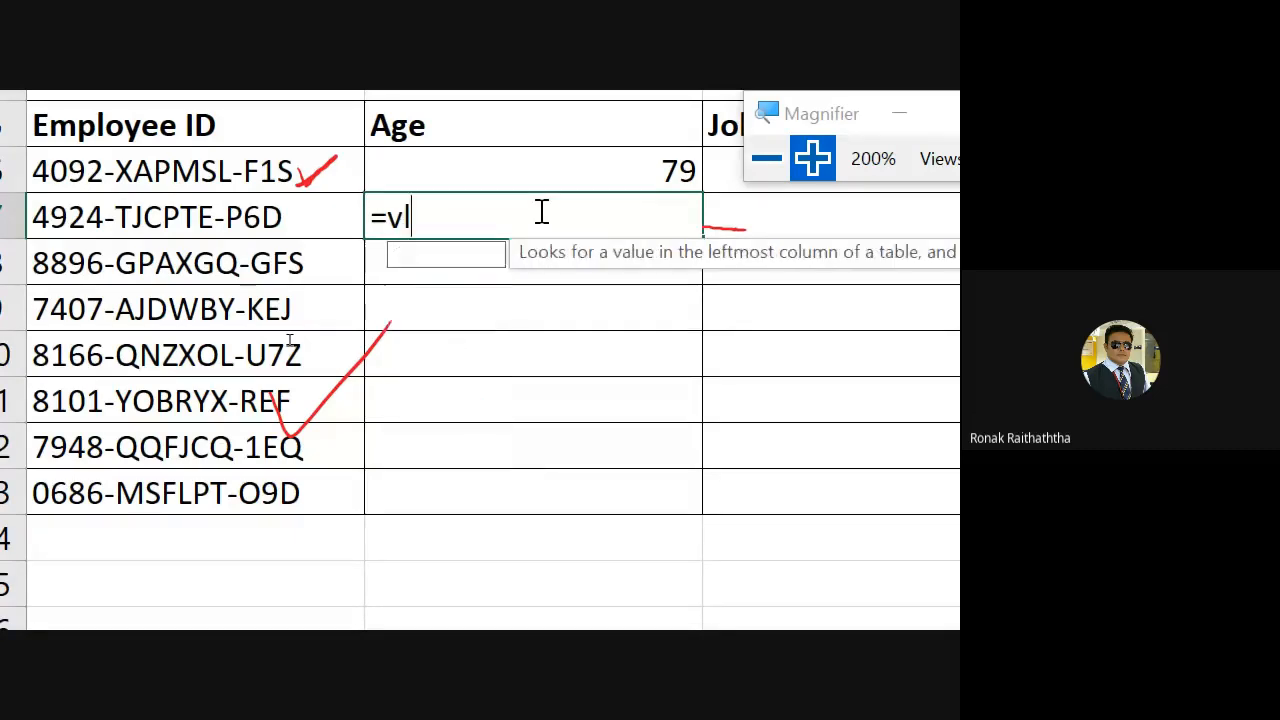
text(ookup)
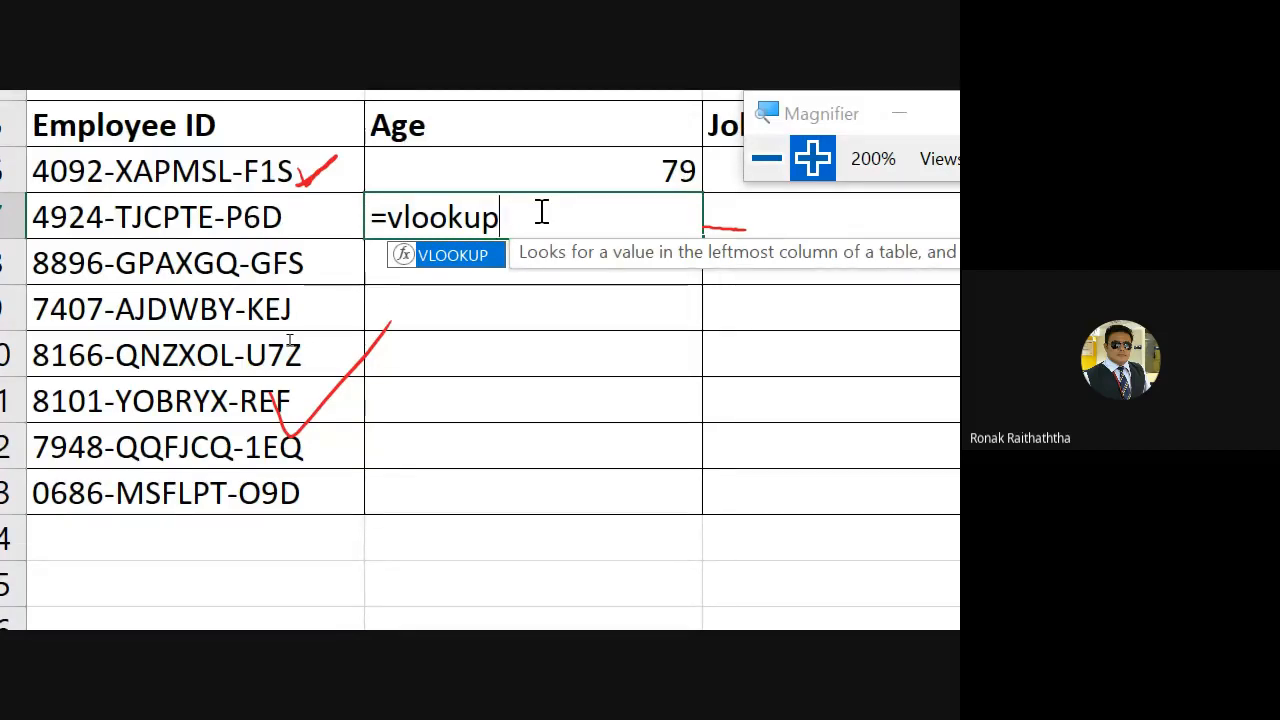
text(()
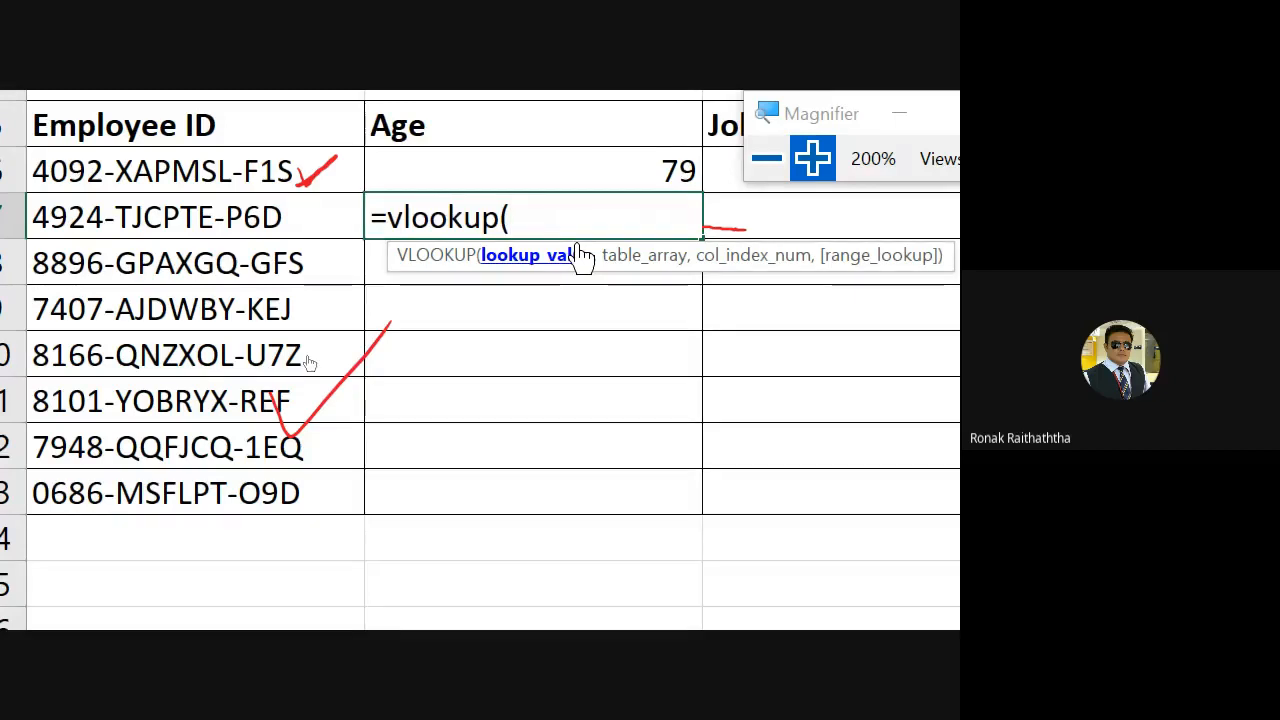
click(160, 215)
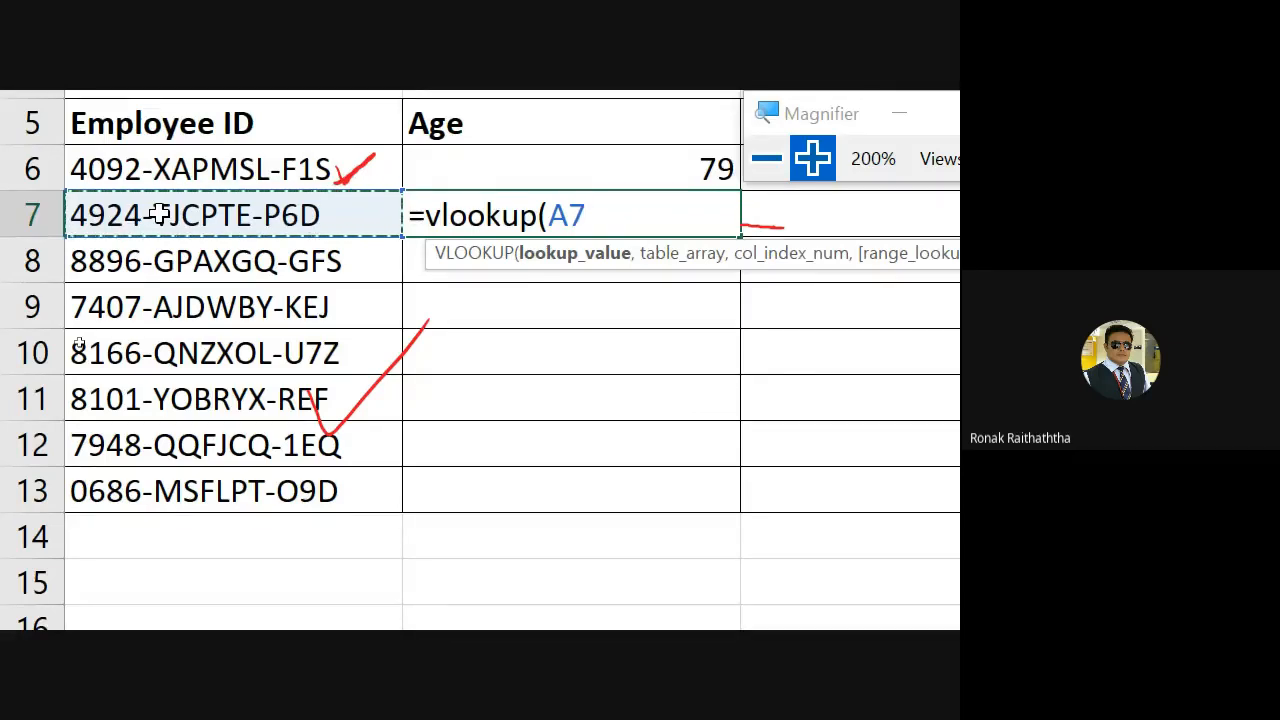
text(,)
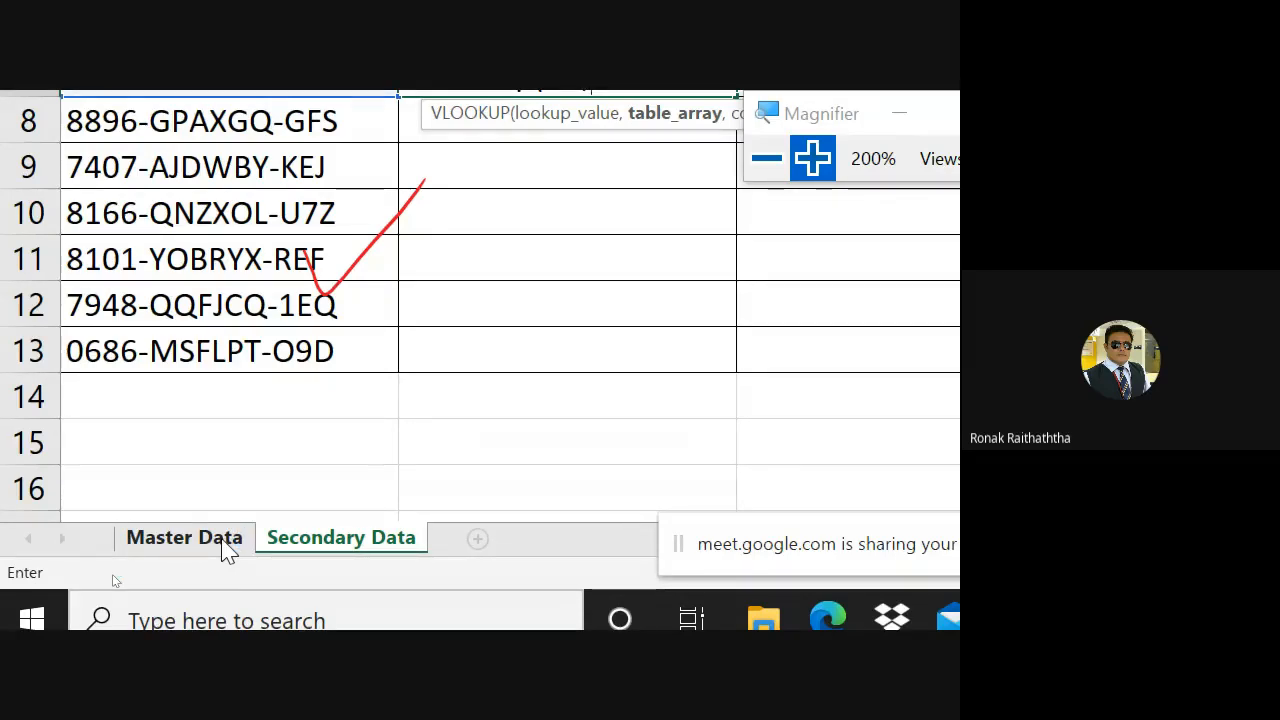
- Set the table array of B7's VLOOKUP to A2:E5001 on the Master Data sheet
click(224, 546)
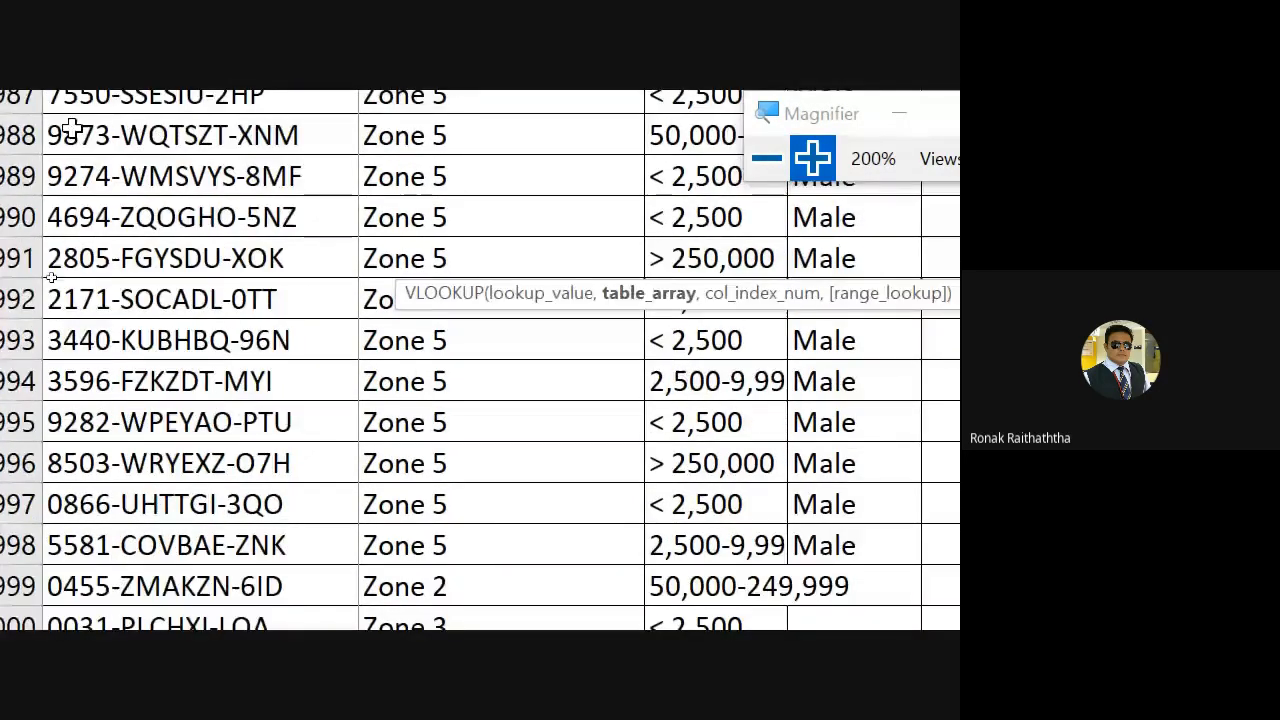
click(73, 108)
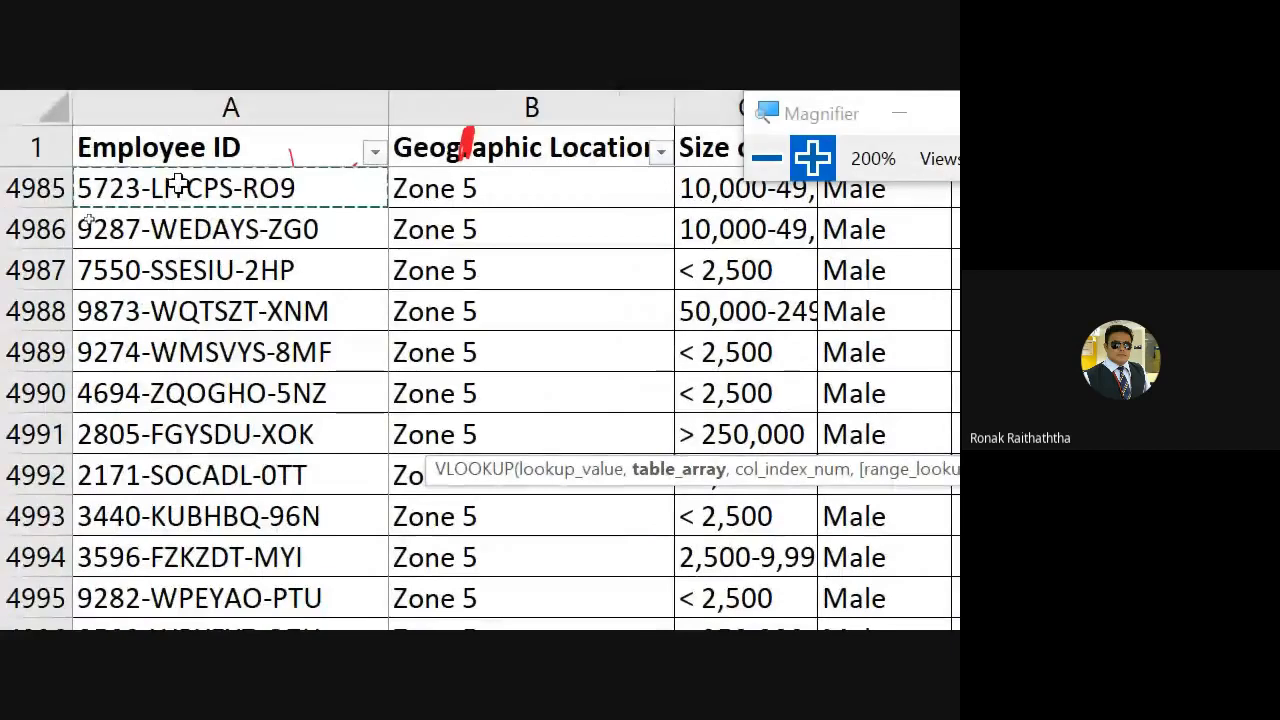
key(Down)
key(Down)
key(Down)
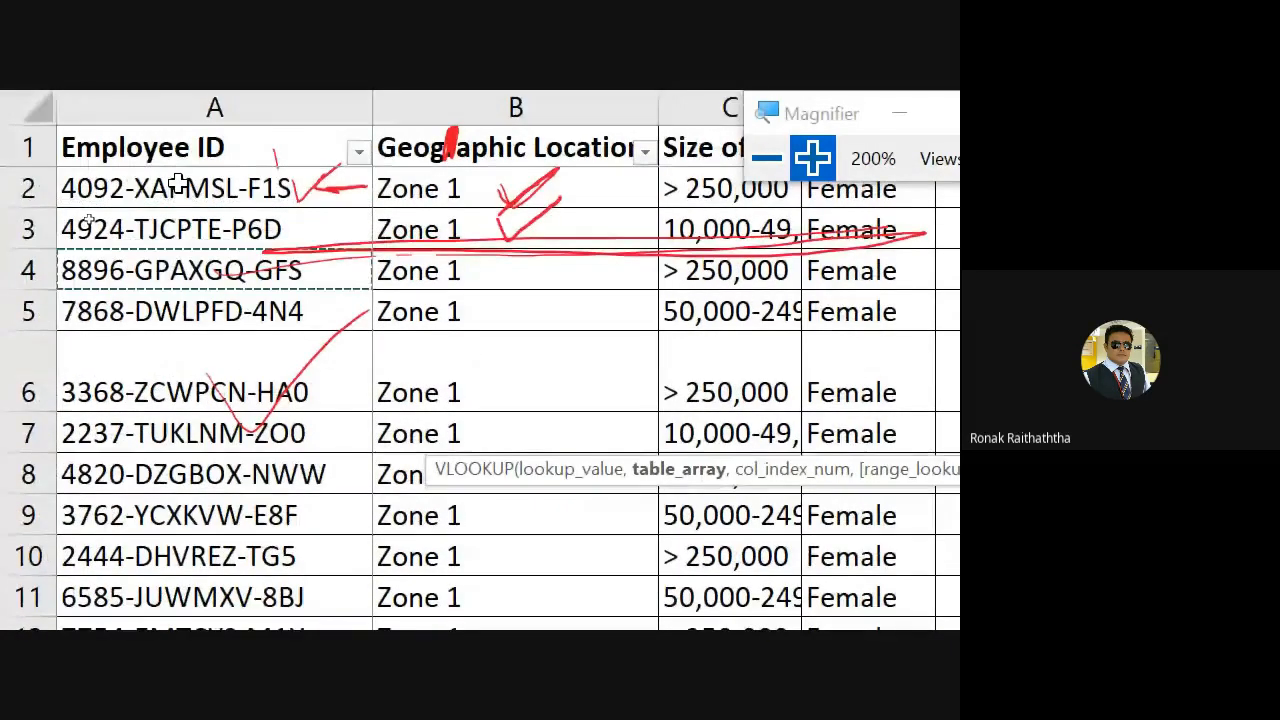
key(Up)
key(Up)
key(Up)
key(Down)
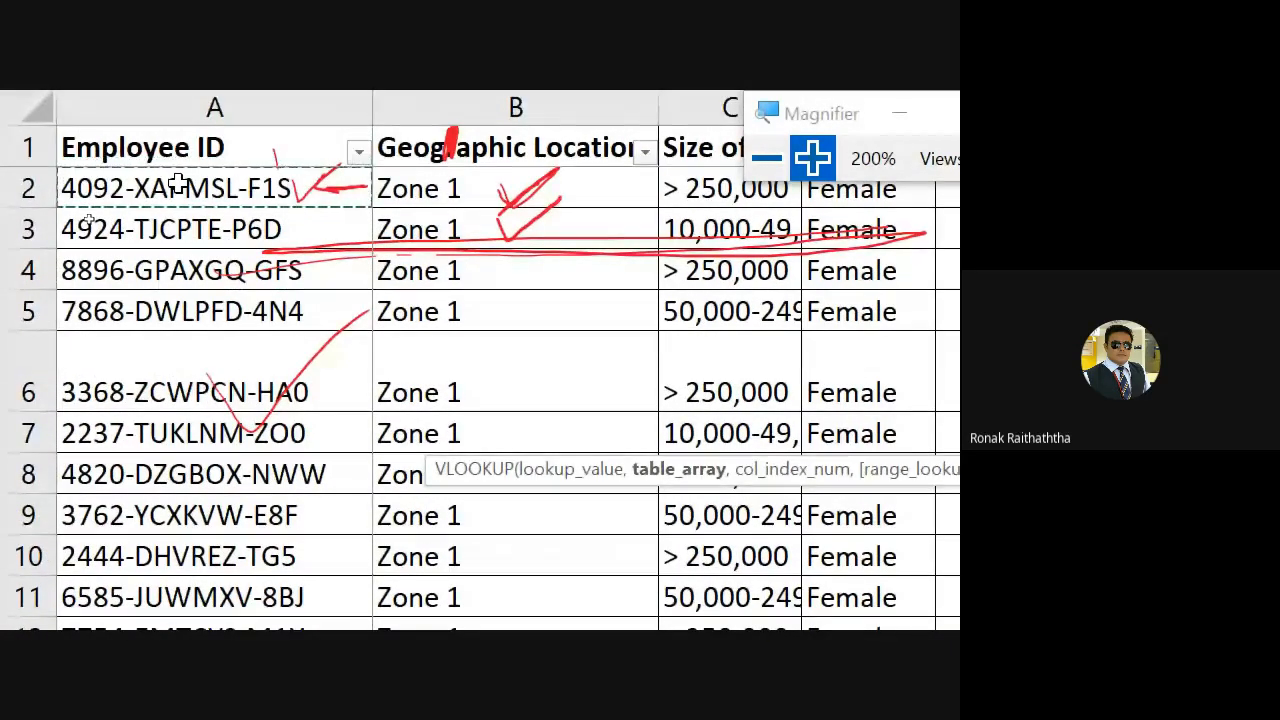
key(shift+Right)
key(shift+Right)
key(shift+Right)
key(shift+Right)
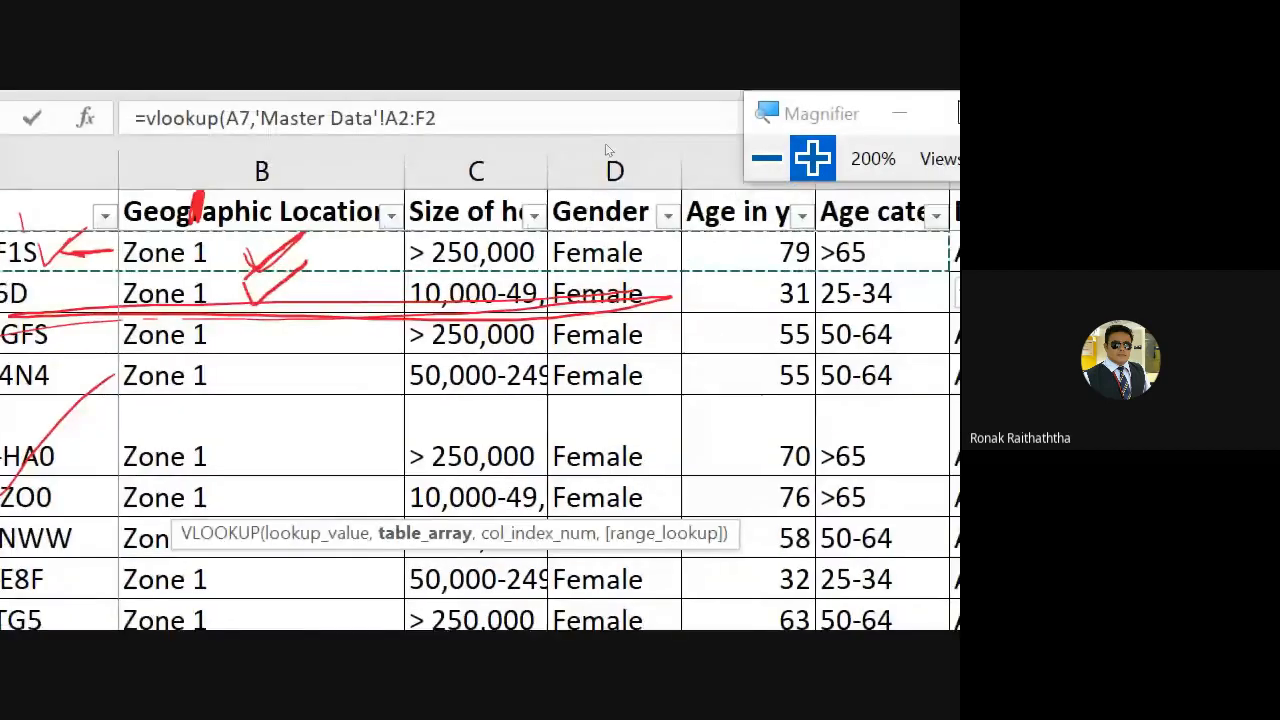
key(shift+Left)
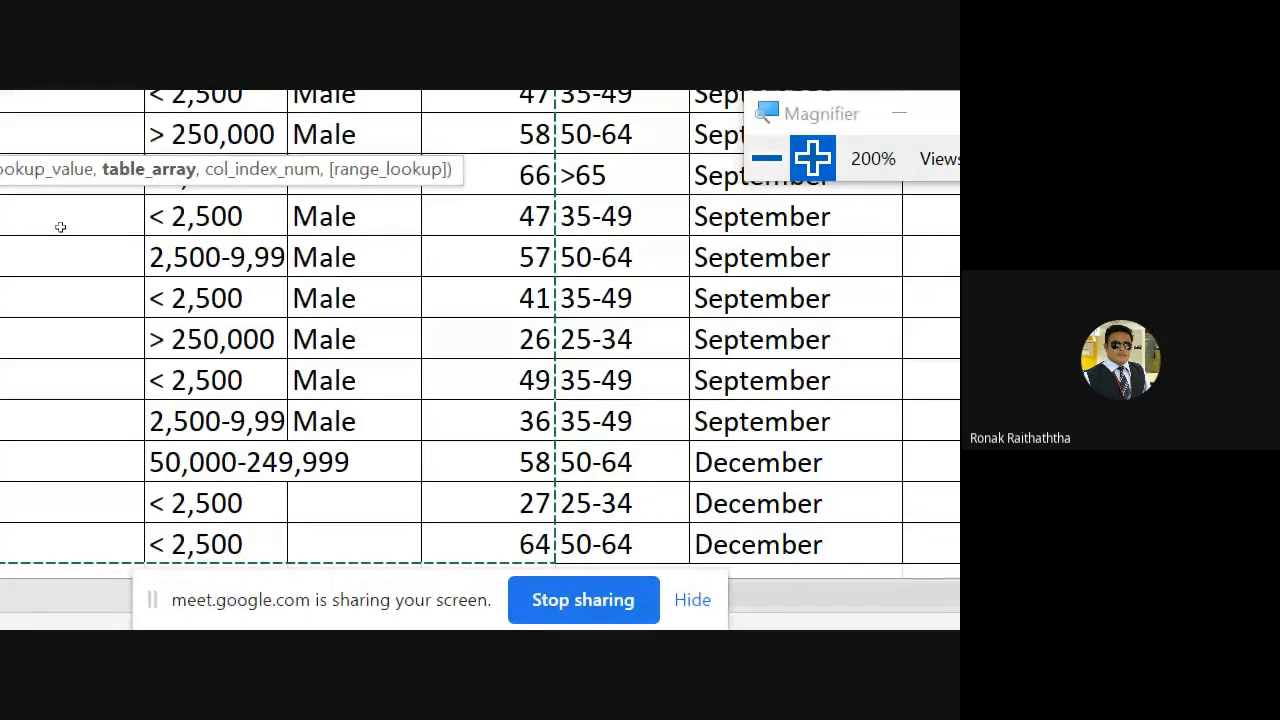
text(,'Master Data'!A2:E5001,)
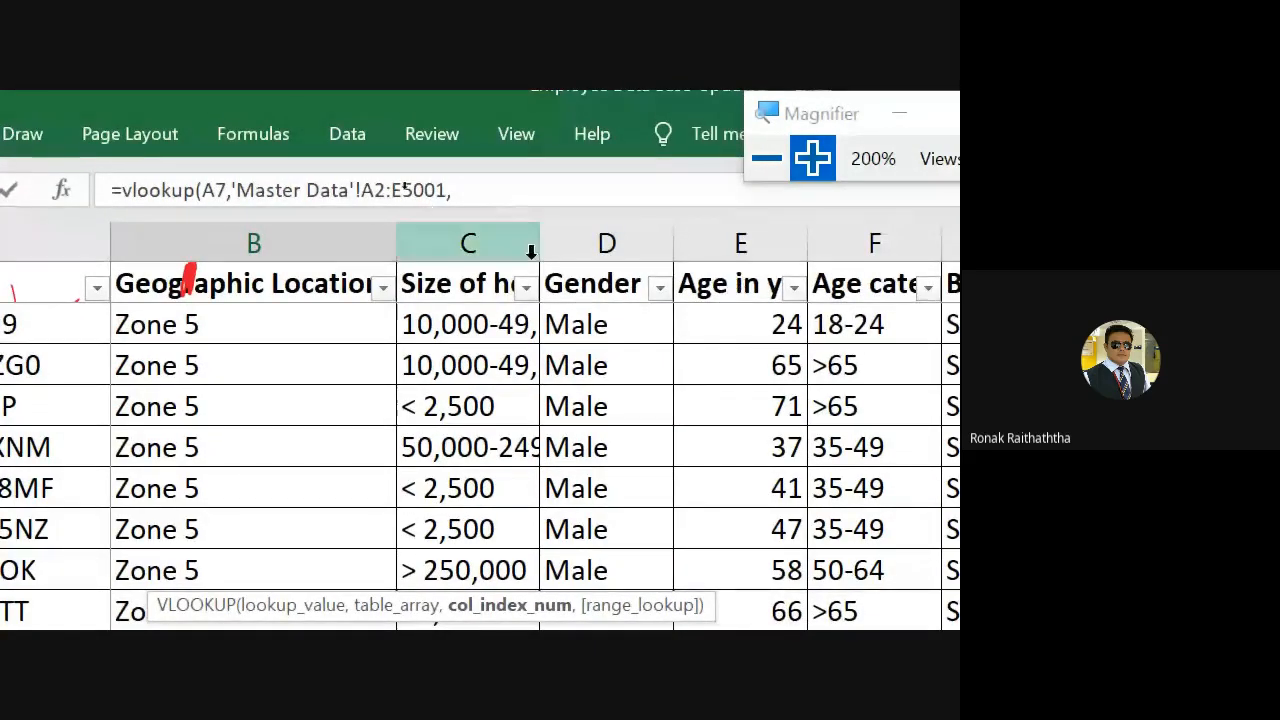
- Complete B7's VLOOKUP with column index 5 and FALSE for an exact match, and enter the formula
text(5)
click(499, 185)
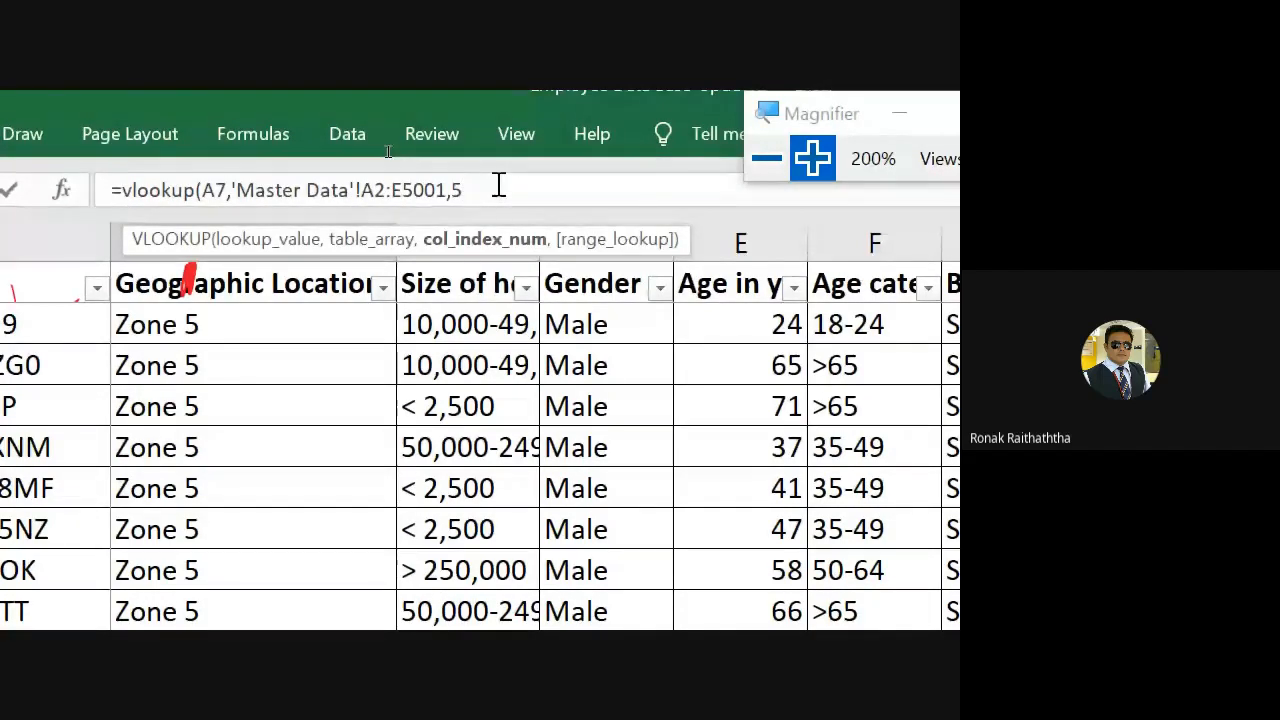
text(,)
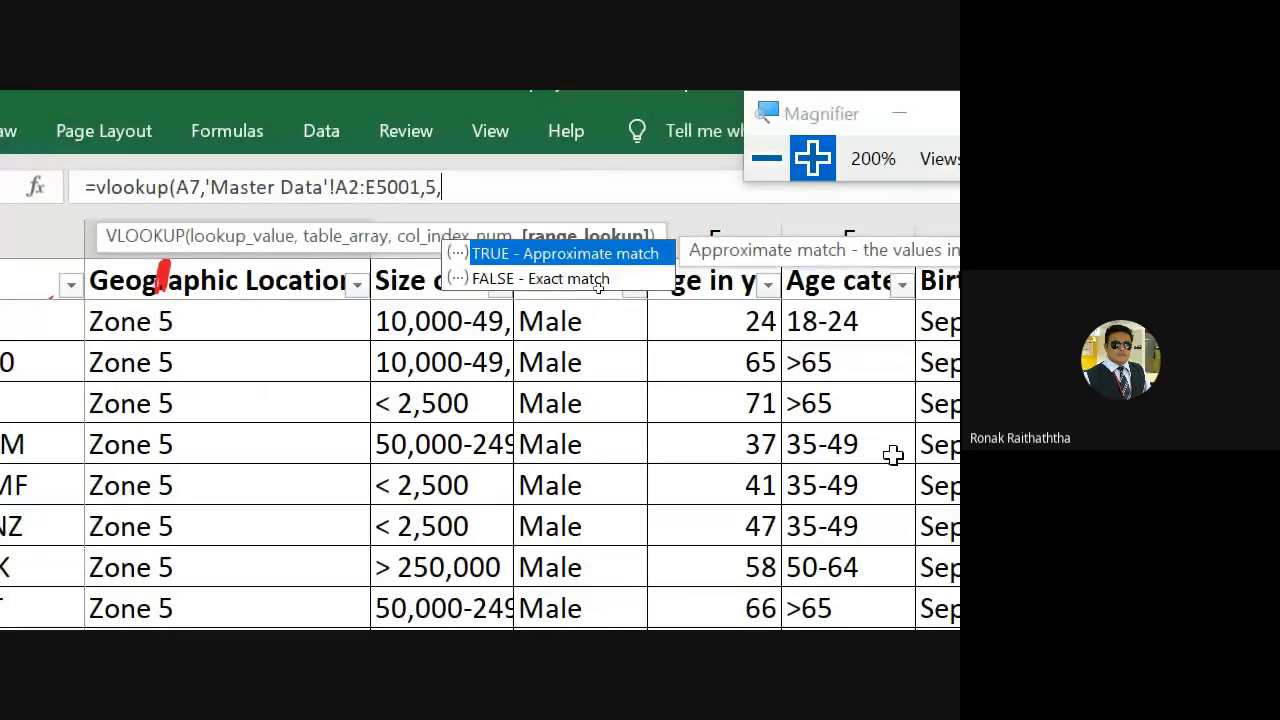
text(FLAS)
key(BackSpace)
key(BackSpace)
key(BackSpace)
text(A)
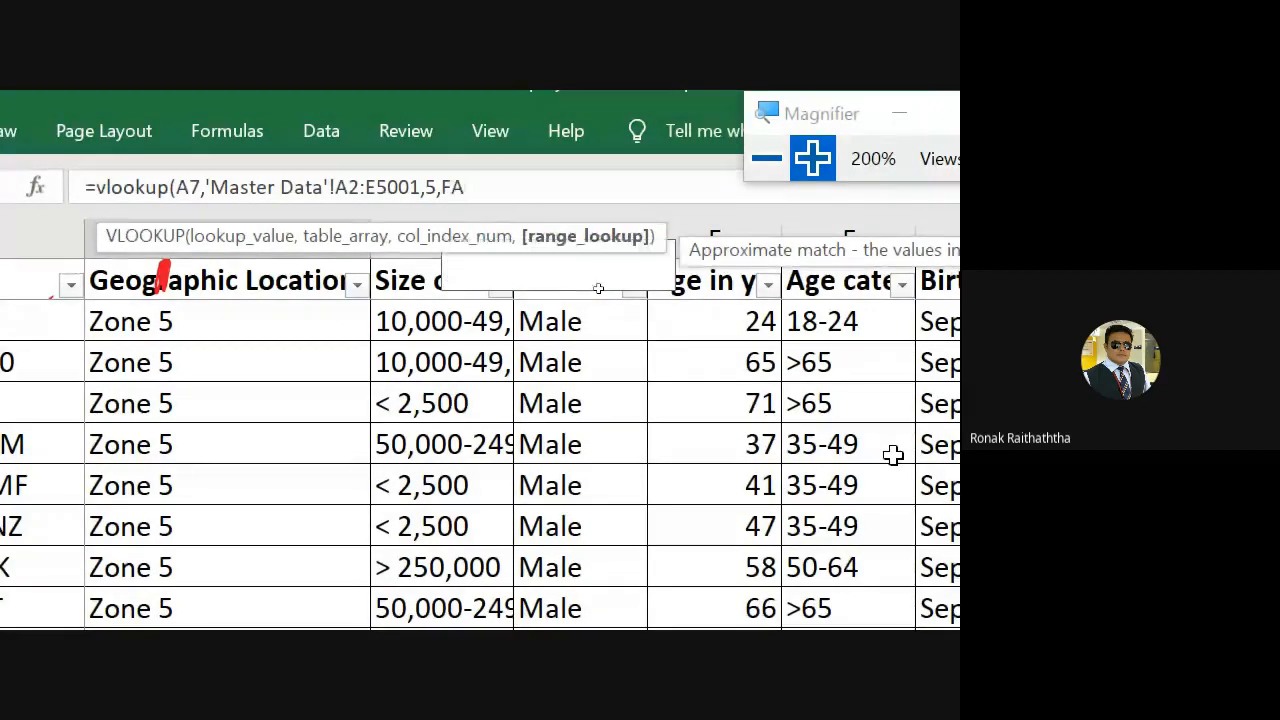
text(LSE)
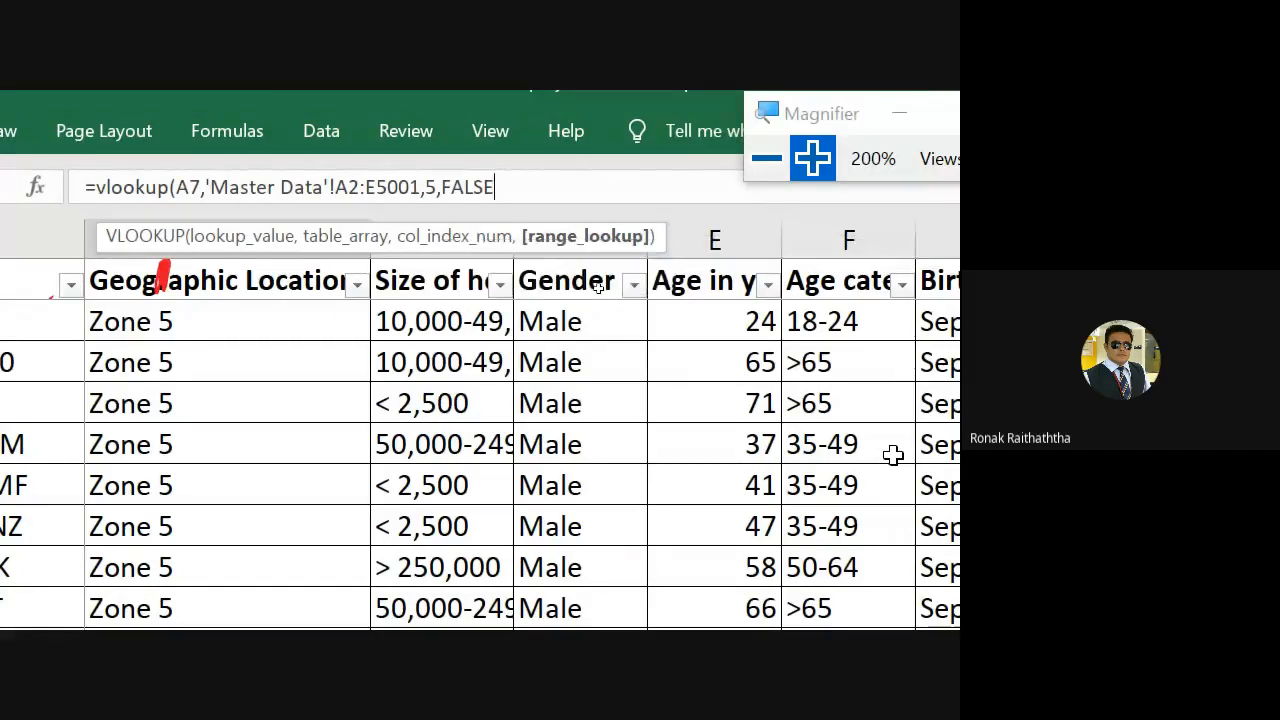
text())
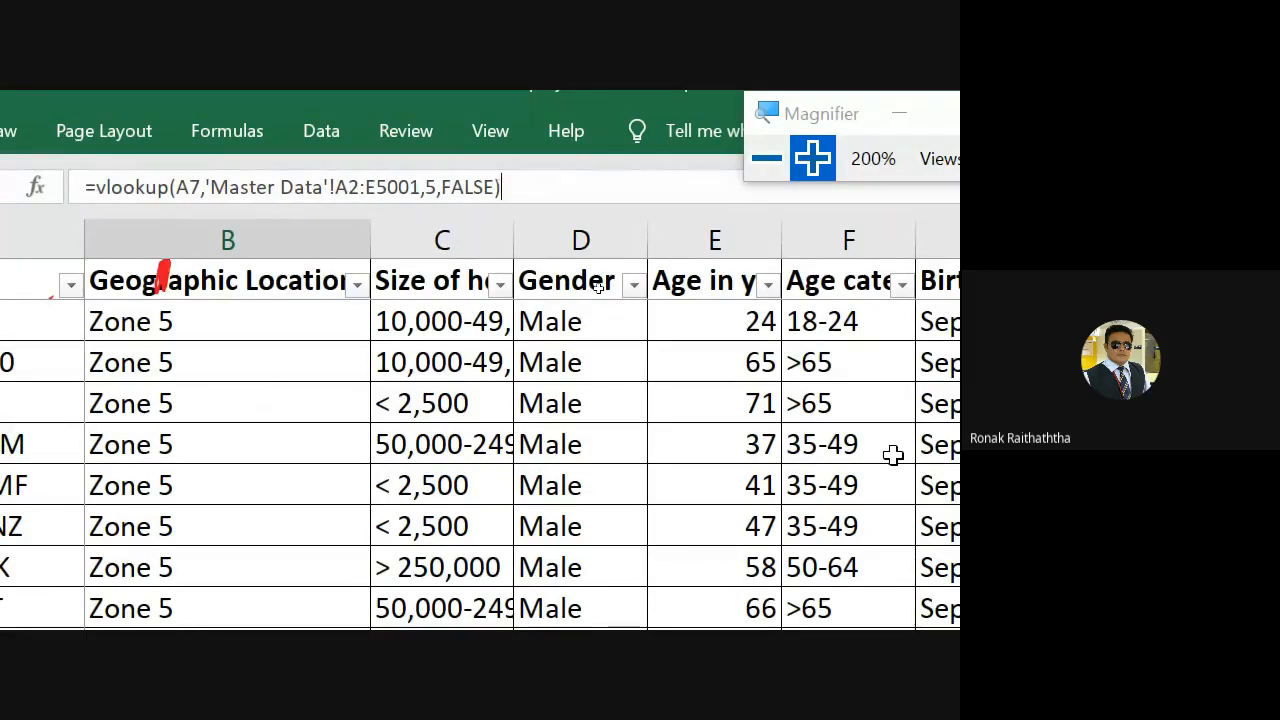
key(Return)
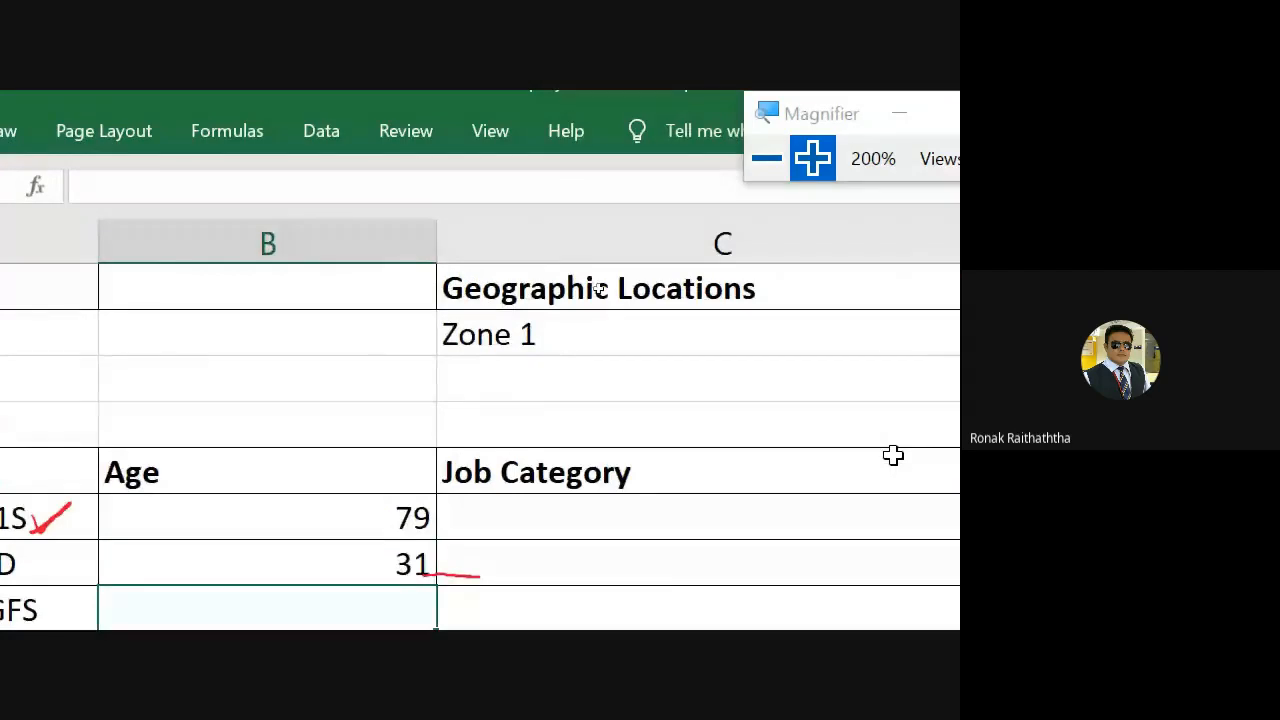
- Review the complete VLOOKUP formula in B7 without changing it
key(Up)
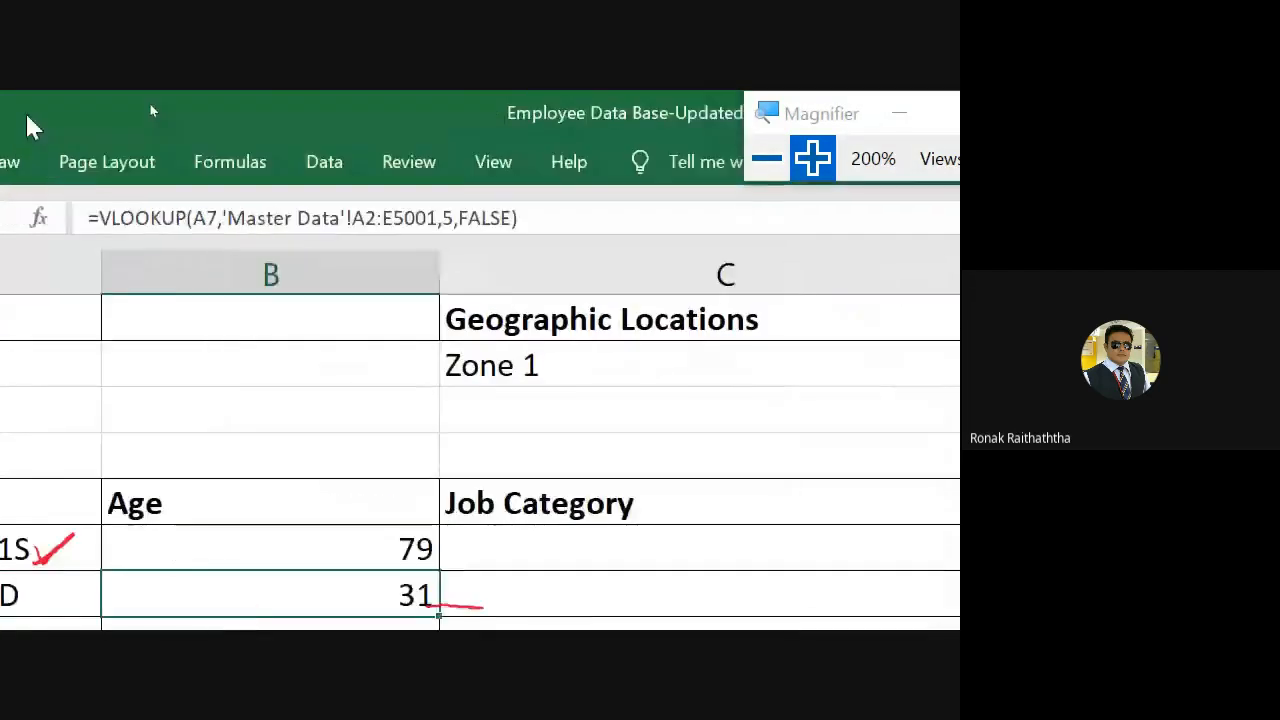
drag(588, 206, 146, 218)
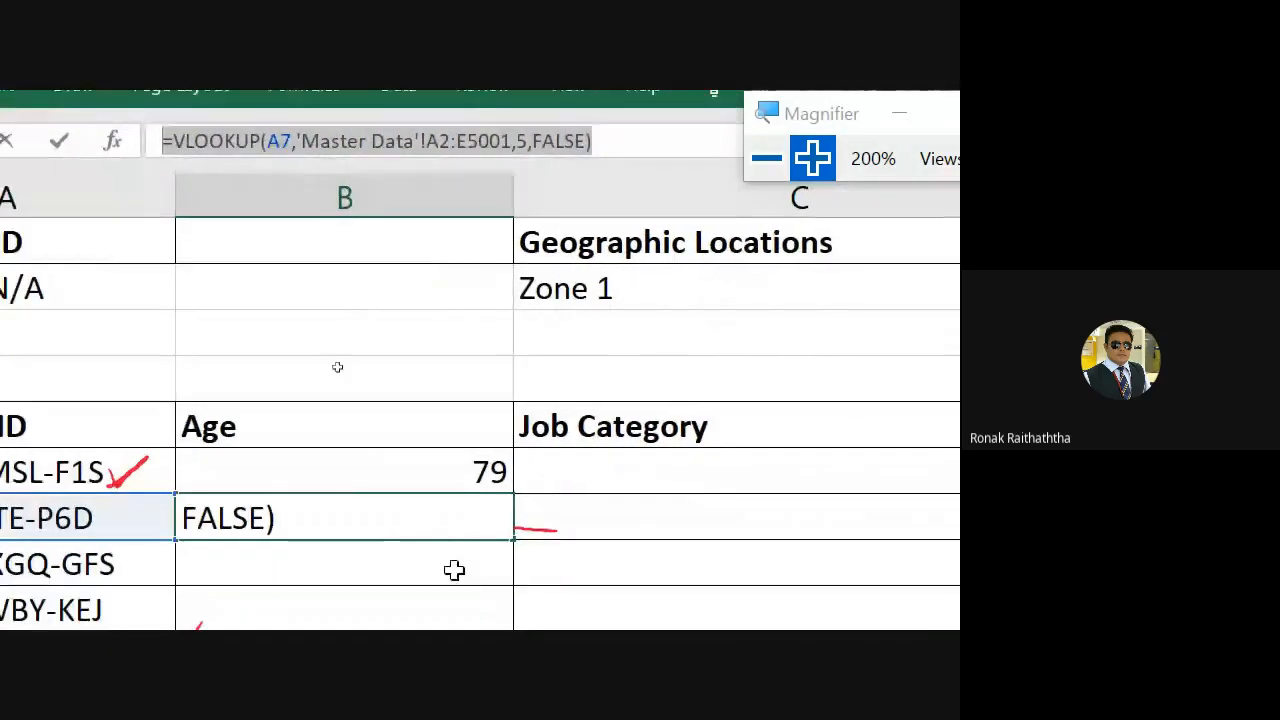
key(Escape)
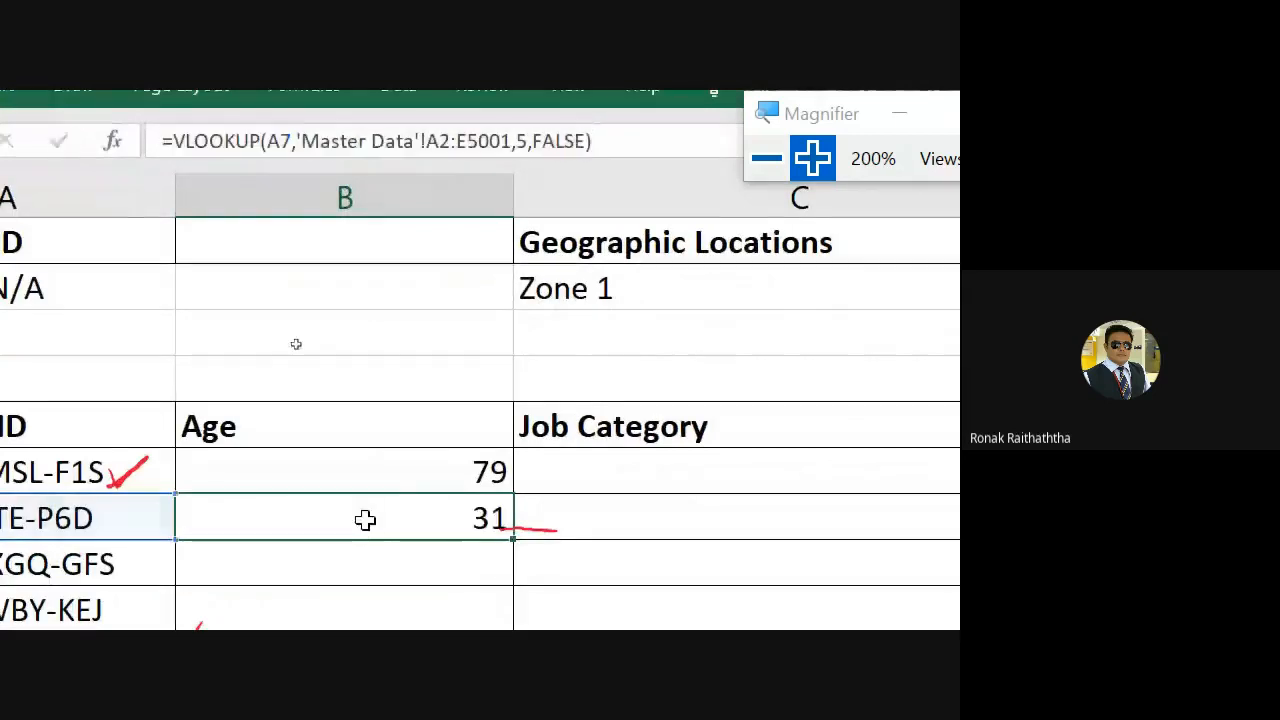
- Make the table array in B7's VLOOKUP absolute as 'Master Data'!$A$2:$E$5001 and enter the formula
double_click(434, 511)
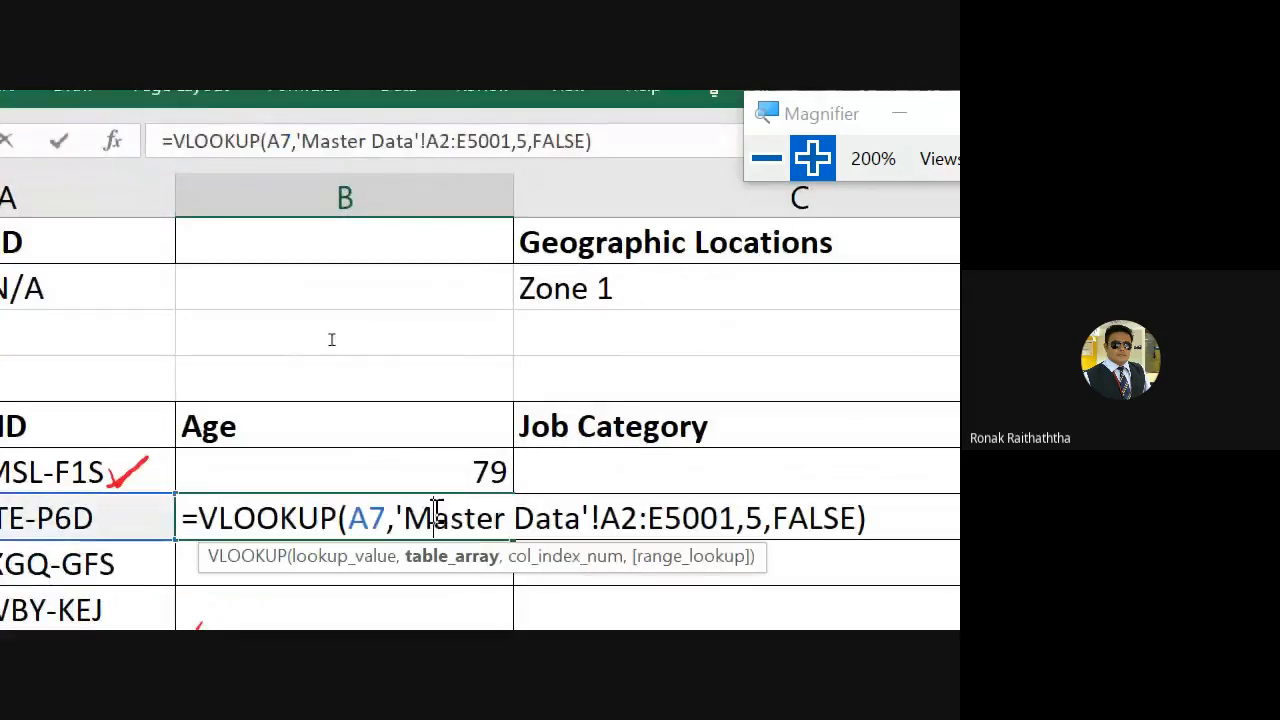
click(620, 518)
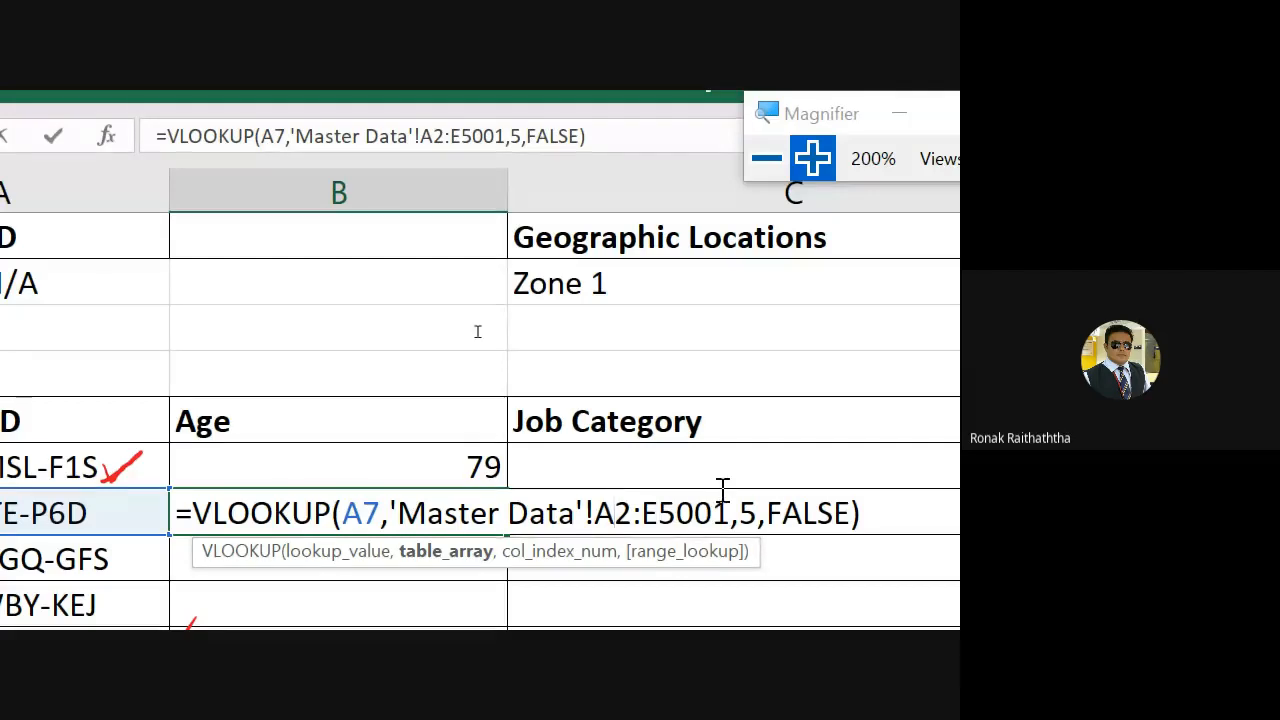
key(F4)
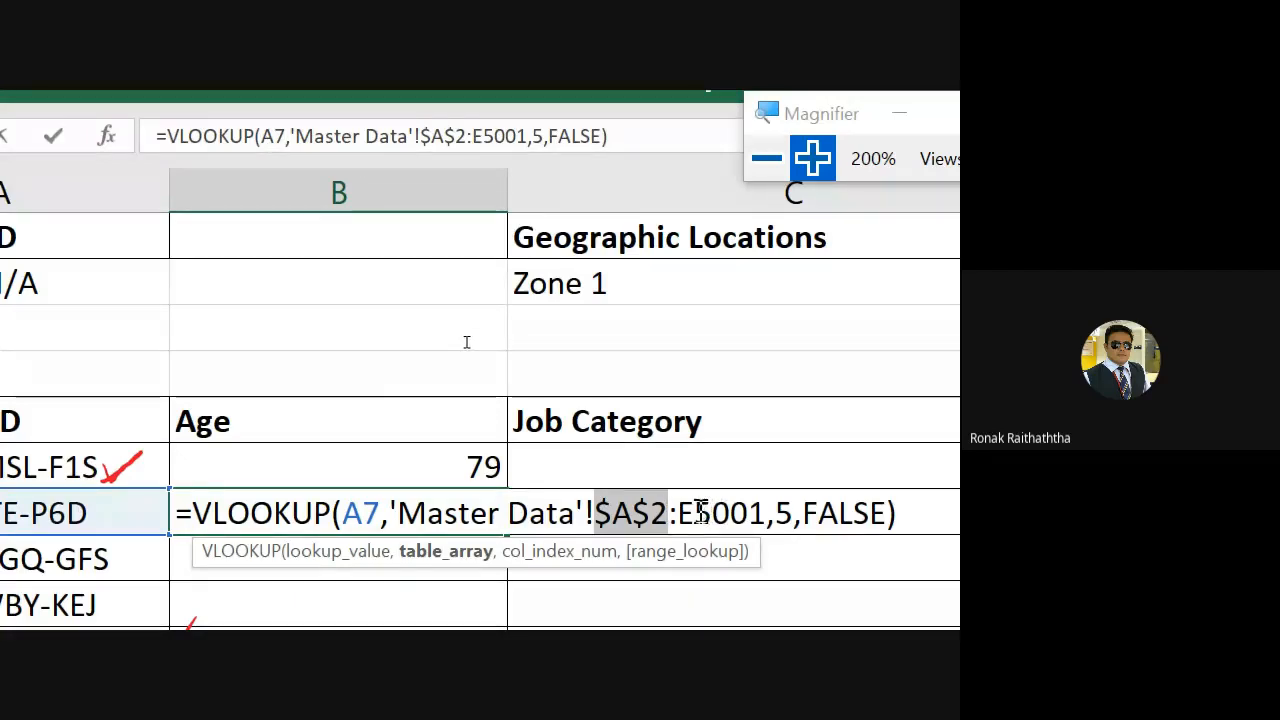
click(698, 511)
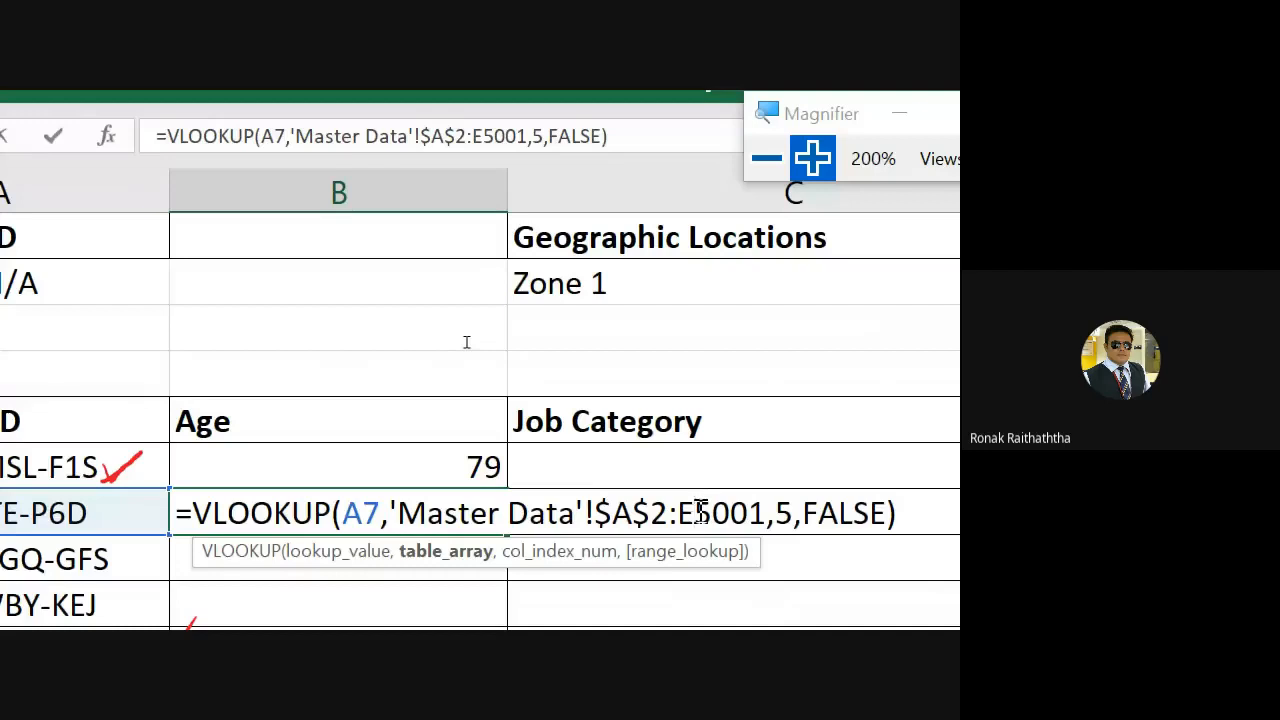
key(F4)
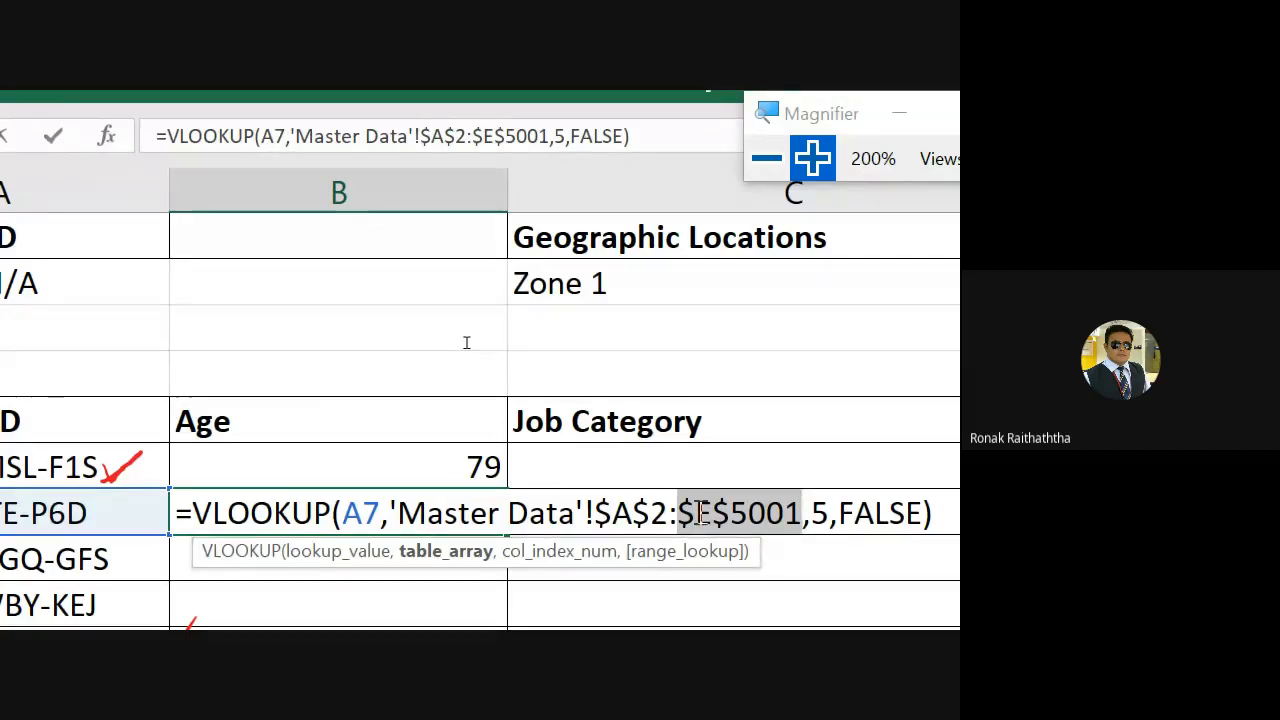
key(Return)
- Copy B7's VLOOKUP formula down to B8:B13 to fill the remaining ages
key(Up)
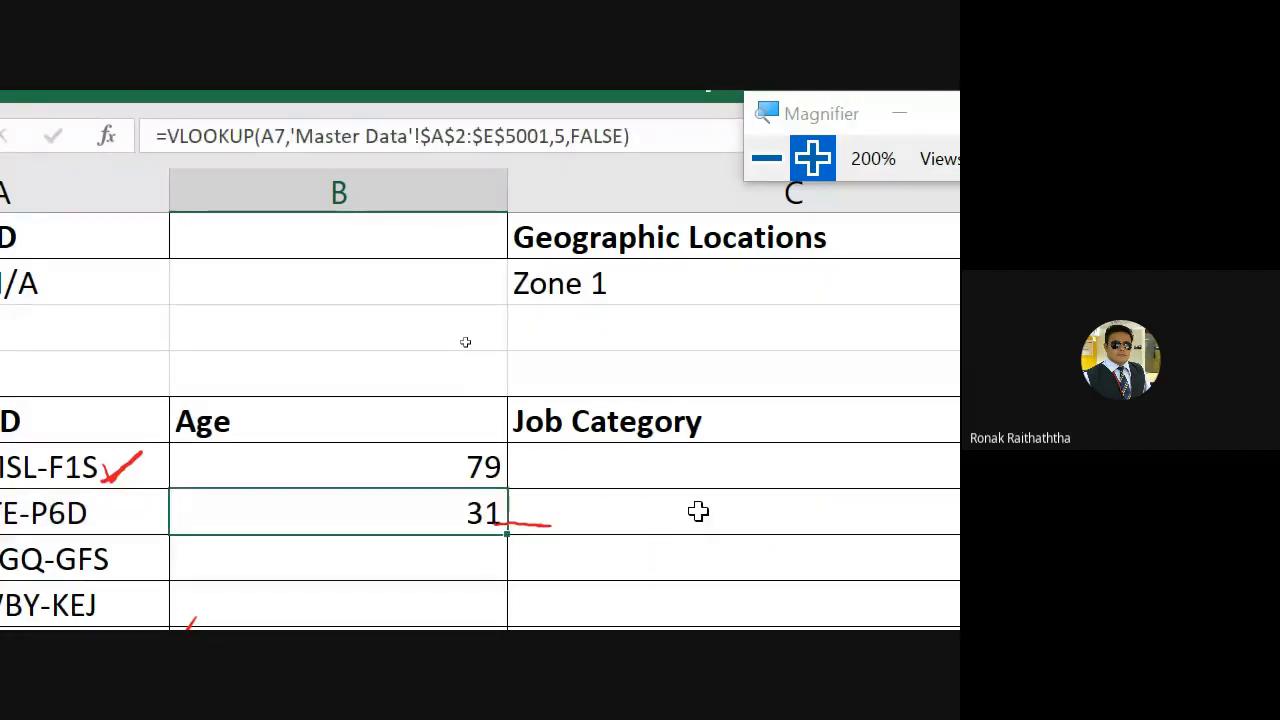
key(ctrl+c)
key(Down)
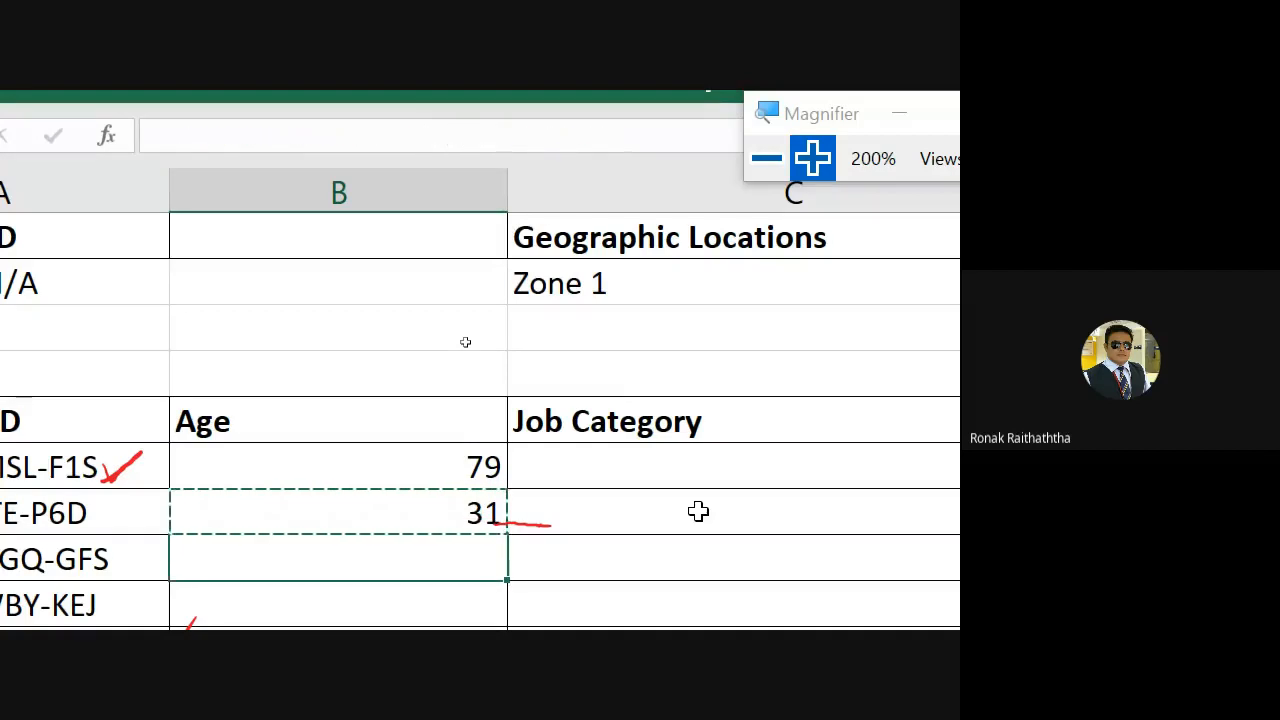
key(shift+Down)
key(shift+Down)
key(shift+Down)
key(shift+Down)
key(shift+Down)
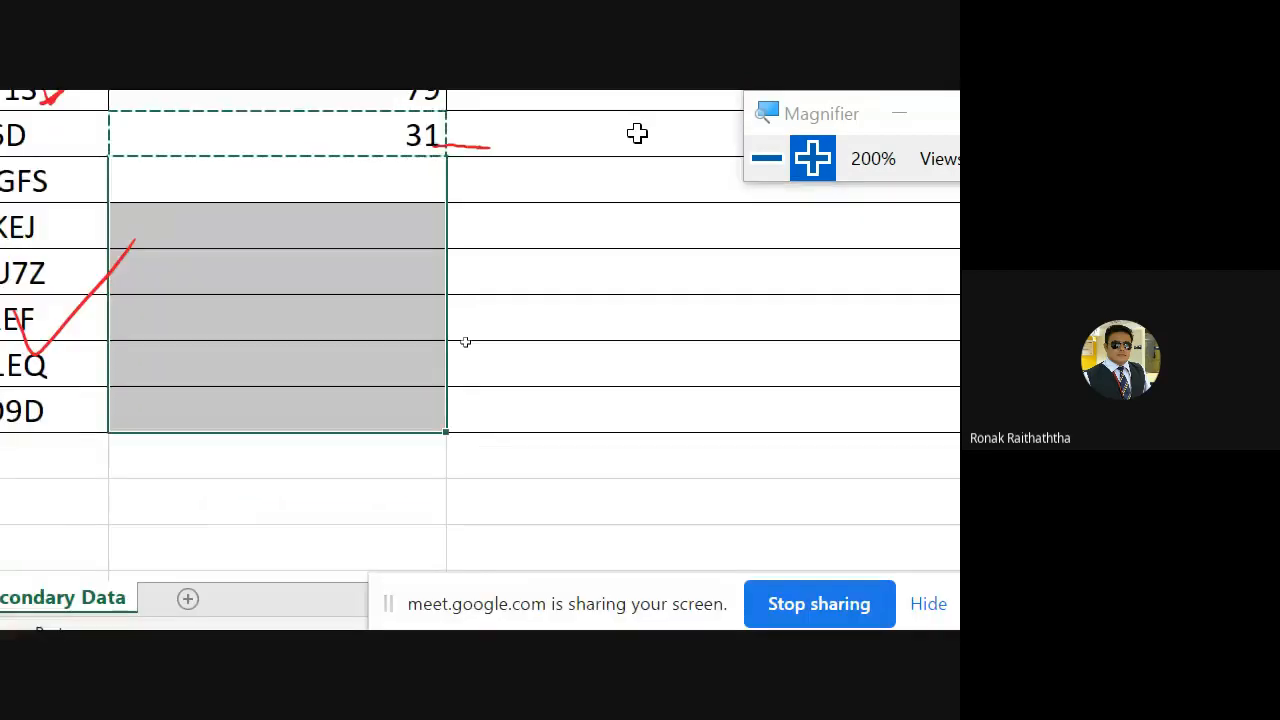
key(ctrl+v)
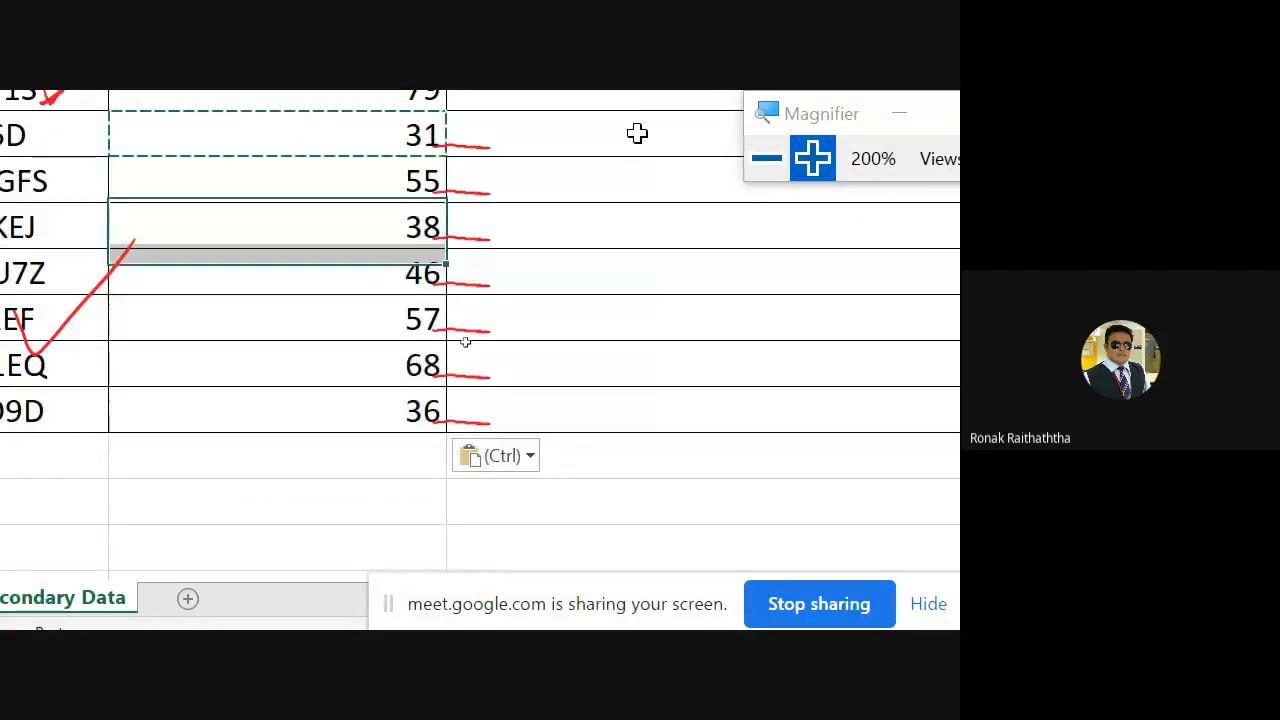
- Inspect the copied VLOOKUP formulas from B8 down to B11, checking their lookup cells and absolute table array
key(Down)
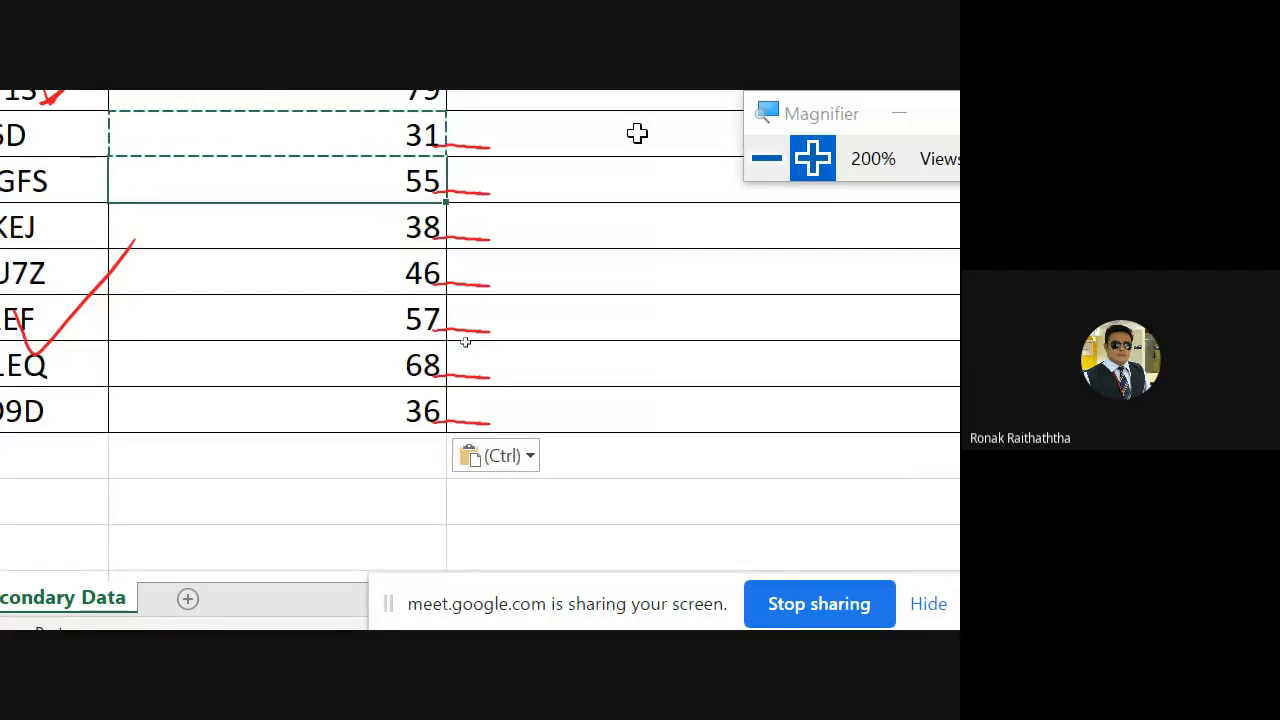
key(F2)
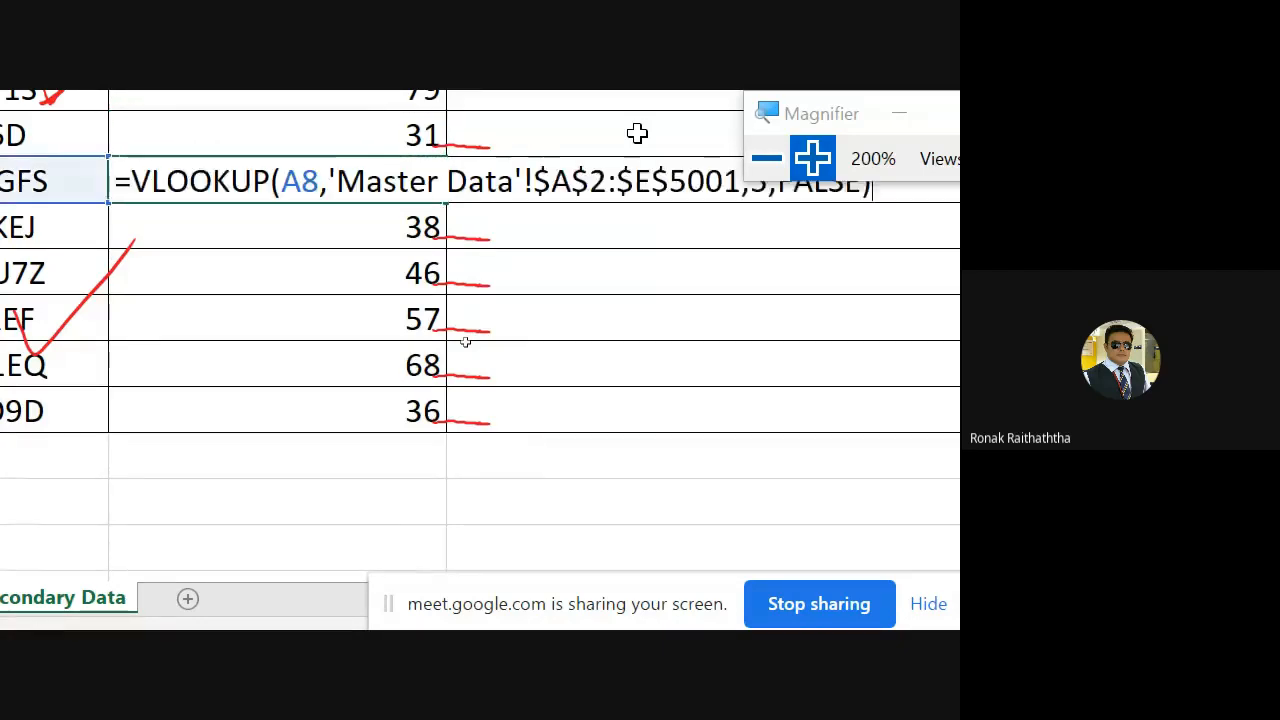
key(Escape)
key(Down)
key(F2)
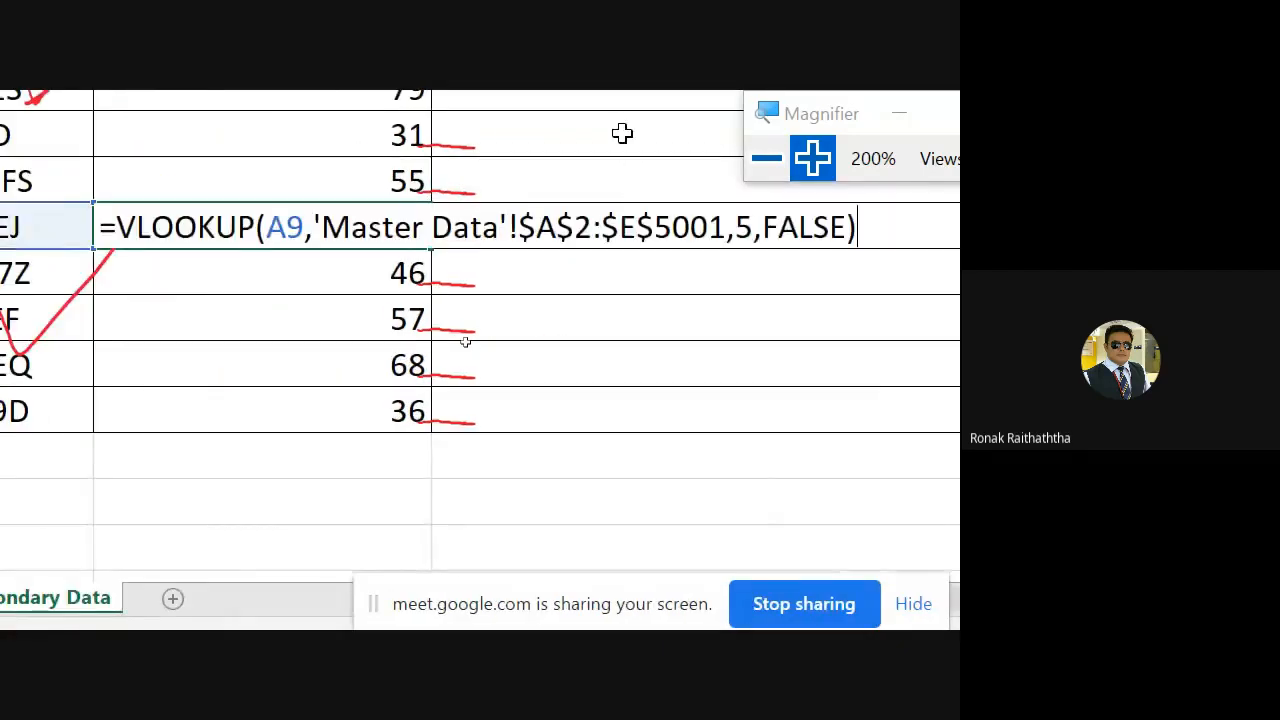
key(Return)
key(F2)
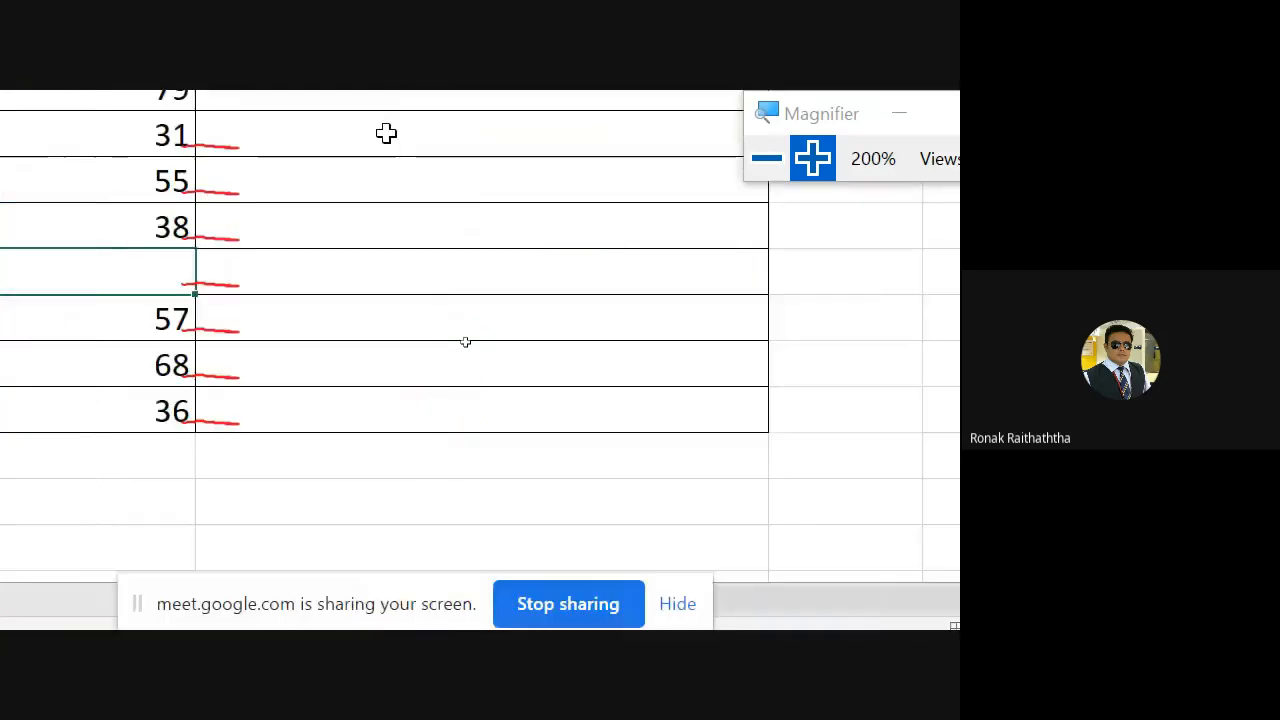
key(Return)
key(F2)
key(Escape)
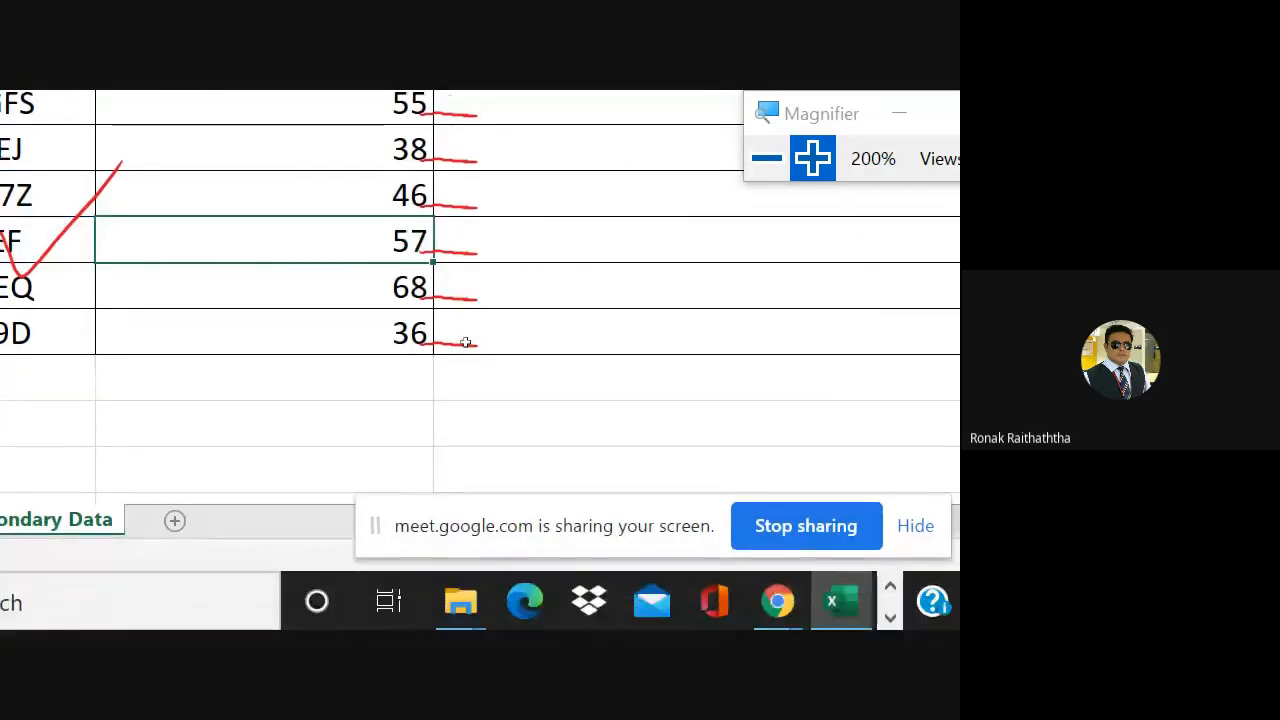
key(Left)
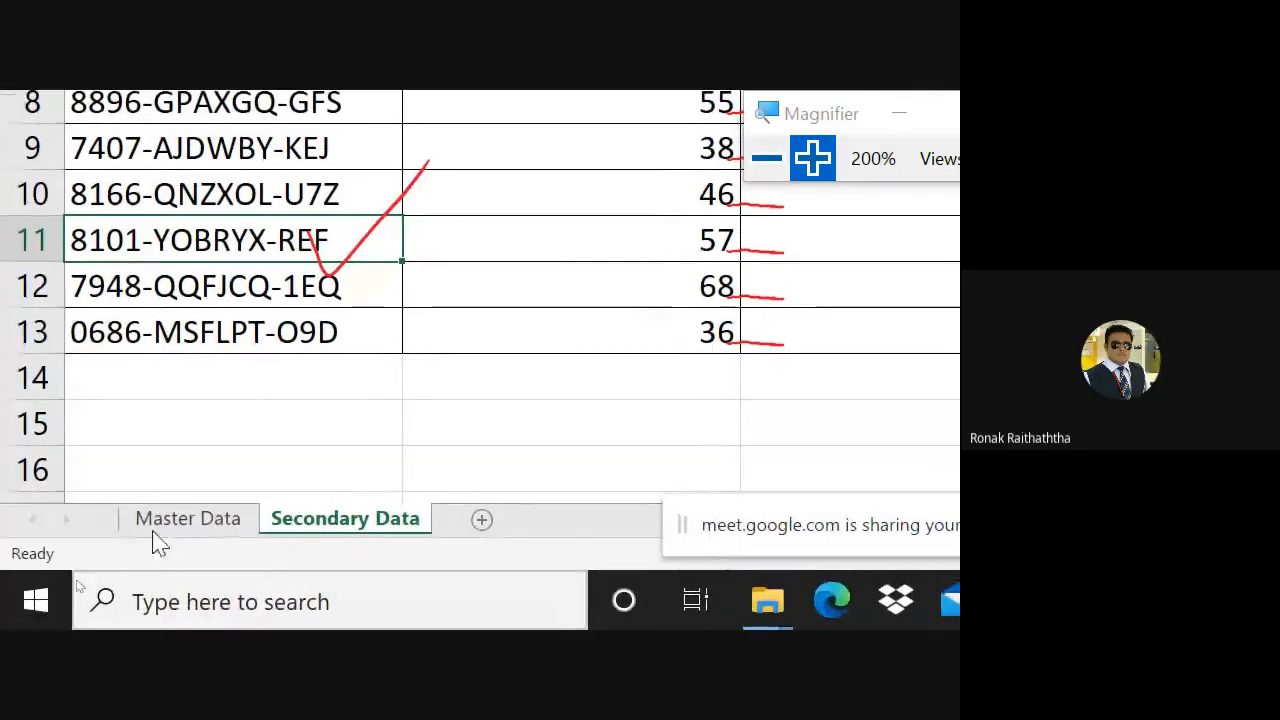
- Start a demonstration VLOOKUP in B15 with A13 as the lookup value
click(682, 403)
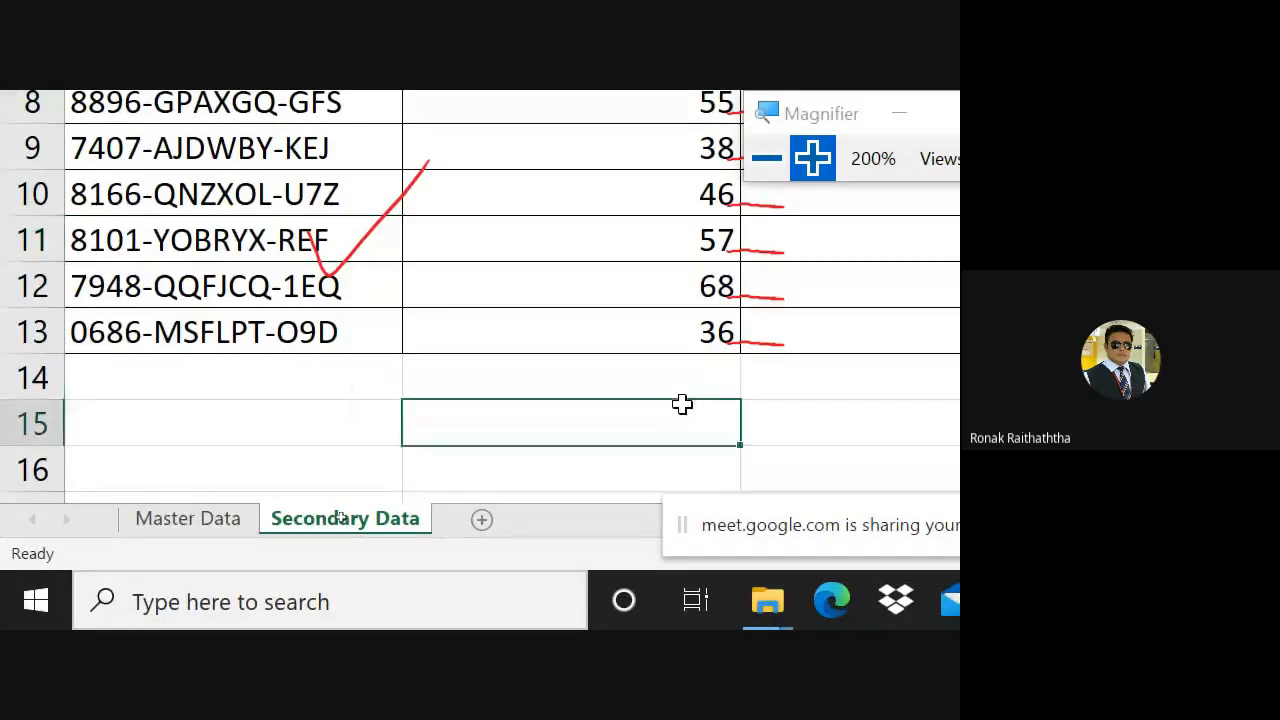
double_click(655, 423)
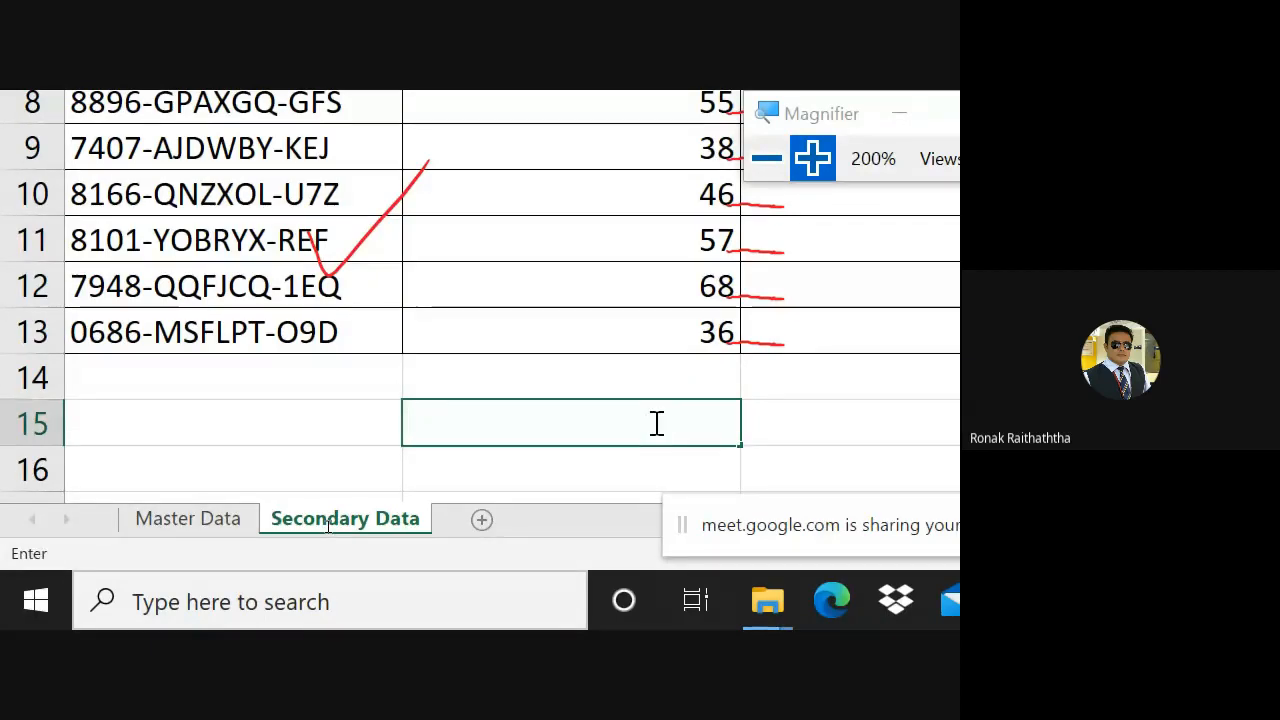
text(=vl)
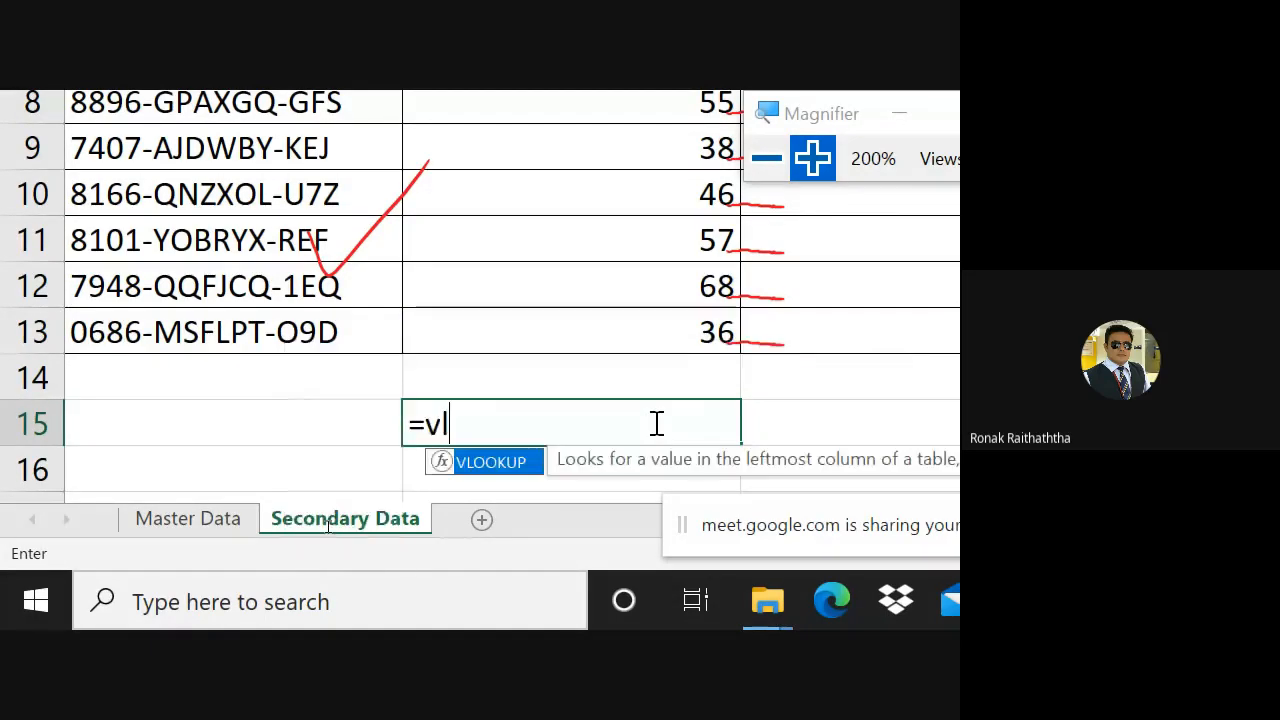
text(ookup()
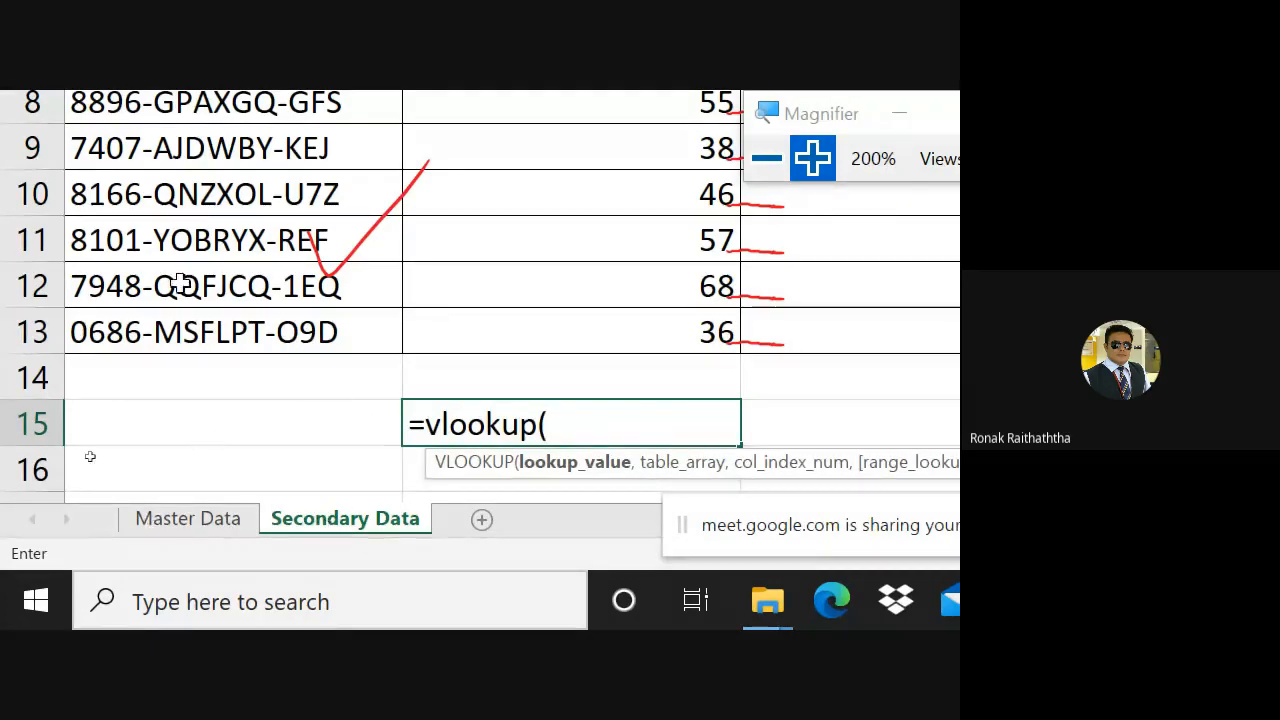
click(195, 332)
text(,)
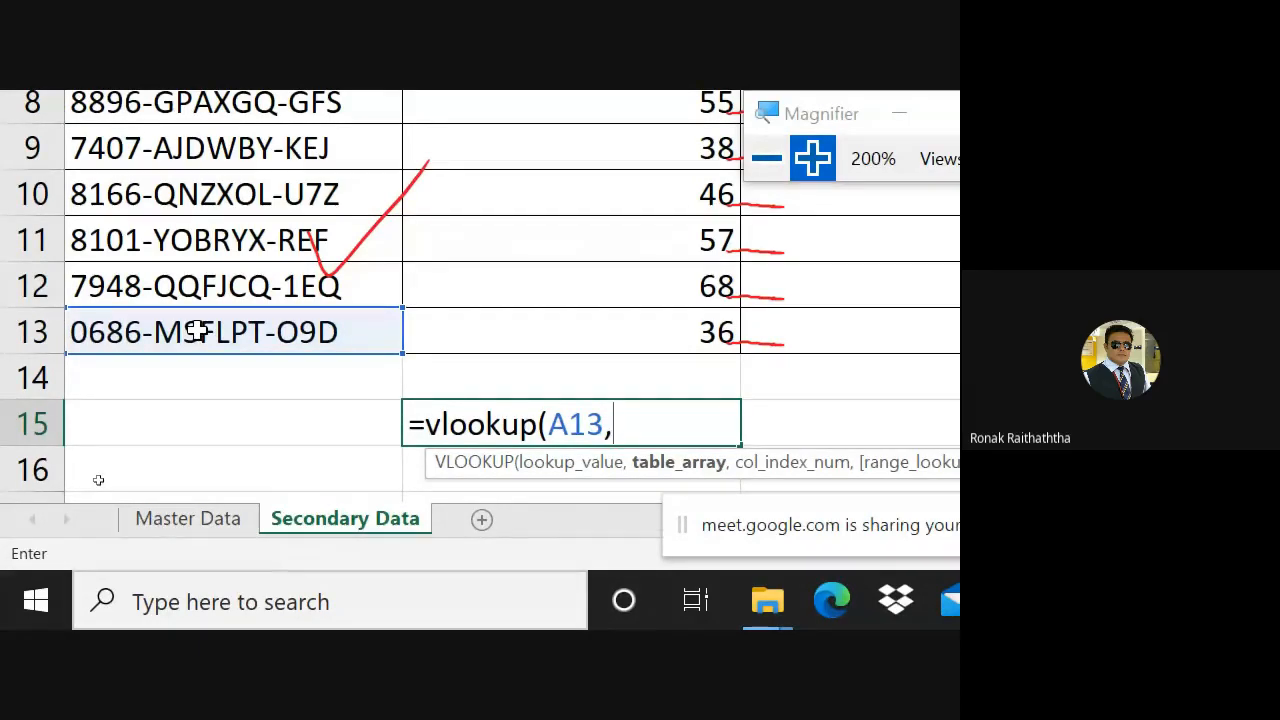
- Try selecting the table array for B15's VLOOKUP on the Master Data sheet, extending from A2 across row 2
click(157, 526)
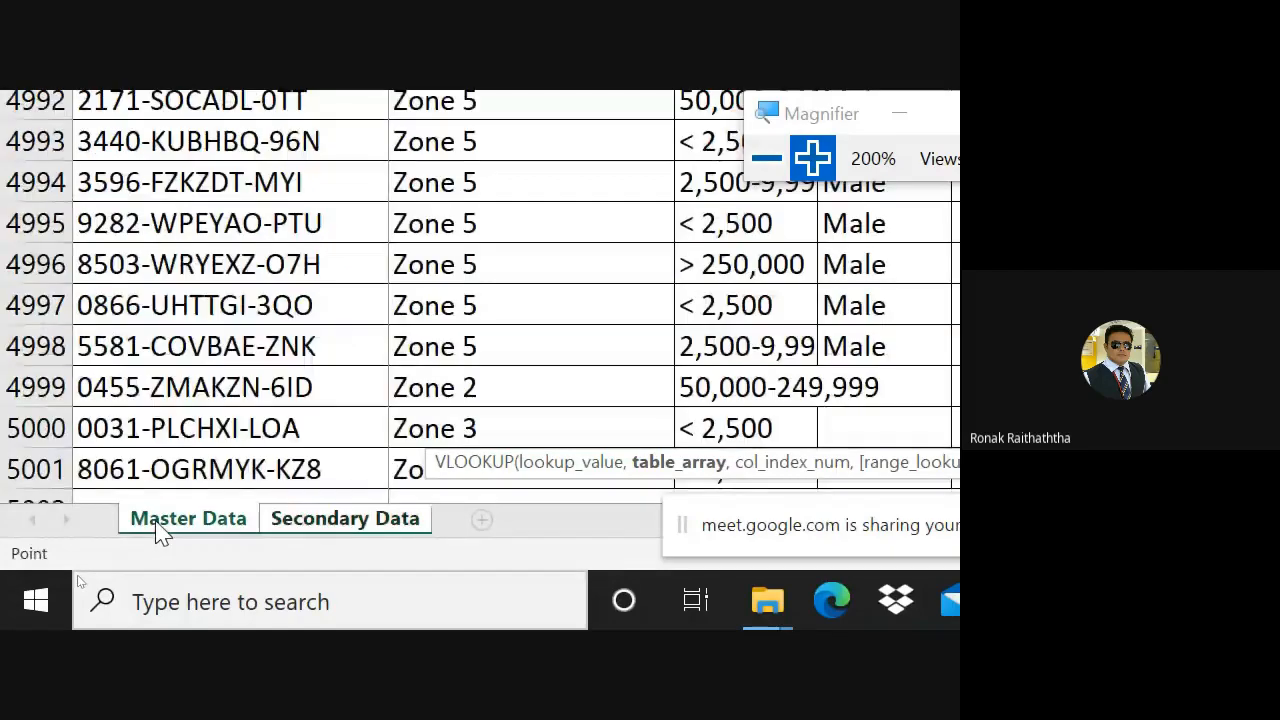
scroll(150, 450, up, 1)
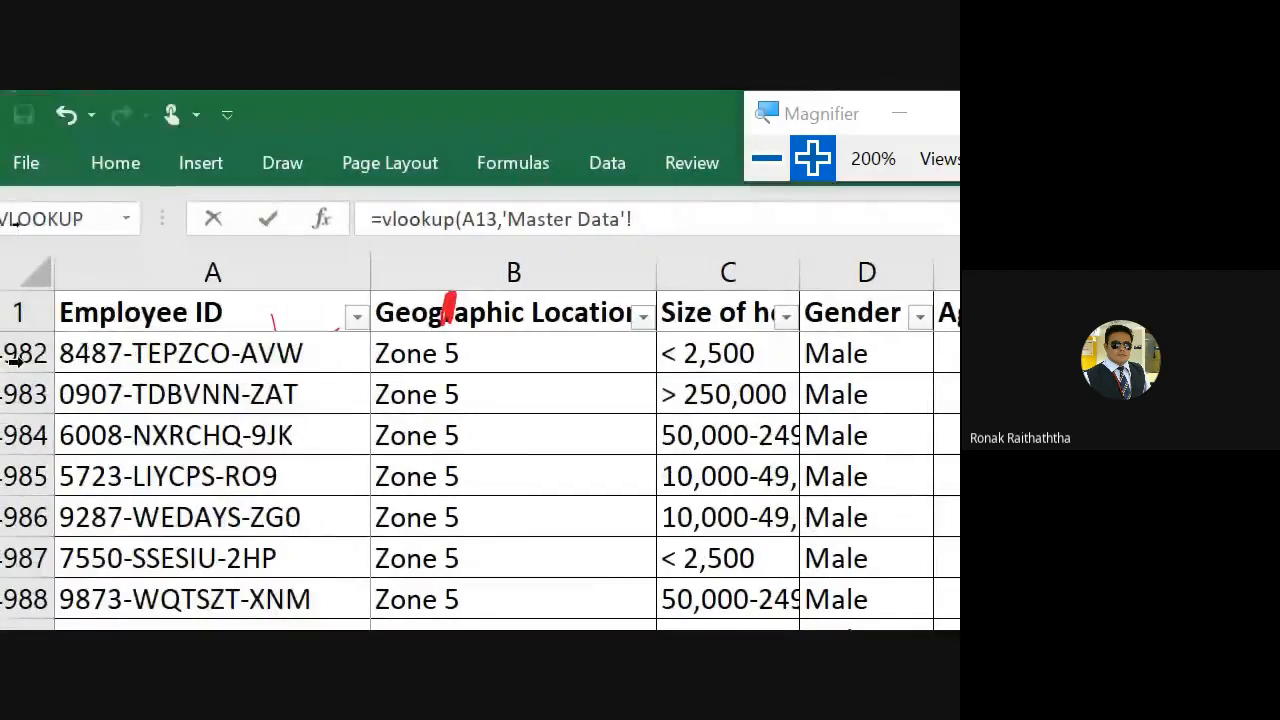
click(113, 307)
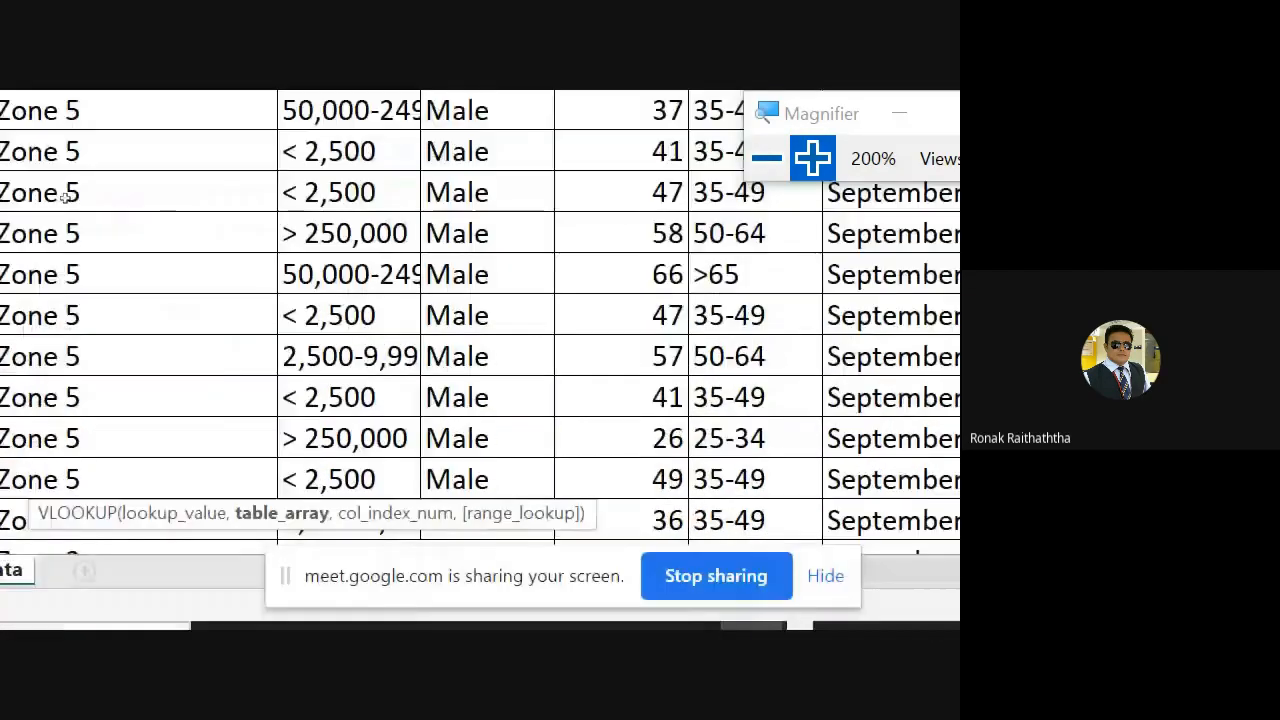
key(ctrl+shift+Down)
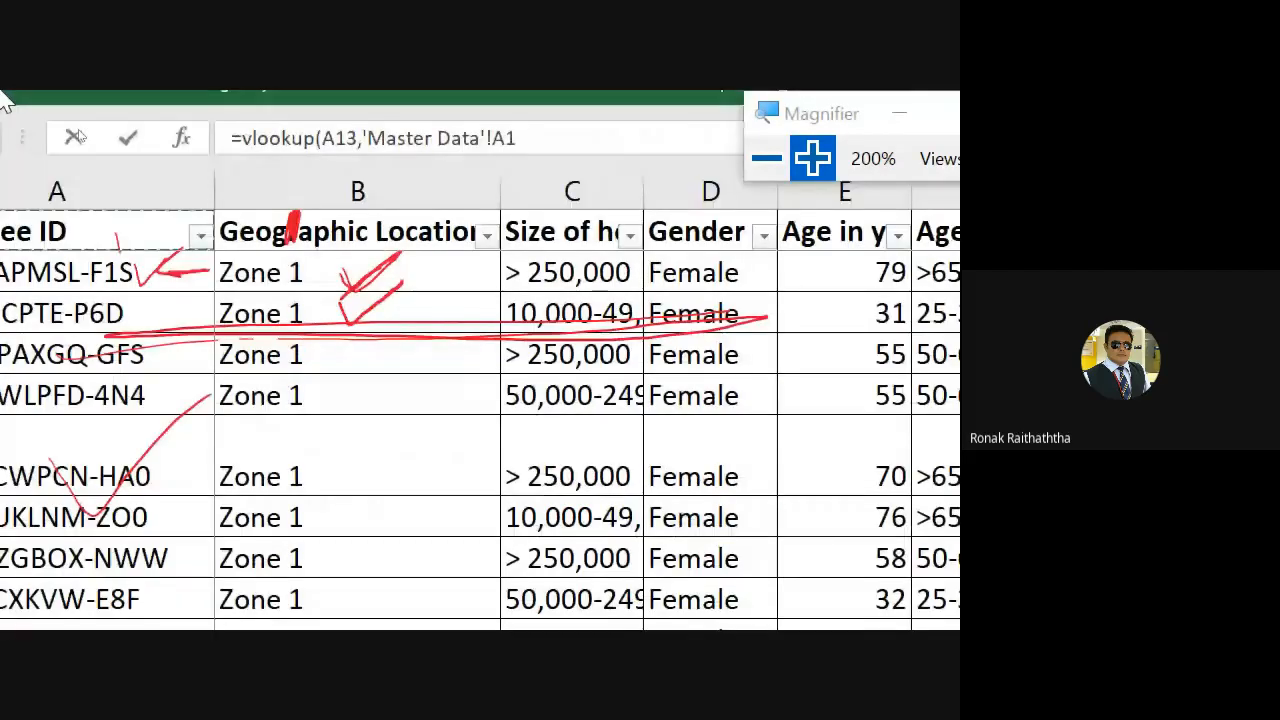
click(20, 272)
key(shift+Right)
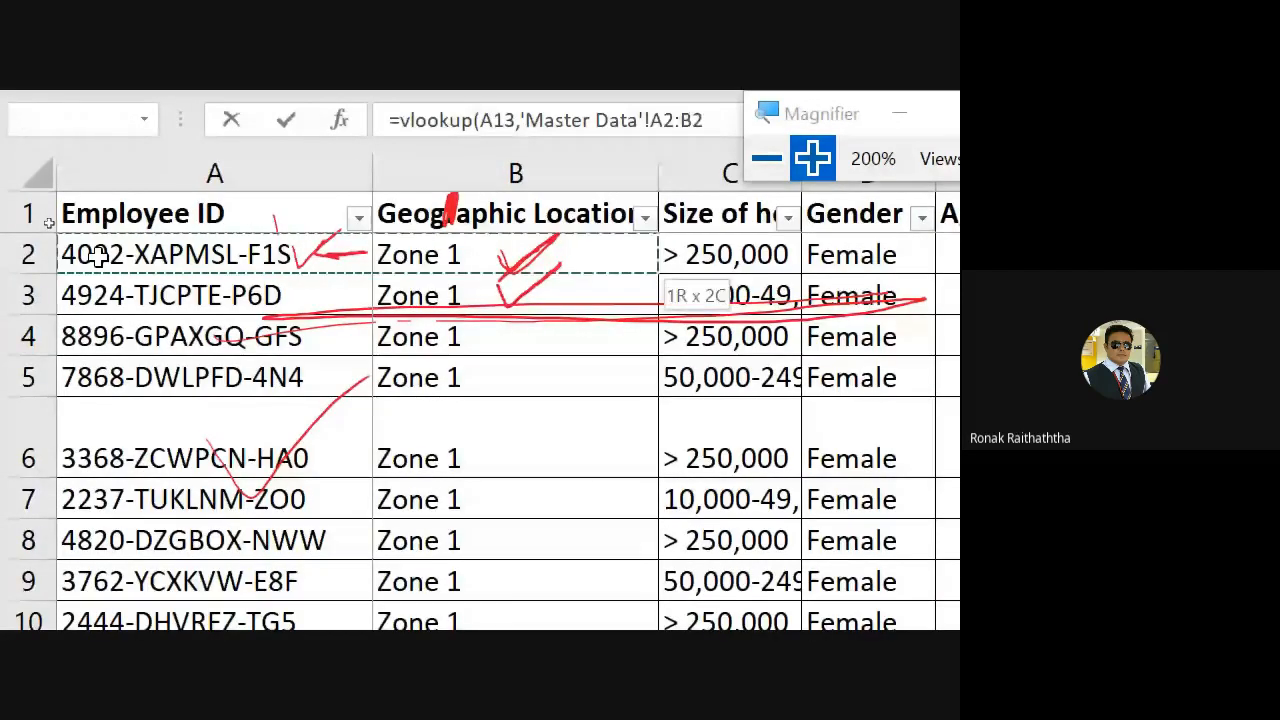
scroll(480, 400, right, 6)
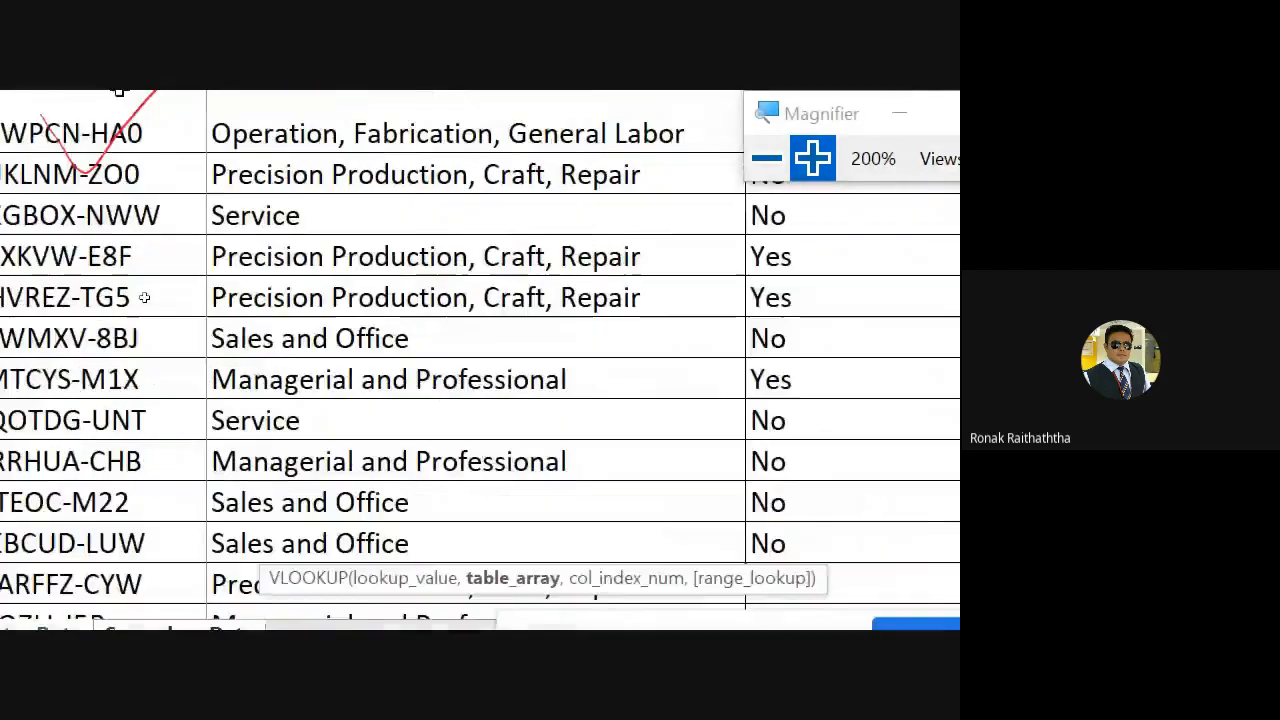
key(ctrl+shift+Right)
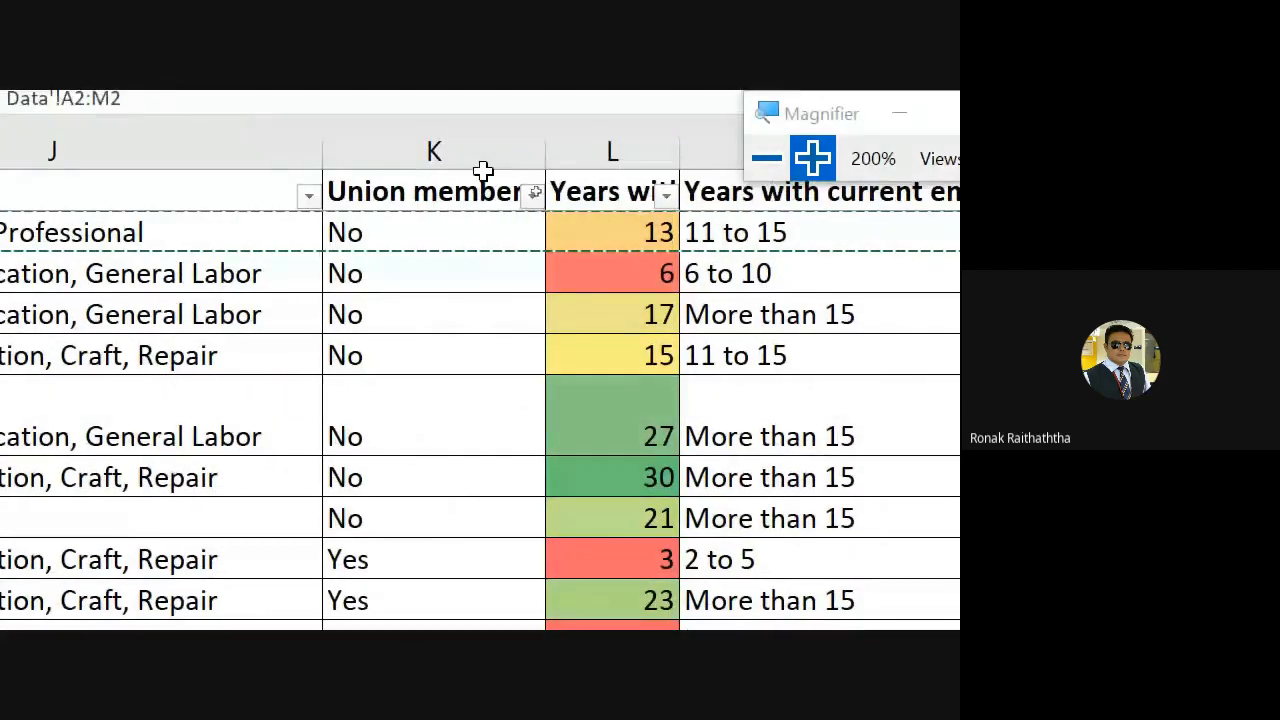
key(ctrl+shift+Right)
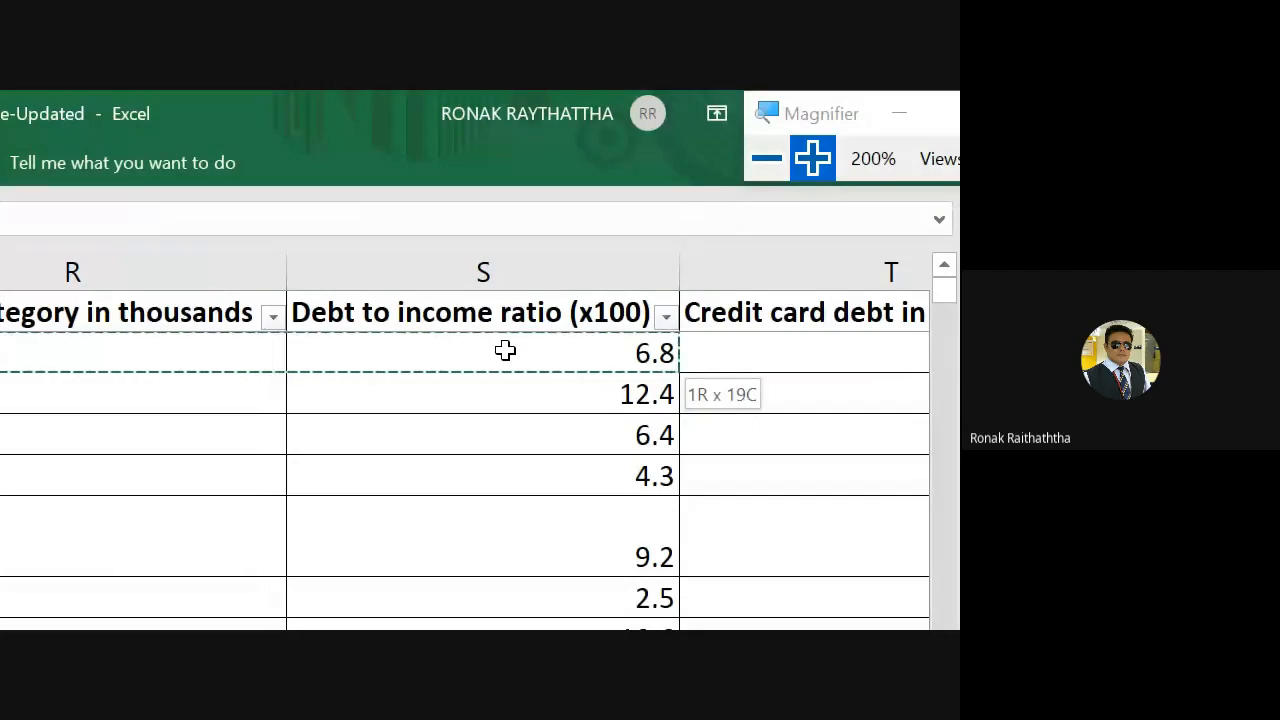
drag(700, 436, 734, 423)
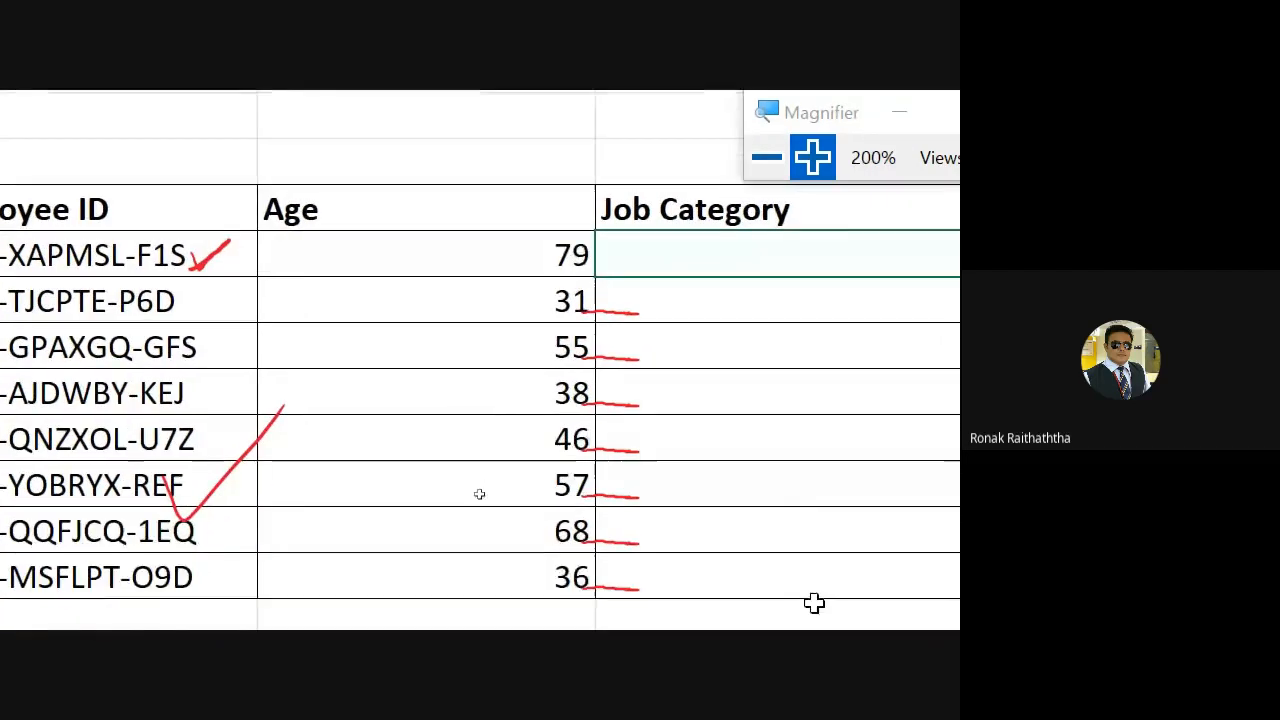
- On the Master Data sheet, draw red pen marks beside the Employee IDs in rows 10 to 16 and across the adjacent cell in row 13
double_click(784, 257)
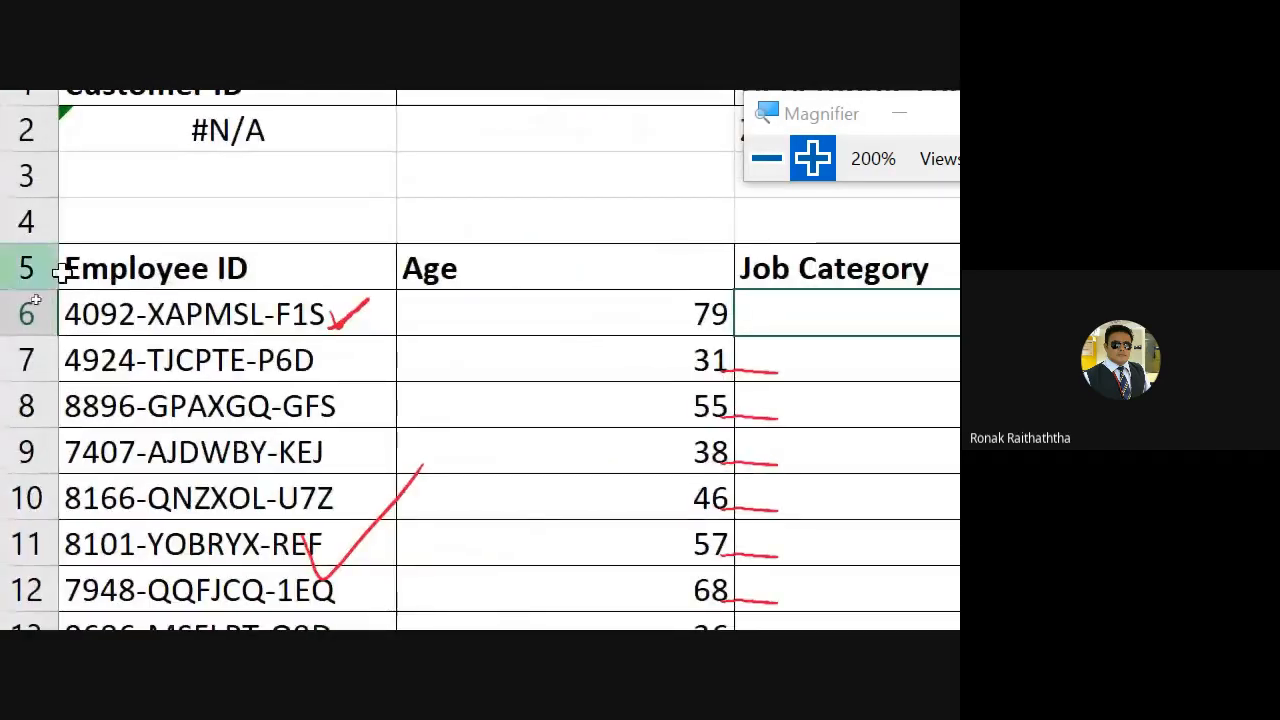
click(203, 314)
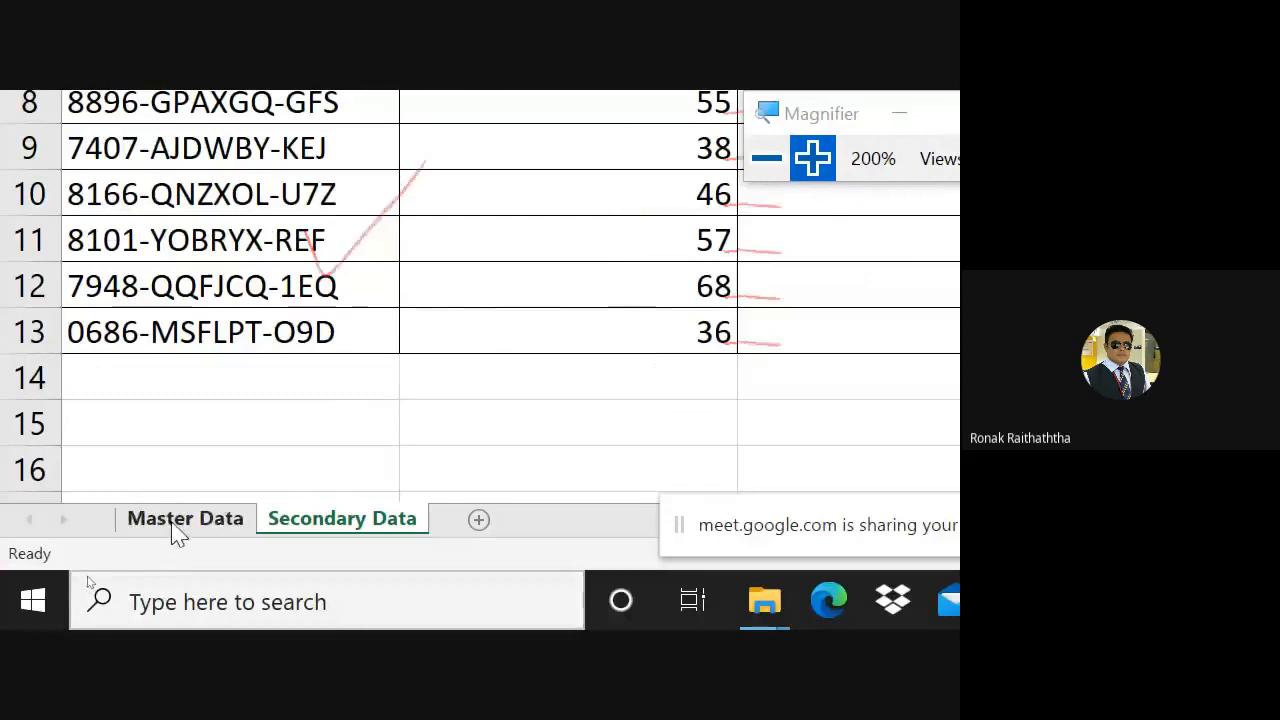
click(175, 530)
click(128, 255)
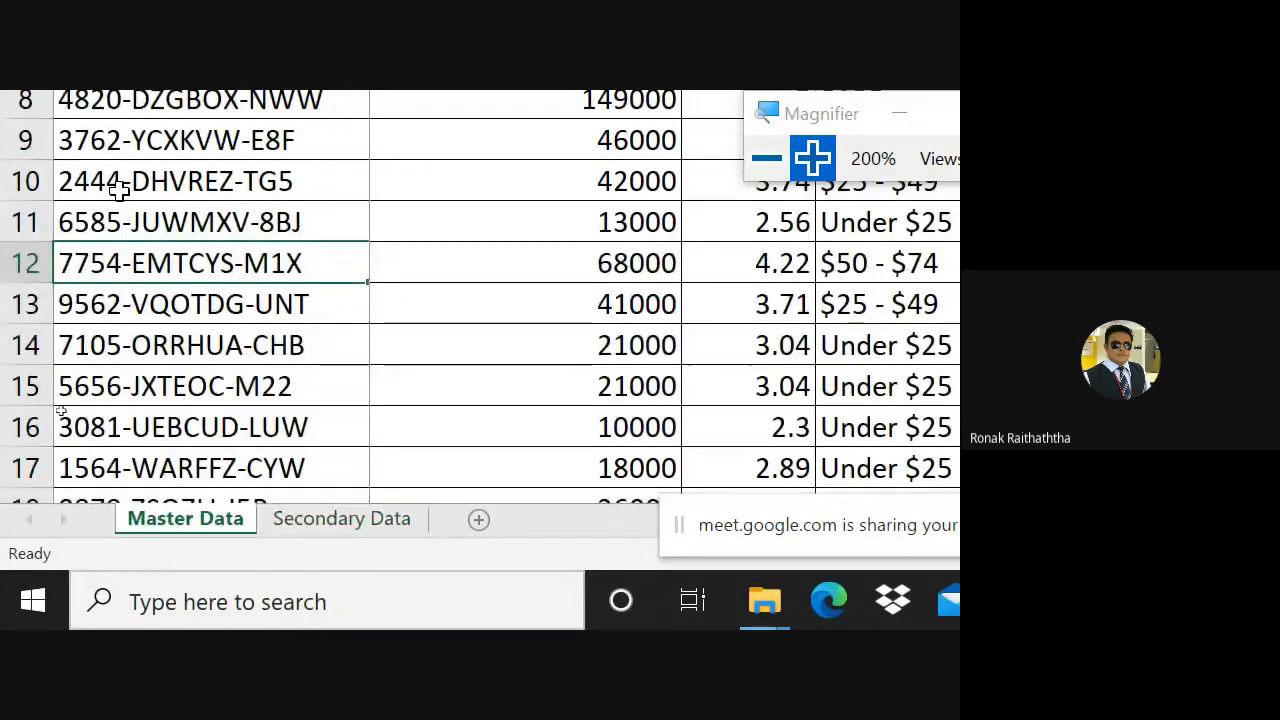
drag(324, 172, 310, 430)
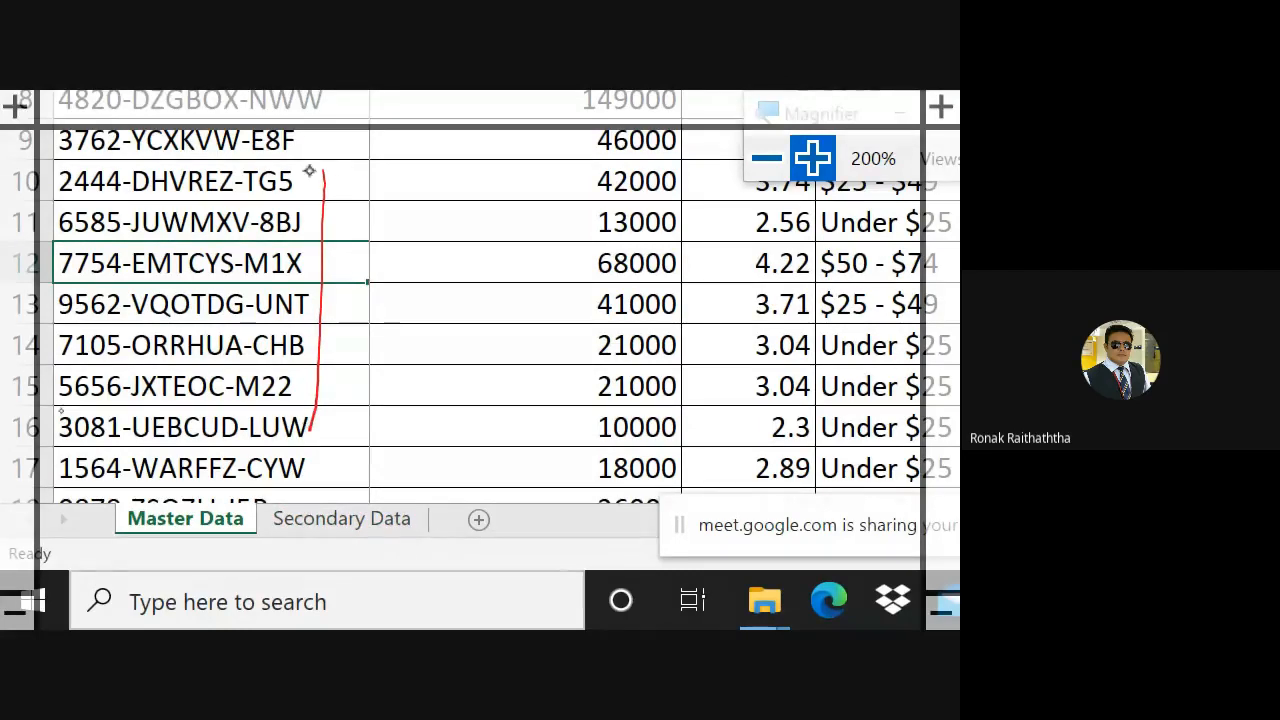
drag(340, 178, 368, 178)
drag(351, 180, 368, 180)
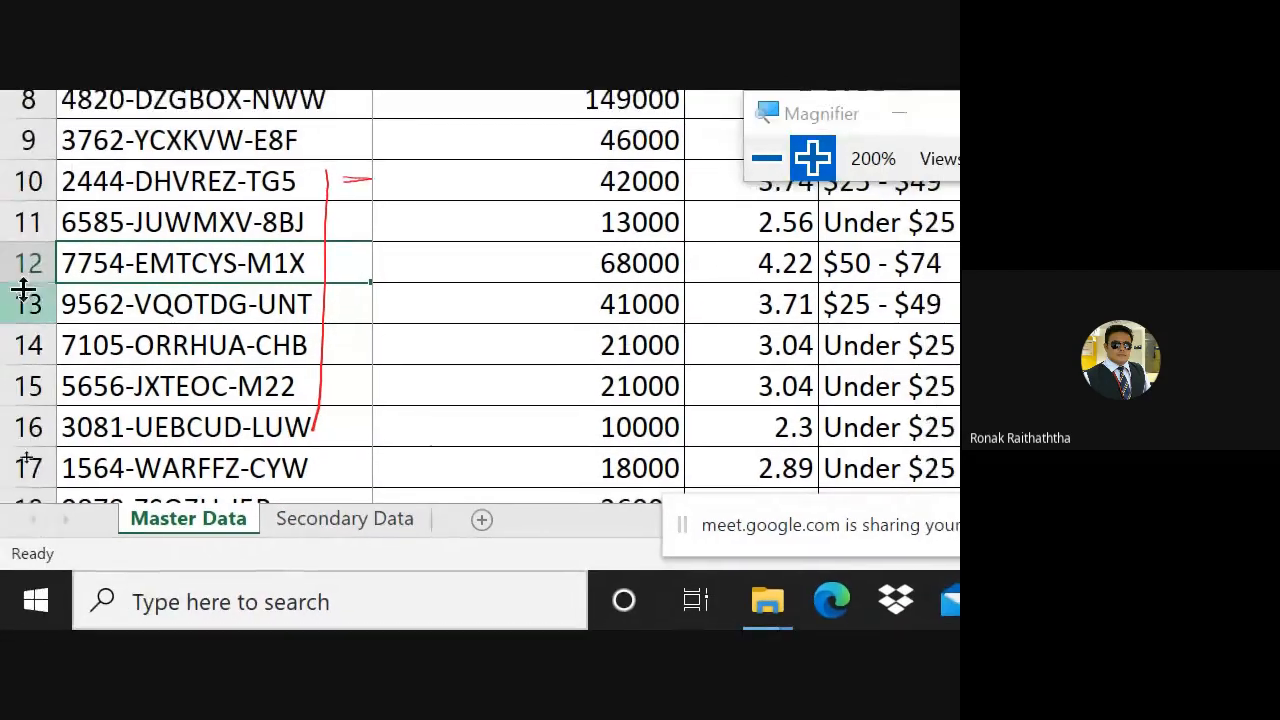
drag(460, 306, 640, 296)
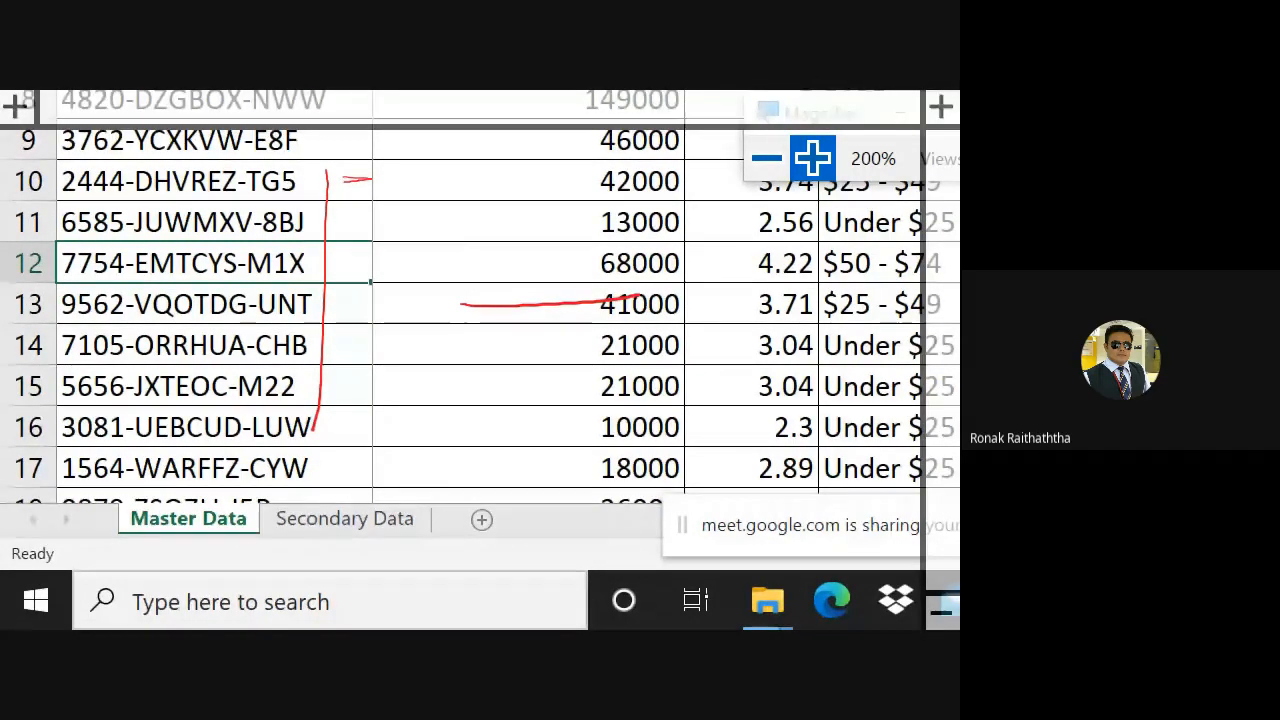
- Return to the Secondary Data sheet, select C6 under Job Category, and reduce the Magnifier zoom to 100%
click(388, 518)
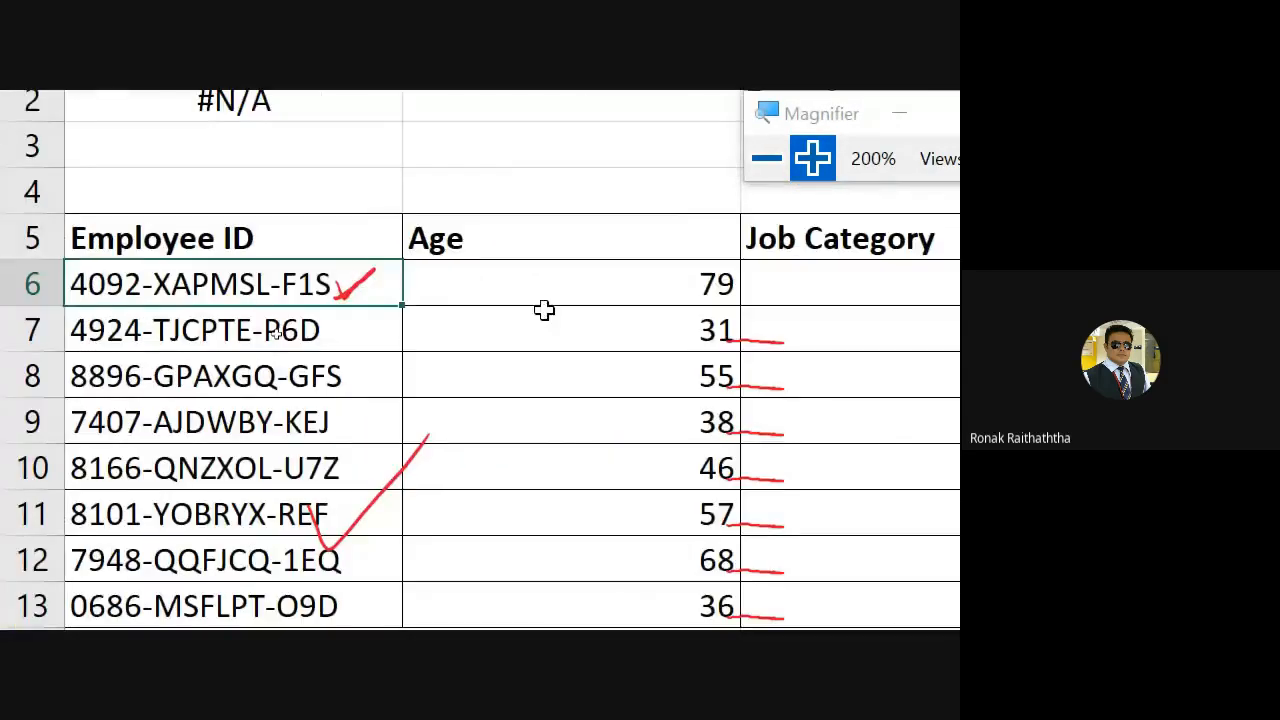
click(811, 297)
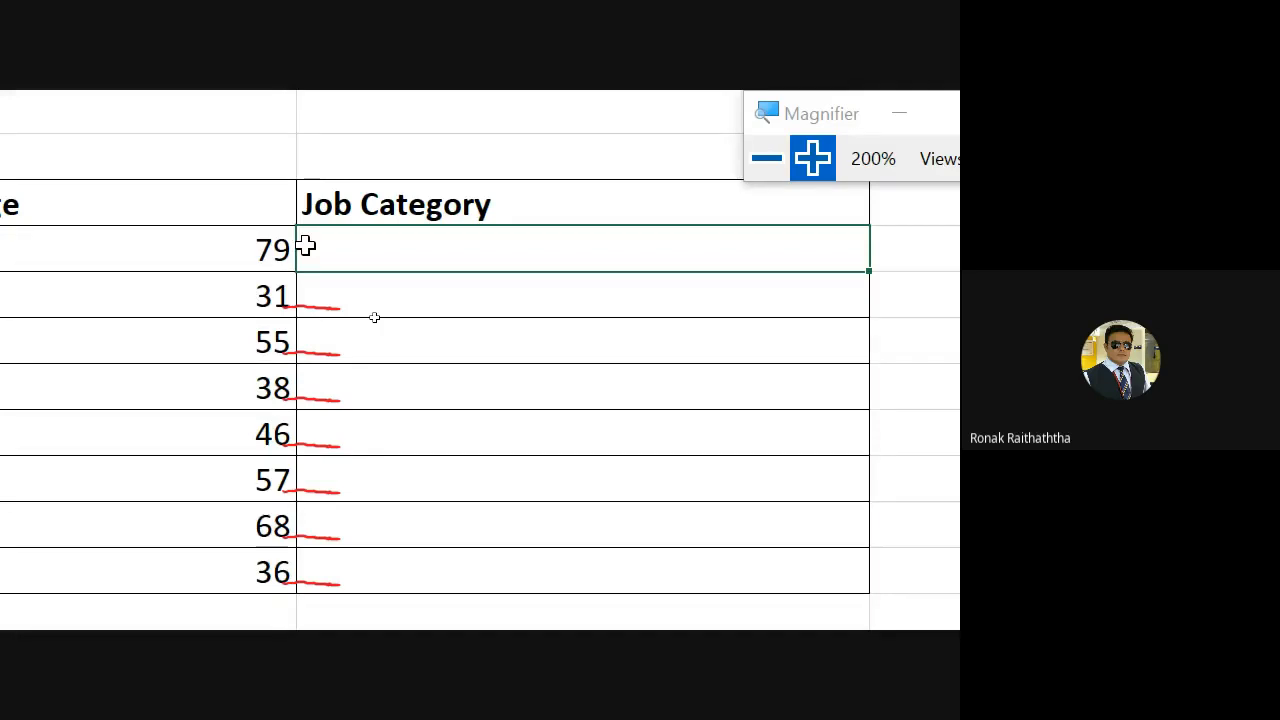
key(alt+Tab)
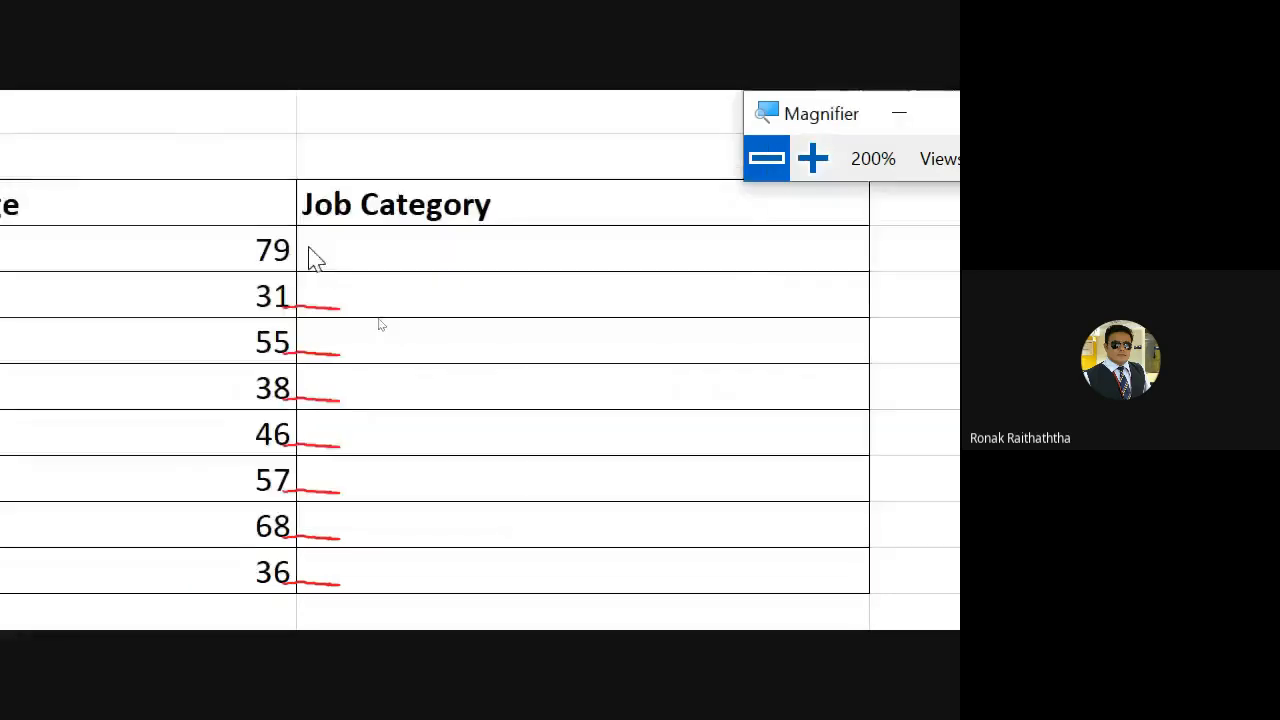
click(766, 158)
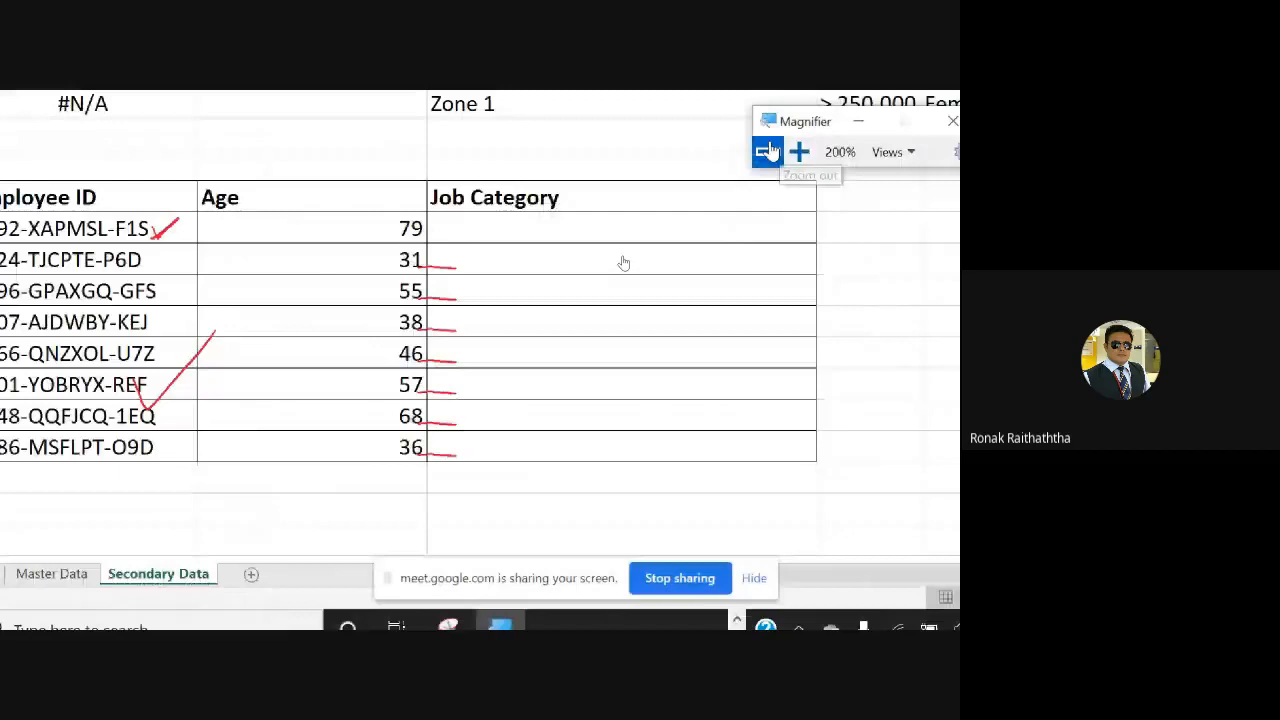
click(766, 152)
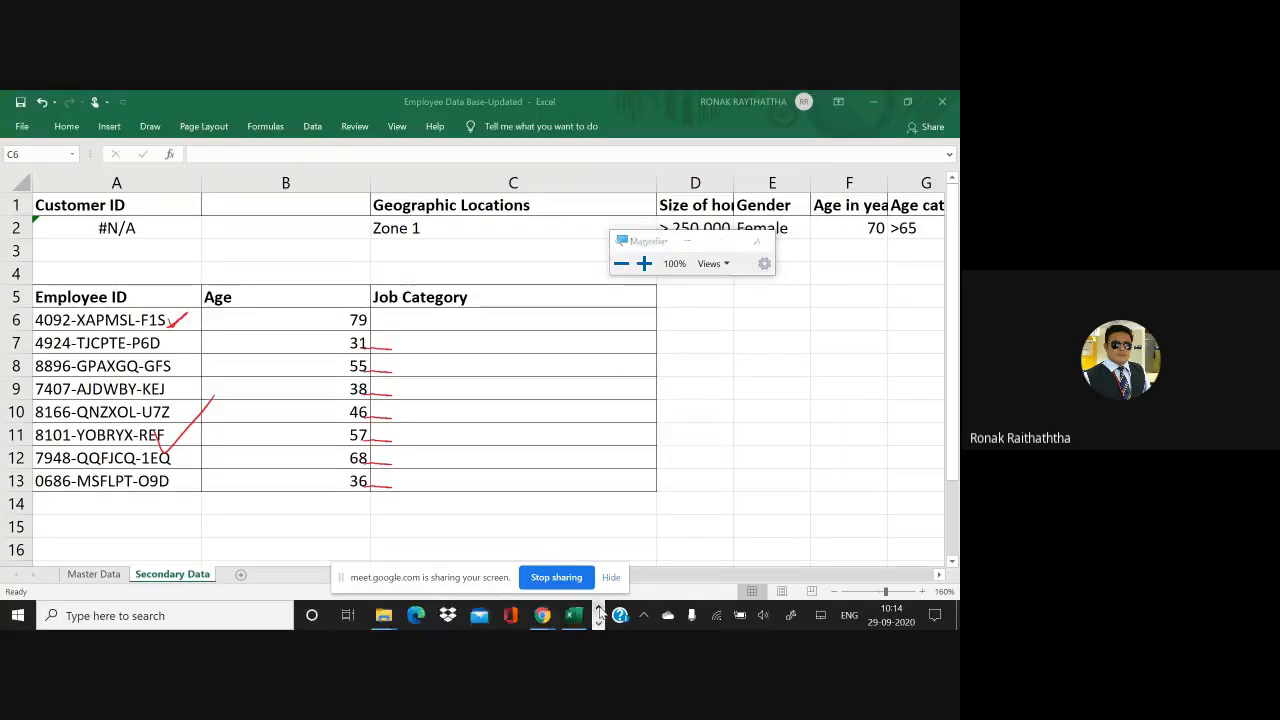
- Switch to Google Meet to check the class chat, and return to the Excel workbook
mouse_move(548, 618)
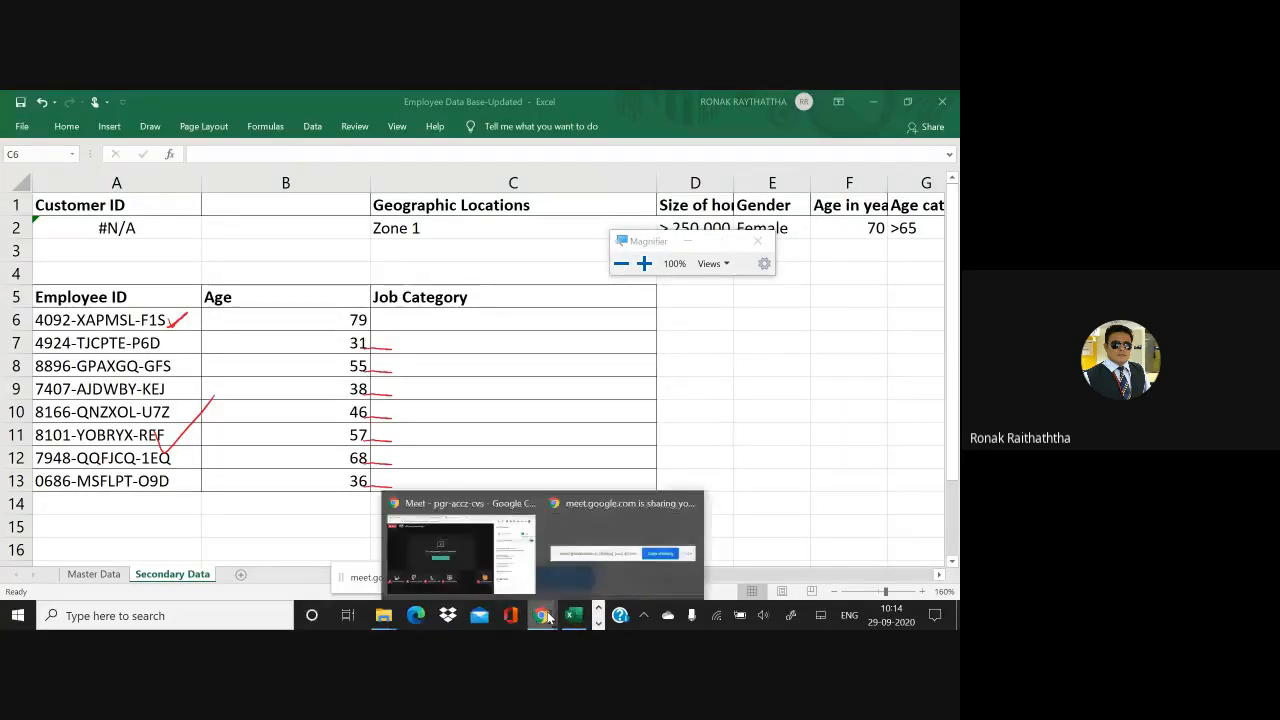
click(449, 555)
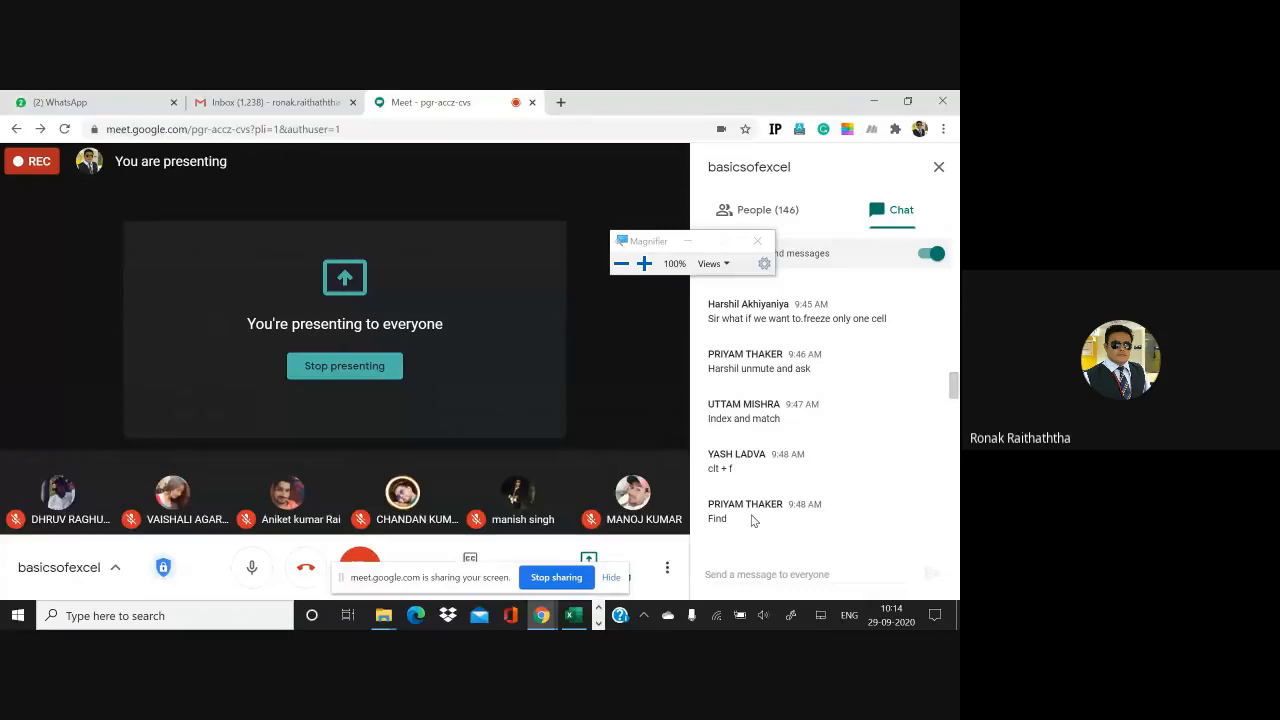
key(alt+Tab)
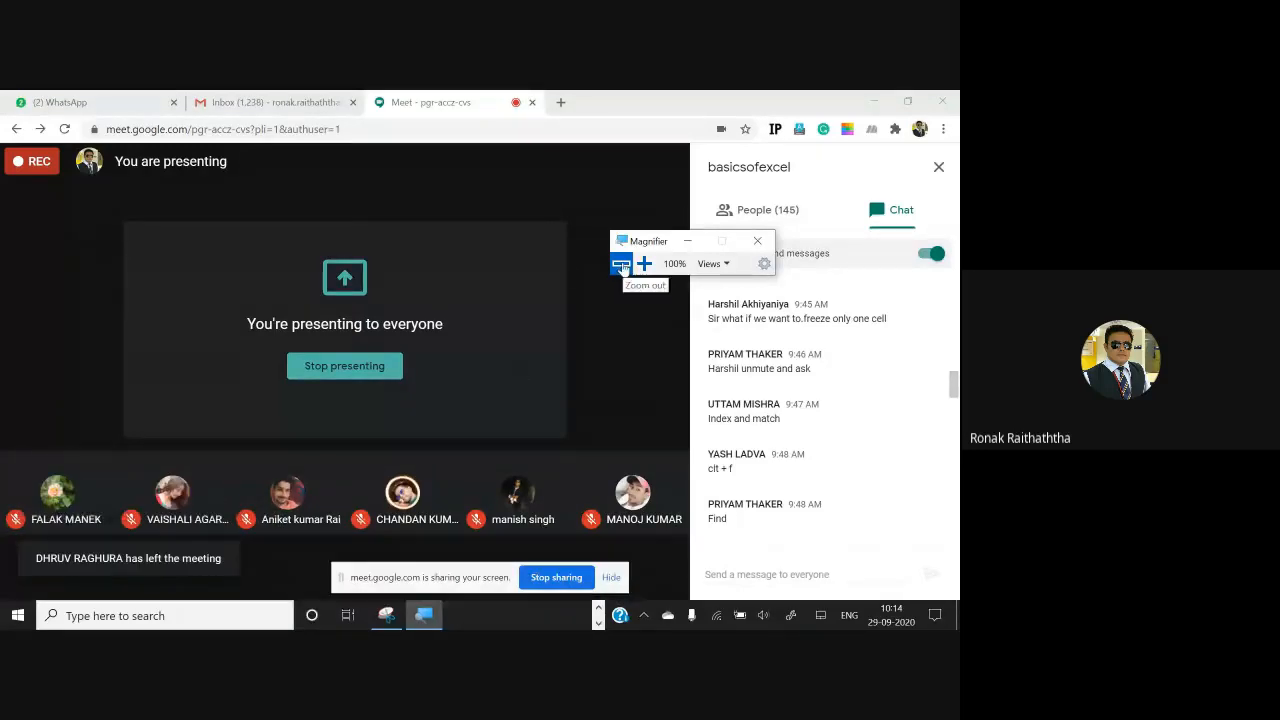
click(305, 347)
key(alt+Tab)
key(Tab)
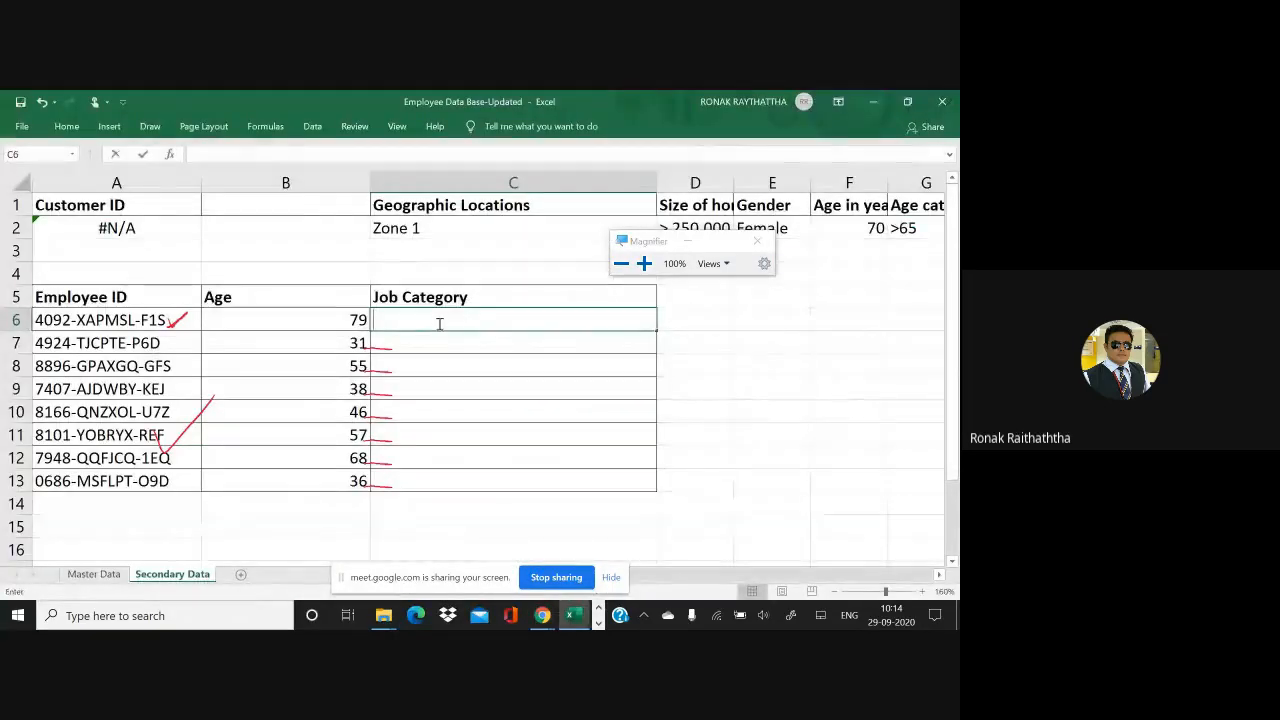
- Magnify the screen to 200% and start a VLOOKUP in C6 under Job Category with A6 as the lookup value
double_click(439, 325)
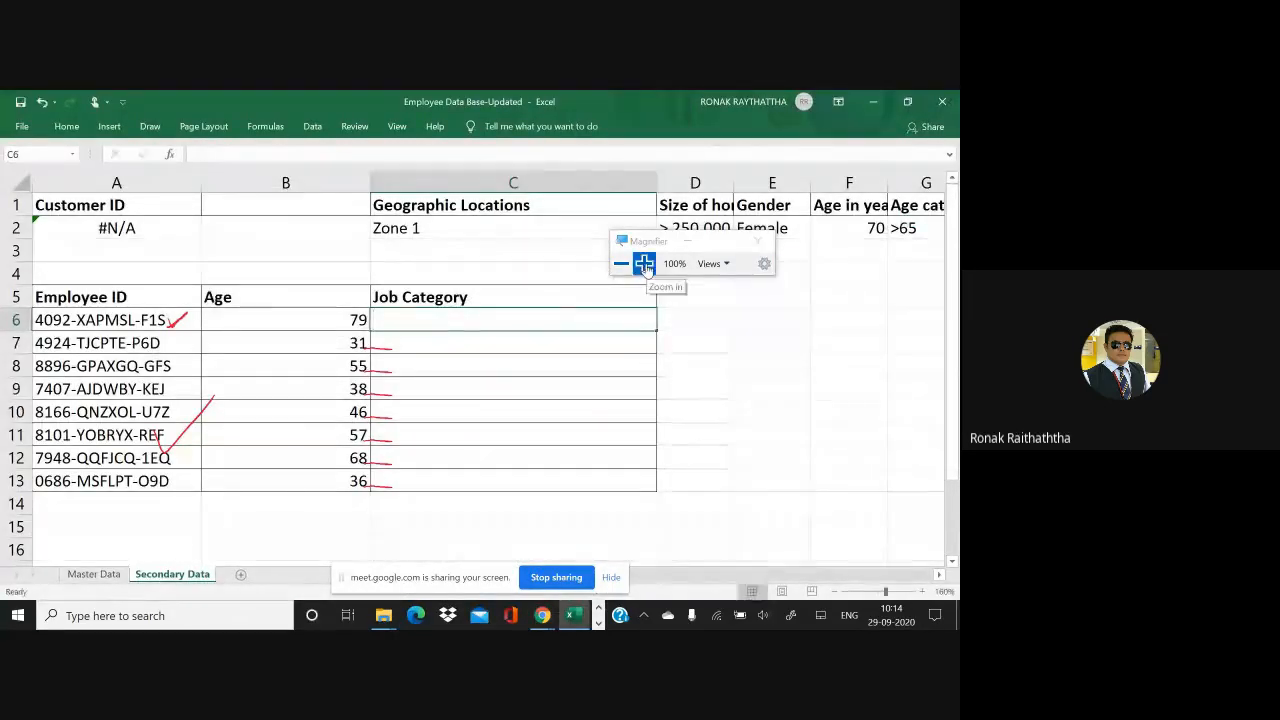
click(644, 263)
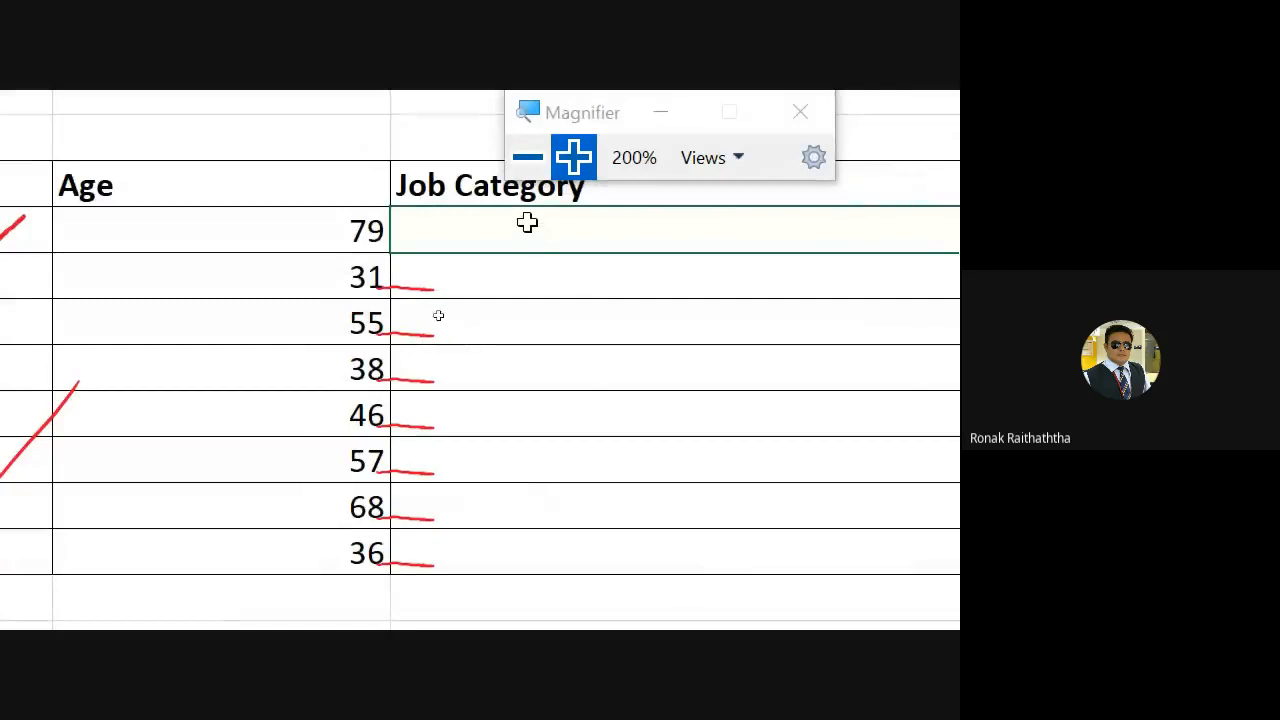
double_click(529, 224)
text(=)
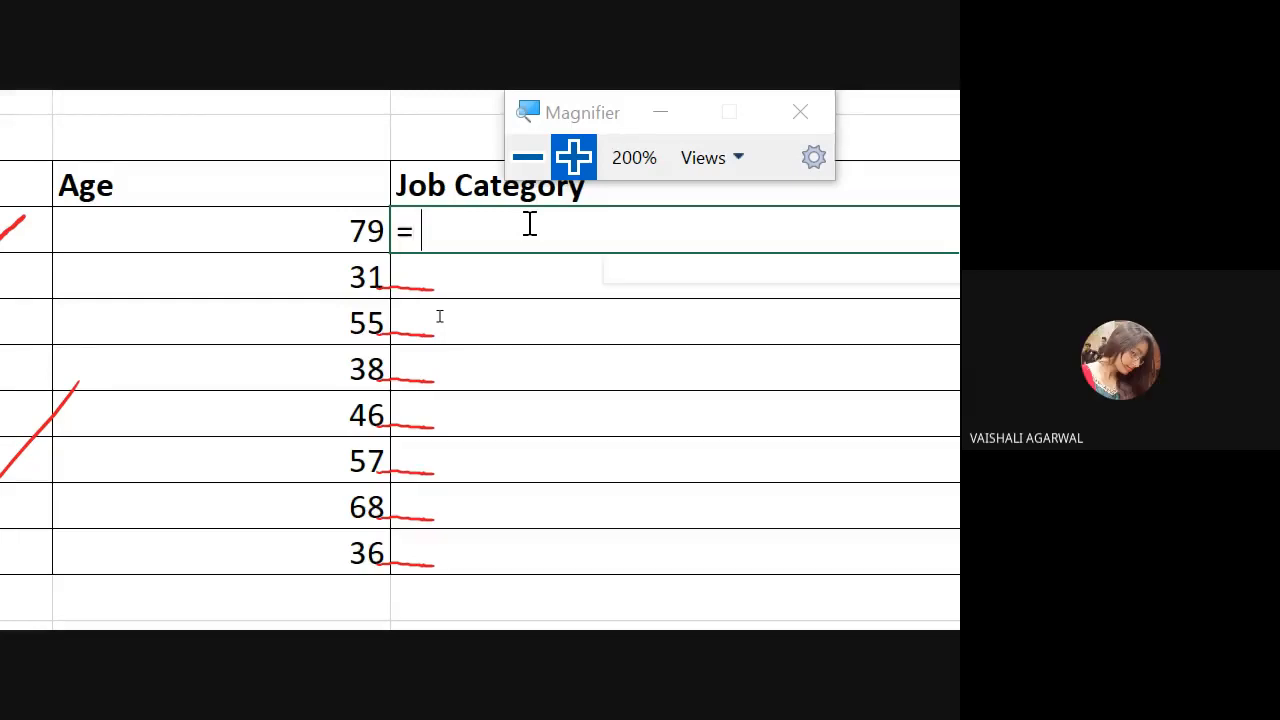
text(lookup()
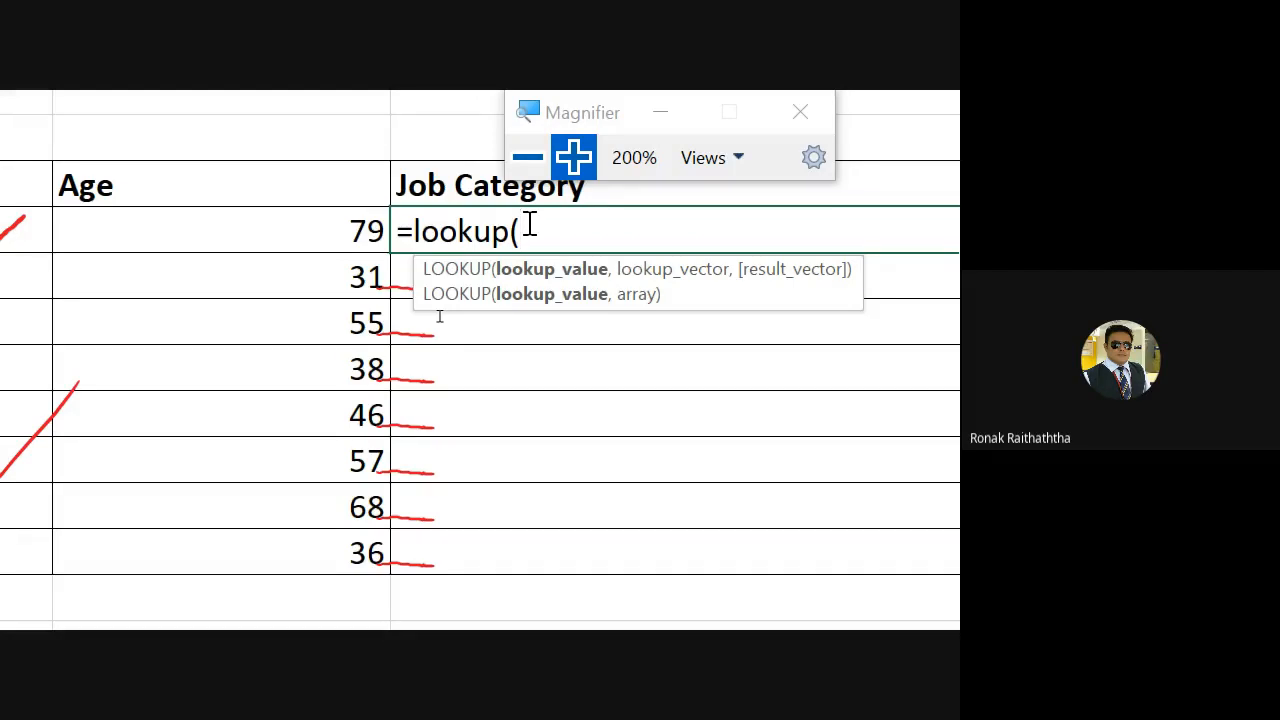
click(416, 229)
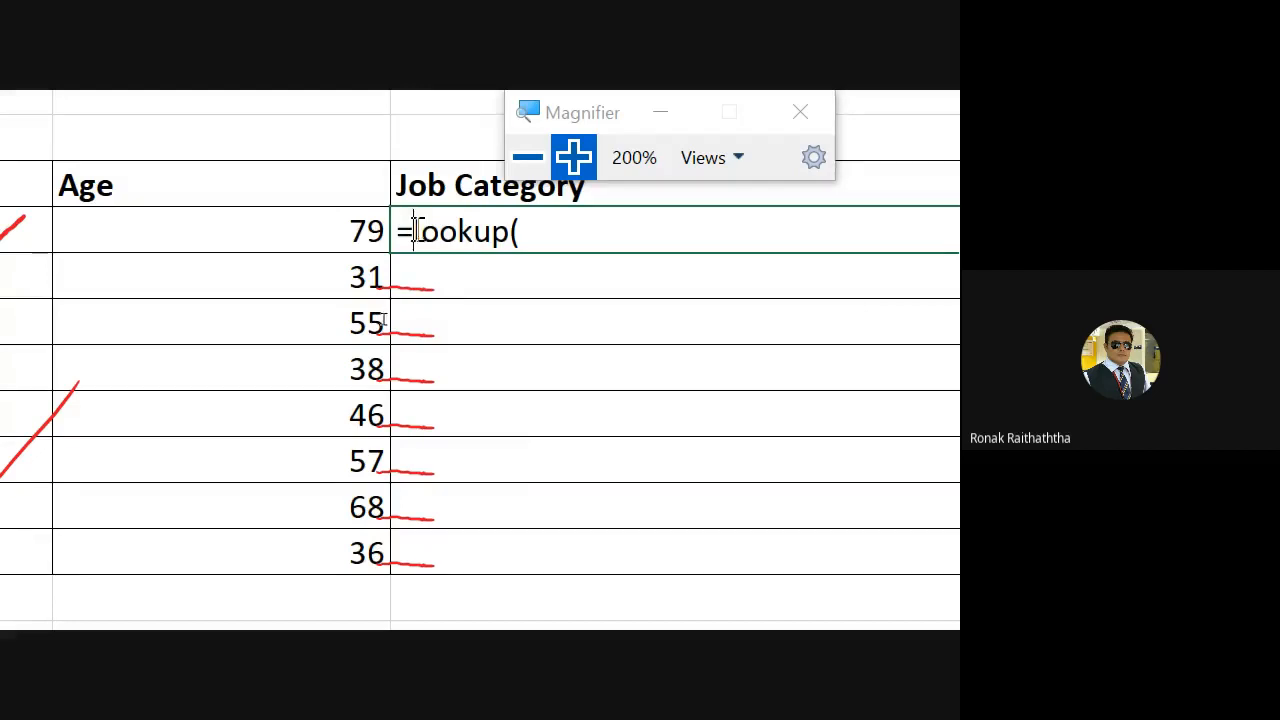
text(v)
click(617, 230)
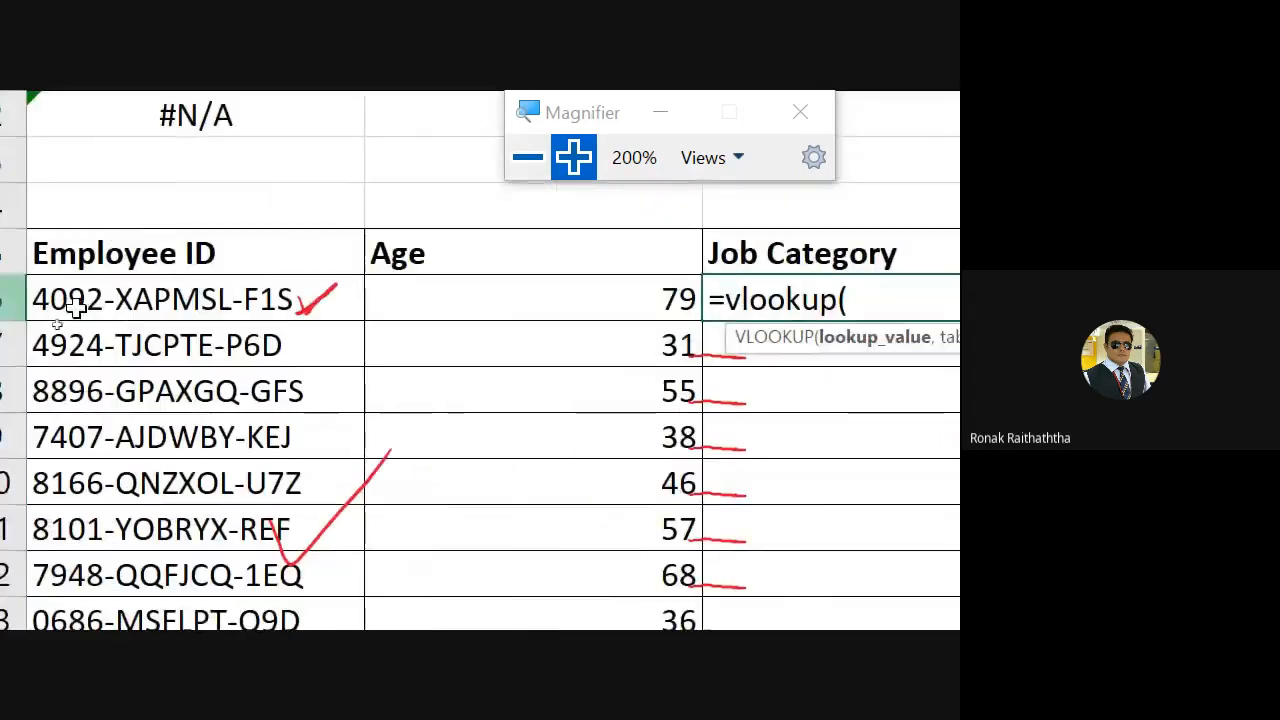
click(157, 288)
text(,)
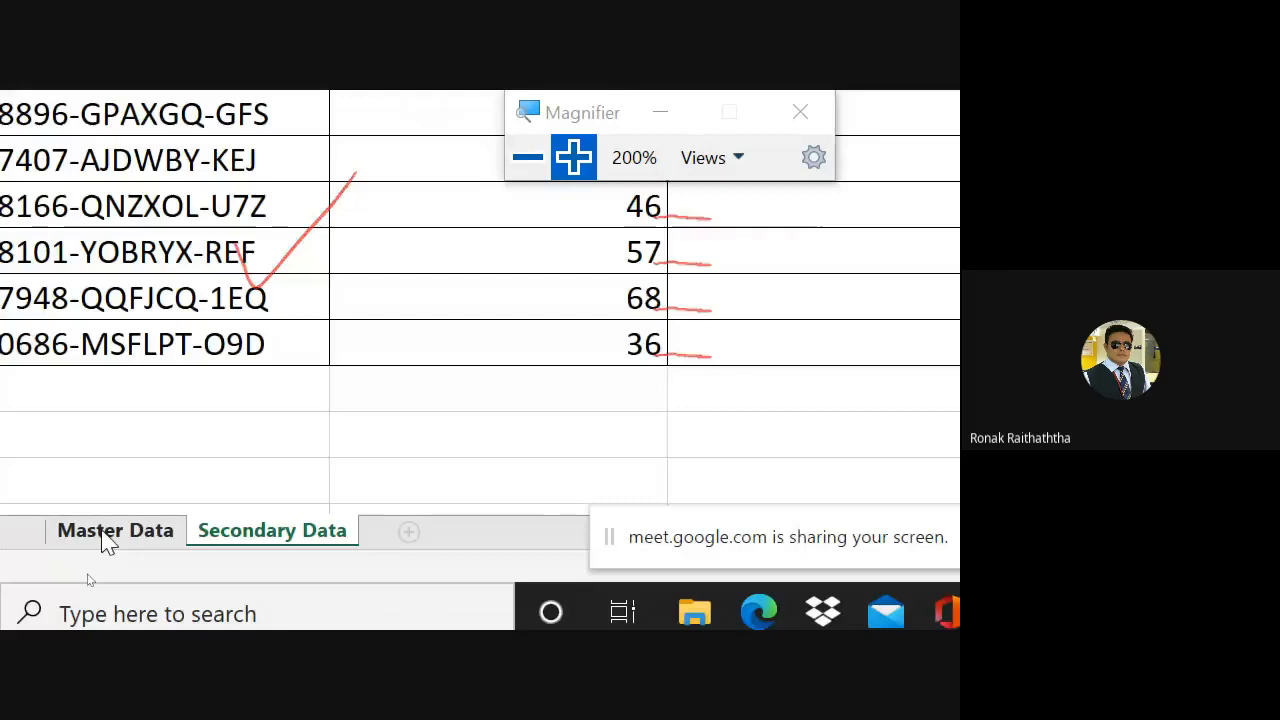
- Set C6's VLOOKUP table array to A2:J5001 on the Master Data sheet and the column index number to 10
click(110, 531)
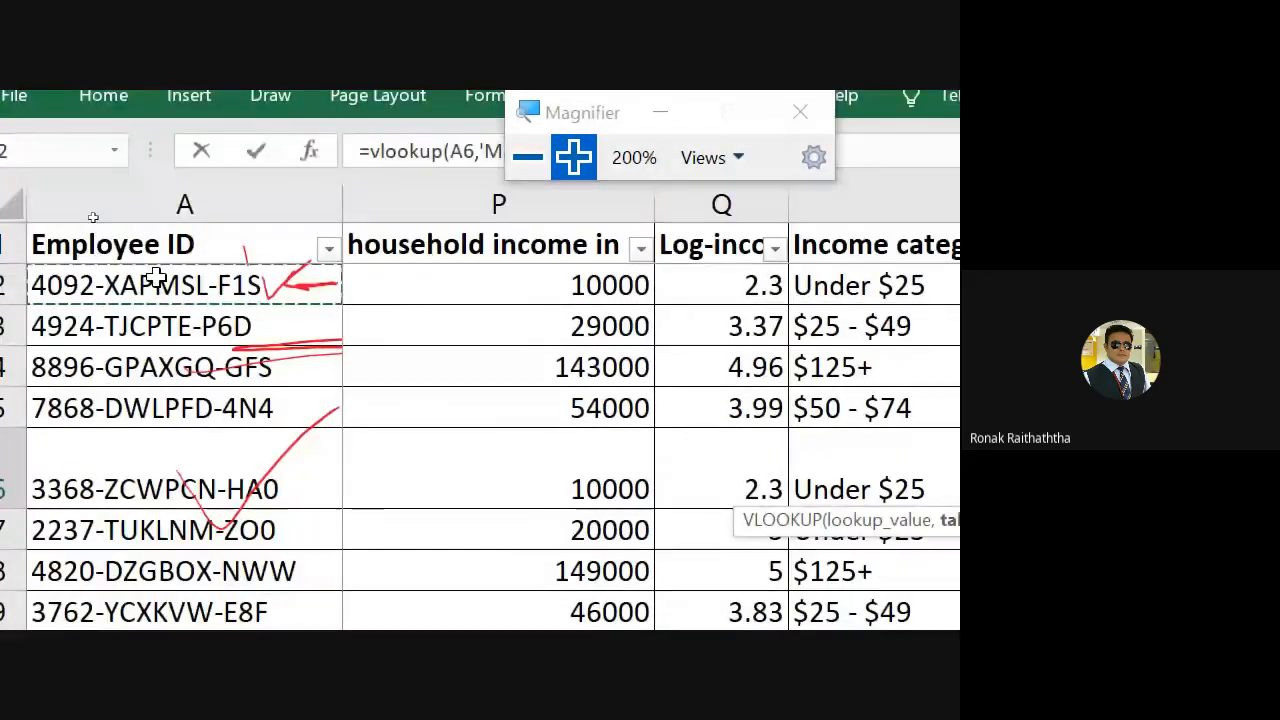
drag(155, 278, 955, 285)
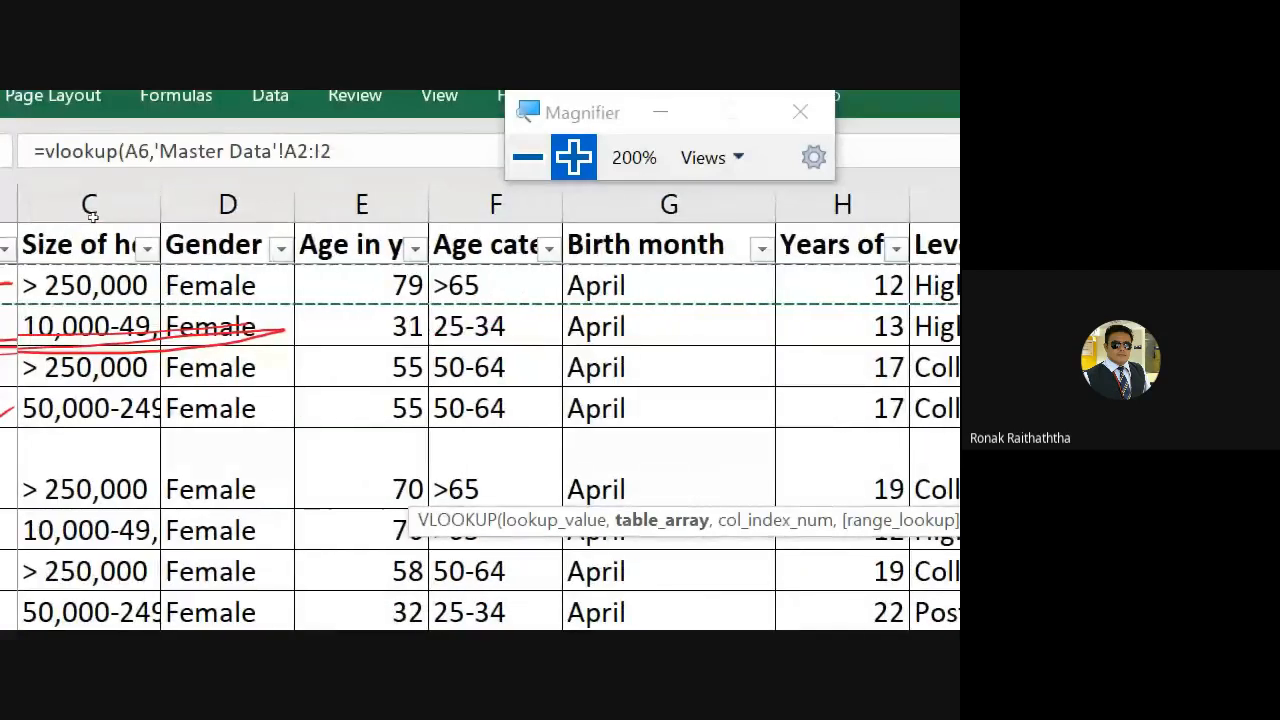
drag(866, 295, 957, 318)
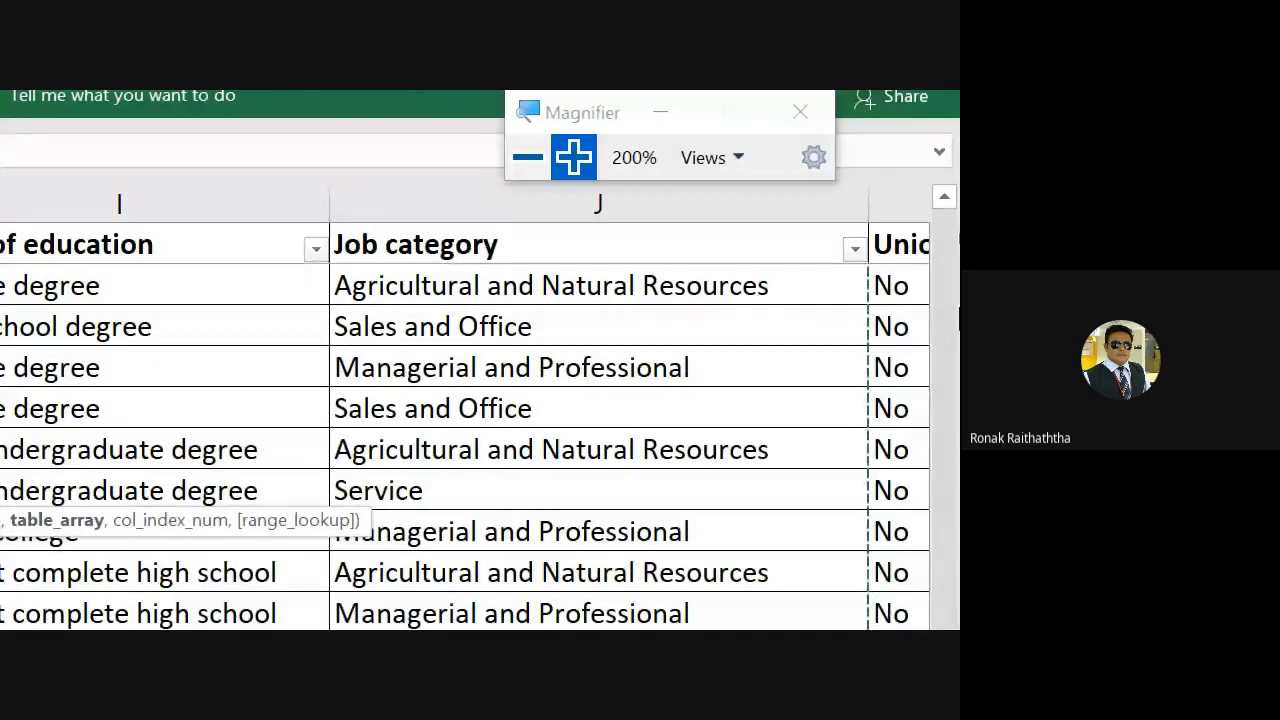
text(,)
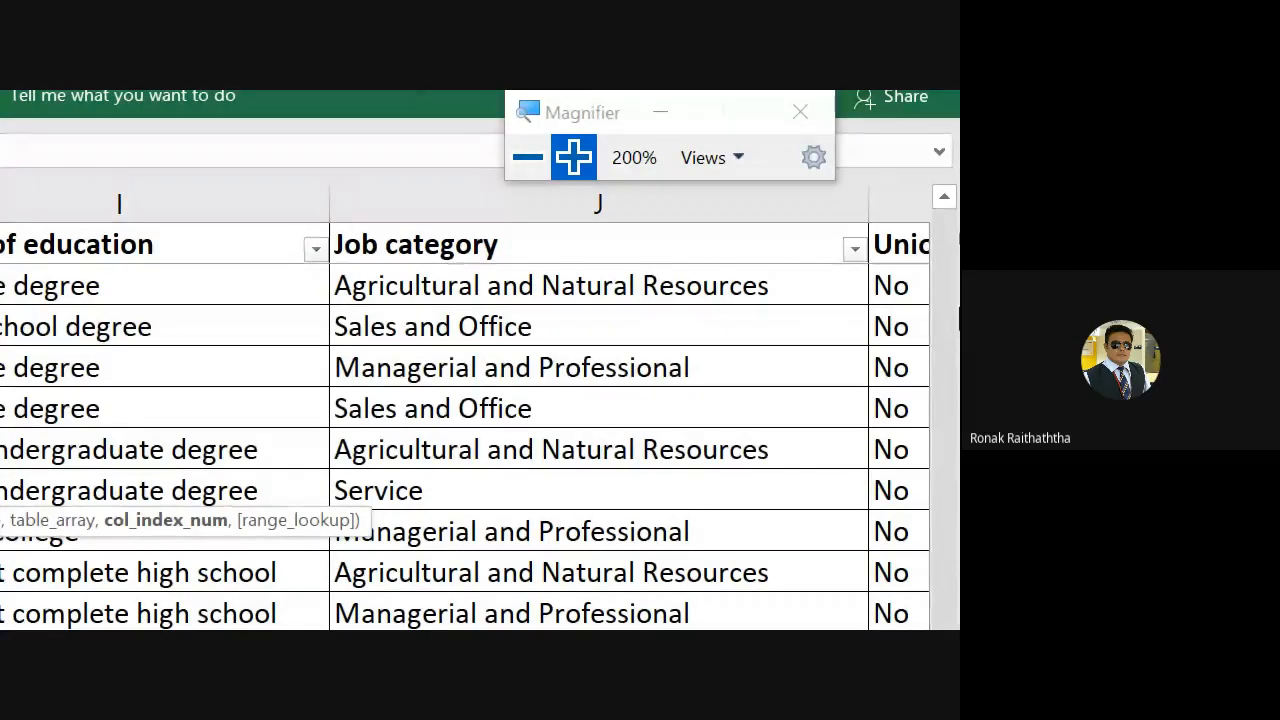
text(,10,)
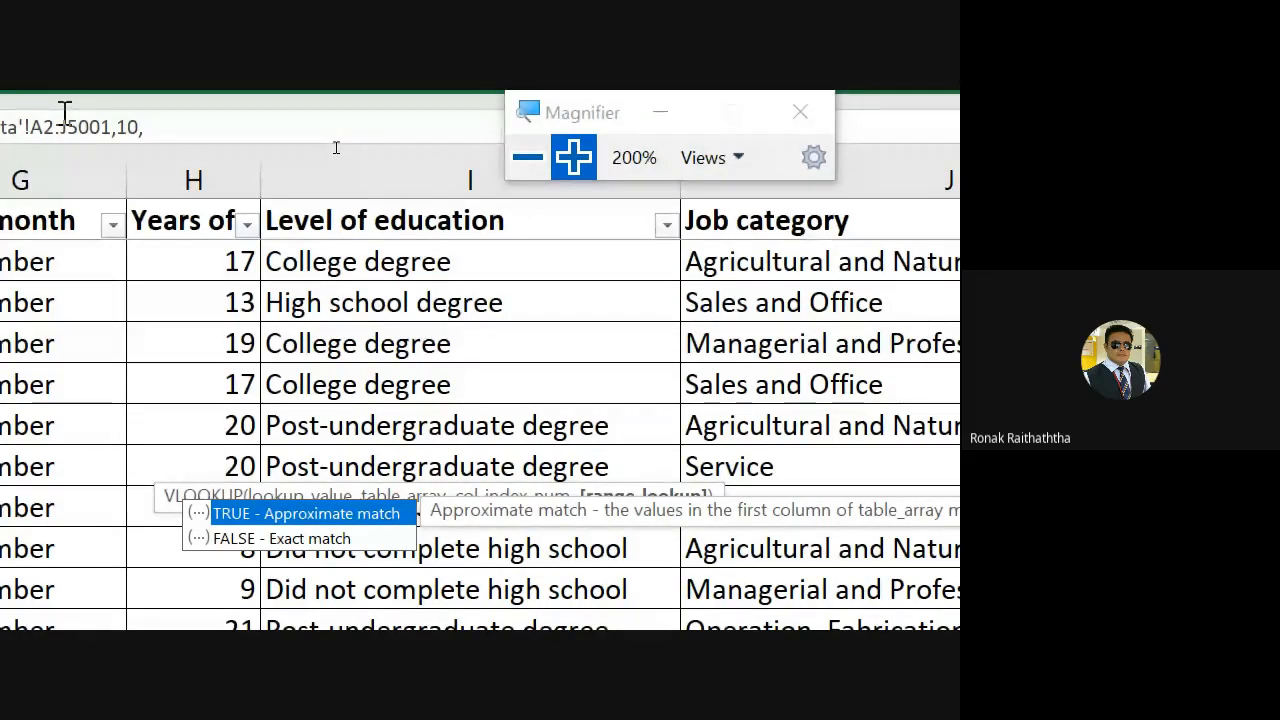
- Set the range lookup to FALSE for an exact match and complete the VLOOKUP formula in C6
text(FLASE)
key(BackSpace)
key(BackSpace)
key(BackSpace)
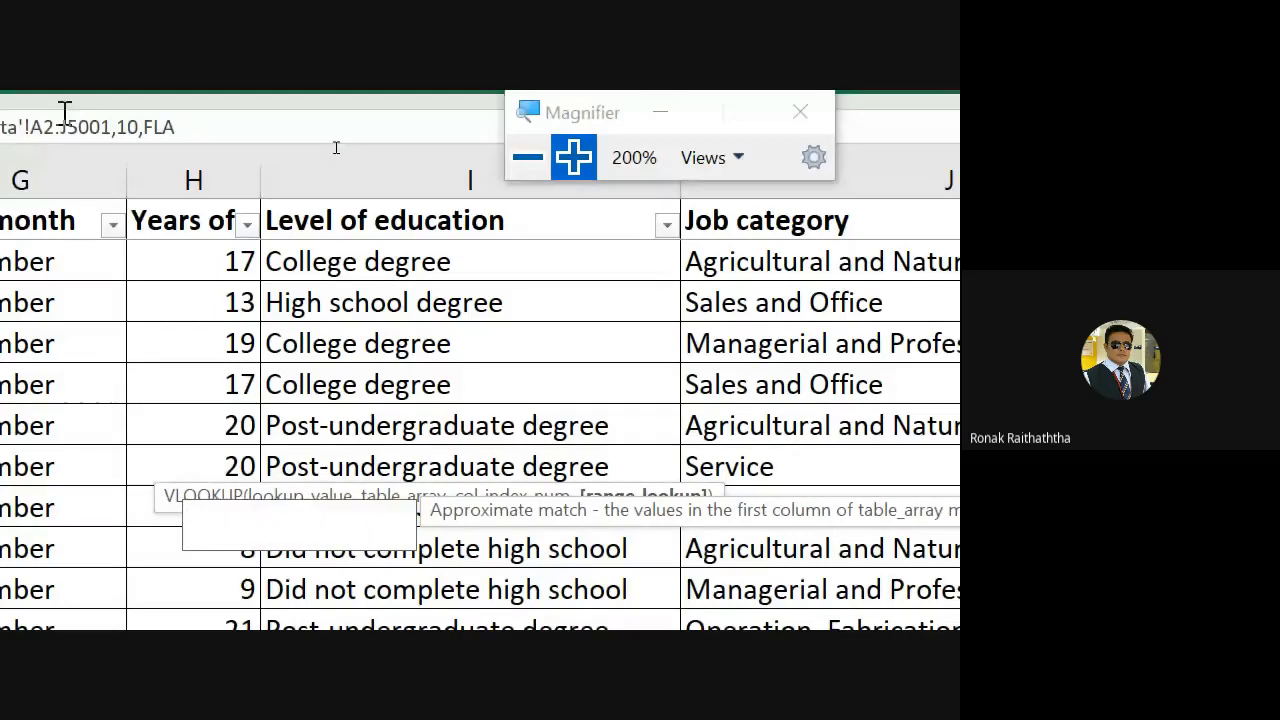
text(ALSE)
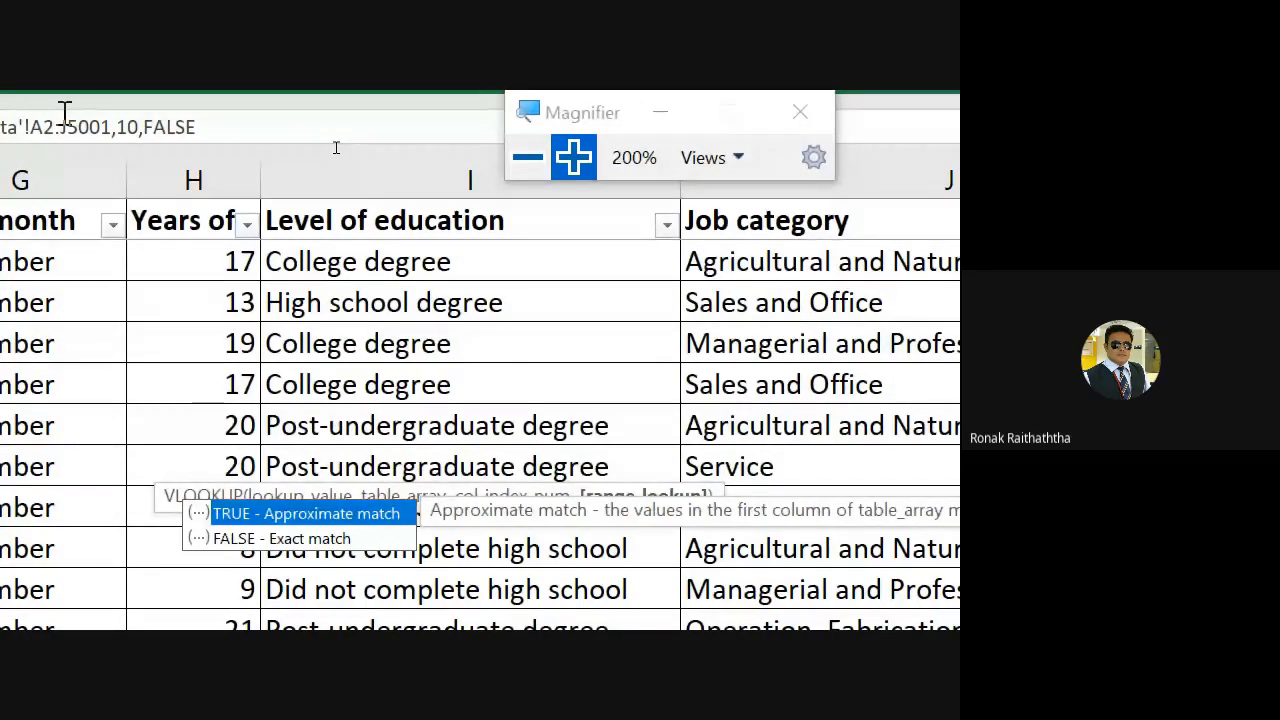
key(Escape)
text())
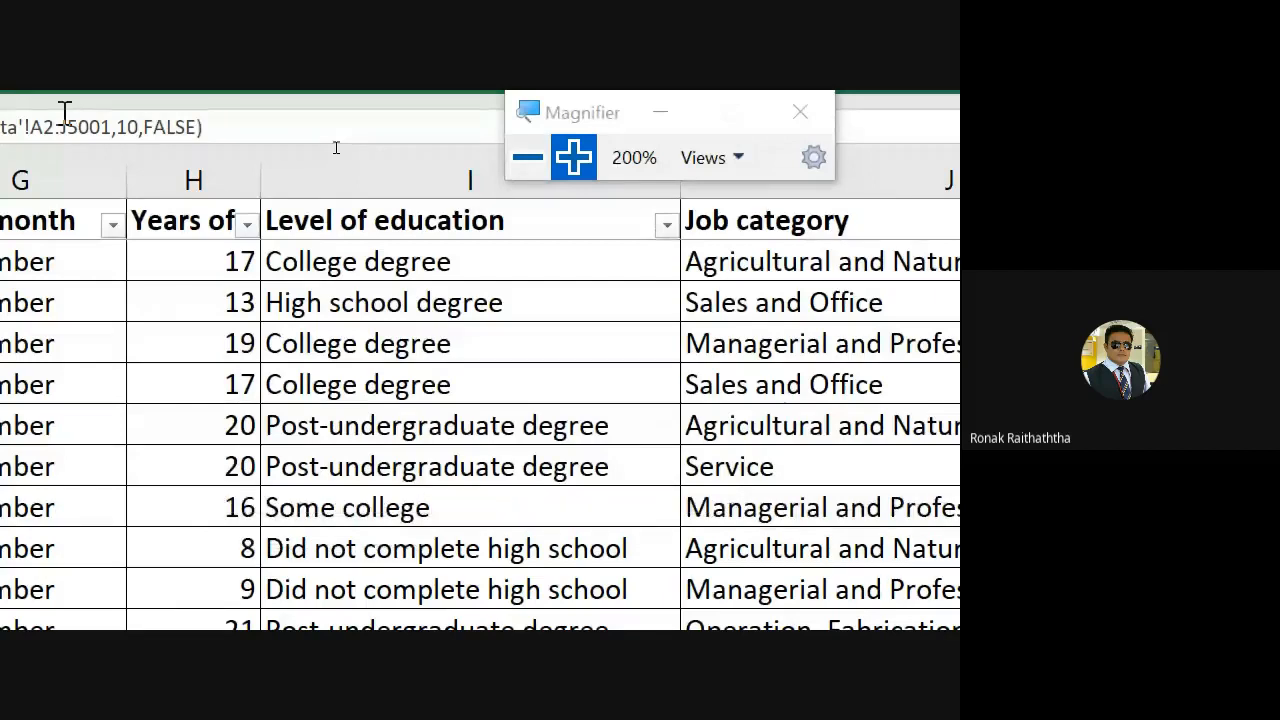
key(Return)
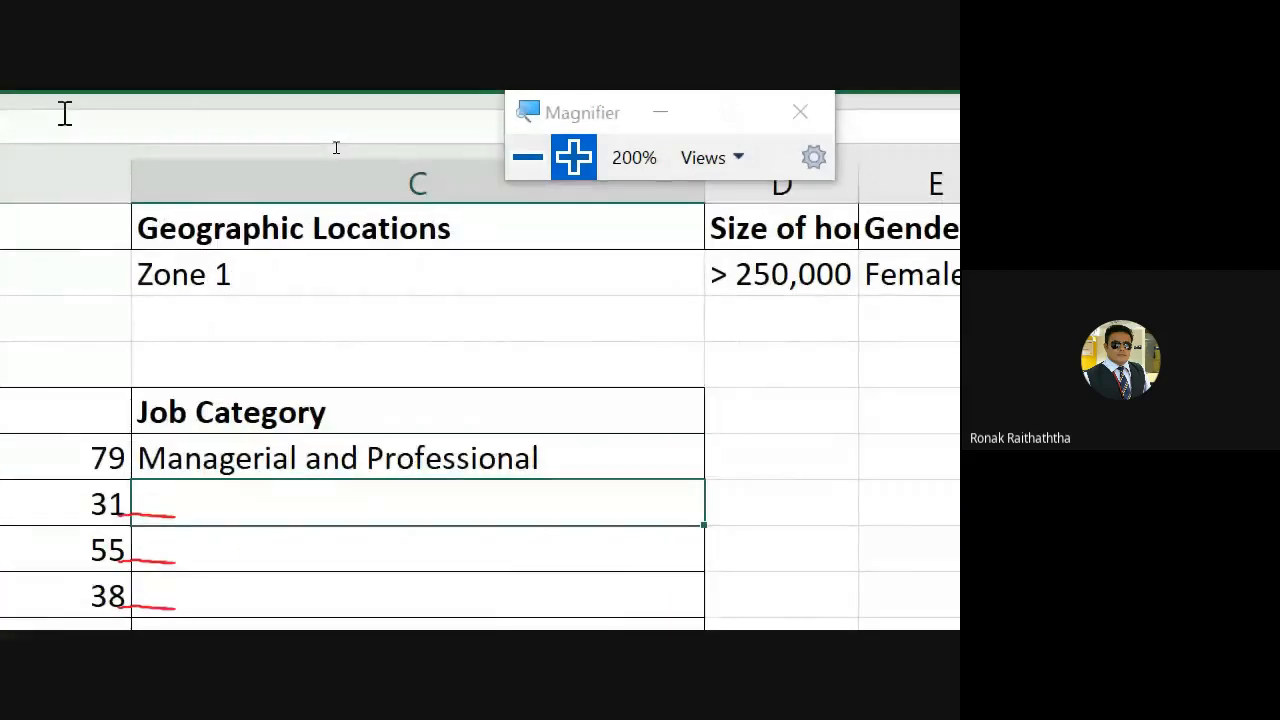
- Make the table array in C6's VLOOKUP absolute as $A$2:$J$5001 and reselect C6
double_click(276, 319)
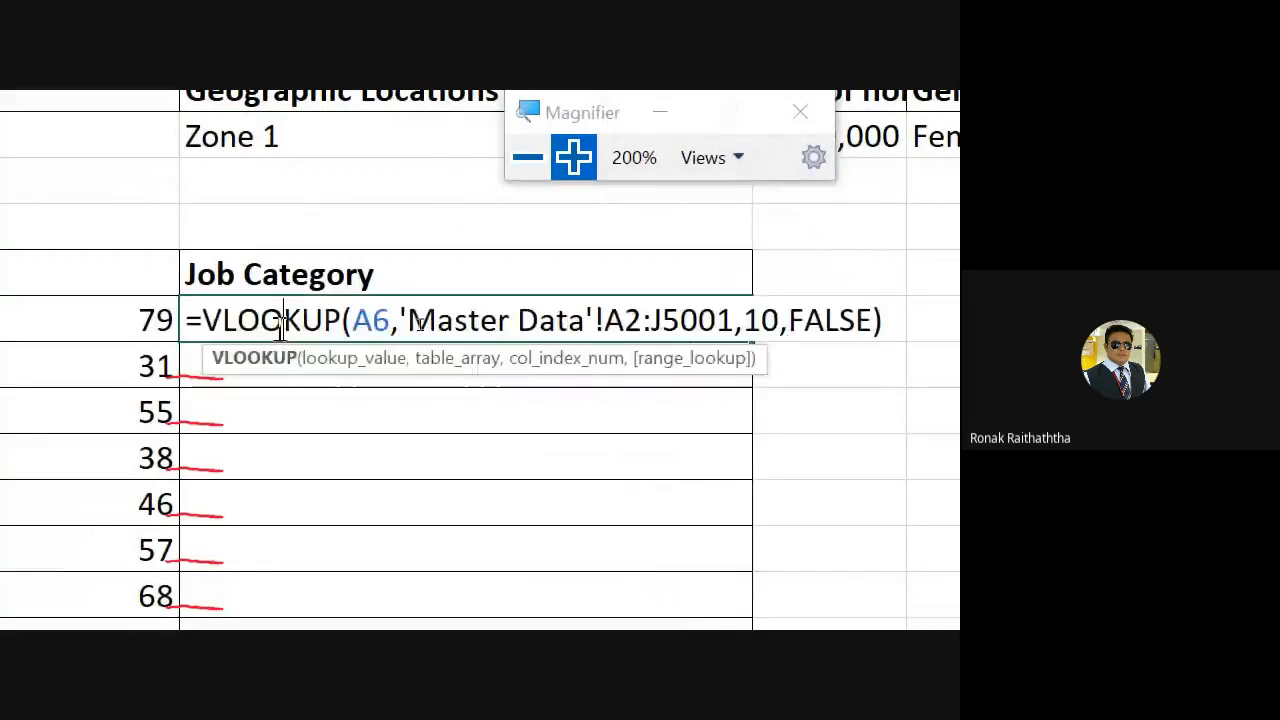
click(626, 320)
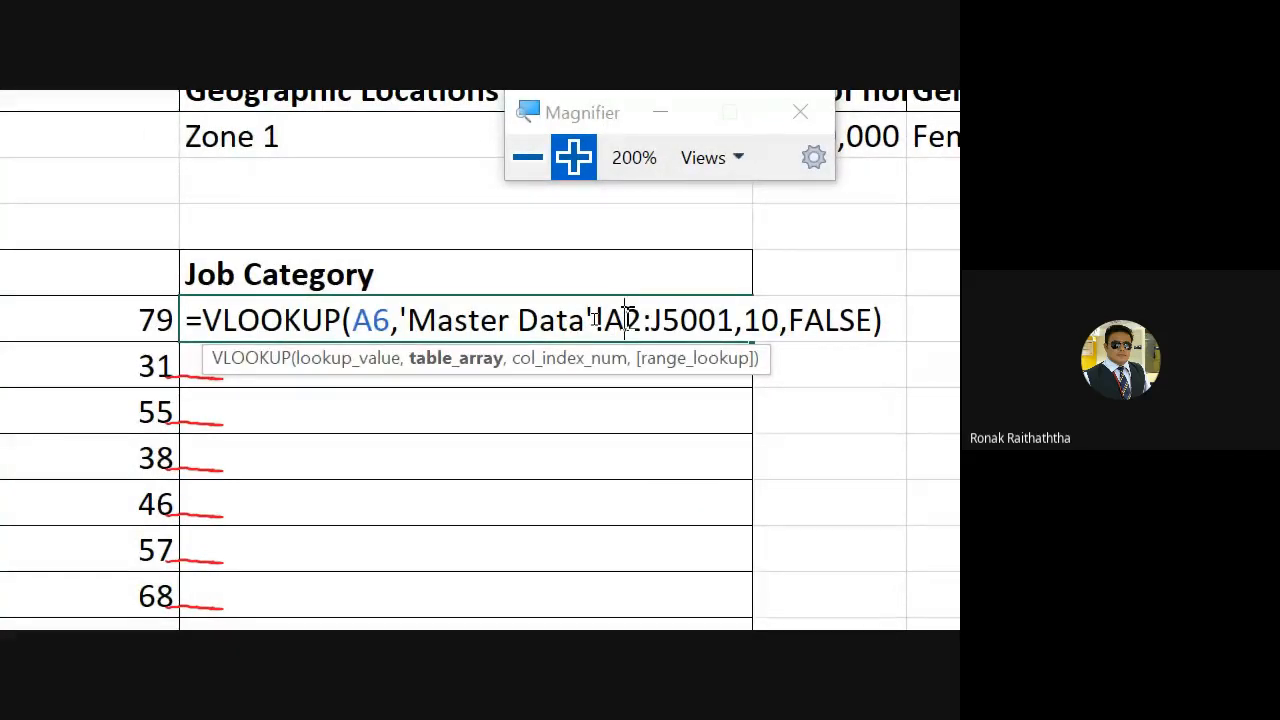
key(F4)
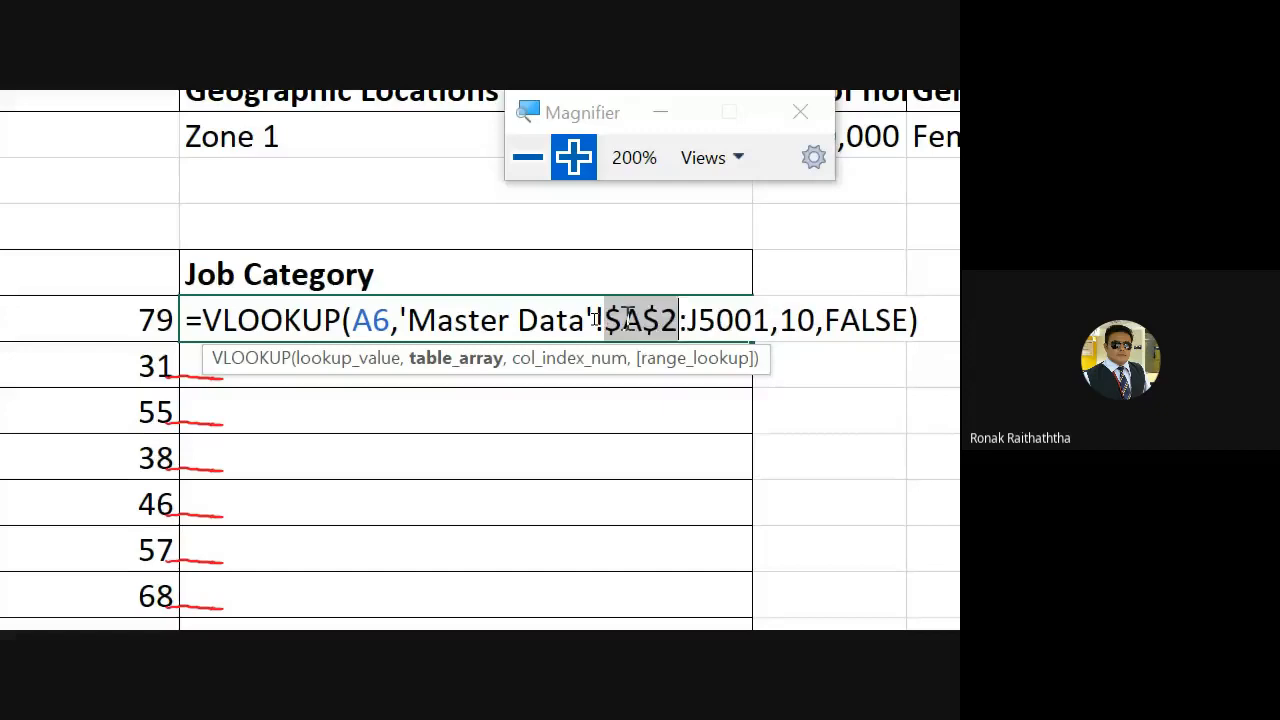
click(720, 328)
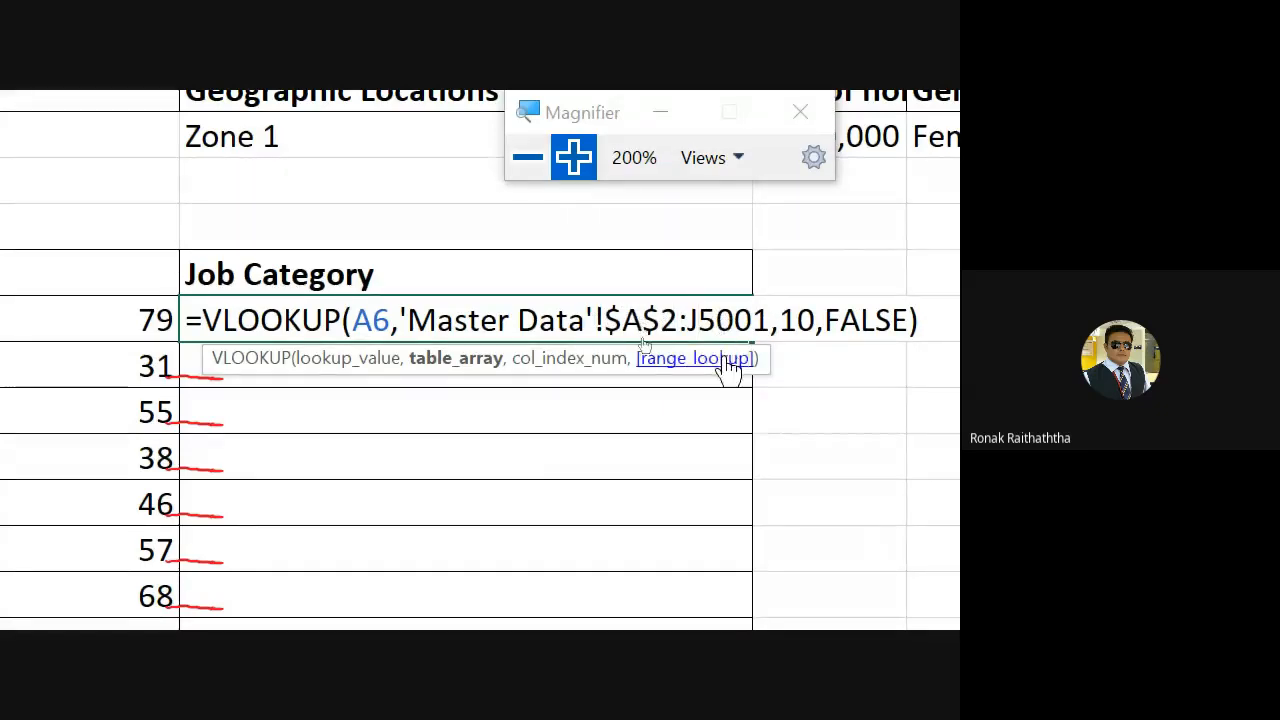
key(F4)
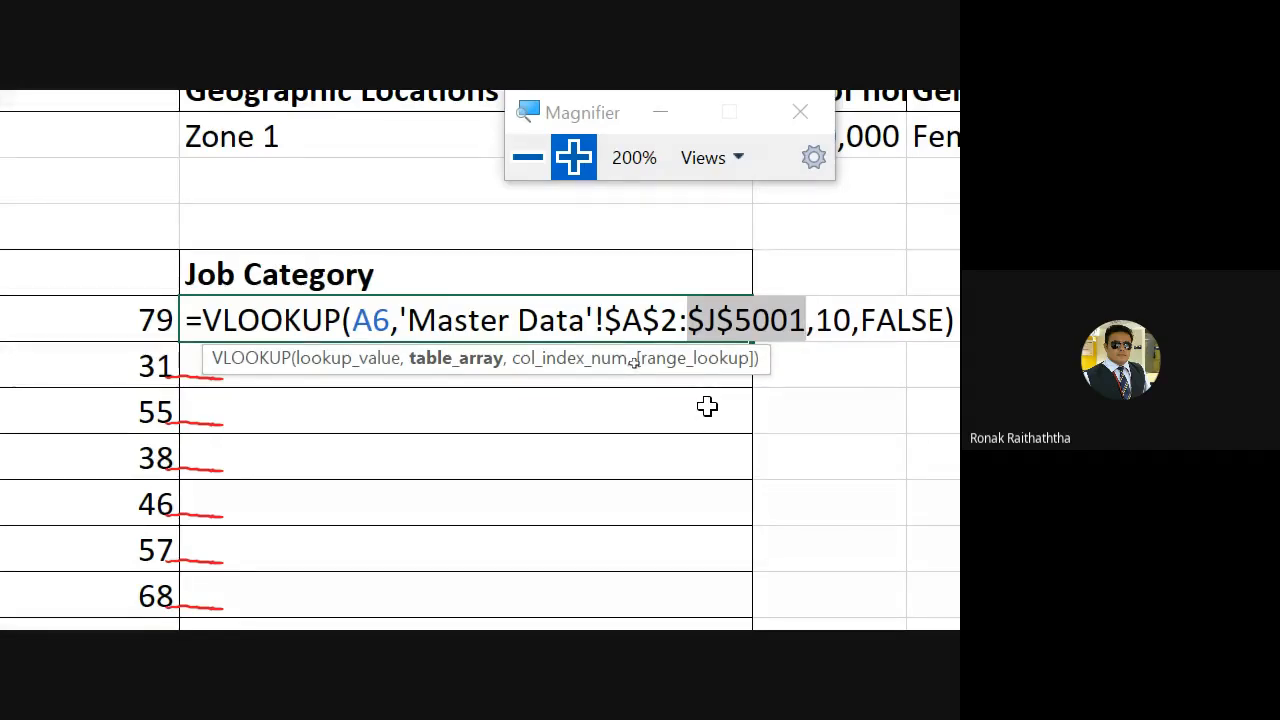
click(606, 343)
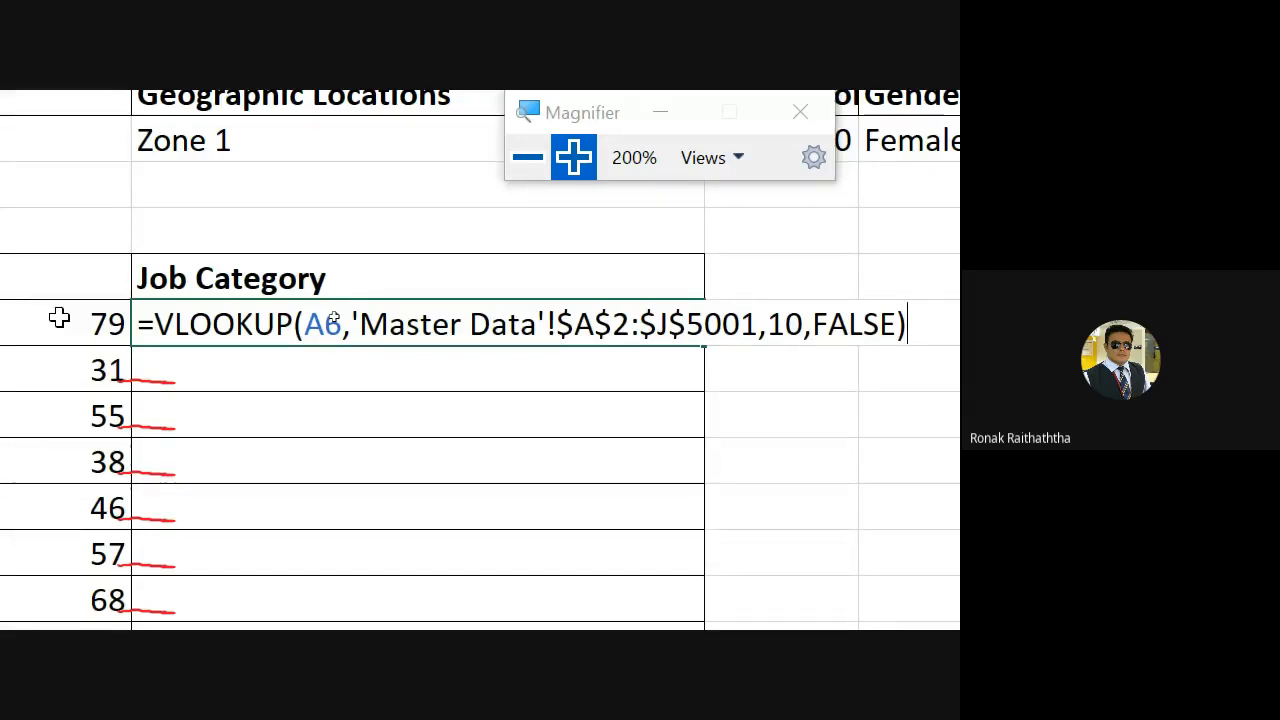
key(Return)
key(Up)
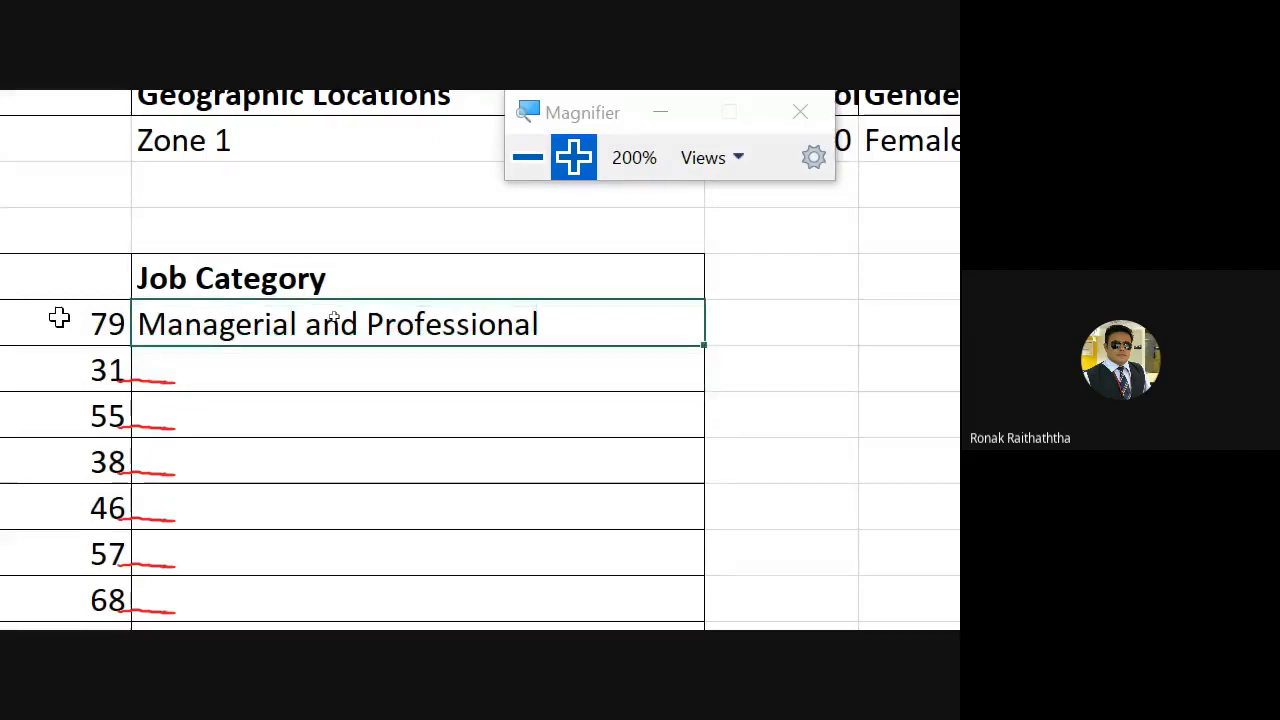
- Copy the VLOOKUP formula from C6 into C7:C13 to fill in the remaining Job Category cells
key(ctrl+c)
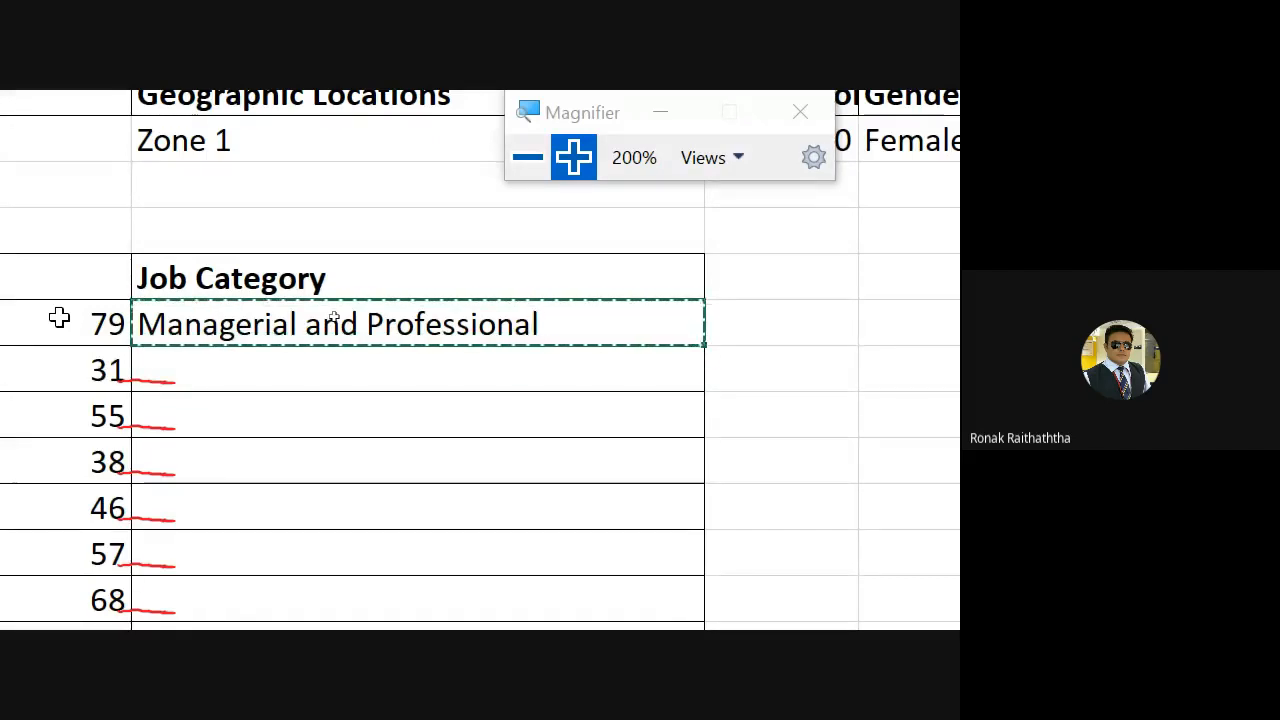
key(Down)
key(shift+Down)
key(shift+Down)
key(shift+Down)
key(shift+Down)
key(shift+Down)
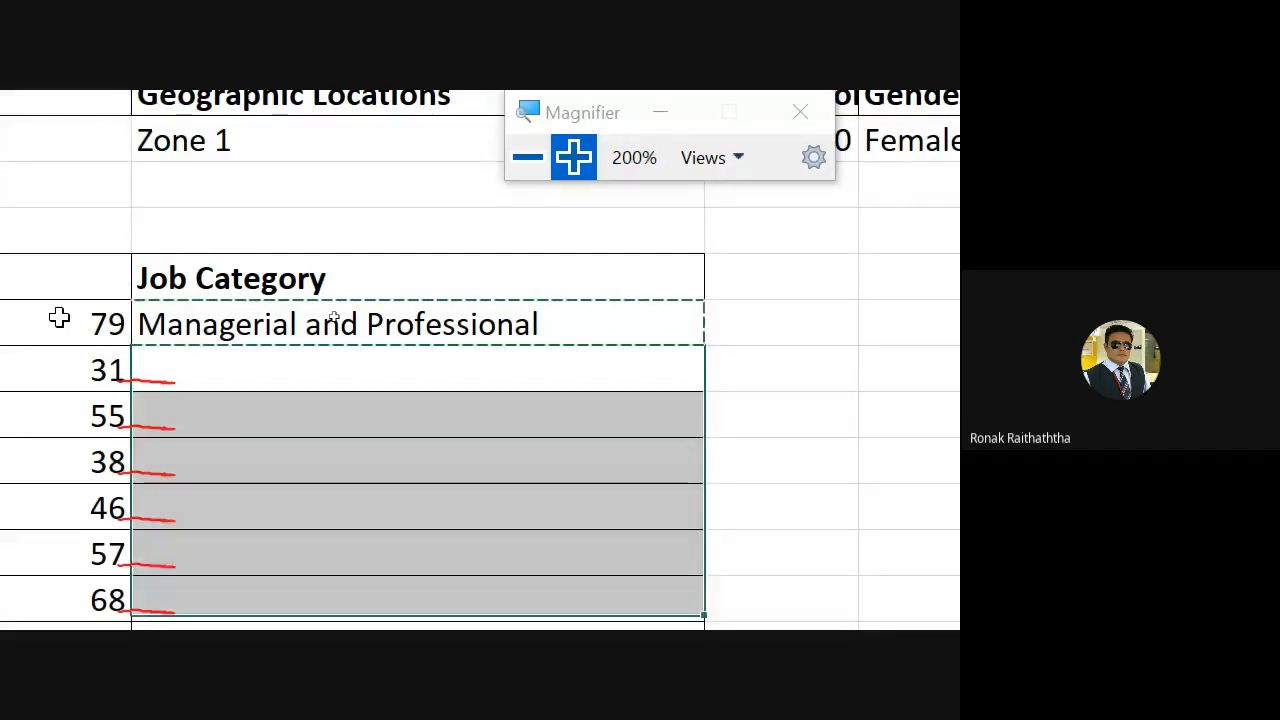
key(shift+Down)
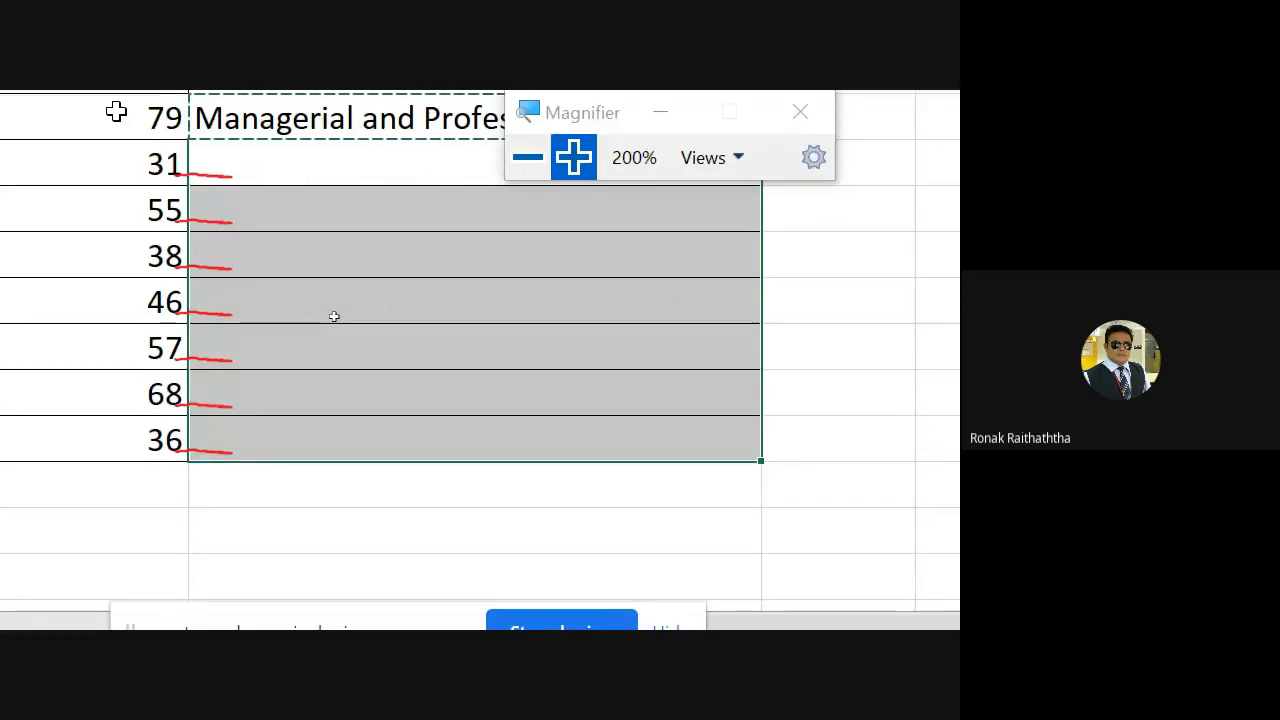
key(ctrl+v)
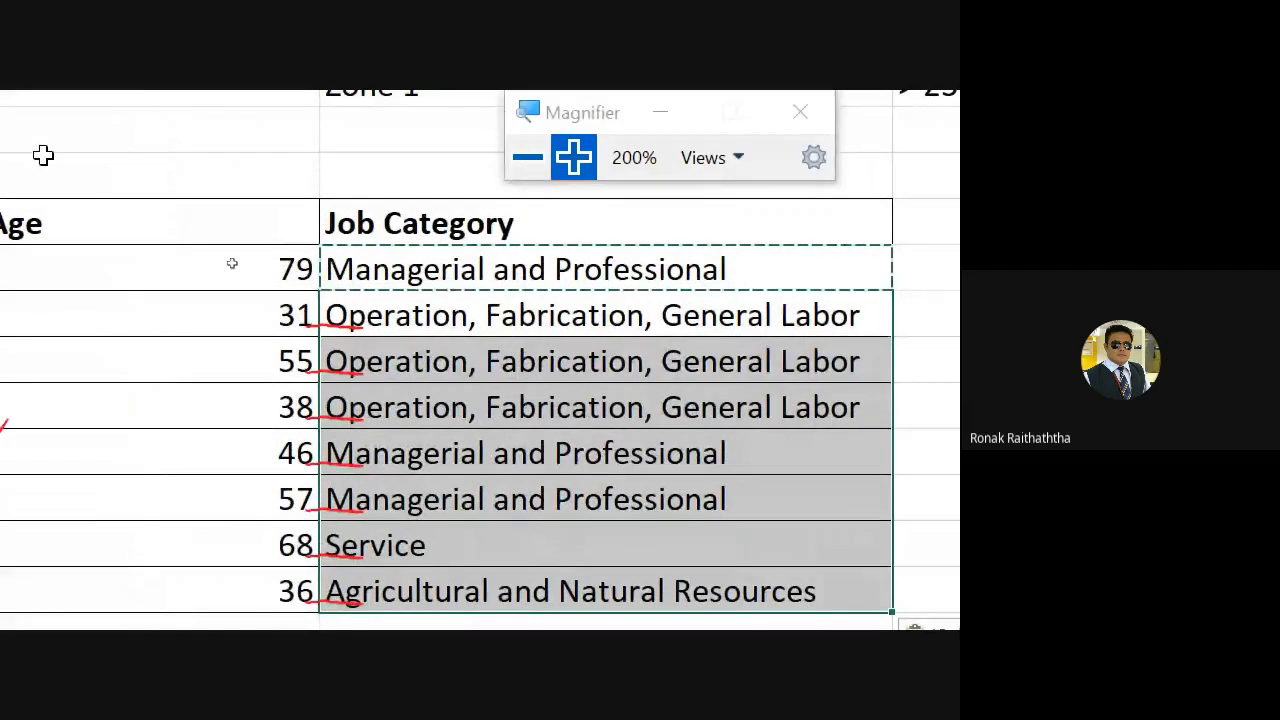
- Review the VLOOKUP formula in C6 without changing it, and reduce the Magnifier zoom to 100%
double_click(390, 268)
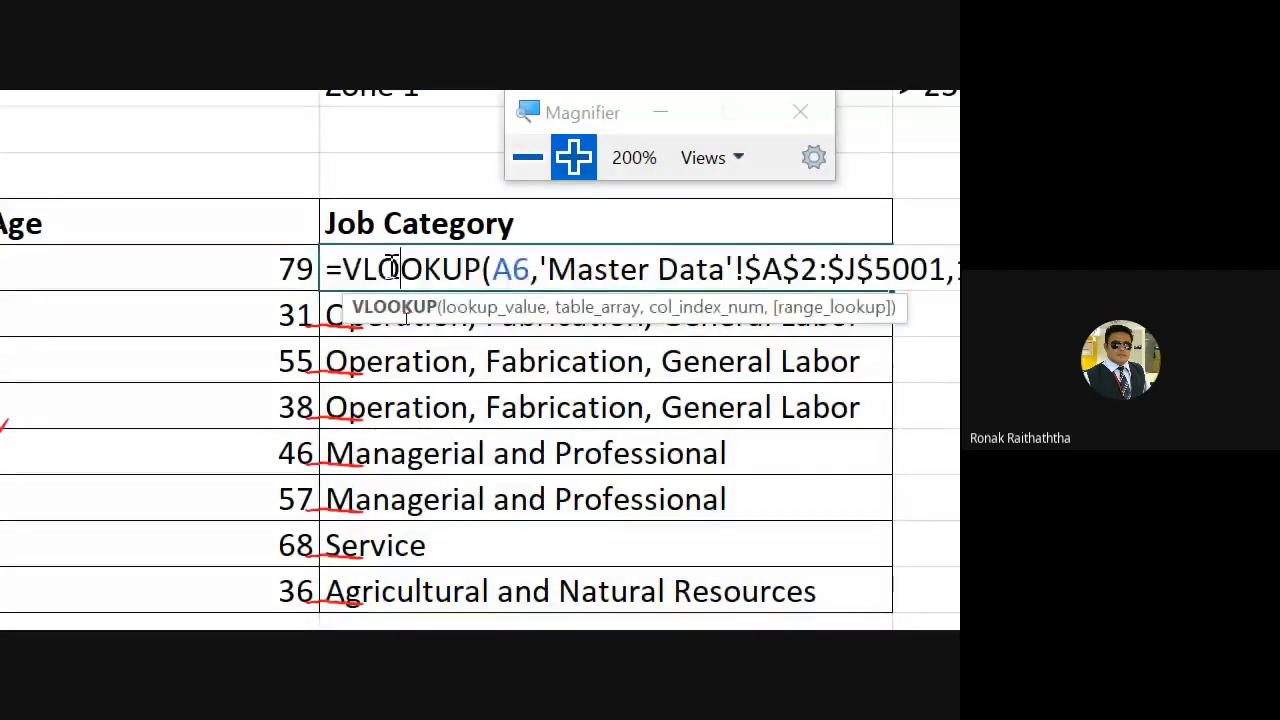
key(Escape)
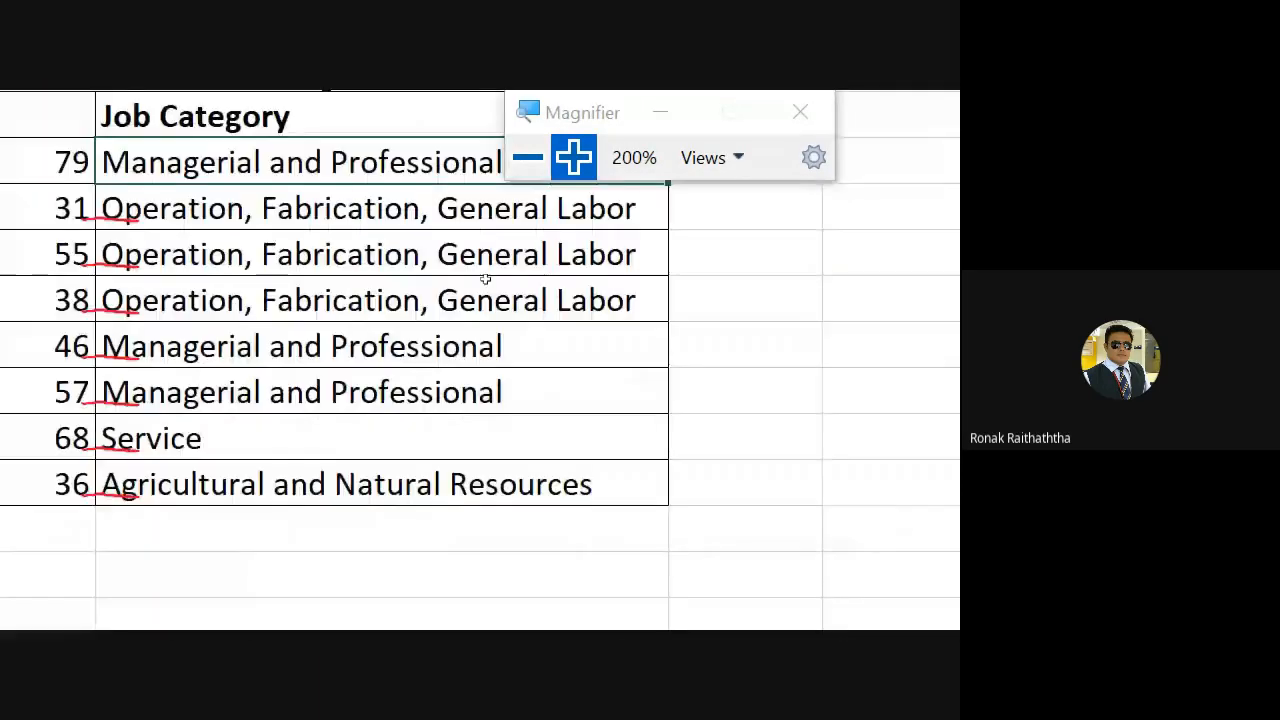
key(super+minus)
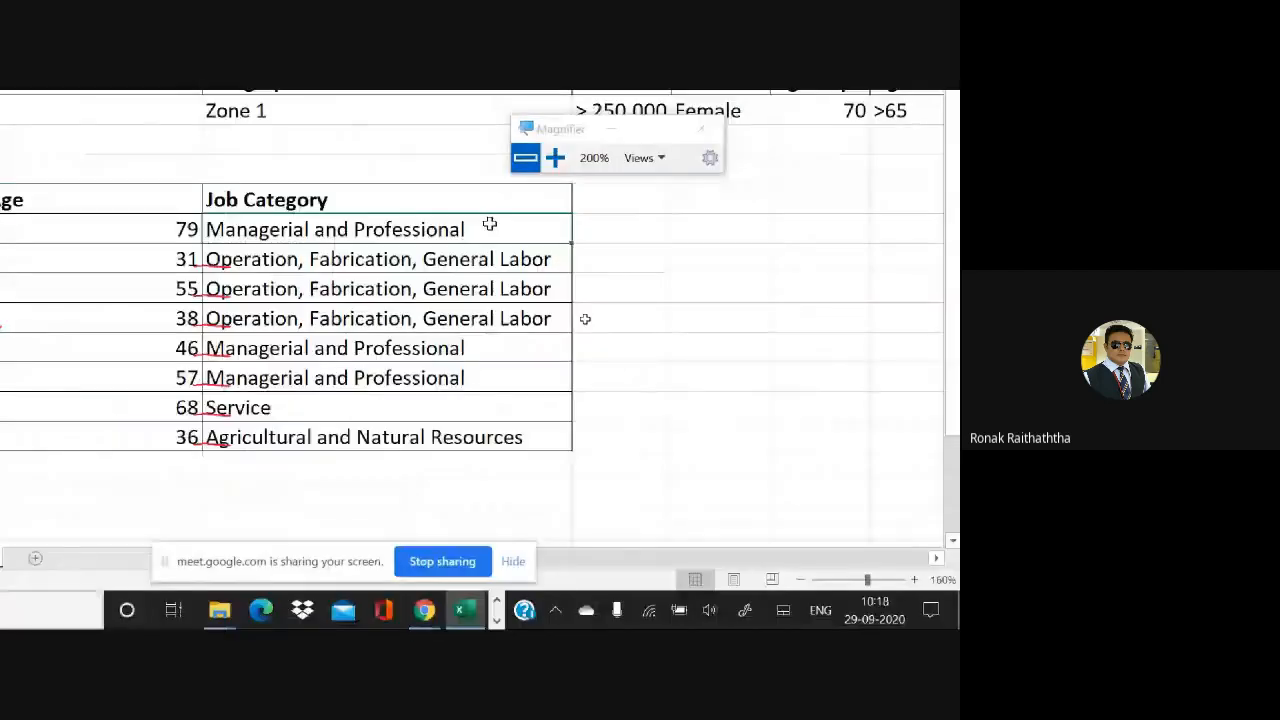
- Switch to Google Meet, read the newest class chat messages, and open the meeting's additional options
key(alt+Tab)
key(Tab)
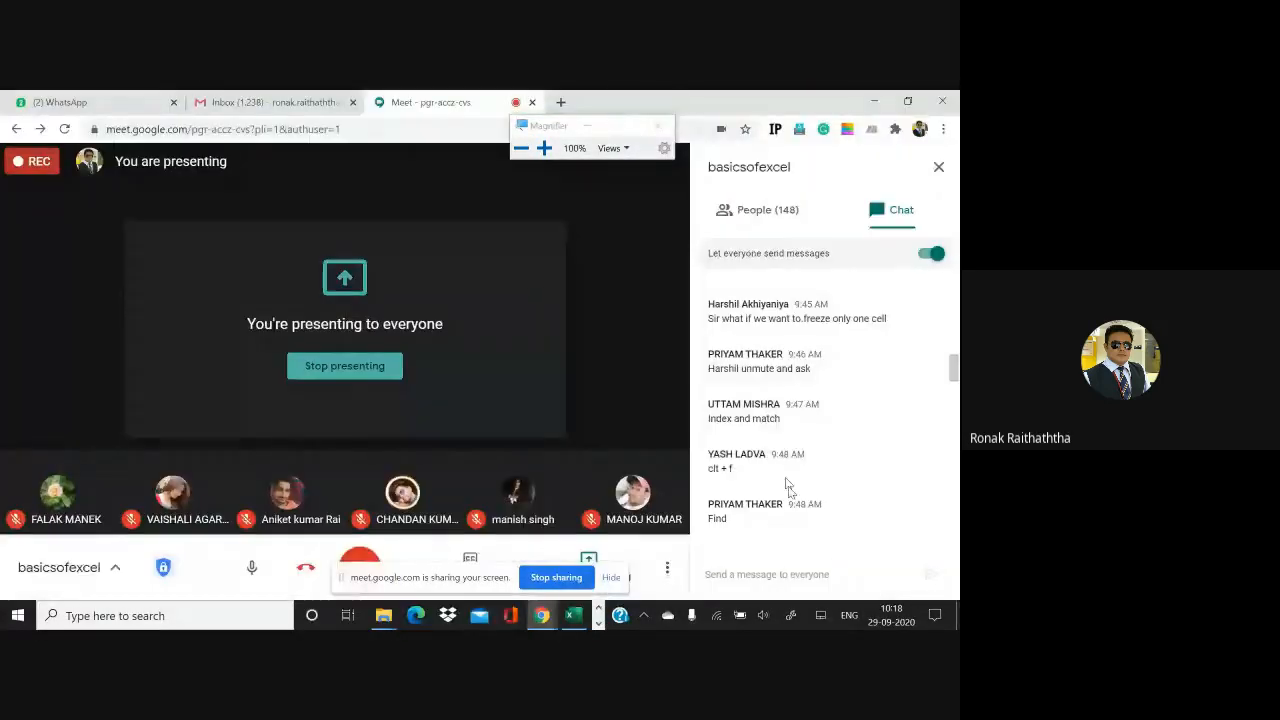
scroll(840, 497, down, 5)
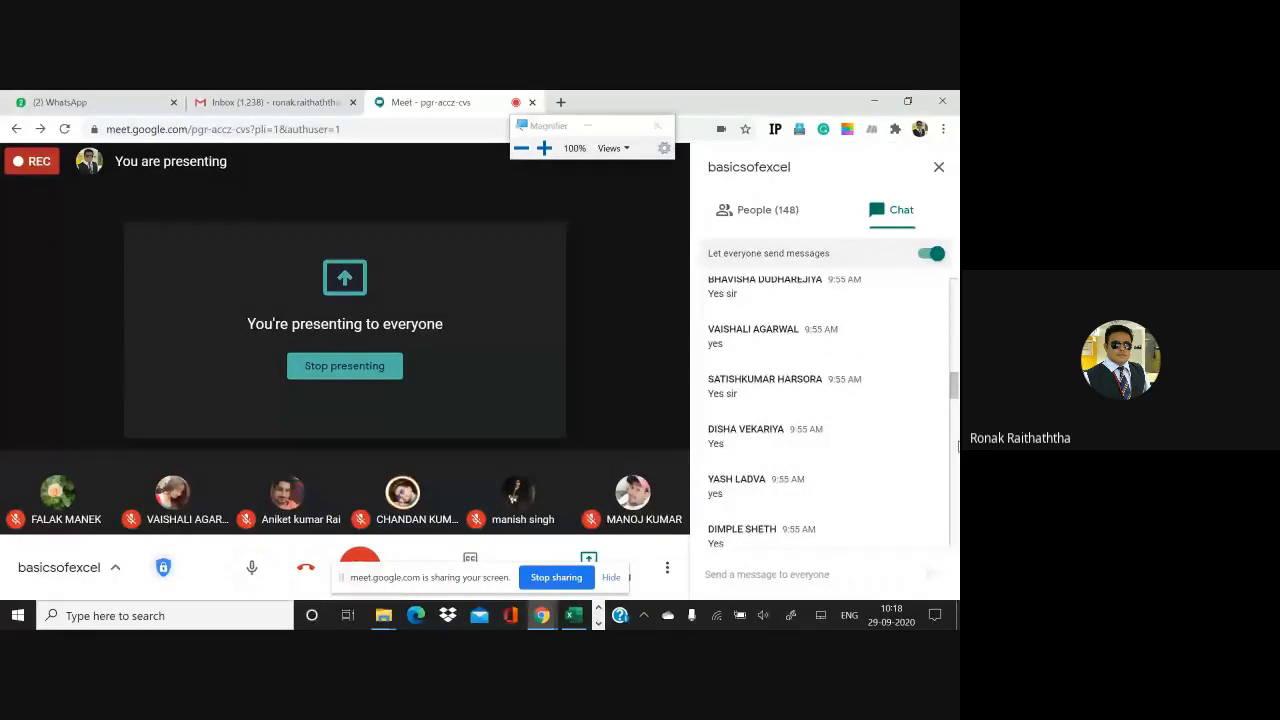
drag(955, 387, 955, 540)
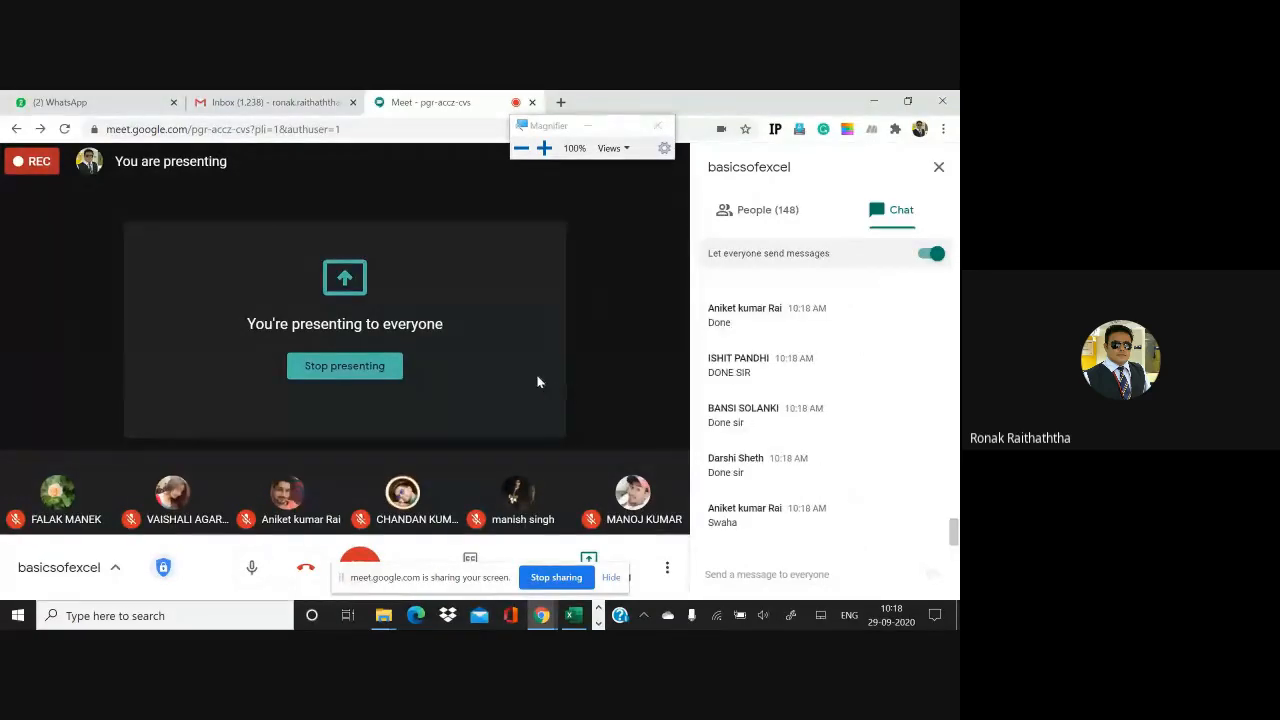
mouse_move(295, 460)
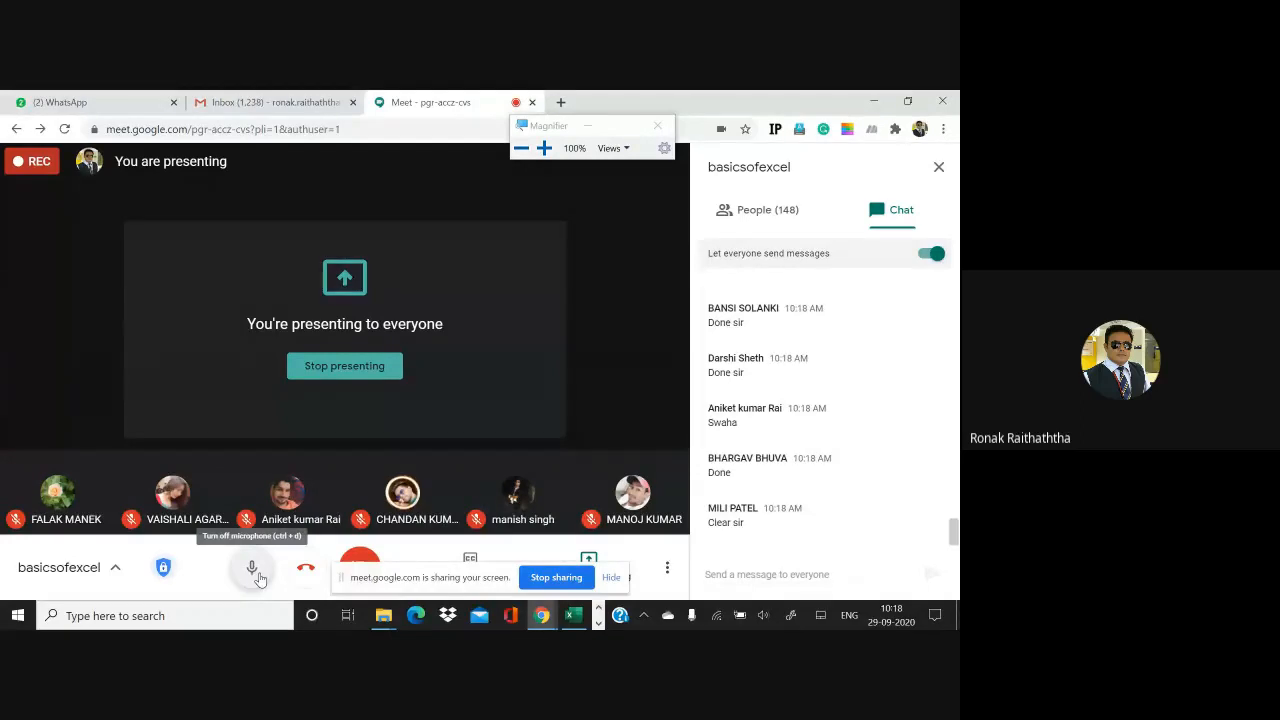
click(667, 567)
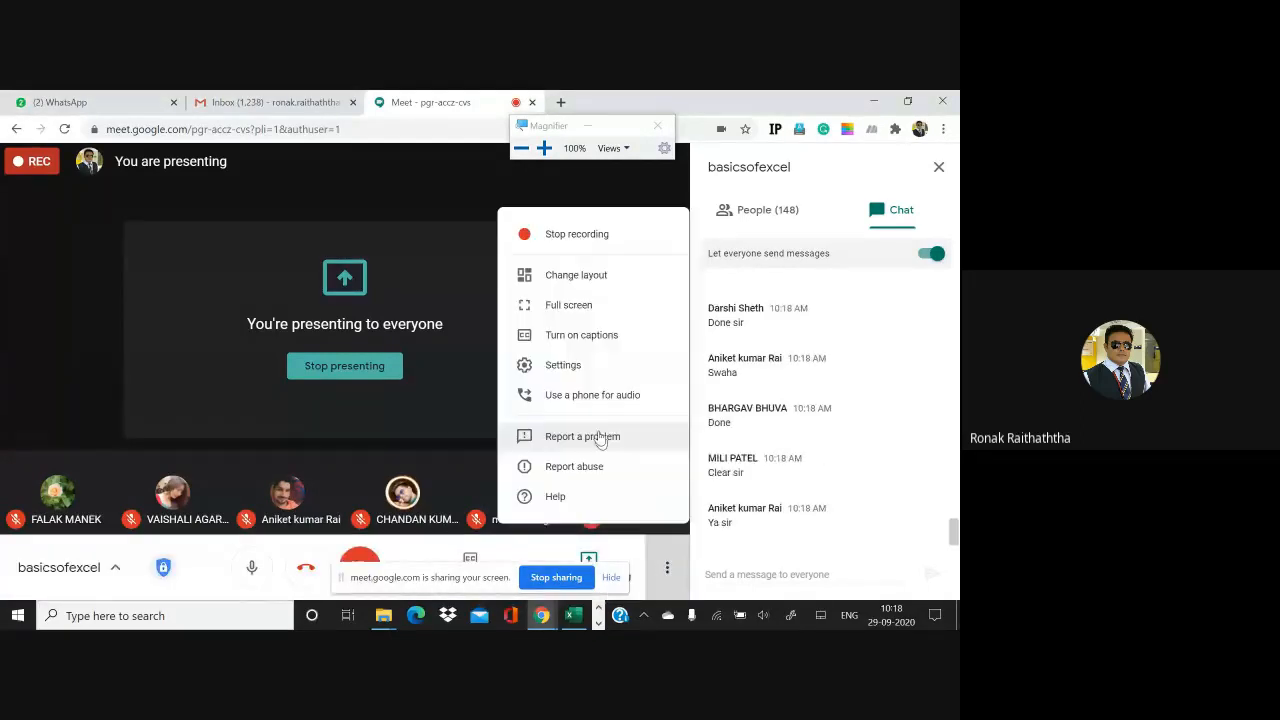